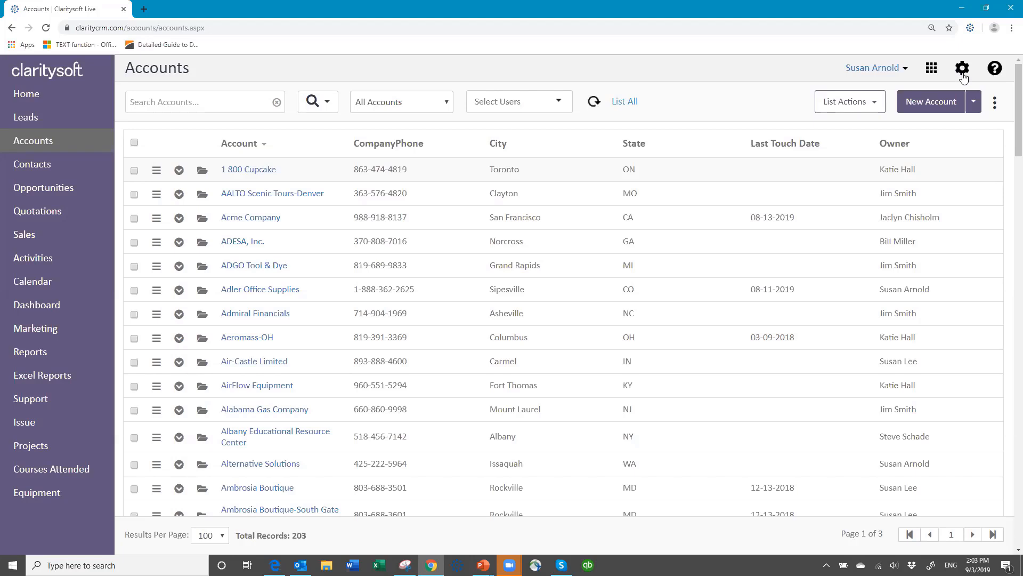
Go into Settings to reach the My Preferences page.
left_click(962, 70)
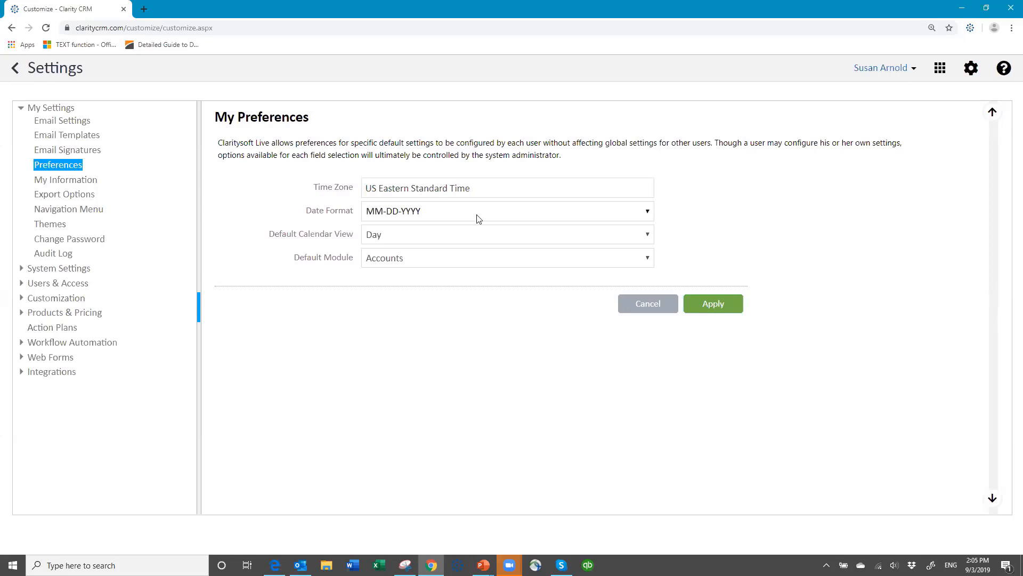
Keep the MM-DD-YYYY date format and set the default calendar view to Work Week.
left_click(648, 212)
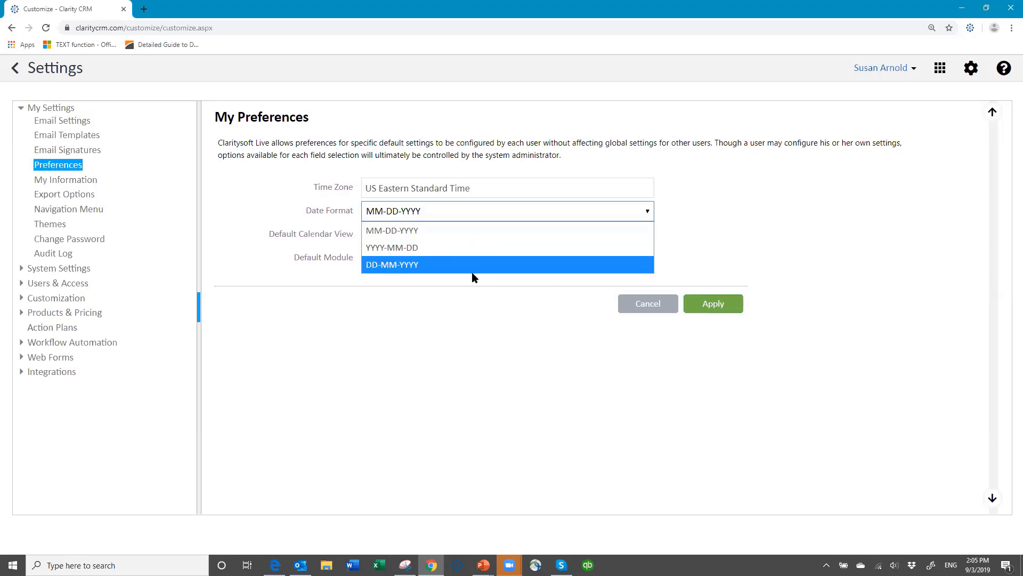
left_click(468, 235)
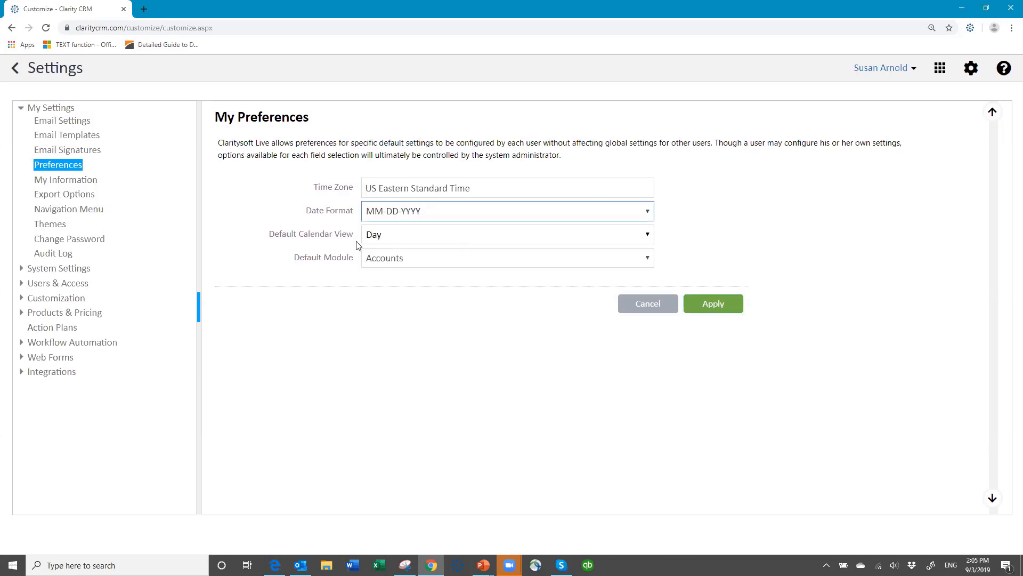
left_click(653, 236)
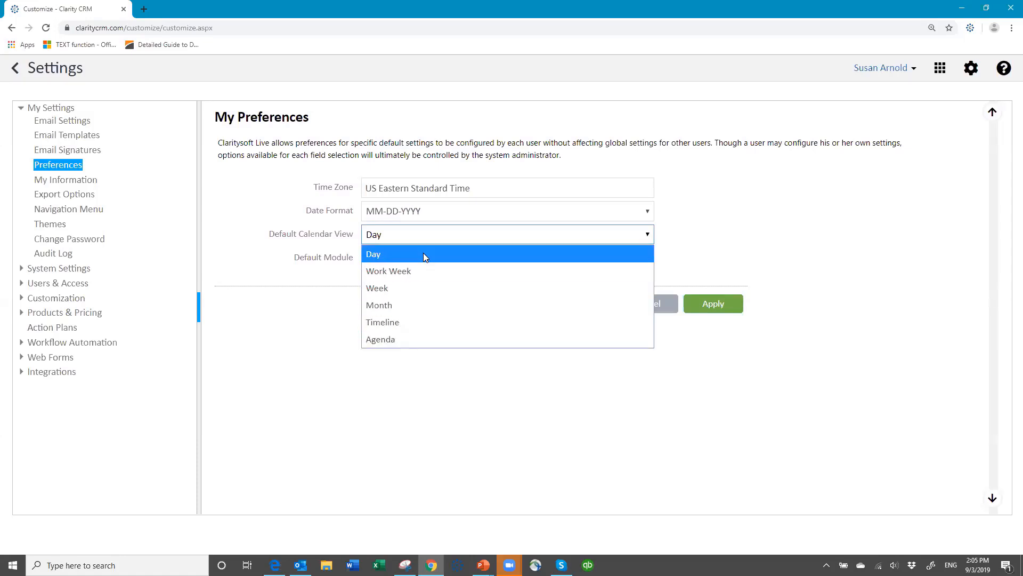
left_click(427, 272)
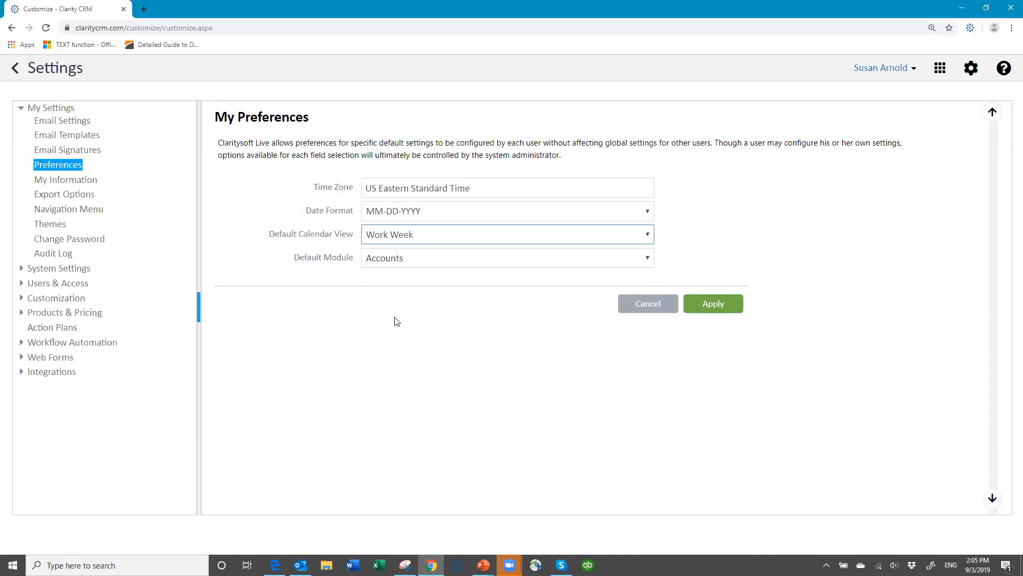
left_click(649, 259)
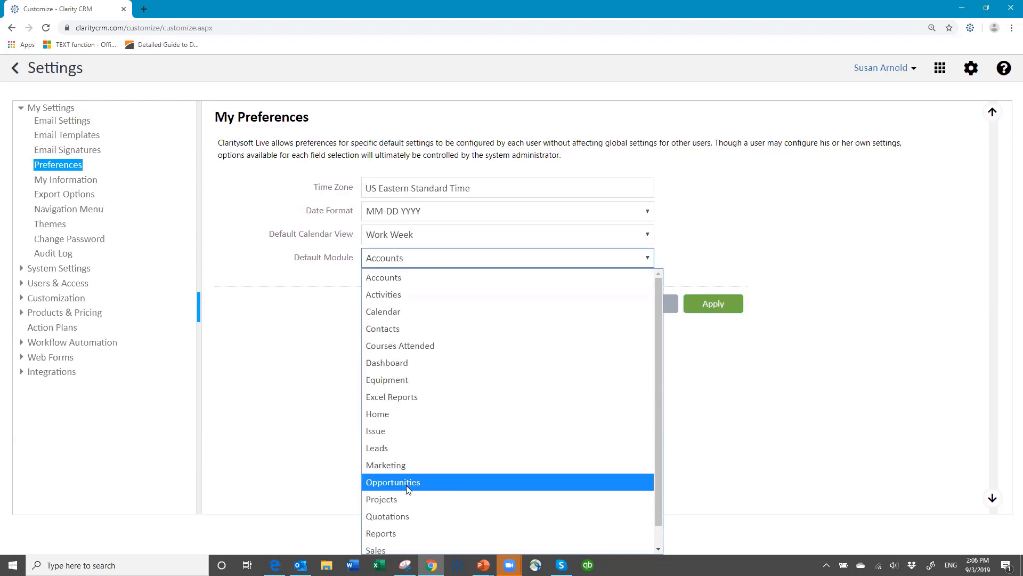
Keep Accounts as default module and change the time zone to Eastern Standard Time.
left_click(420, 256)
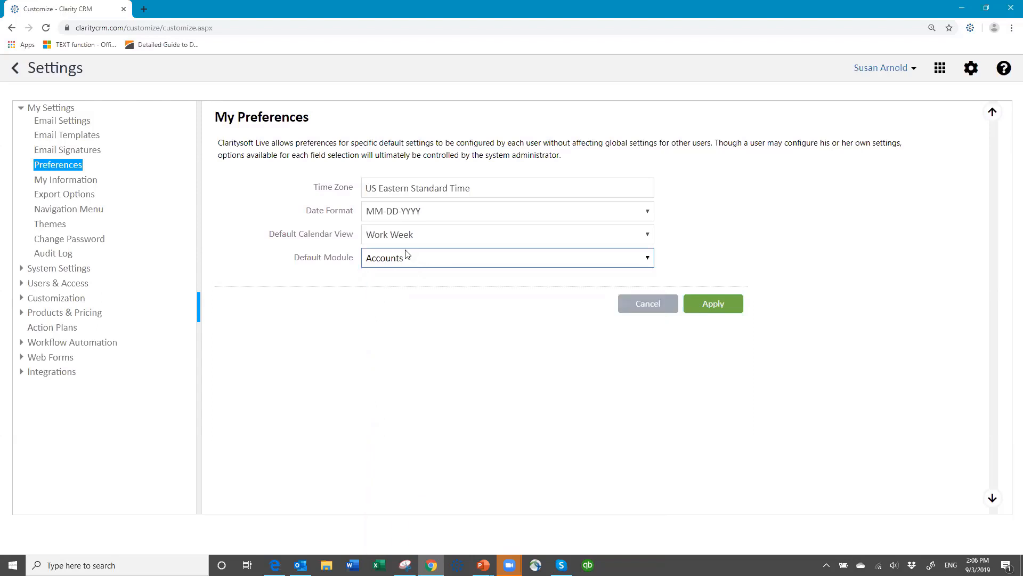
left_click(473, 189)
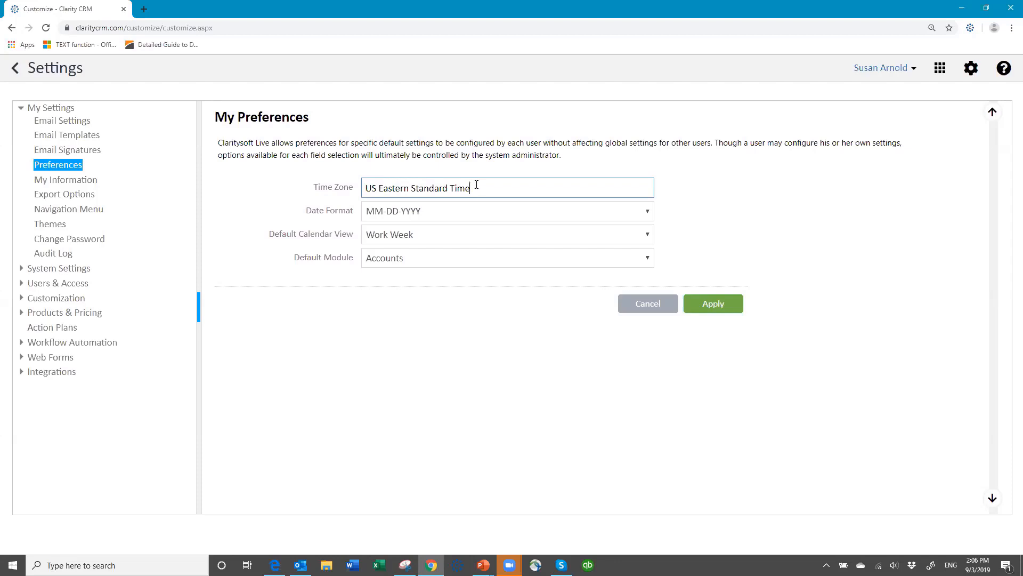
left_click_drag(468, 188, 285, 216)
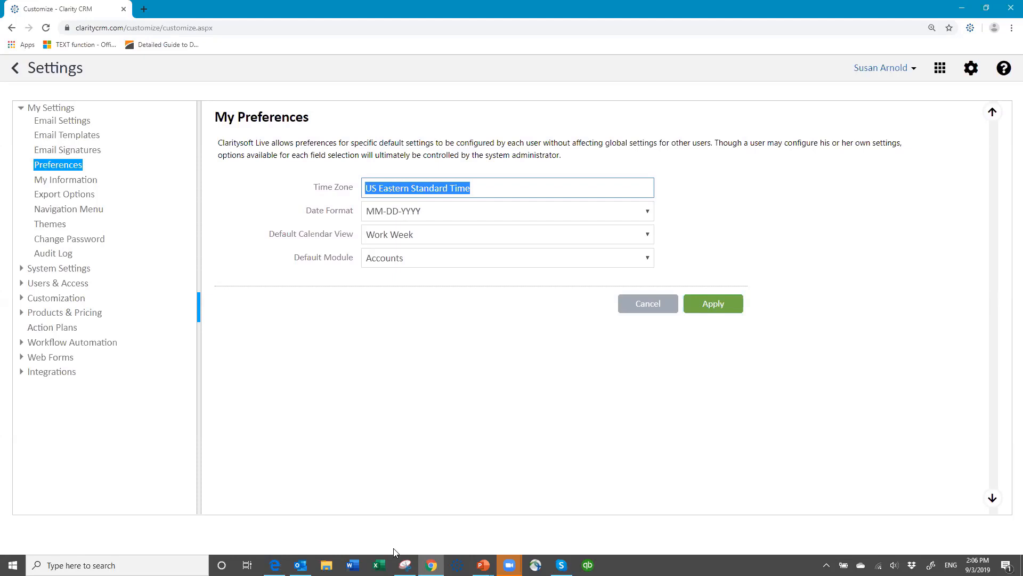
type("Central")
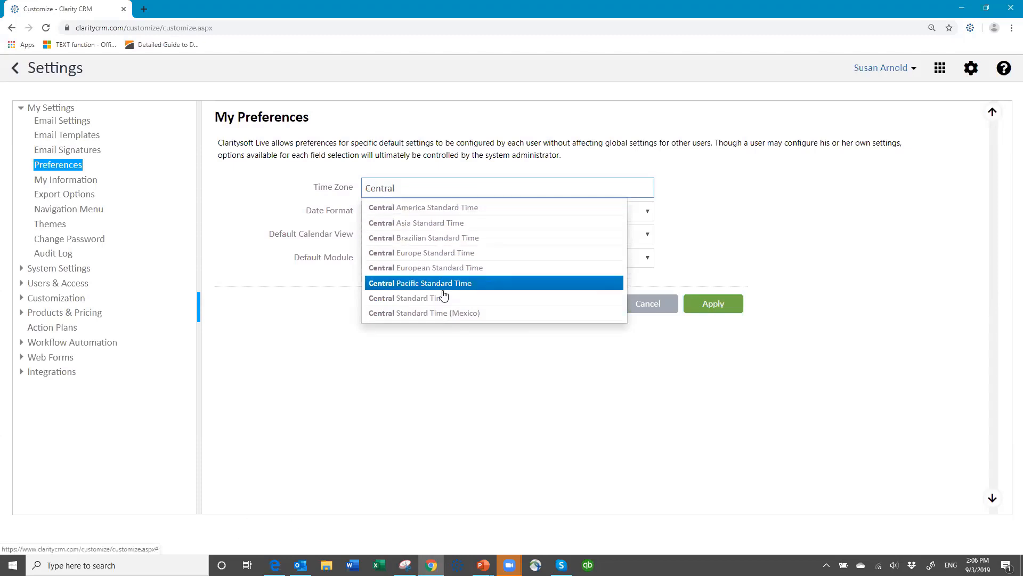
left_click(430, 301)
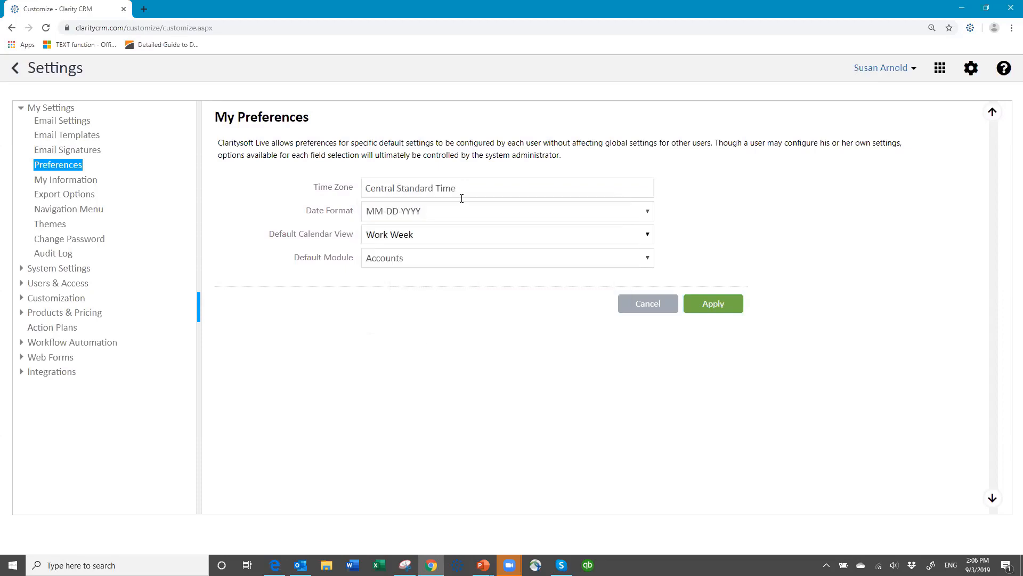
left_click_drag(459, 191, 350, 199)
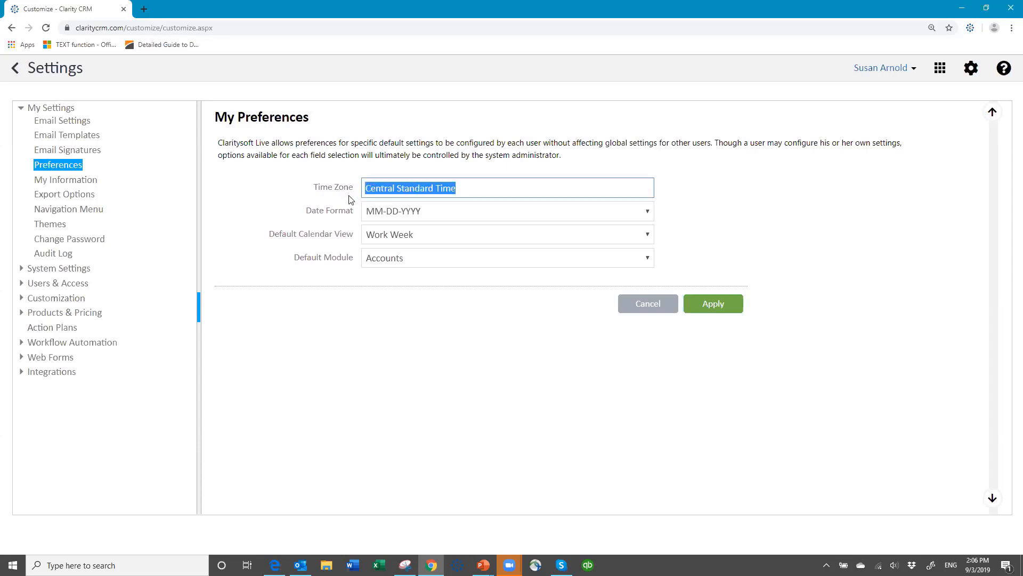
type("Easter")
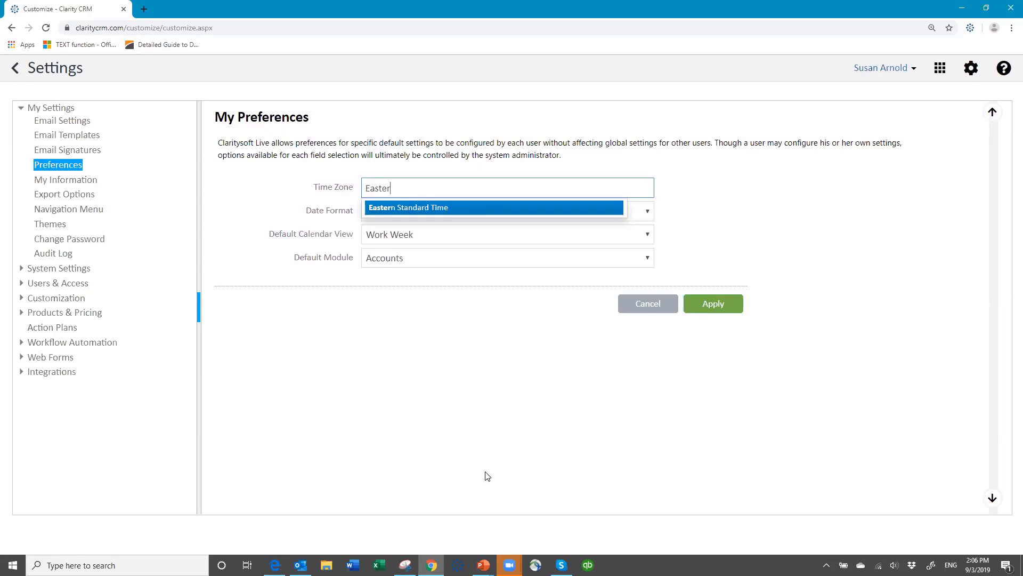
left_click(433, 209)
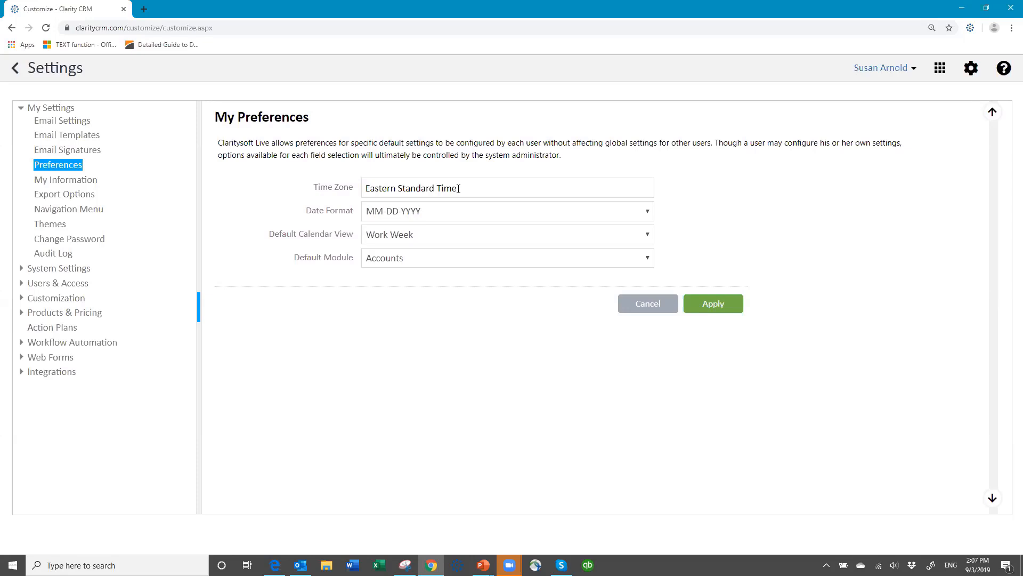
left_click(30, 109)
Save the updated preferences, then bring up the My Information page.
left_click(720, 303)
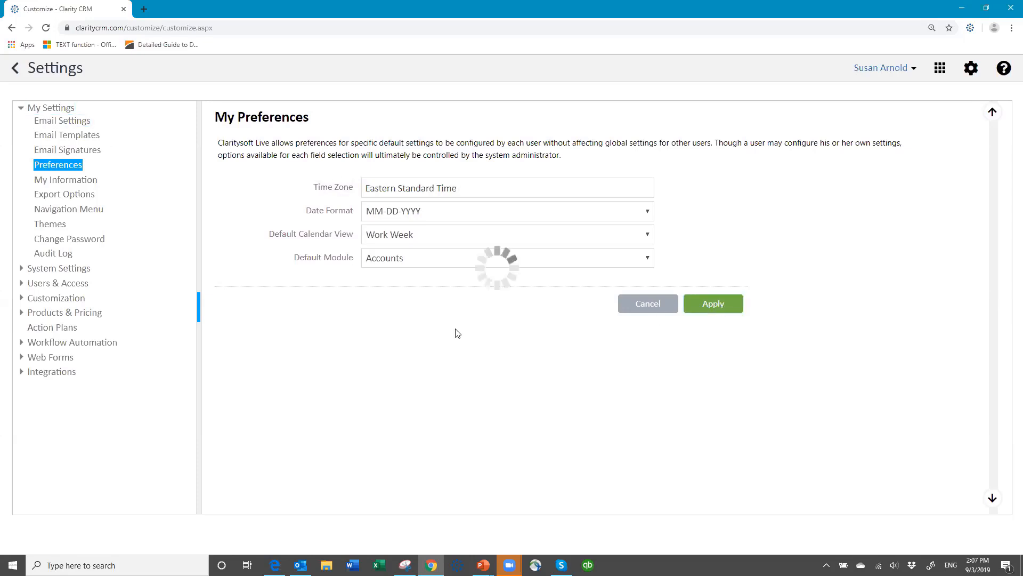
left_click(79, 300)
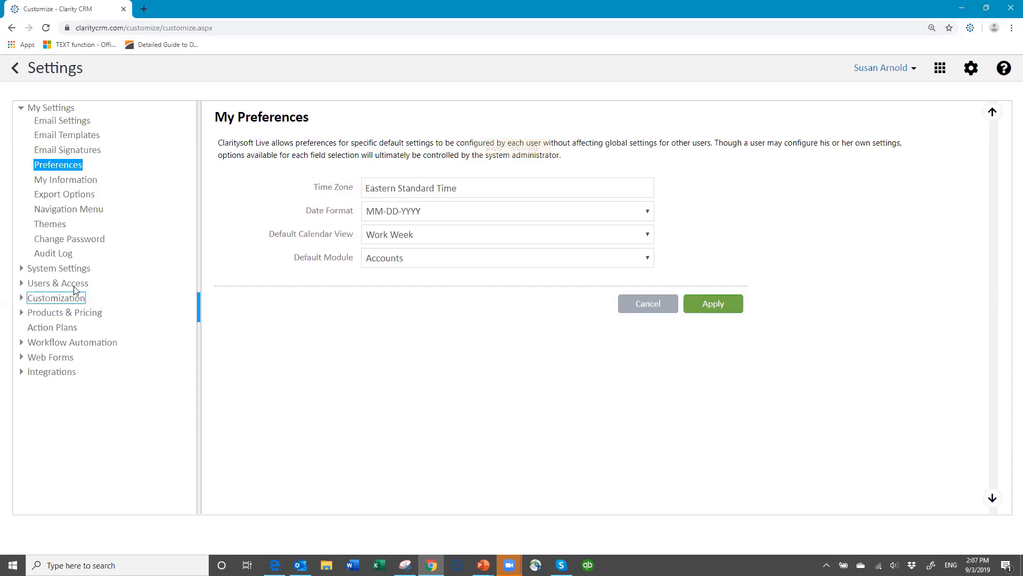
left_click(60, 137)
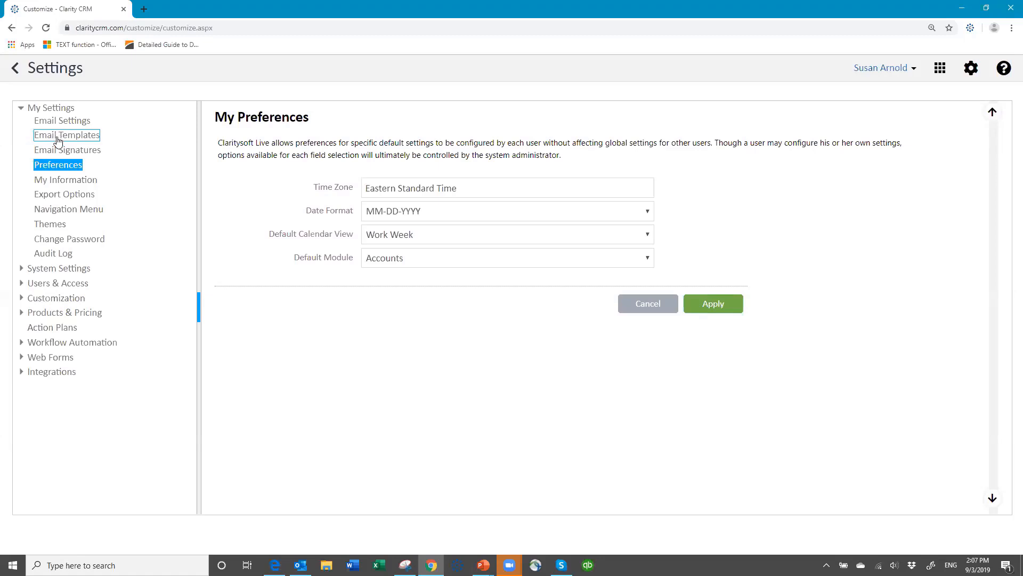
left_click(62, 179)
left_click(79, 183)
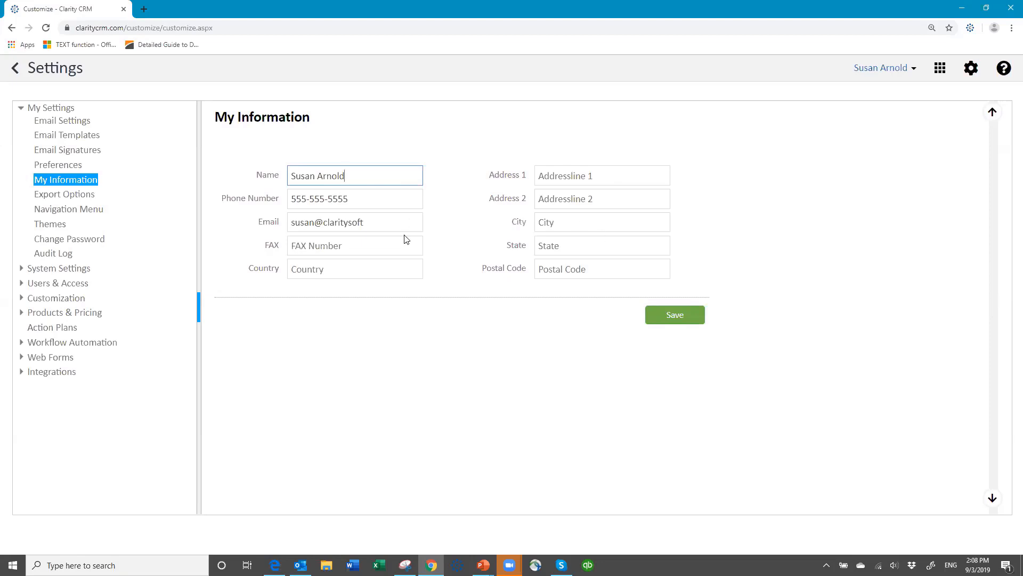
Save the personal information and bring up the My Themes colour grid.
left_click(657, 314)
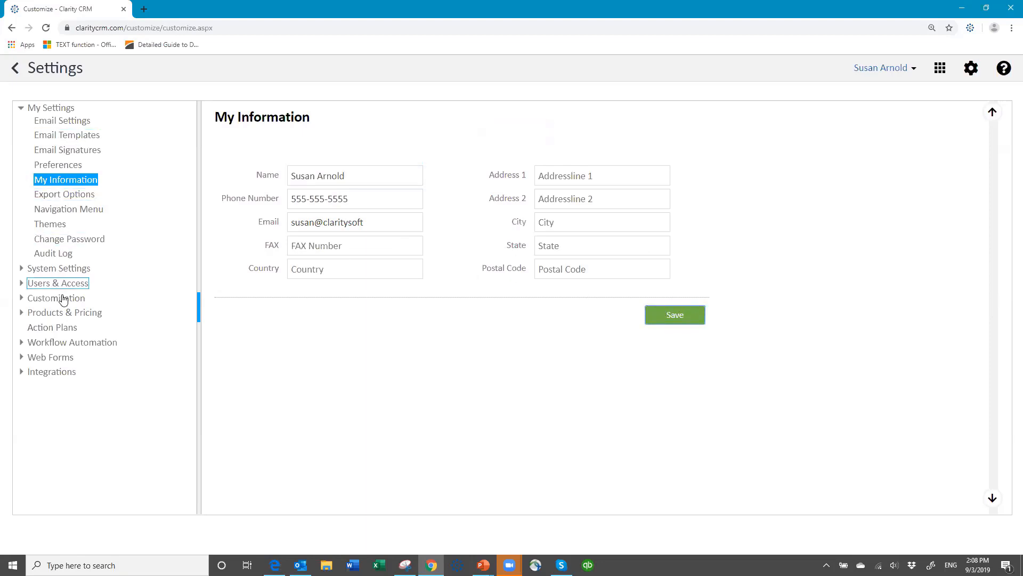
left_click(50, 226)
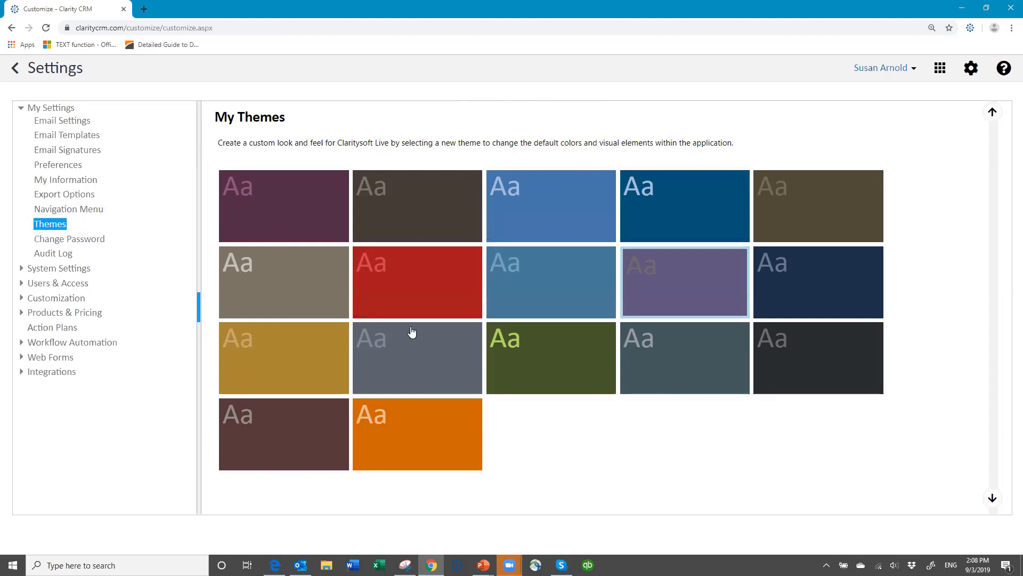
Look over the Change Password form, then expand System Settings to its General page.
left_click(58, 167)
left_click(80, 241)
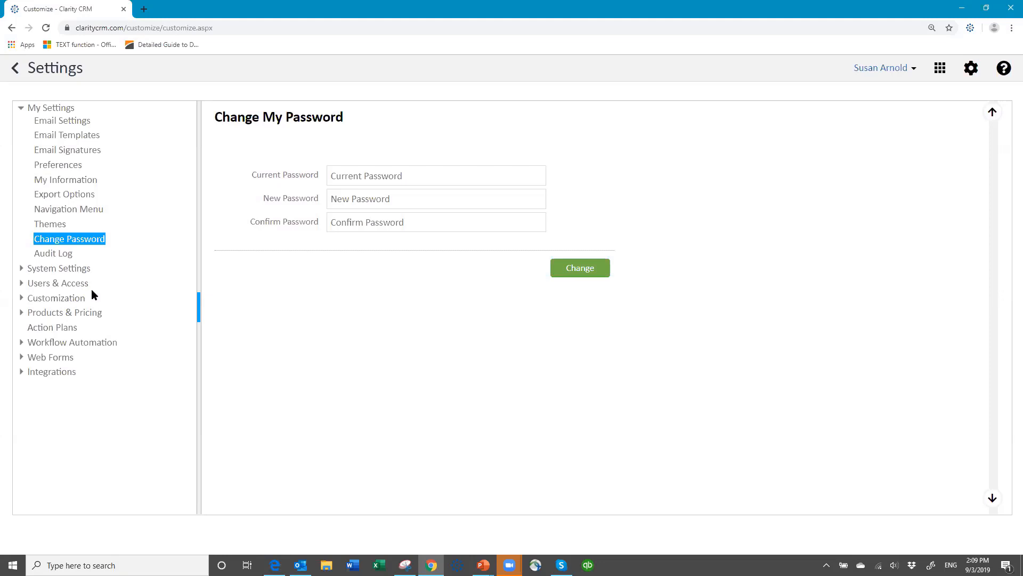
left_click(43, 270)
Review General system settings down to Password Rules, showing the minimum length choices (currently 5).
left_click(48, 270)
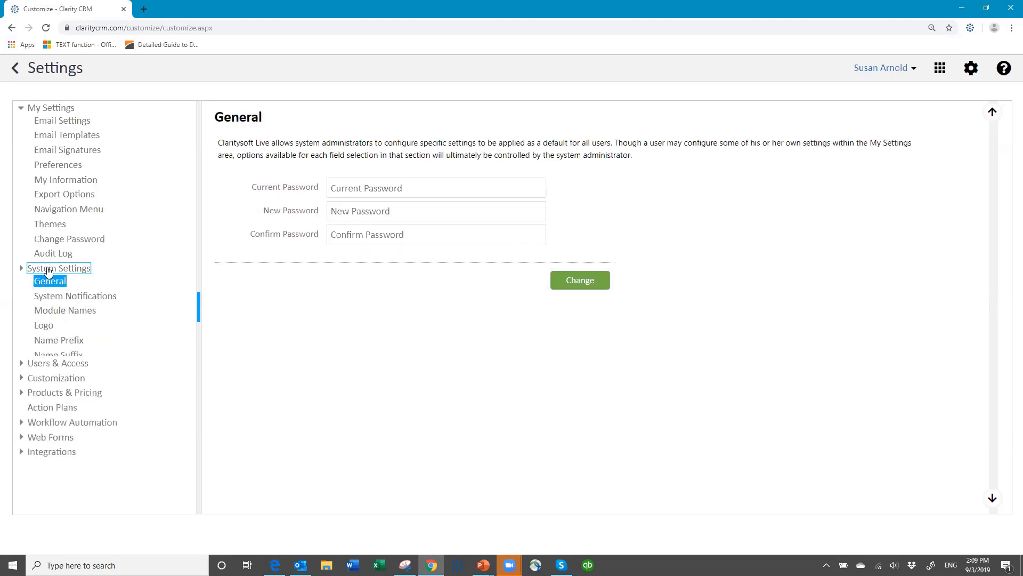
left_click(48, 285)
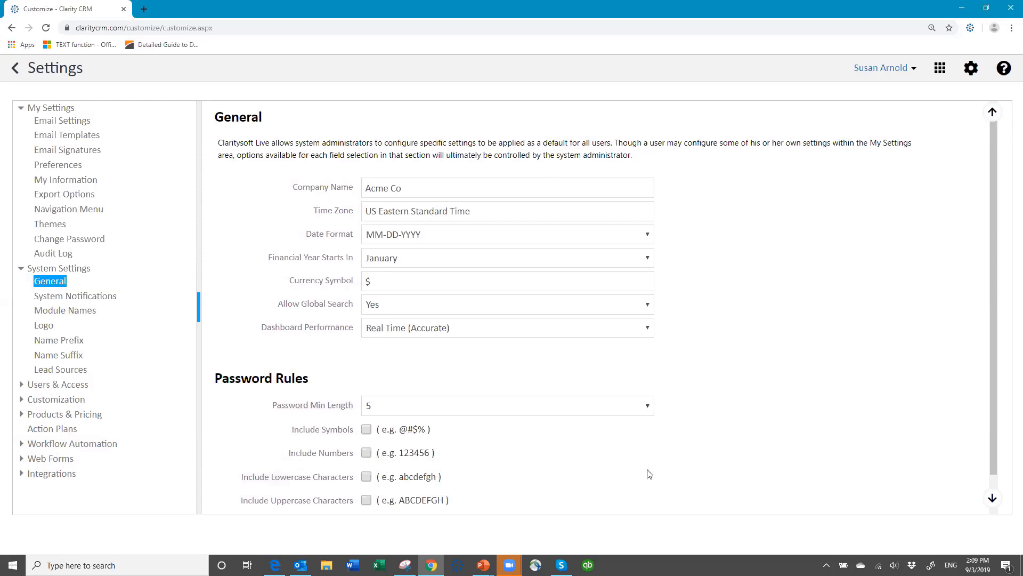
scroll(640, 472, "down", 1)
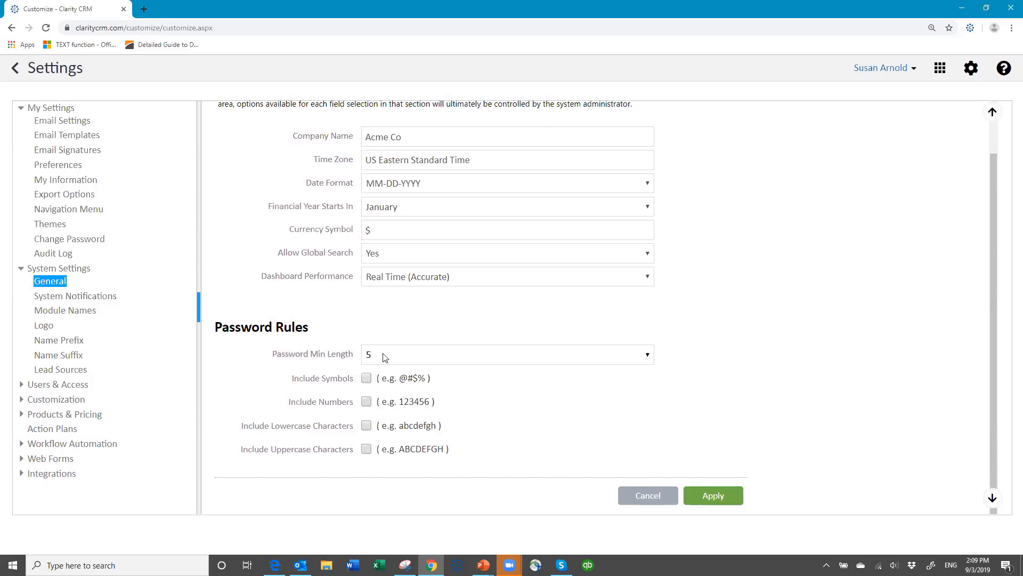
left_click(645, 358)
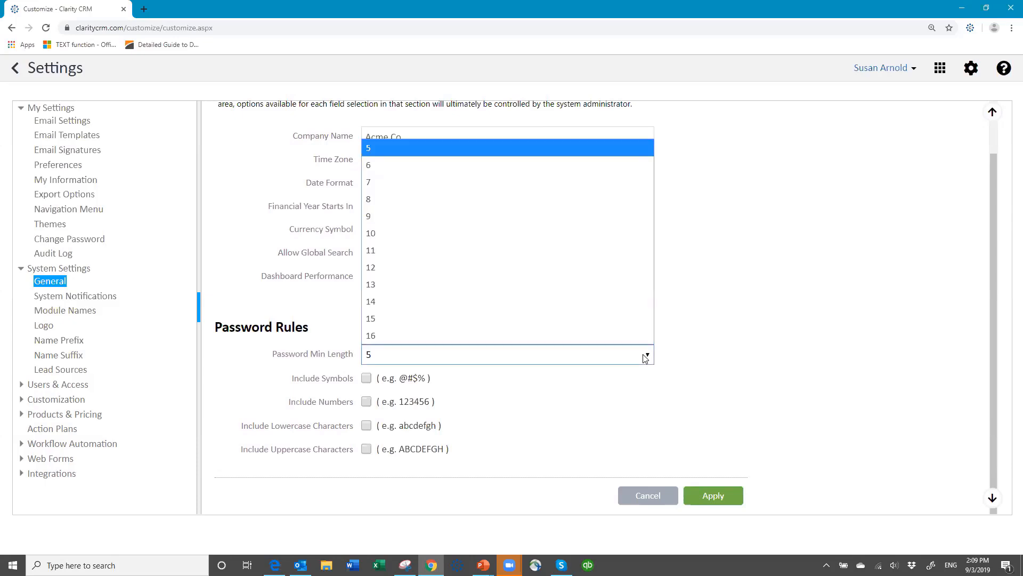
left_click(428, 151)
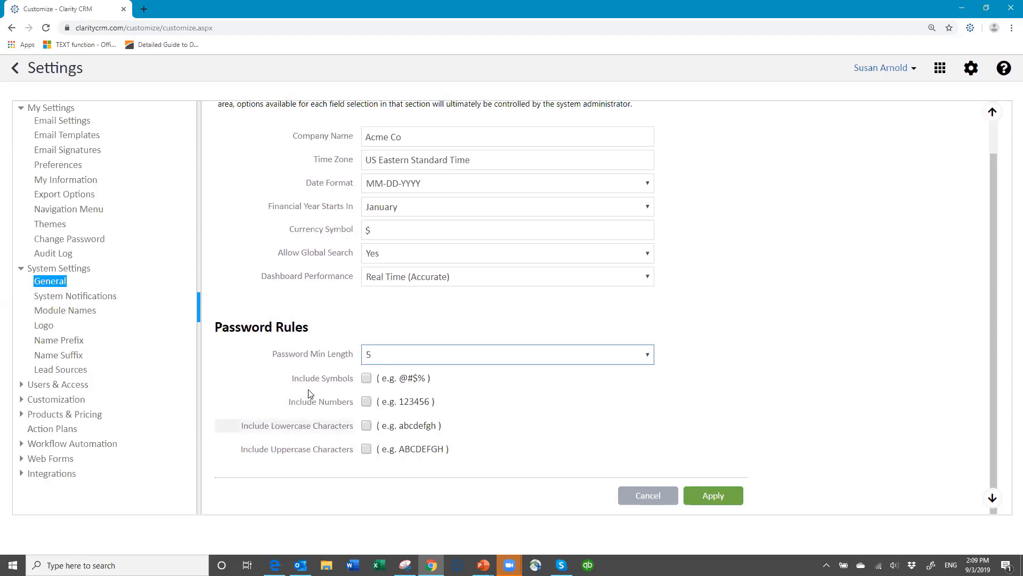
left_click(365, 379)
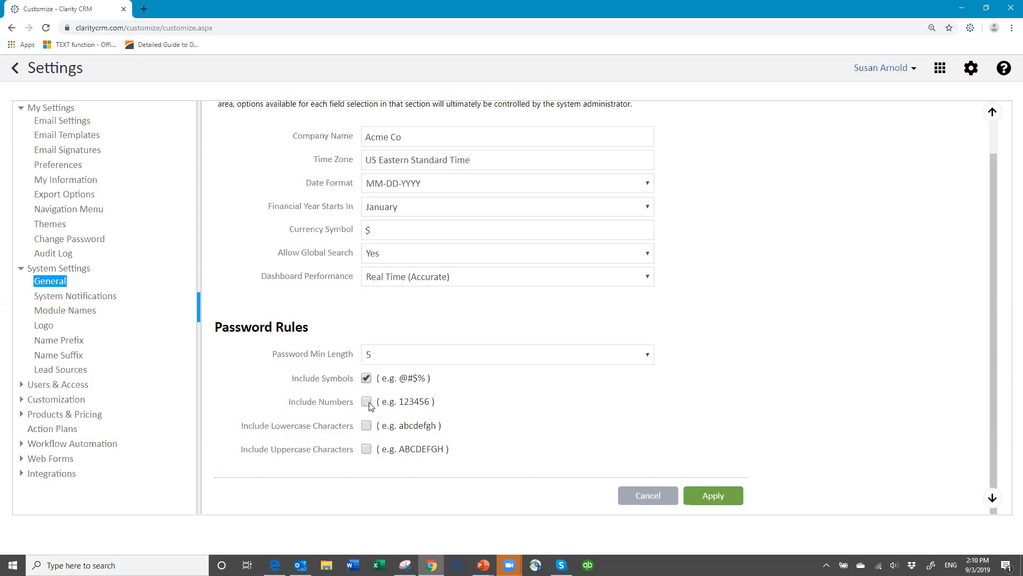
left_click(366, 402)
left_click(366, 425)
left_click(367, 451)
left_click(367, 379)
left_click(367, 402)
left_click(366, 426)
left_click(366, 450)
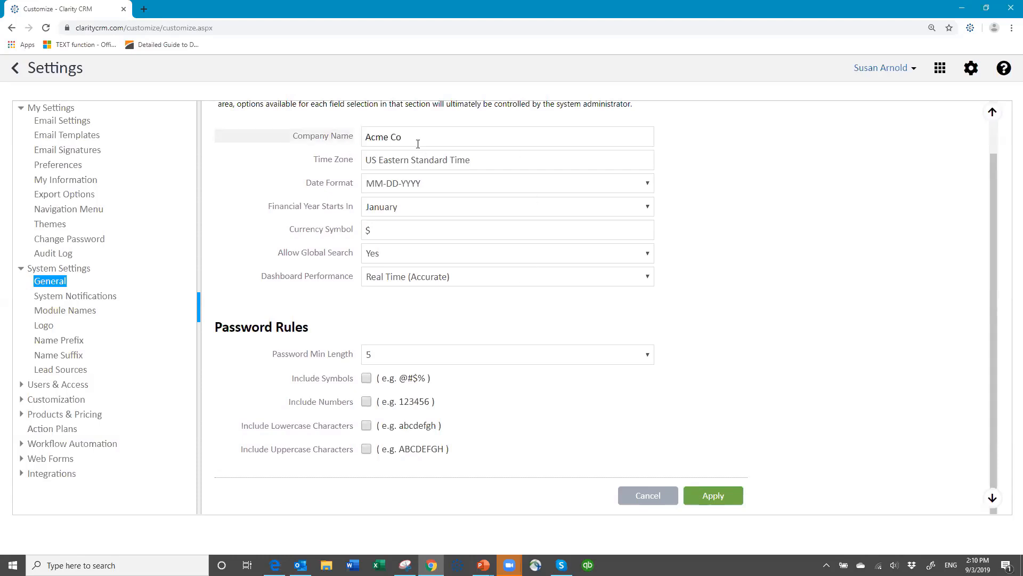
left_click(52, 297)
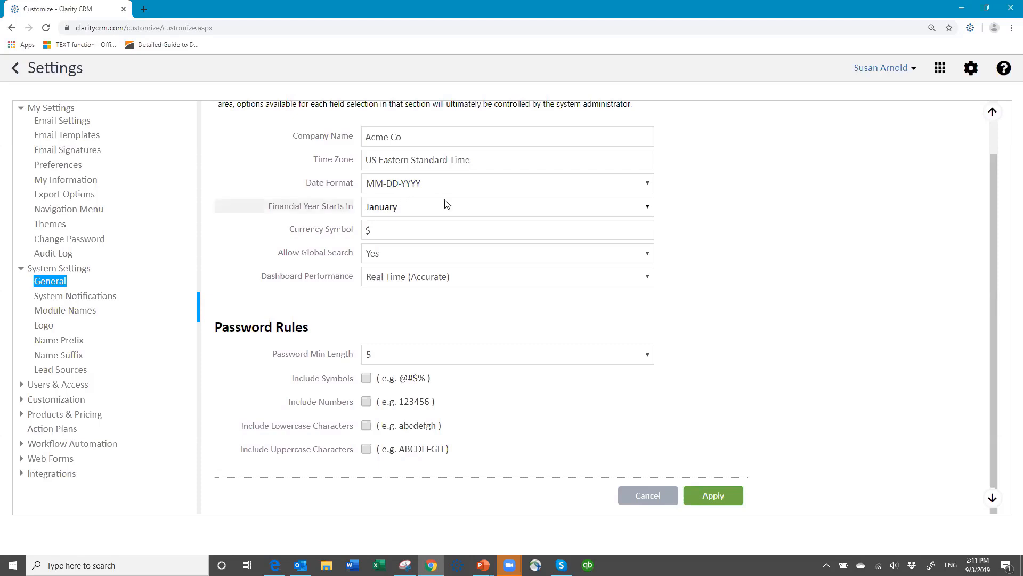
left_click(646, 211)
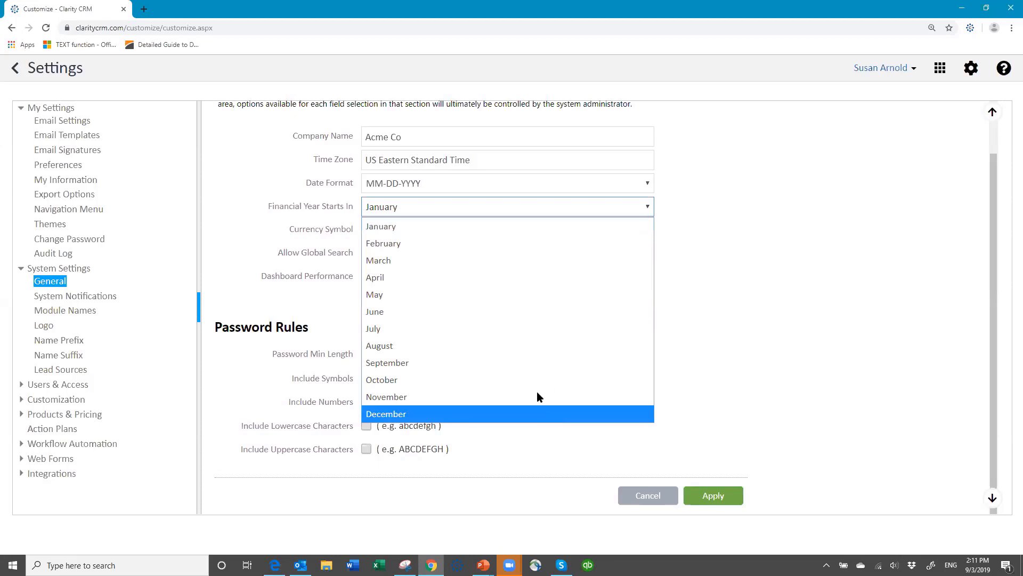
left_click(530, 207)
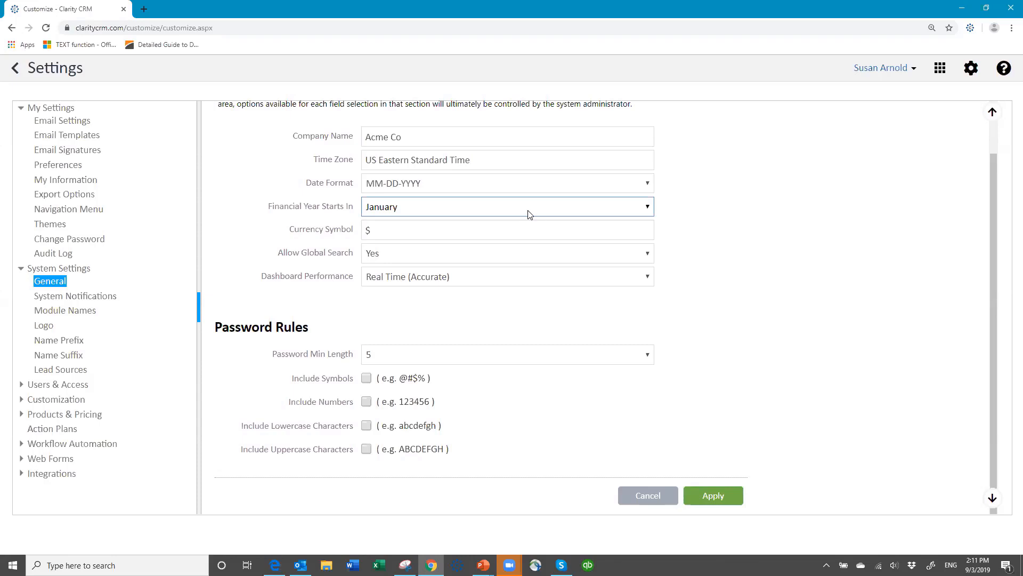
left_click(519, 209)
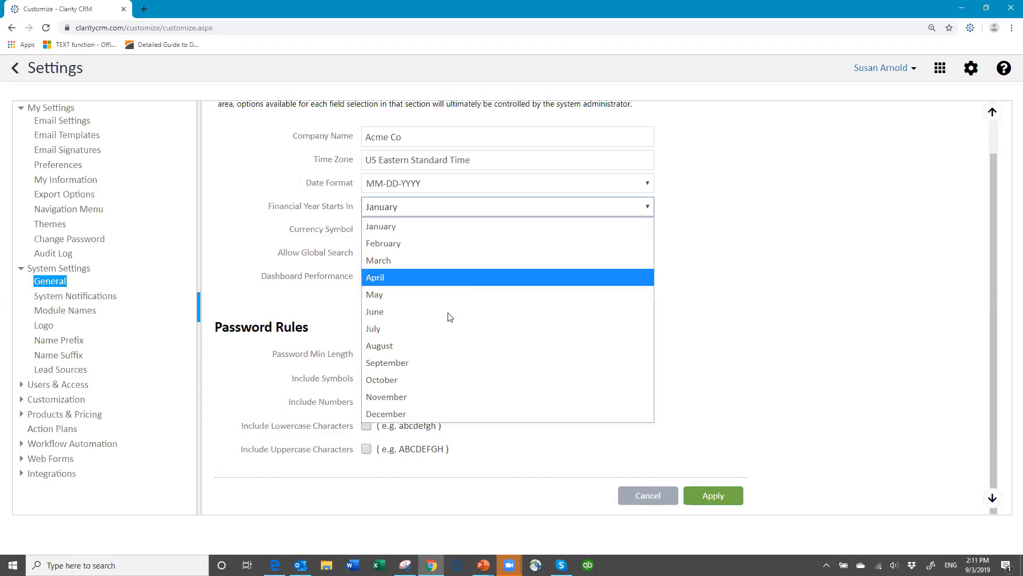
left_click(445, 328)
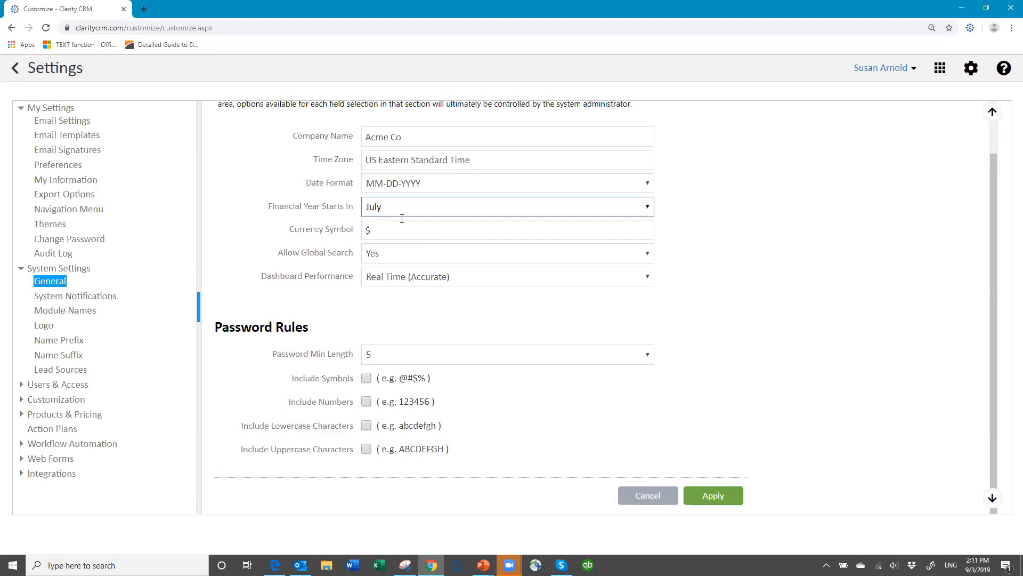
left_click(648, 207)
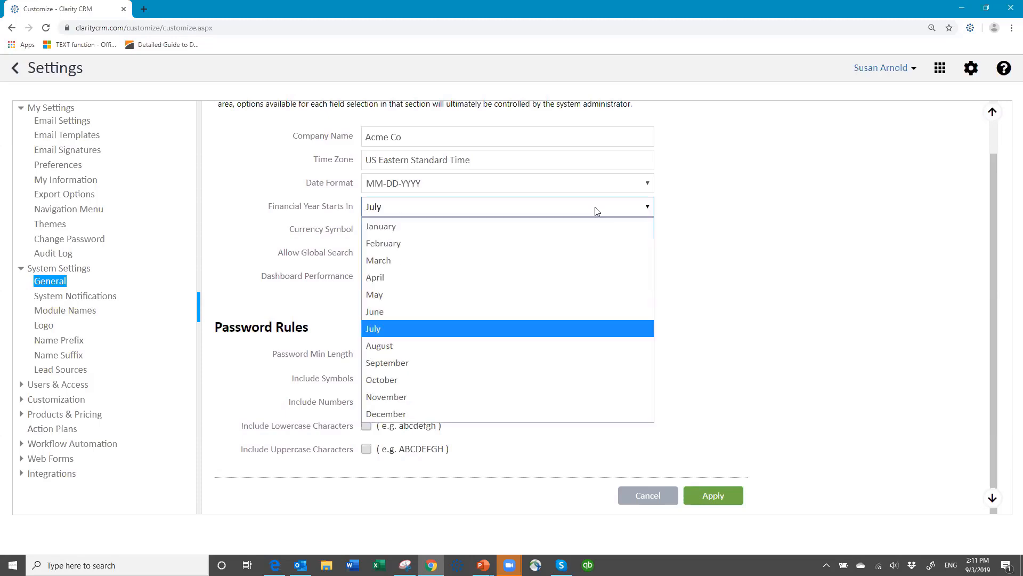
left_click(437, 227)
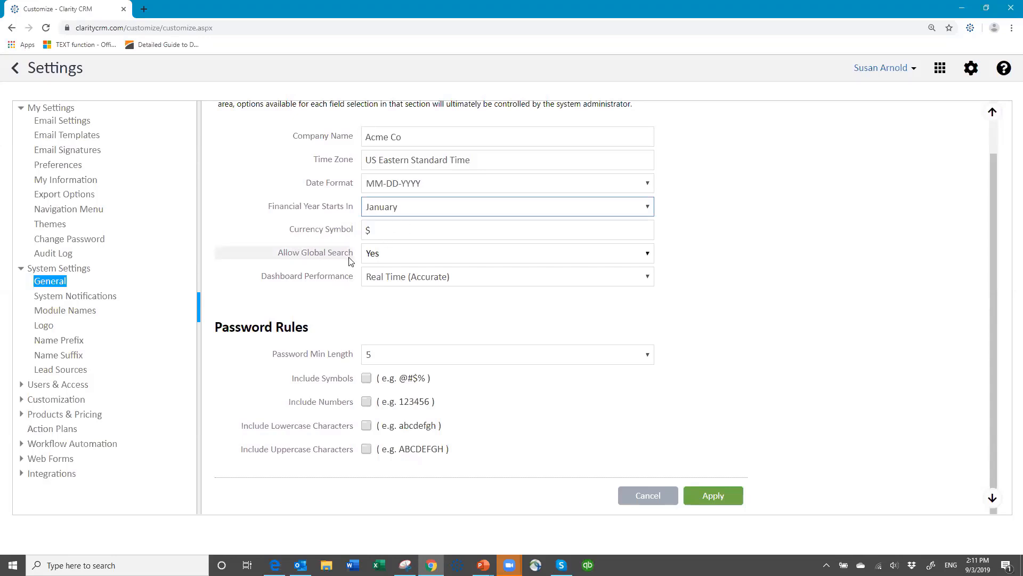
left_click(649, 254)
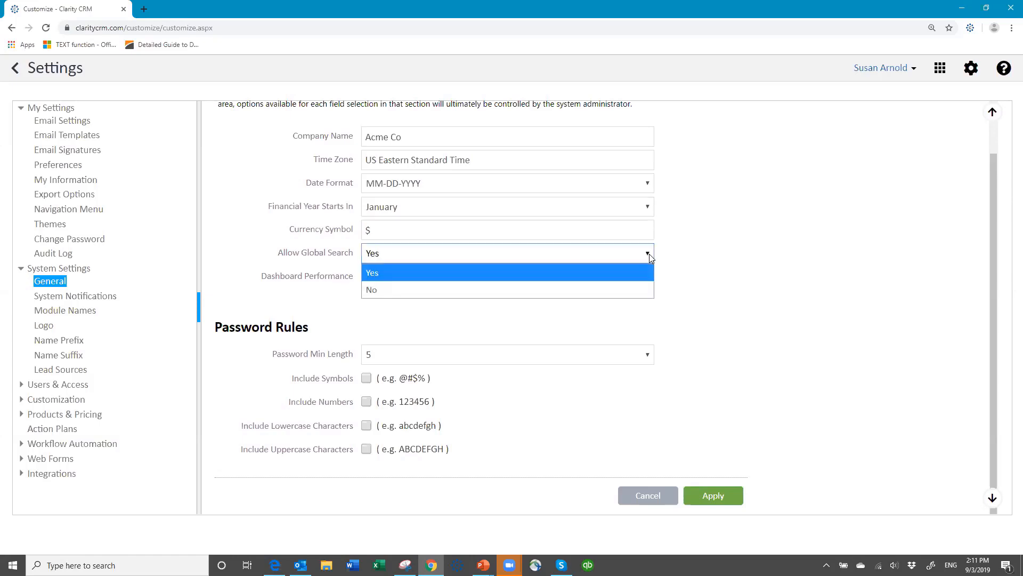
left_click(507, 289)
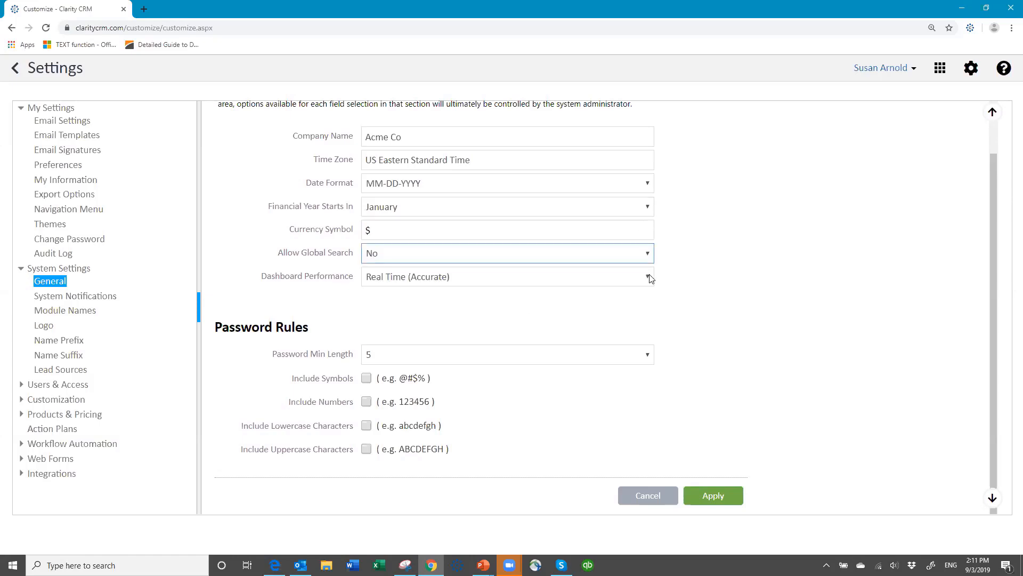
left_click(644, 255)
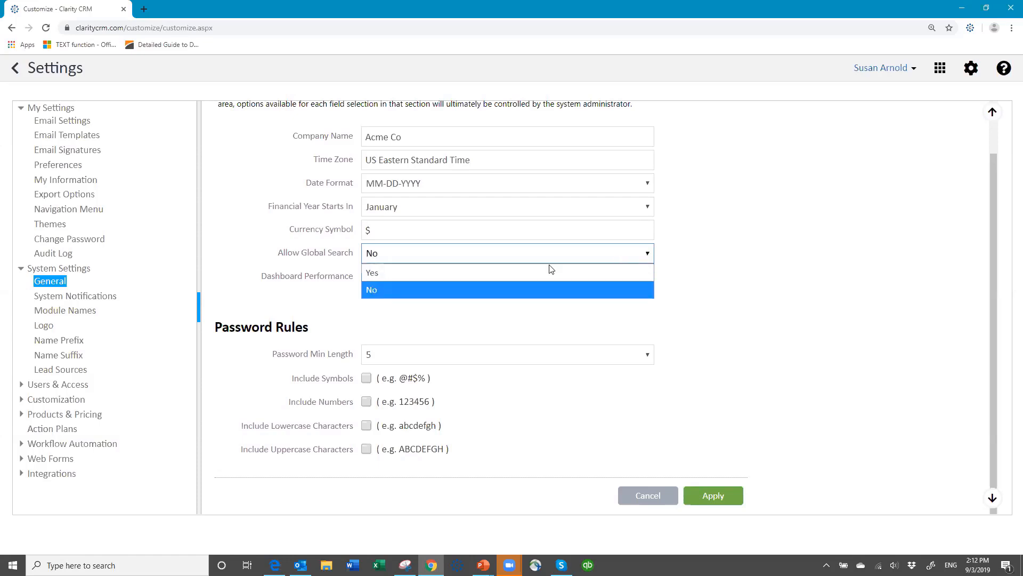
left_click(464, 274)
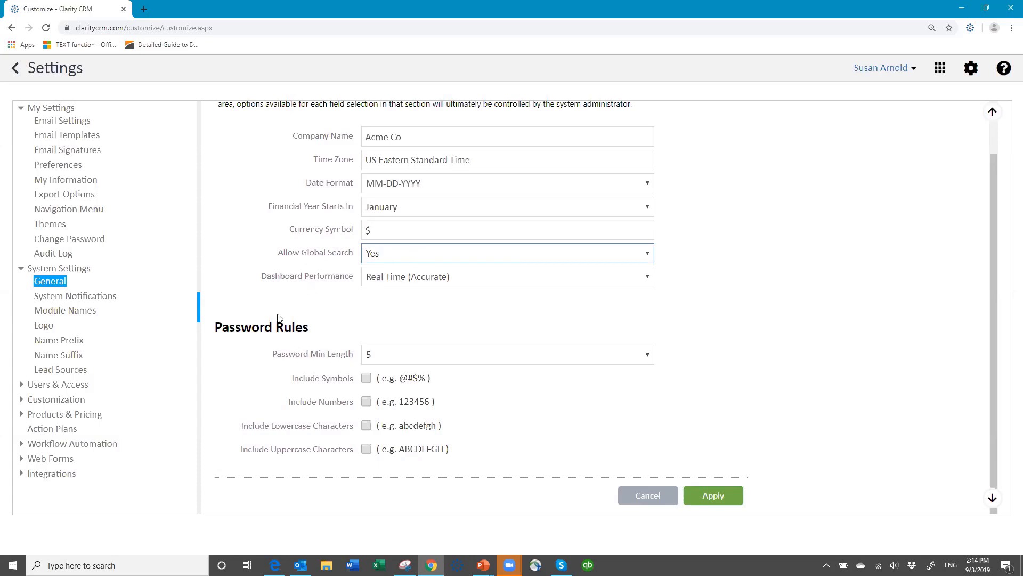
left_click(648, 277)
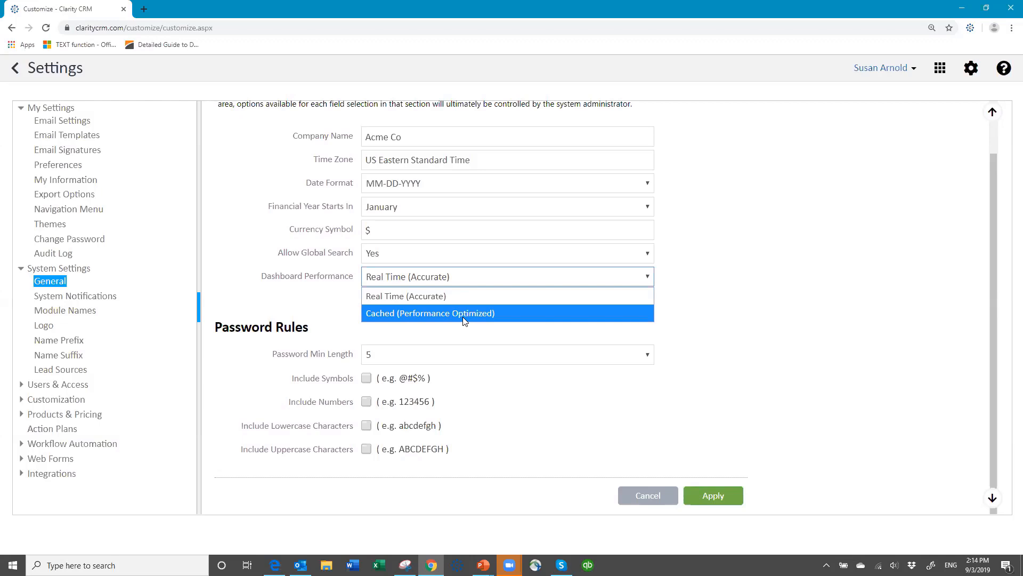
left_click(452, 281)
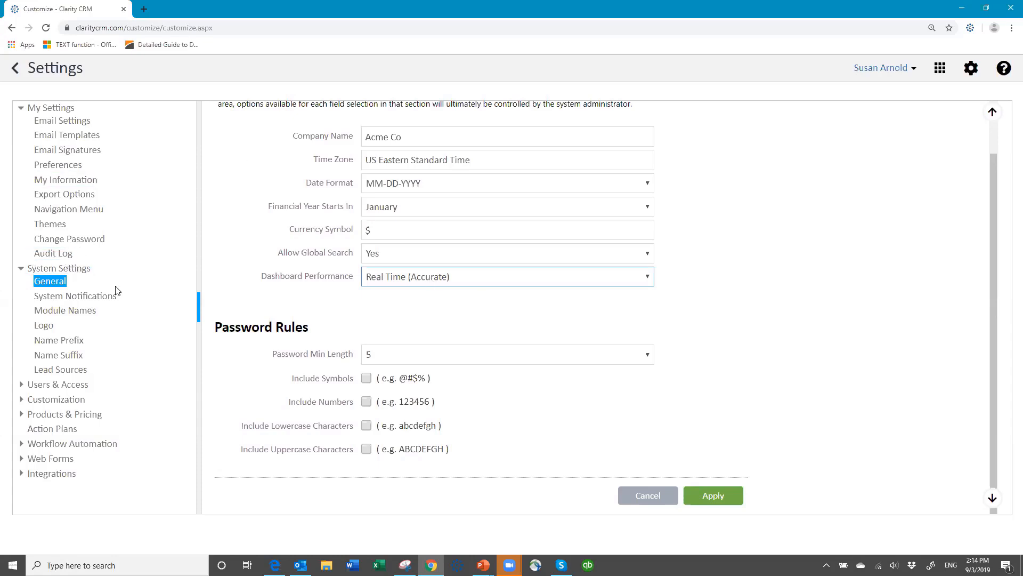
Show the System Notifications page with its six active notification email accounts.
left_click(68, 296)
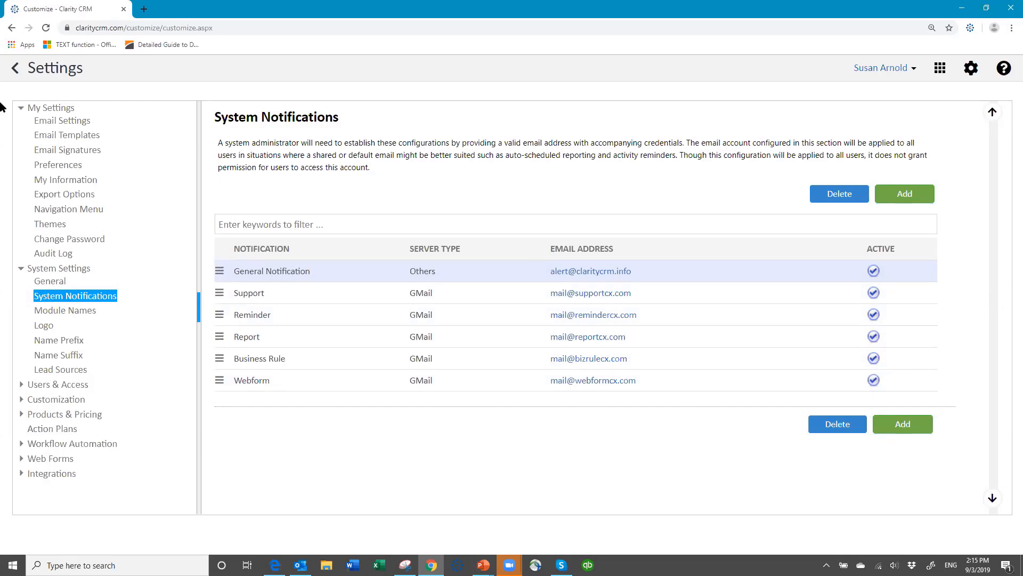
Show the Module Names page with plural and singular titles such as Accounts/Account.
left_click(85, 315)
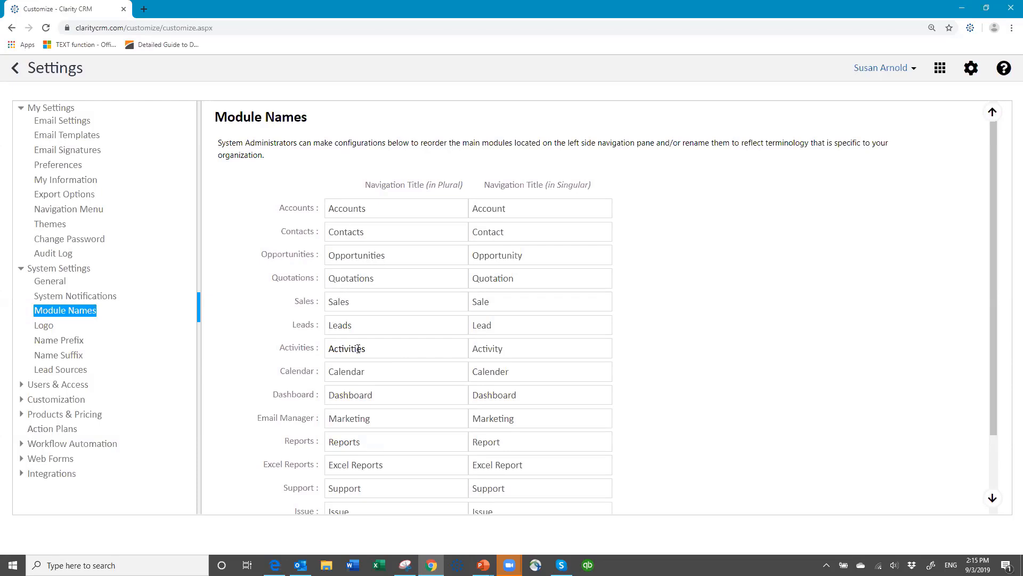
Change the Accounts row titles to 'Companies' and 'Company' and apply the change.
left_click(374, 209)
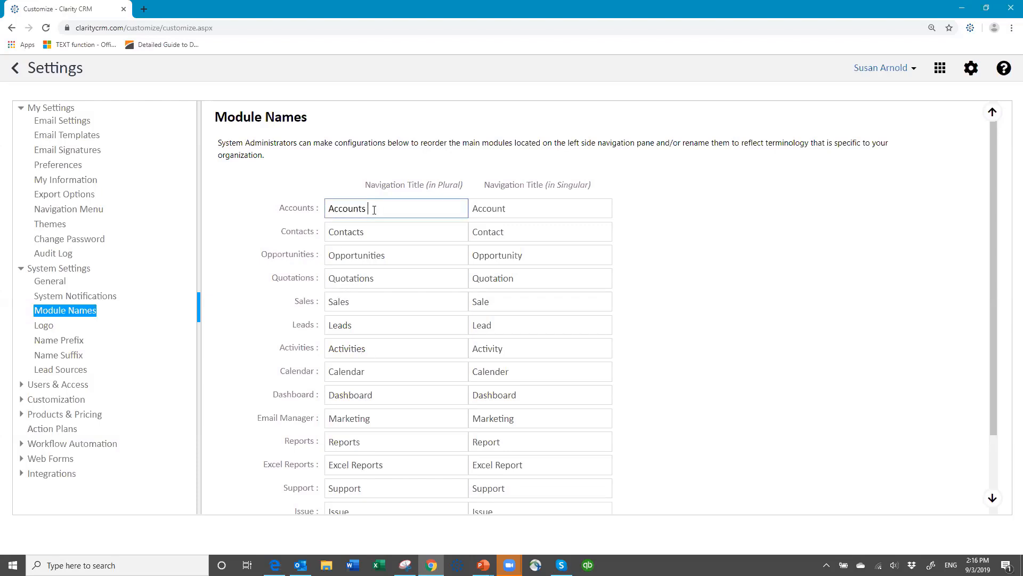
key("BackSpace")
key("BackSpace")
key("BackSpace")
key("BackSpace")
key("BackSpace")
key("BackSpace")
key("BackSpace")
key("BackSpace")
type("Companies")
left_click(516, 209)
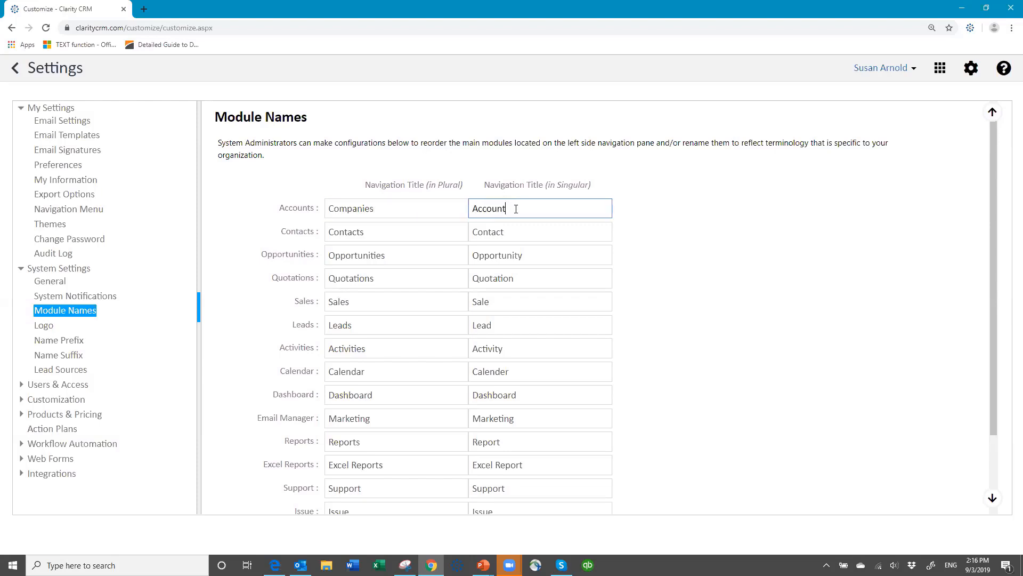
key("BackSpace")
key("BackSpace")
key("BackSpace")
key("BackSpace")
key("BackSpace")
key("BackSpace")
type("Company")
scroll(567, 290, "down", 3)
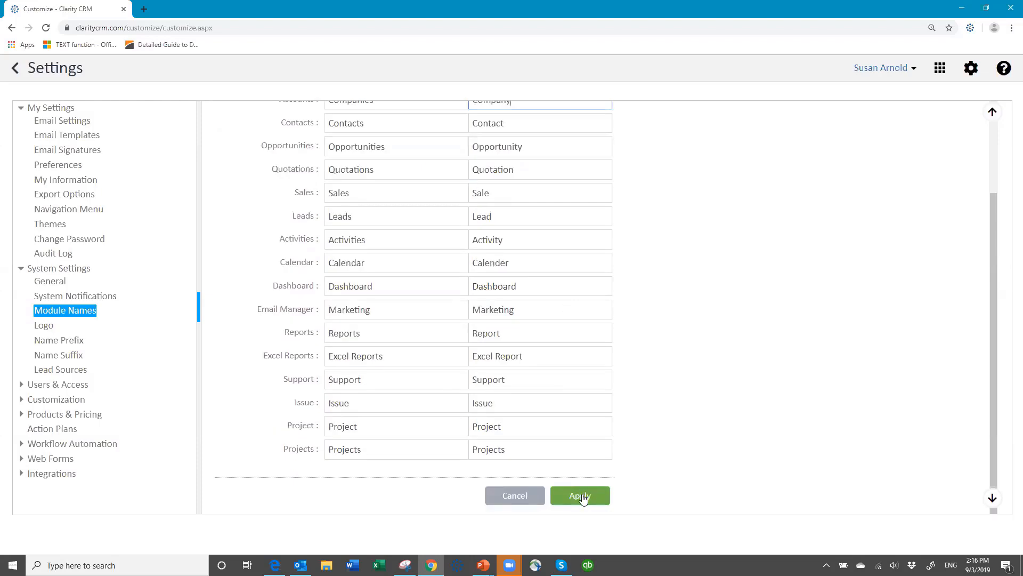
left_click(581, 496)
Leave settings and log out of Claritysoft CRM.
left_click(14, 70)
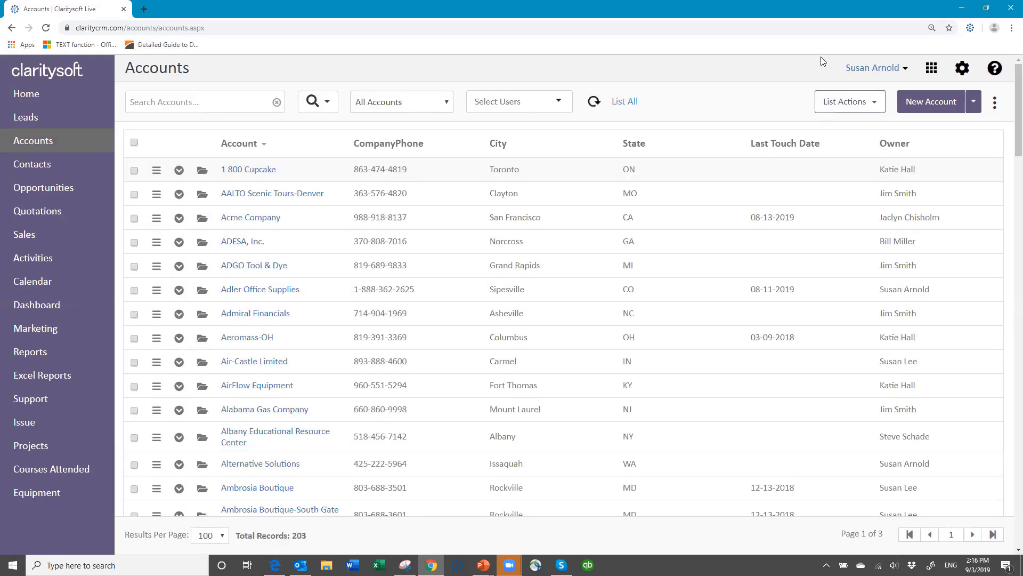
left_click(904, 68)
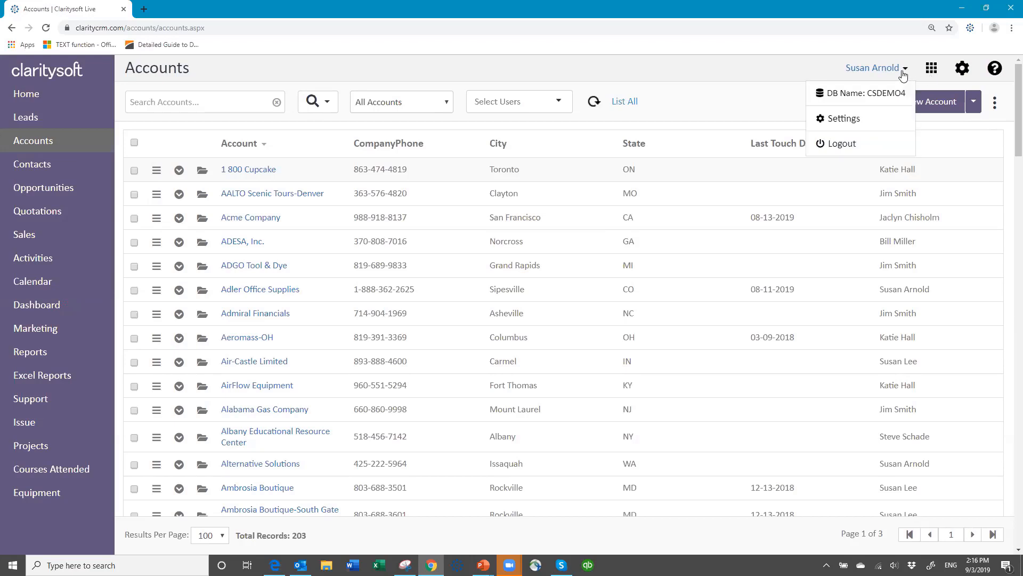
left_click(838, 150)
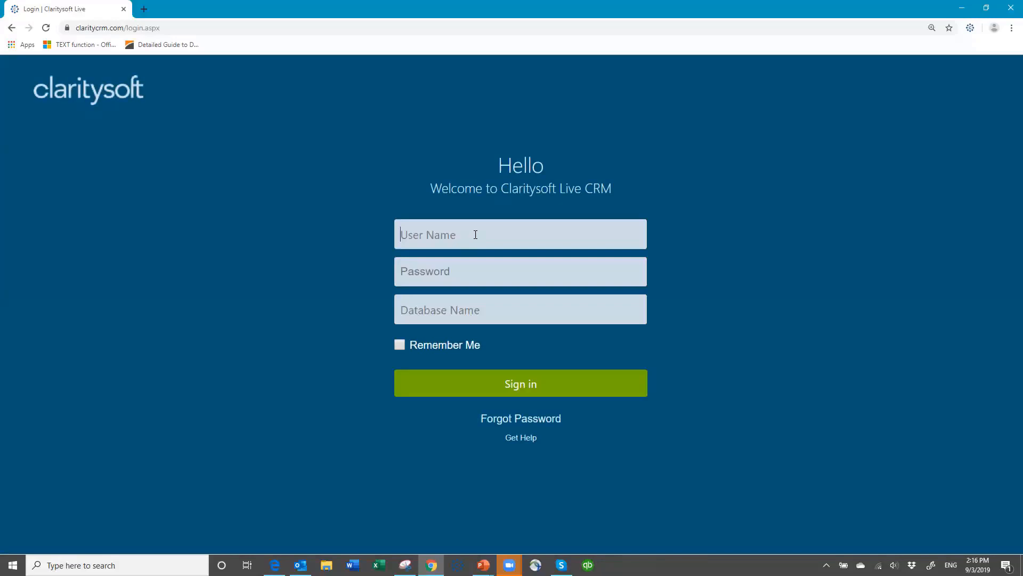
Fill the sign-in form with the user name, password and database name.
type("susan")
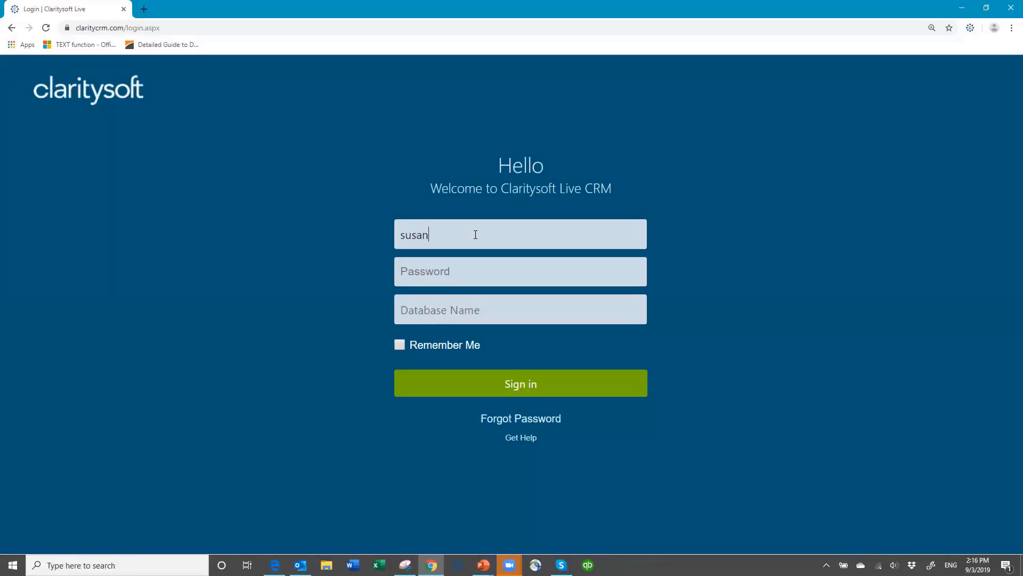
key("Tab")
type("•••••••csdem")
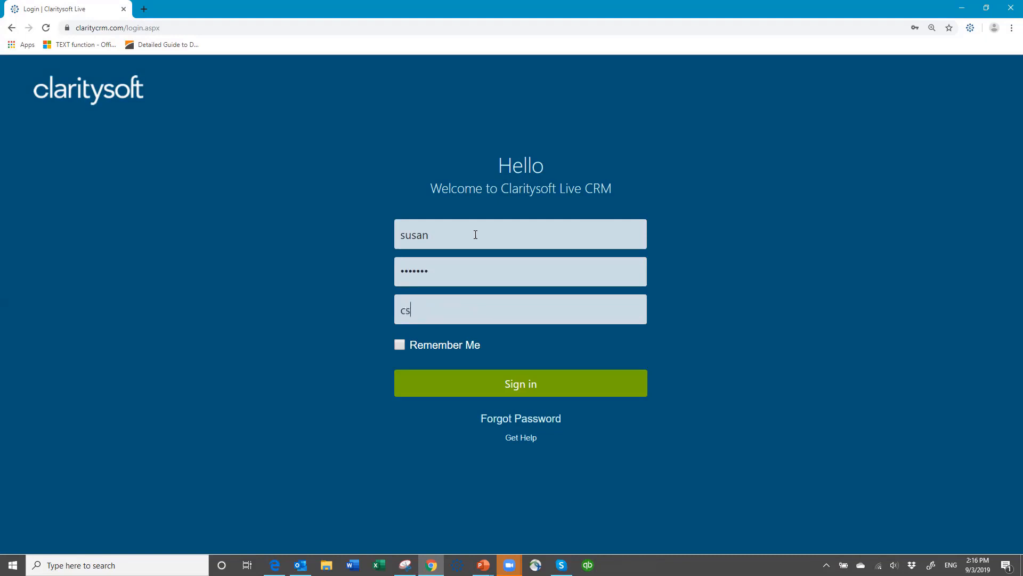
type("o4")
Sign in, open the 1 800 Cupcake company, then close it unchanged.
left_click(547, 392)
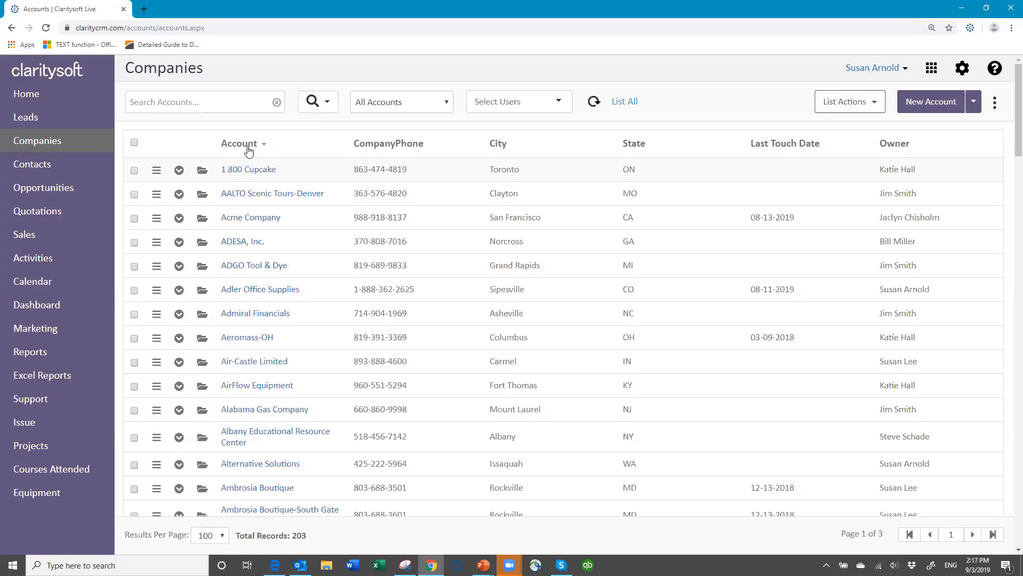
left_click(203, 176)
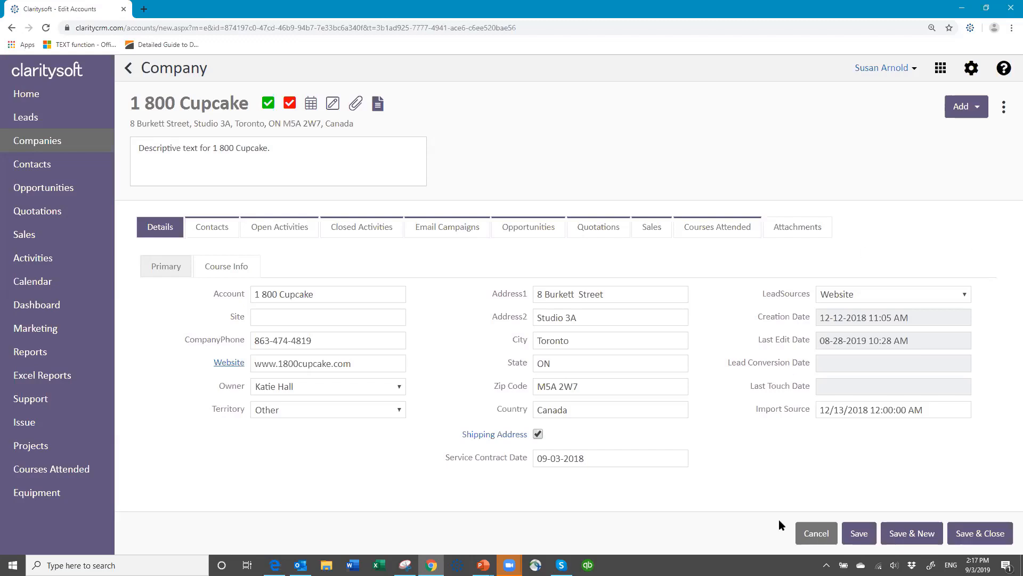
left_click(821, 535)
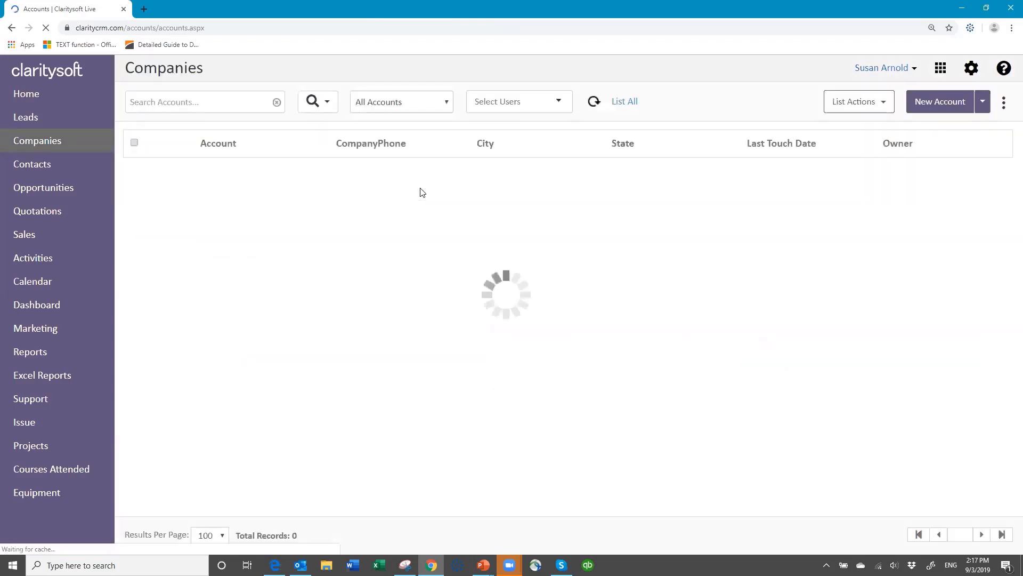
Go to System Settings > Module Names and start editing the Companies plural title.
left_click(963, 68)
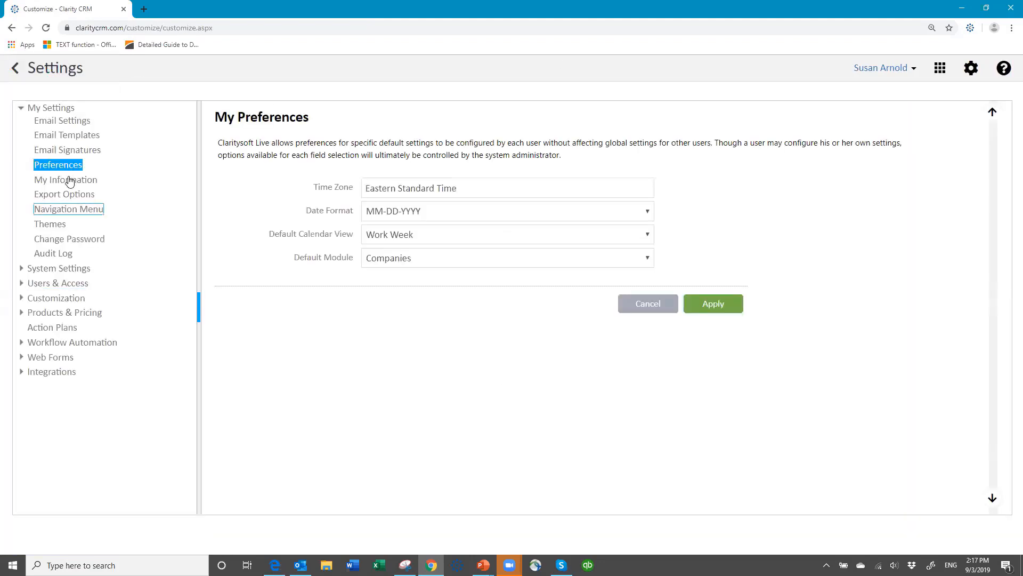
left_click(61, 269)
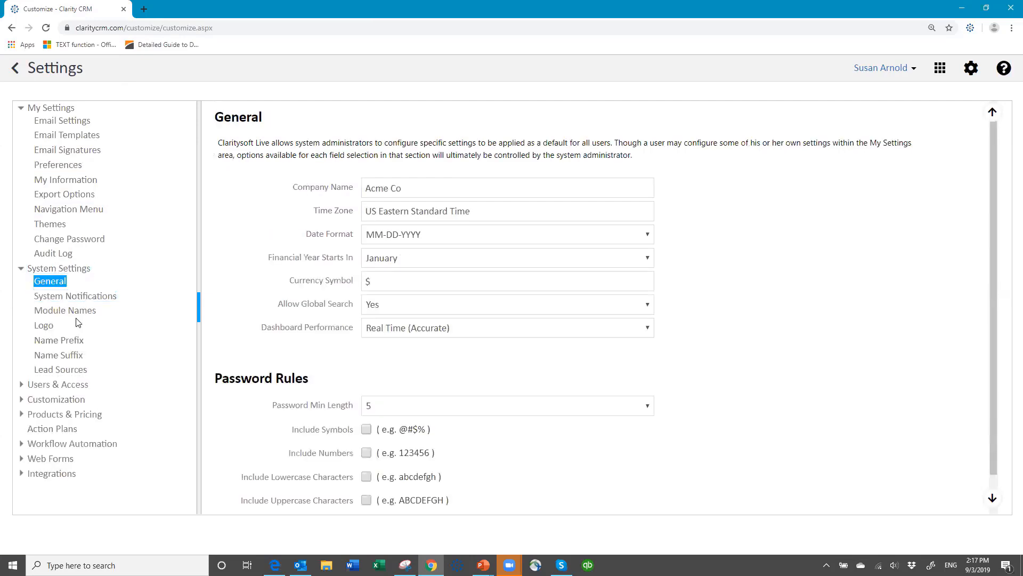
left_click(80, 315)
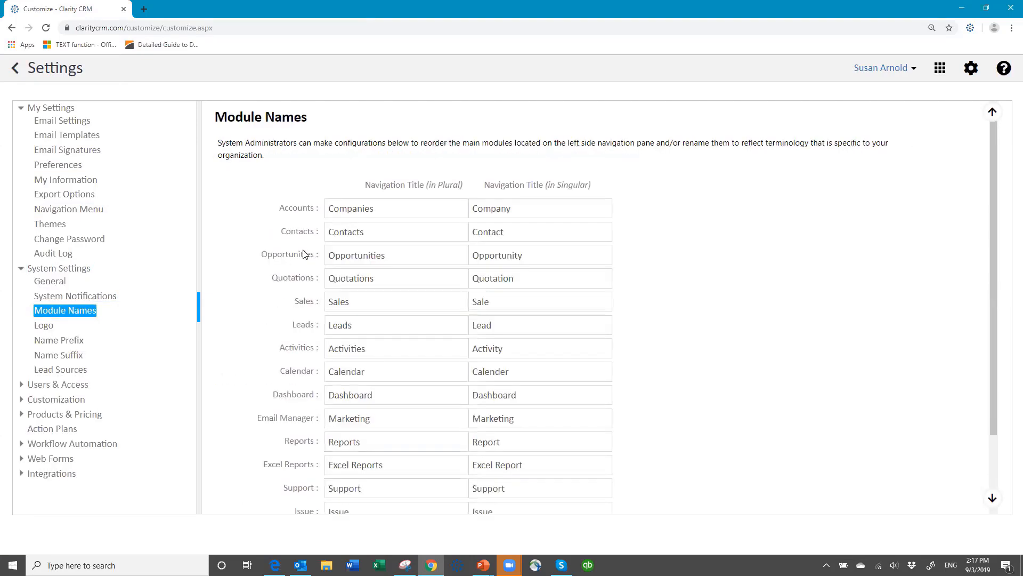
left_click(378, 208)
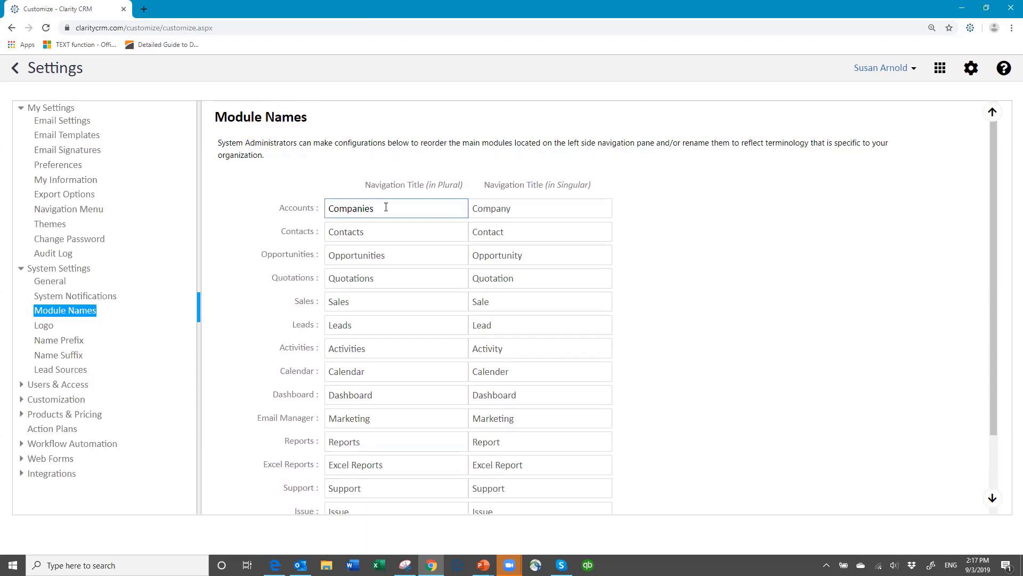
Rename the module titles from Companies/Company back to 'Accounts' and 'Account'.
key("BackSpace")
key("BackSpace")
key("BackSpace")
key("BackSpace")
key("BackSpace")
key("BackSpace")
key("BackSpace")
left_click(520, 208)
key("BackSpace")
key("BackSpace")
key("BackSpace")
key("BackSpace")
key("BackSpace")
key("BackSpace")
key("BackSpace")
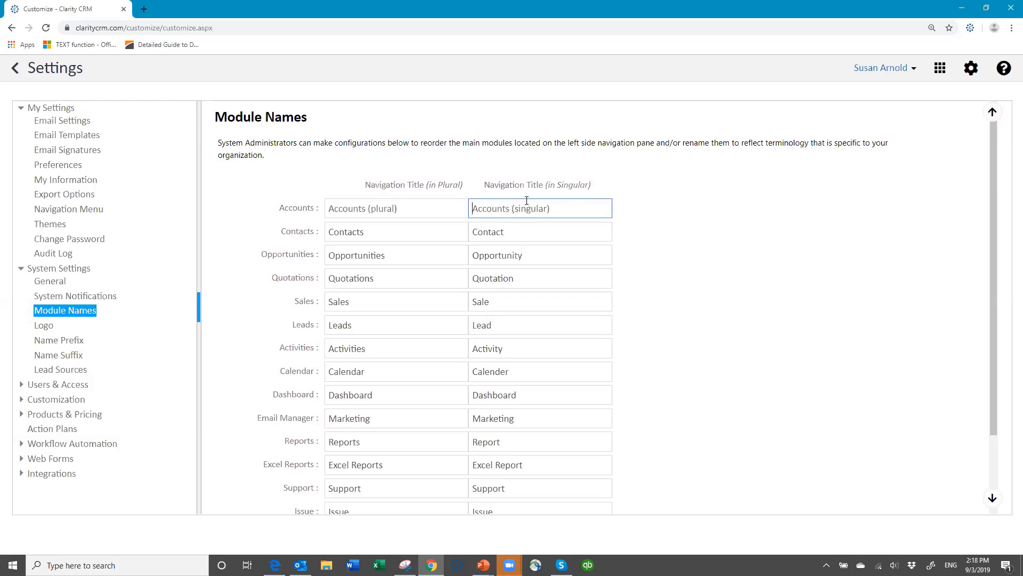
type("Account")
left_click(330, 210)
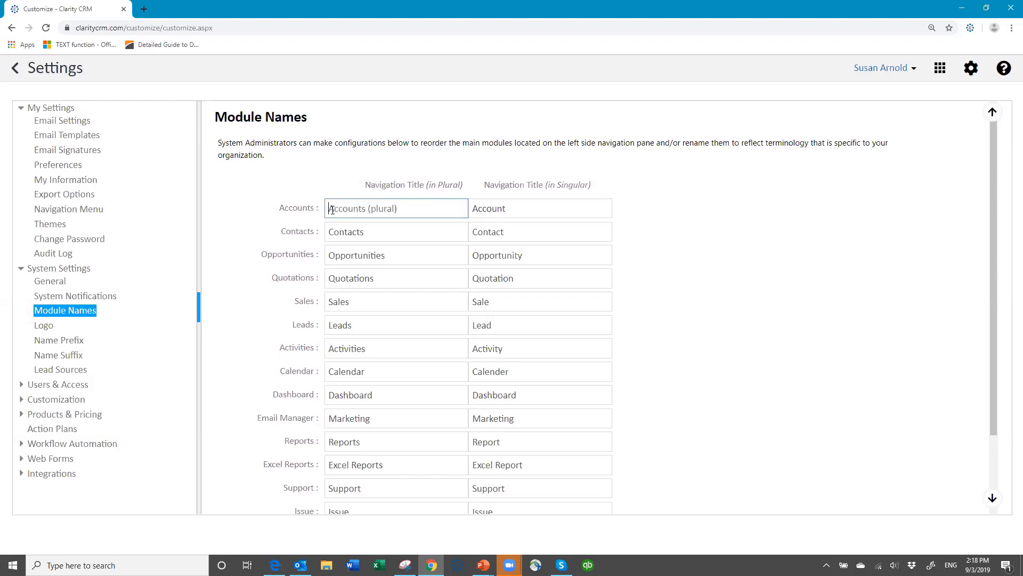
type("Accounts")
left_click(264, 208)
scroll(598, 344, "down", 3)
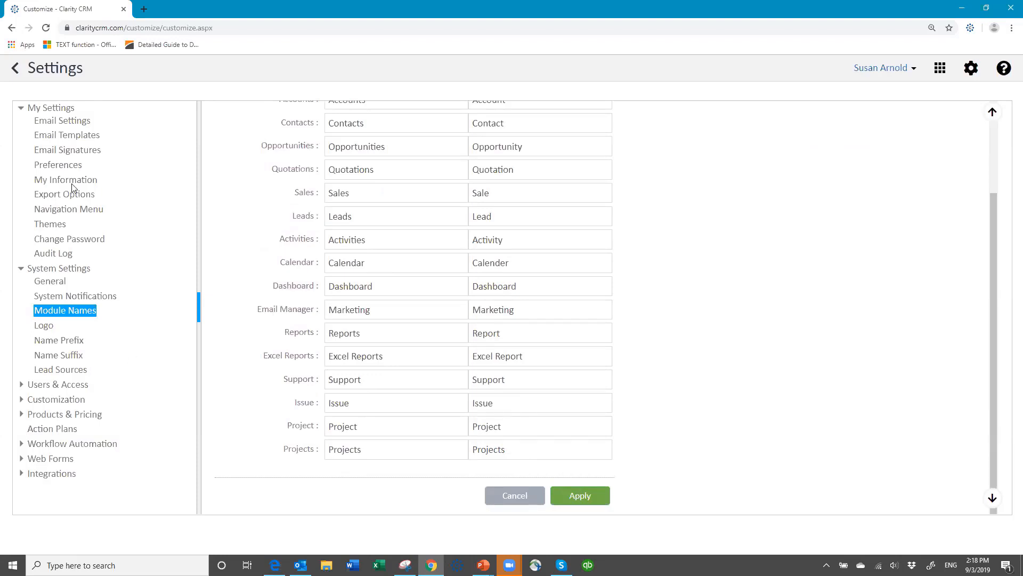
Open Logo settings, browse for a logo file, and cancel without choosing one.
left_click(54, 328)
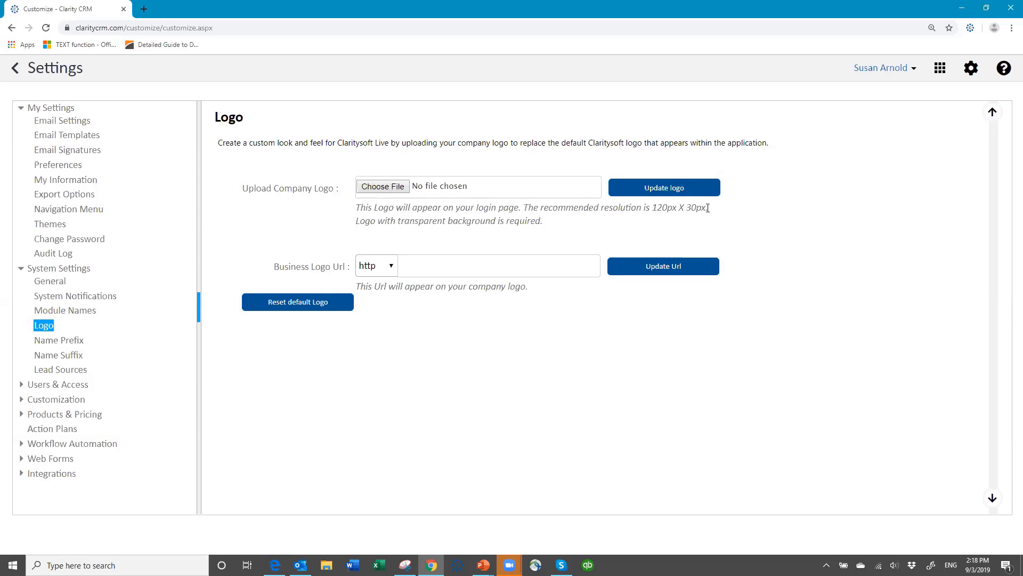
left_click(383, 189)
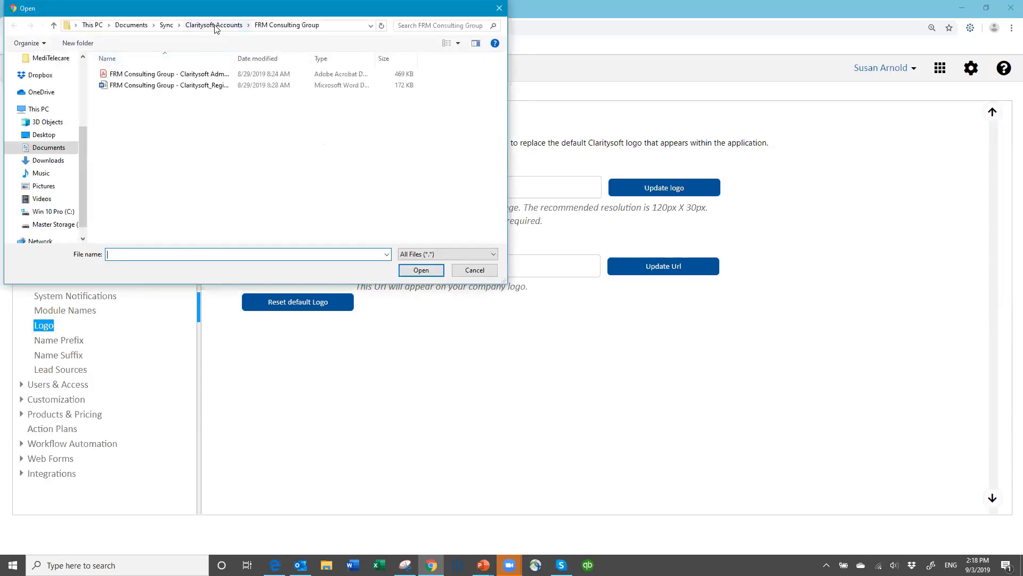
left_click(175, 26)
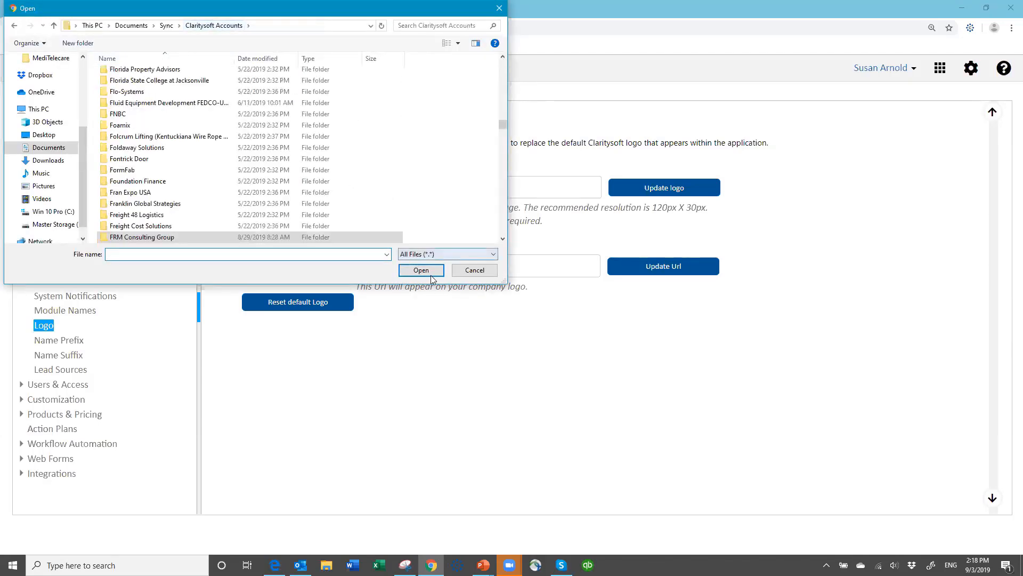
left_click(474, 270)
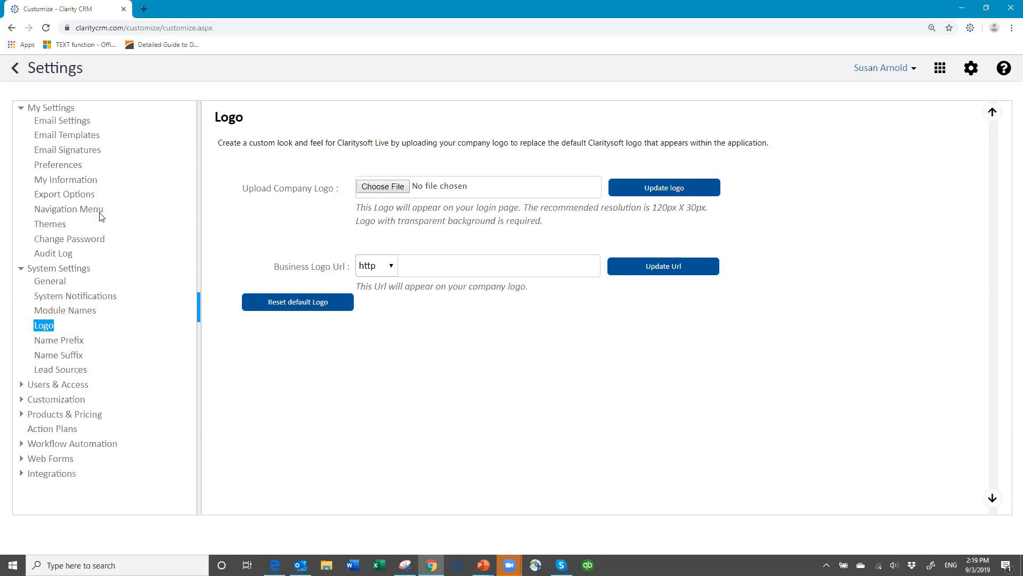
Leave Settings and open an AALTO Scenic Tours-Denver contact from the Contacts list.
left_click(16, 73)
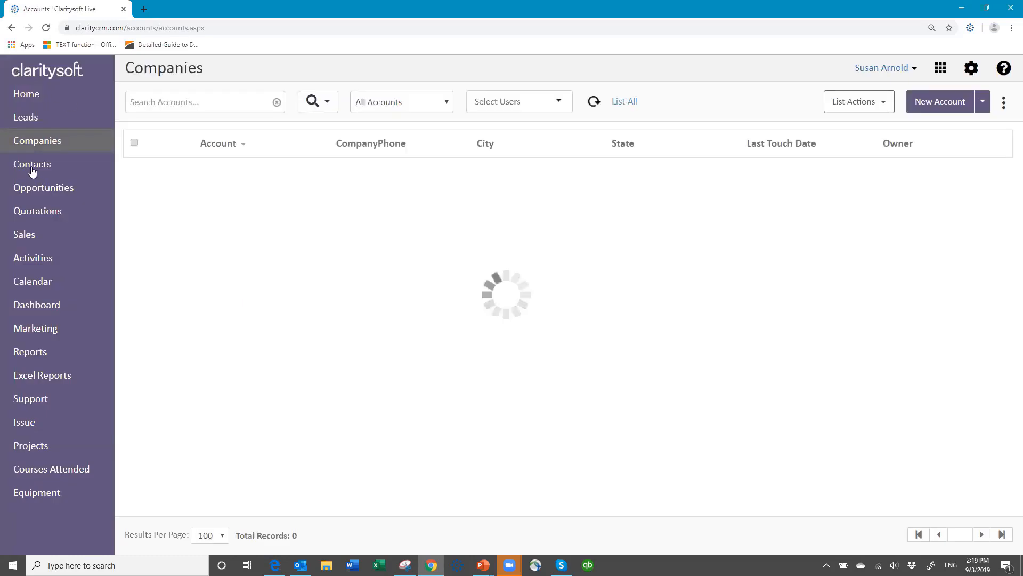
left_click(36, 167)
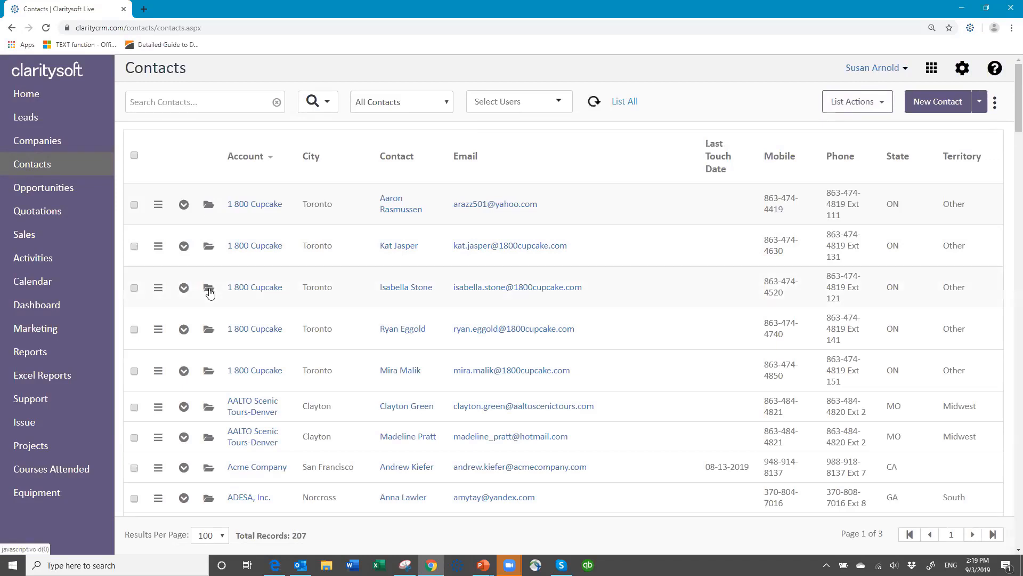
left_click(208, 410)
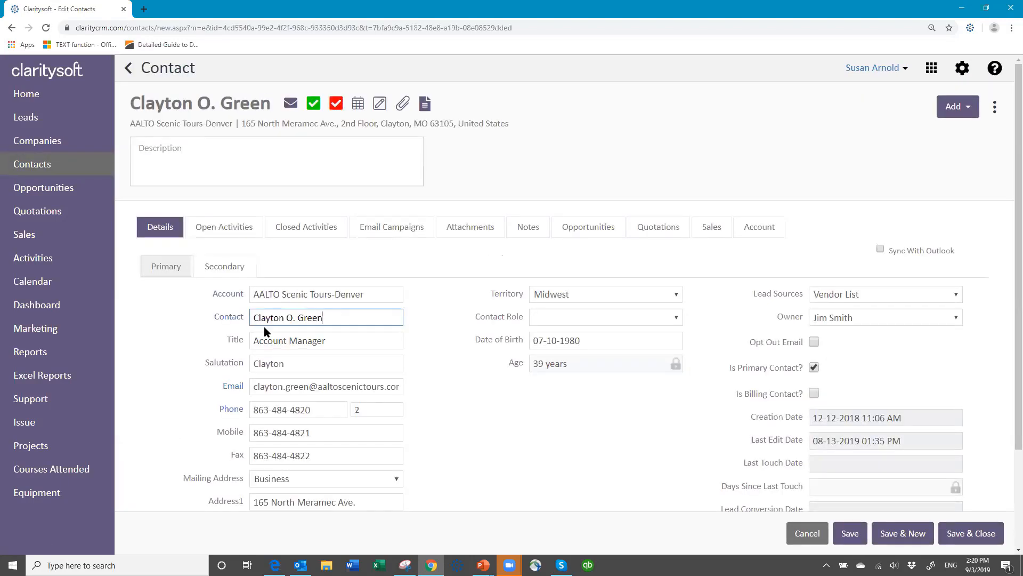
Retype the contact's name, fixing the last-name typo, and open its Check Full Name breakdown.
key("BackSpace")
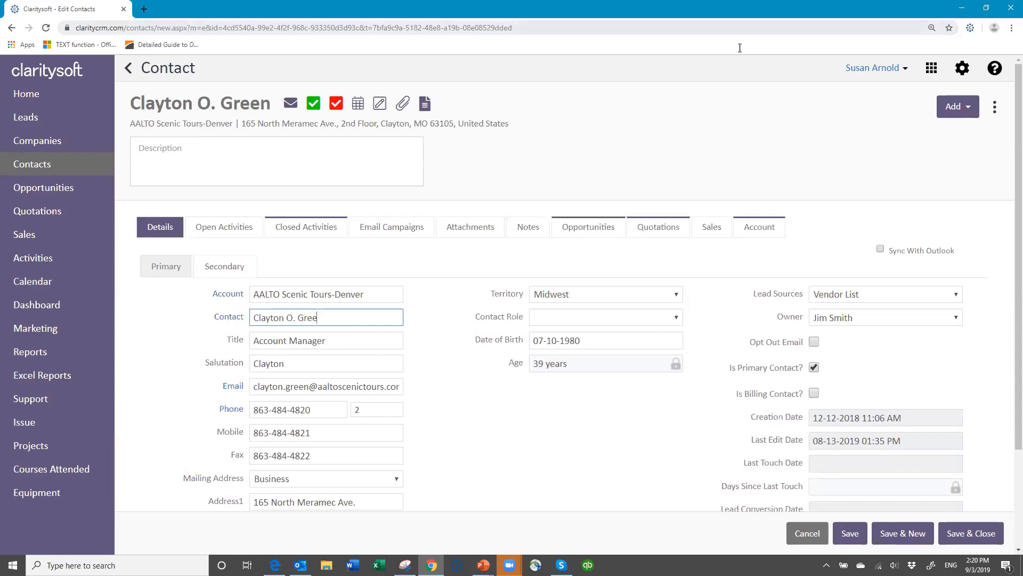
key("BackSpace")
key("BackSpace")
key("BackSpace")
key("BackSpace")
key("BackSpace")
key("BackSpace")
key("BackSpace")
key("BackSpace")
key("BackSpace")
key("BackSpace")
key("BackSpace")
key("BackSpace")
key("BackSpace")
key("BackSpace")
key("BackSpace")
type("en")
key("Tab")
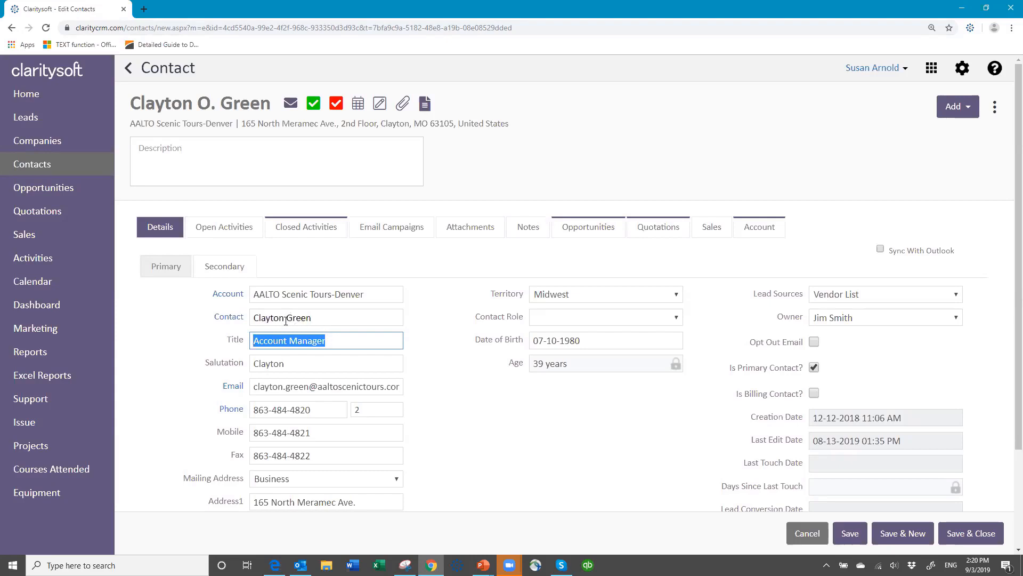
left_click(222, 320)
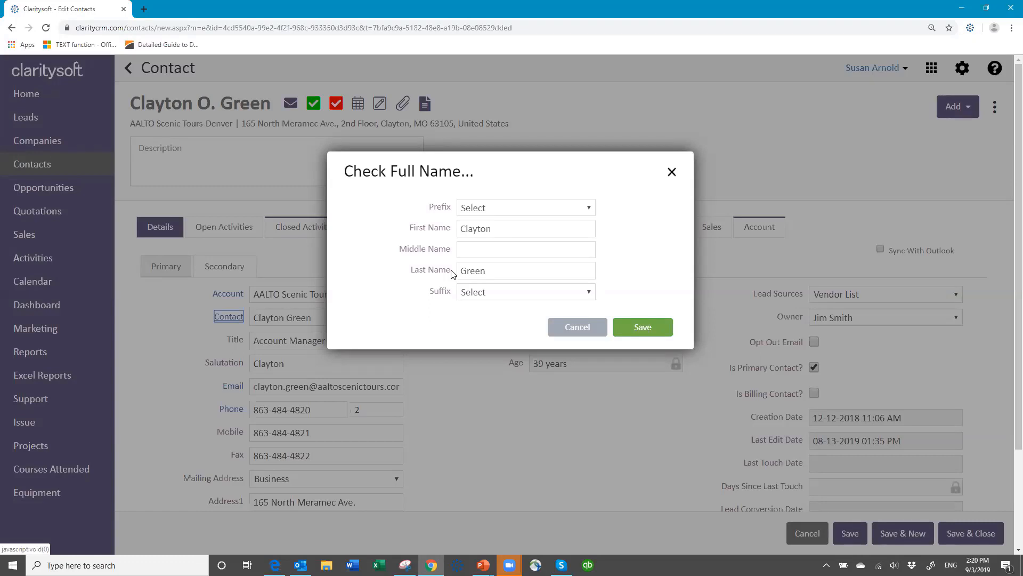
Review prefix and suffix choices, leave Suffix unset, enter middle name 'O.' and save.
left_click(590, 209)
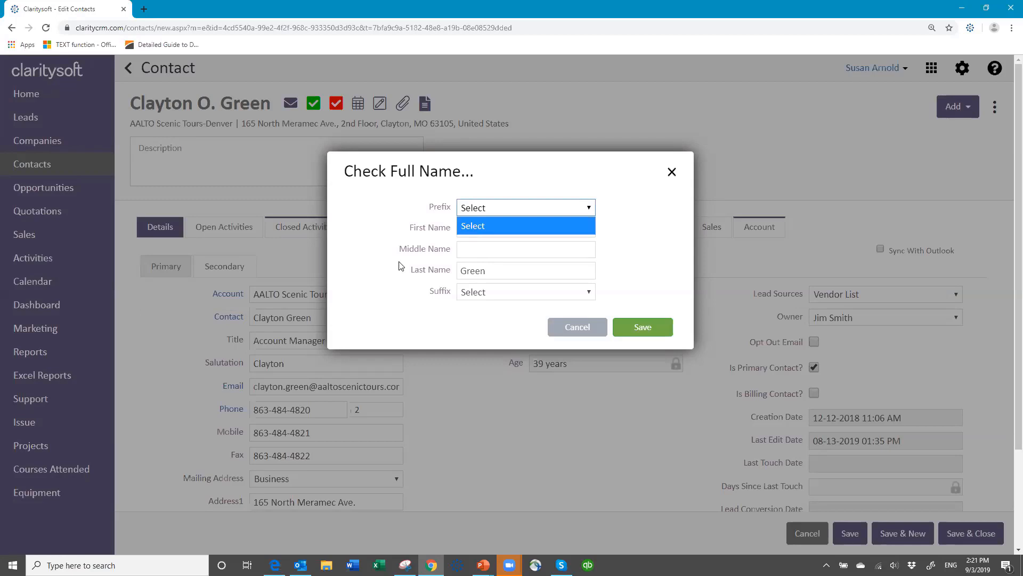
left_click(493, 293)
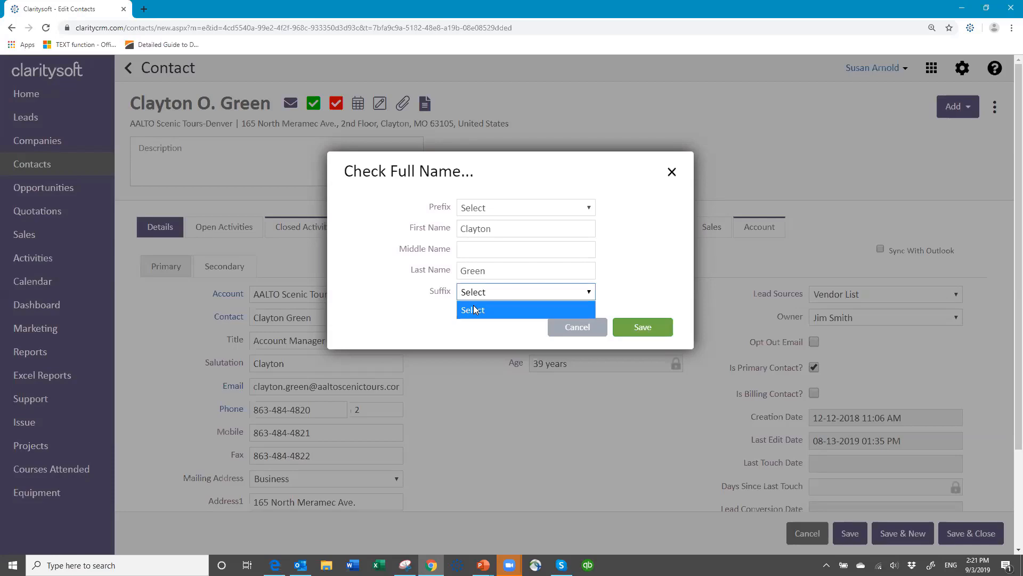
left_click(488, 252)
left_click(490, 252)
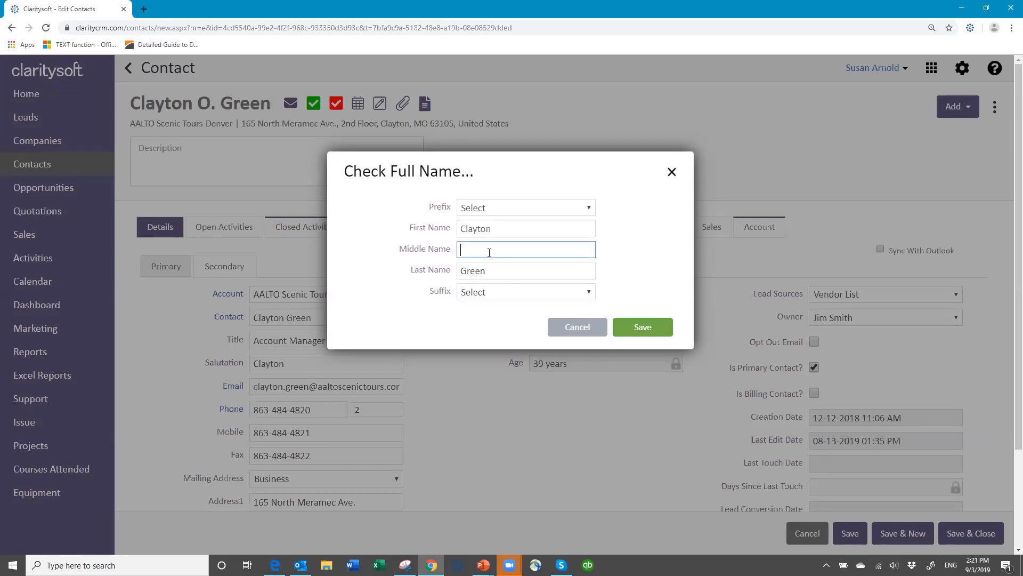
type("O.")
left_click(650, 329)
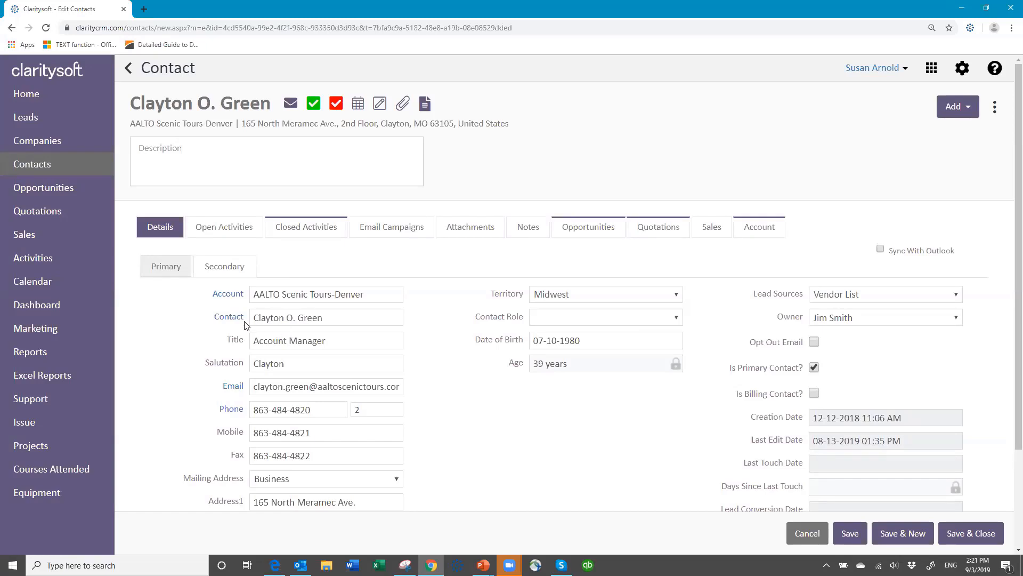
Correct the Contact field so the middle initial ends with a period.
left_click(329, 319)
key("BackSpace")
key("BackSpace")
key("BackSpace")
key("BackSpace")
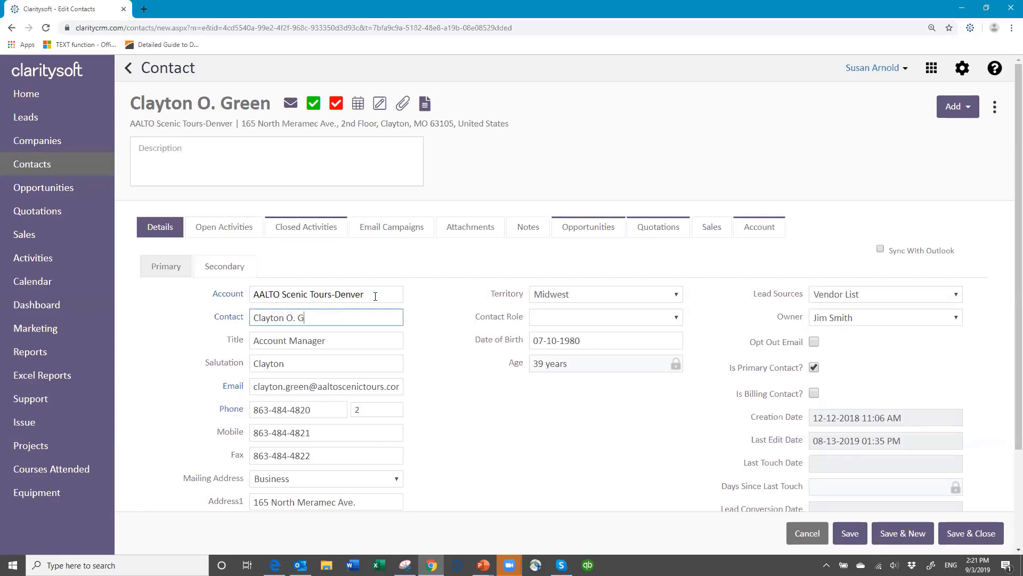
key("BackSpace")
key("BackSpace")
key("BackSpace")
type(",")
key("BackSpace")
type(". Green")
key("Tab")
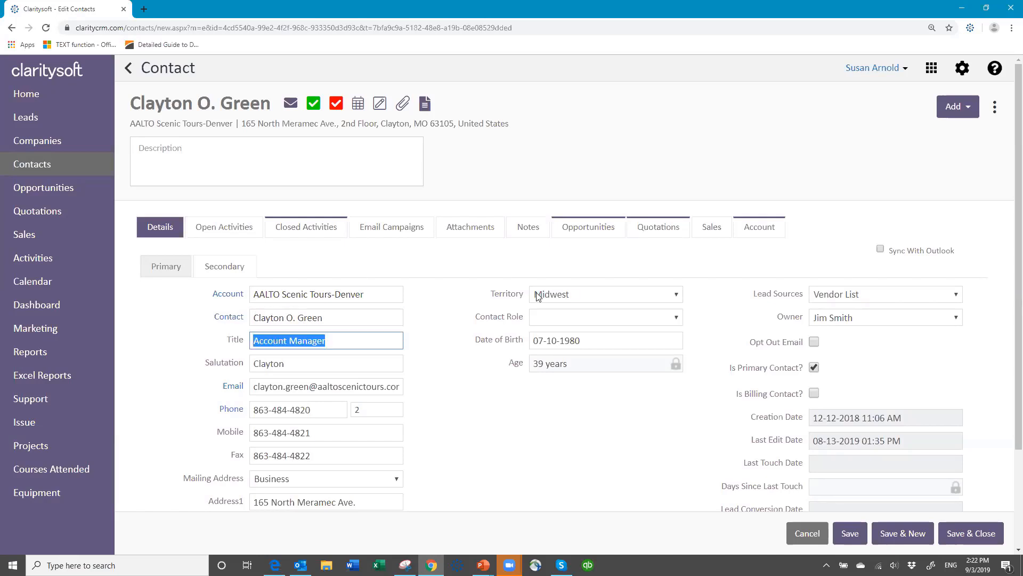
Confirm the Check Full Name breakdown and save and close the contact record.
left_click(228, 319)
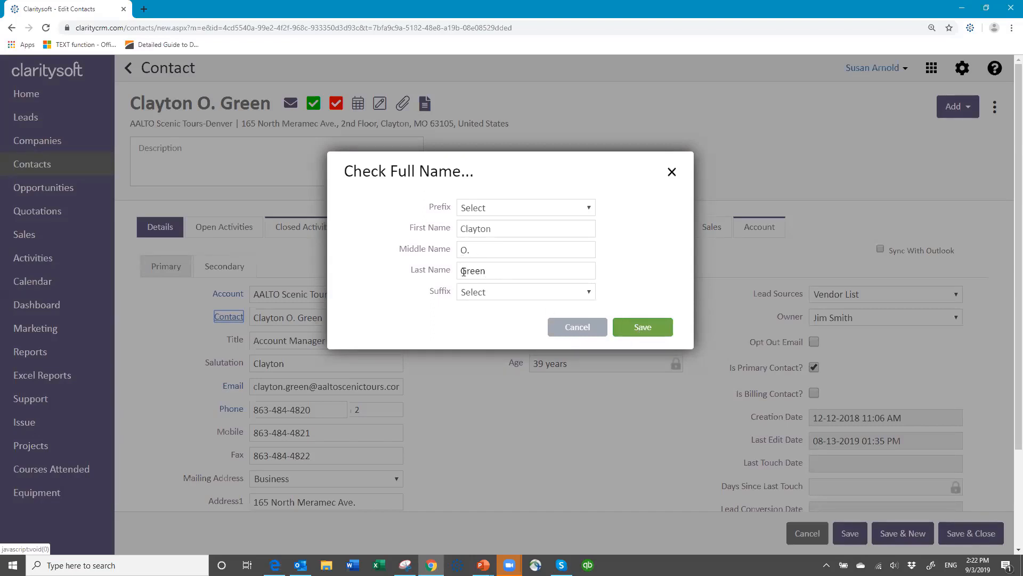
left_click(643, 331)
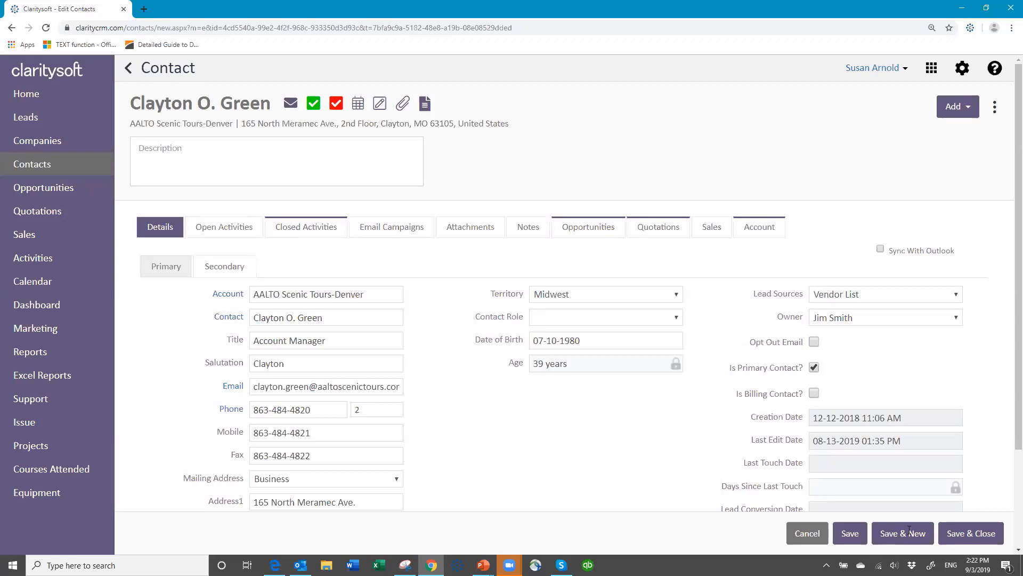
left_click(967, 539)
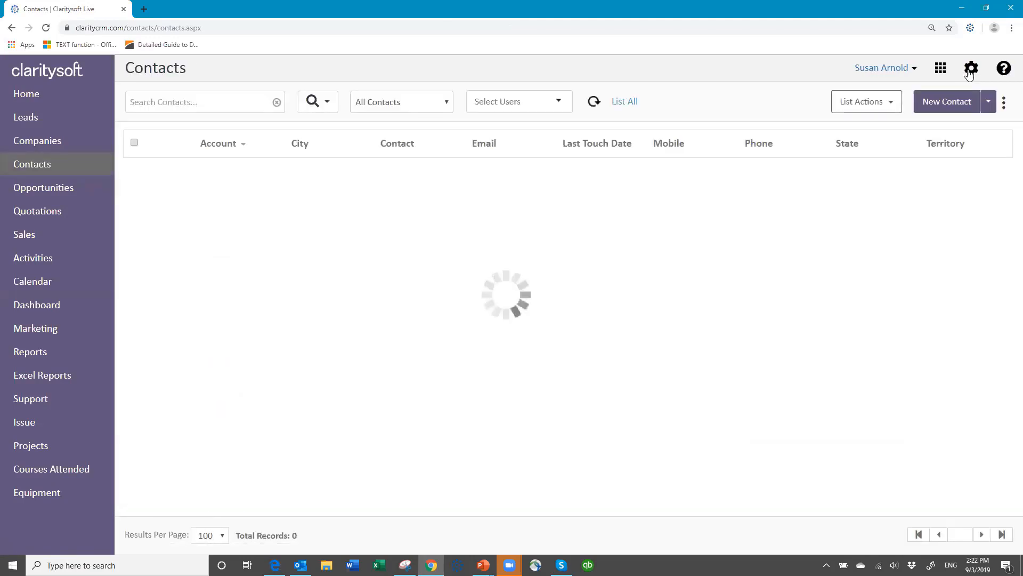
In Name Prefix settings, add the 'Mr.' prefix.
left_click(970, 71)
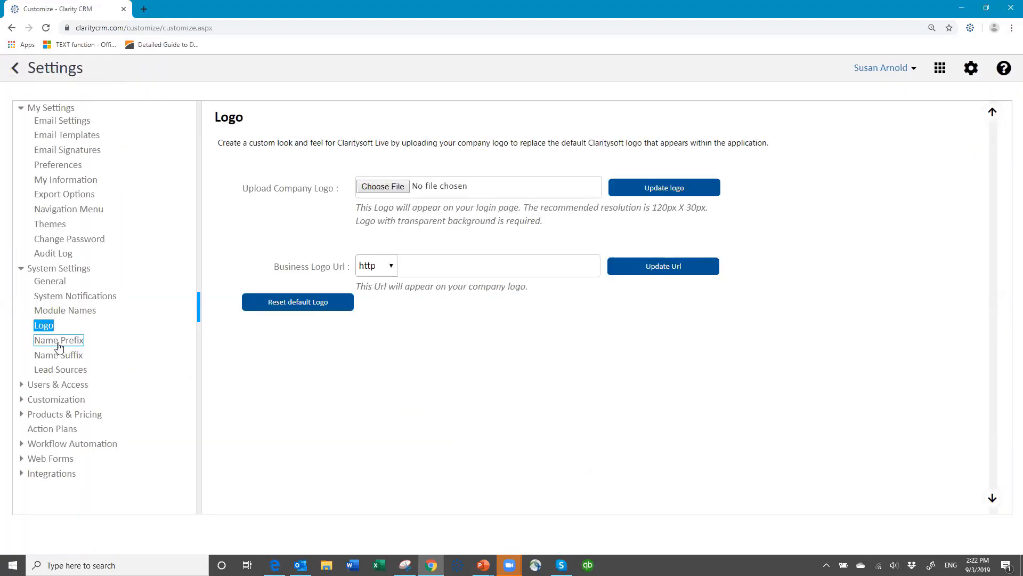
left_click(62, 345)
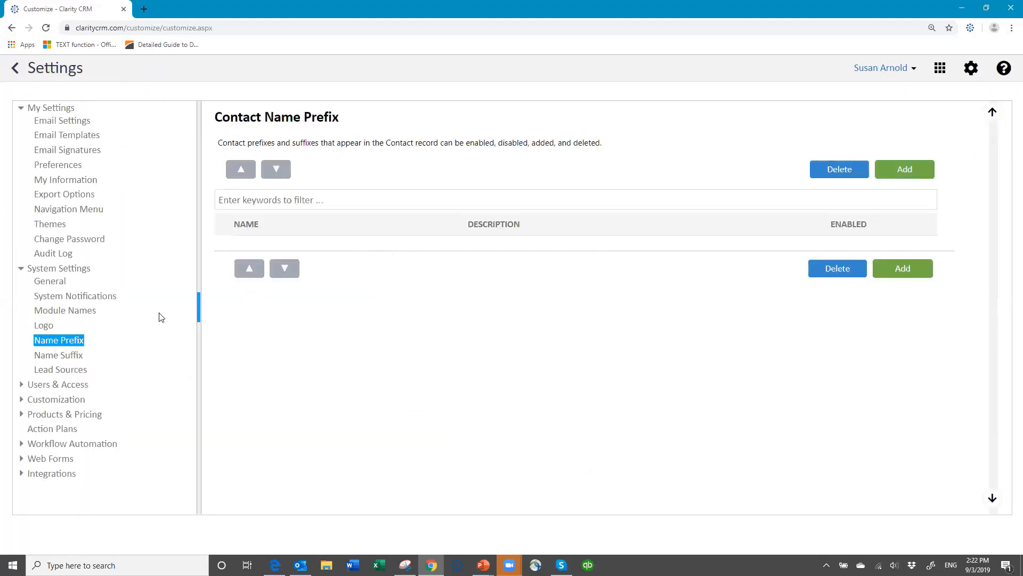
left_click(913, 174)
left_click(422, 176)
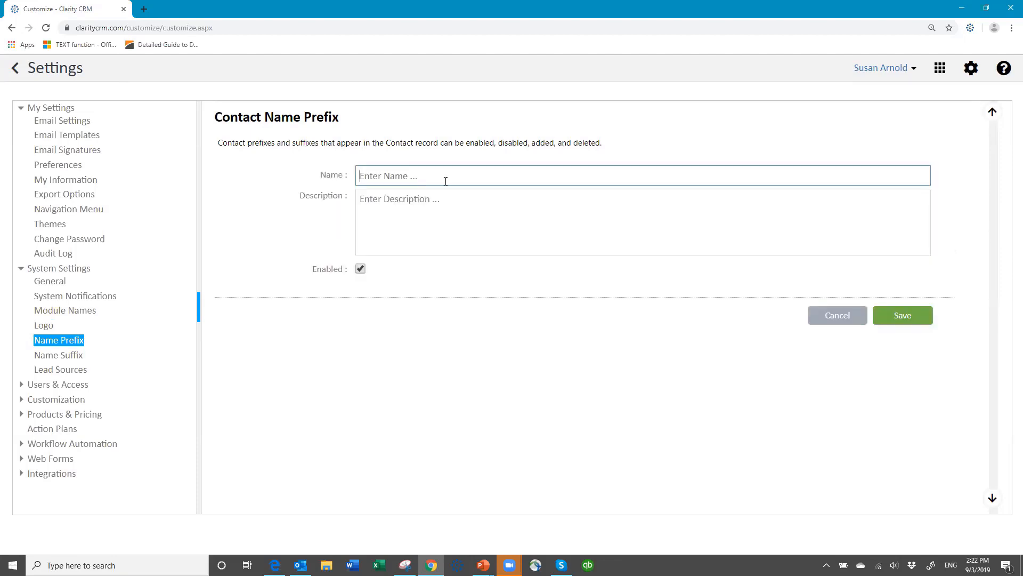
type("Mr.")
left_click(886, 318)
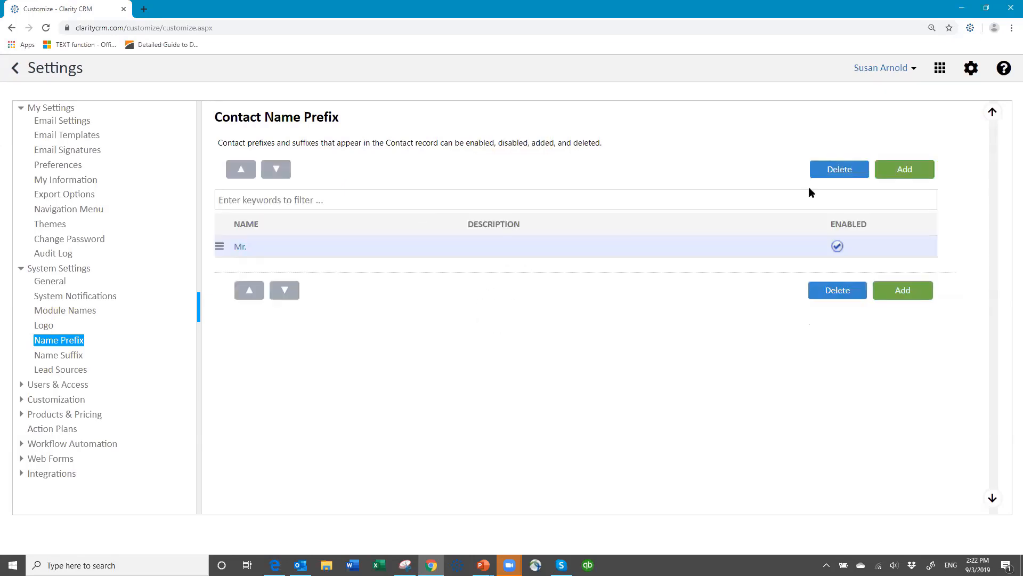
Add the 'Ms' and 'Dr.' prefixes, then view the empty Name Suffix list.
left_click(905, 169)
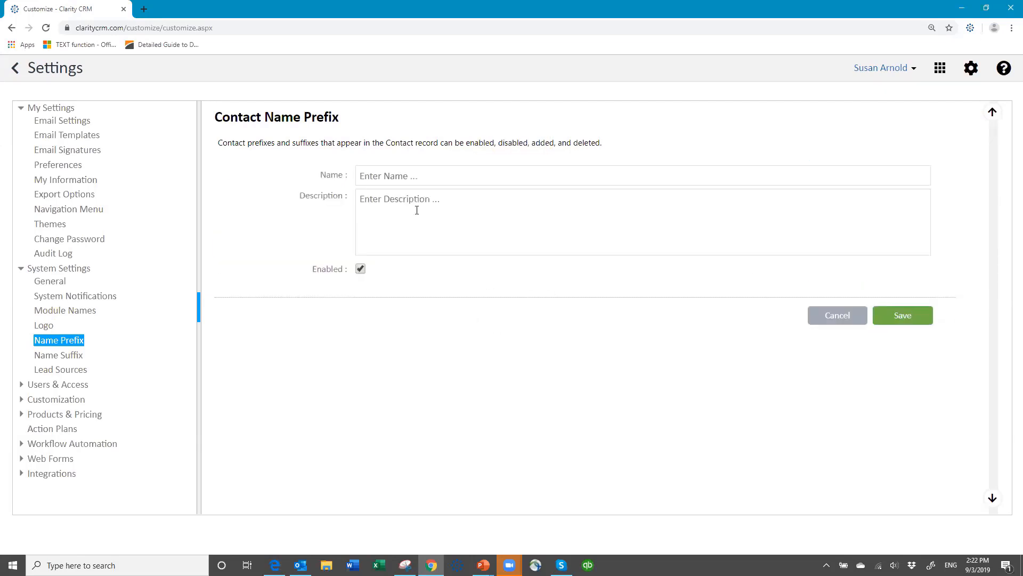
left_click(420, 172)
type("Ms.")
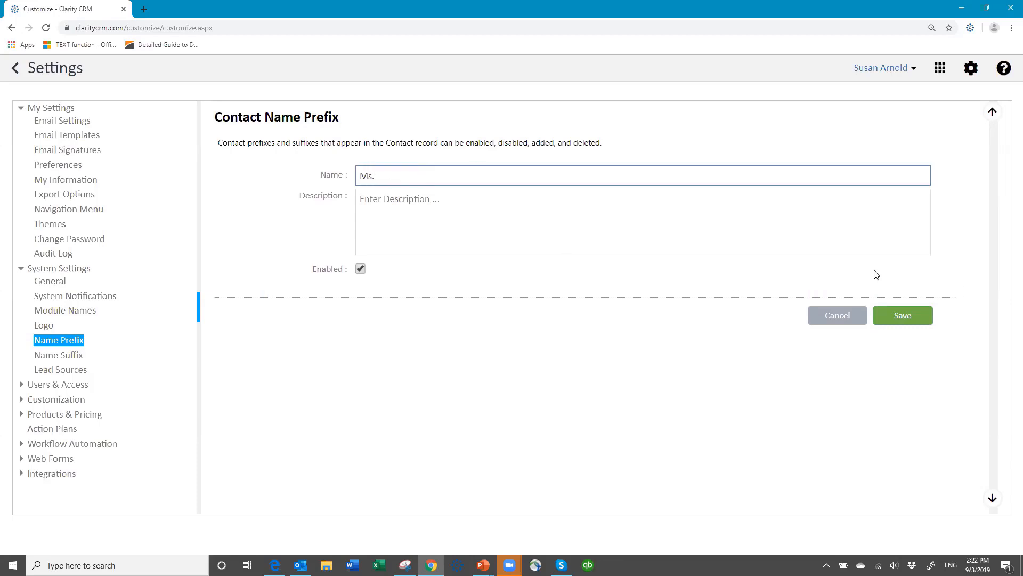
left_click(920, 319)
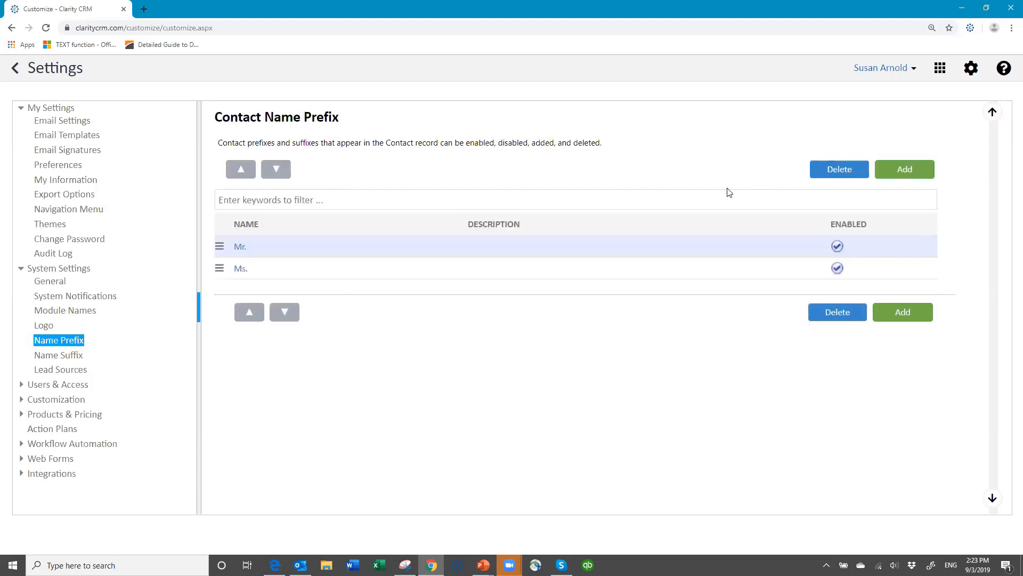
left_click(915, 171)
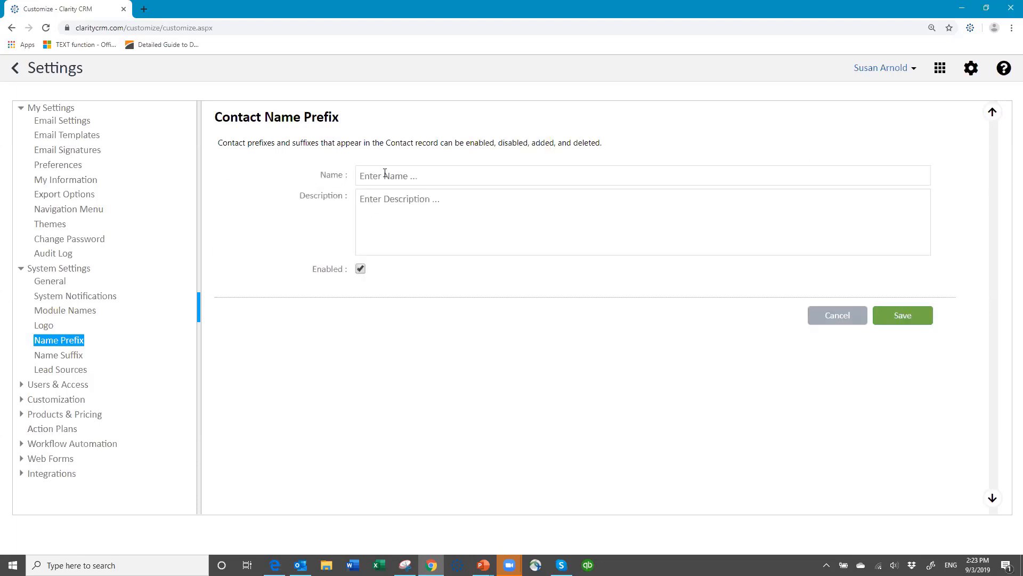
left_click(390, 175)
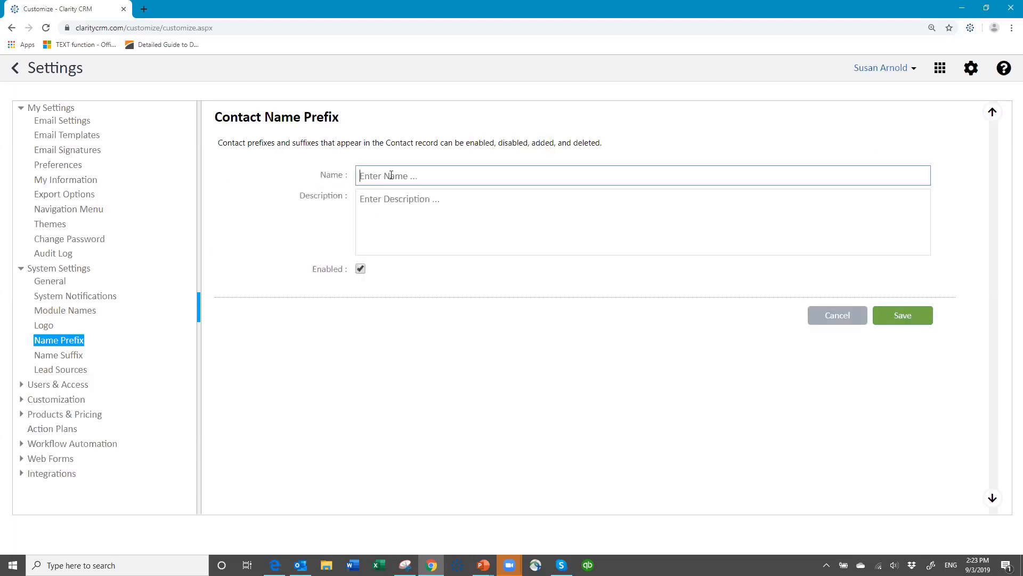
type("Dr.")
left_click(913, 320)
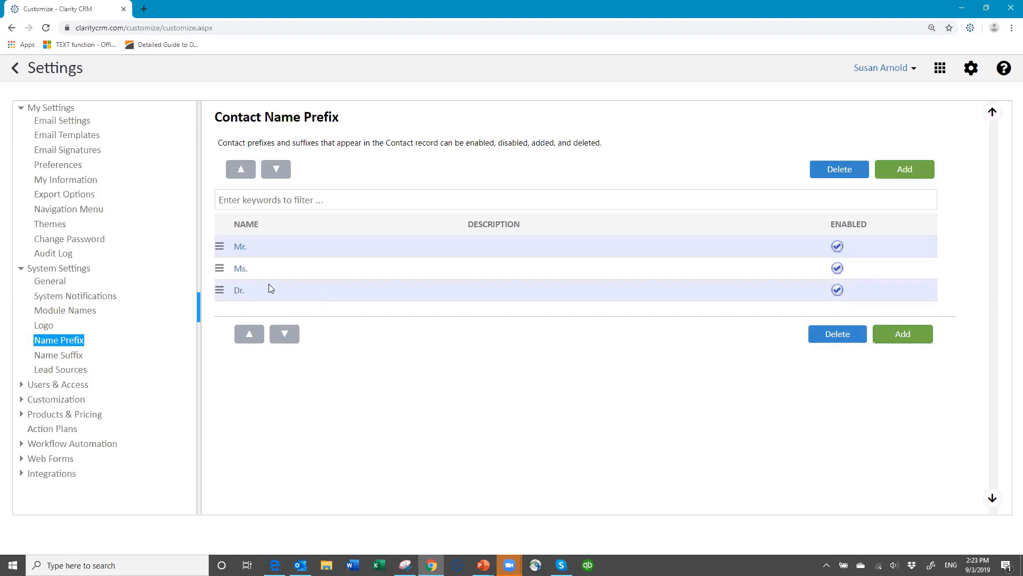
left_click(57, 359)
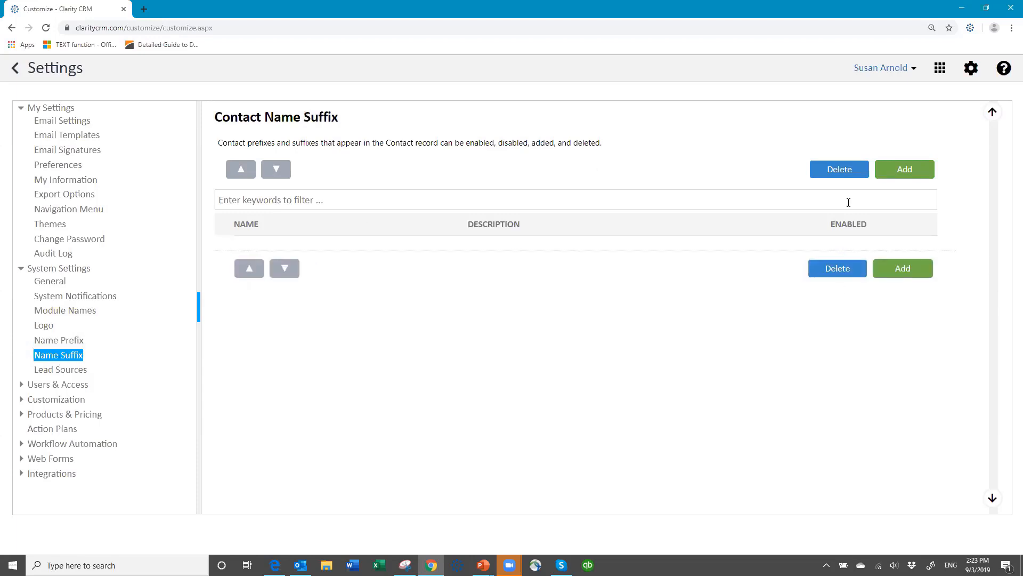
Add and save two contact name suffixes, RN and MD.
left_click(900, 175)
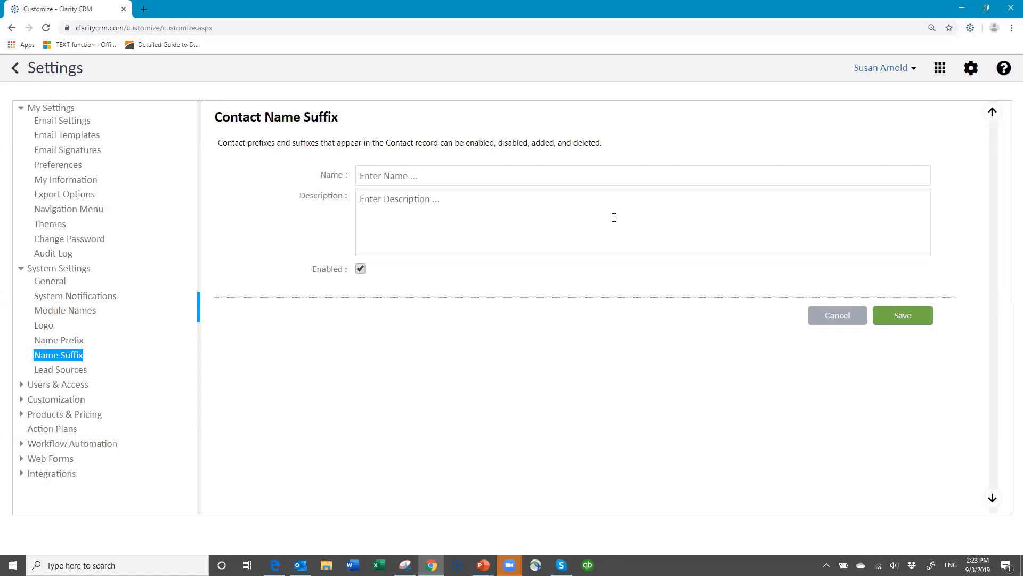
left_click(428, 175)
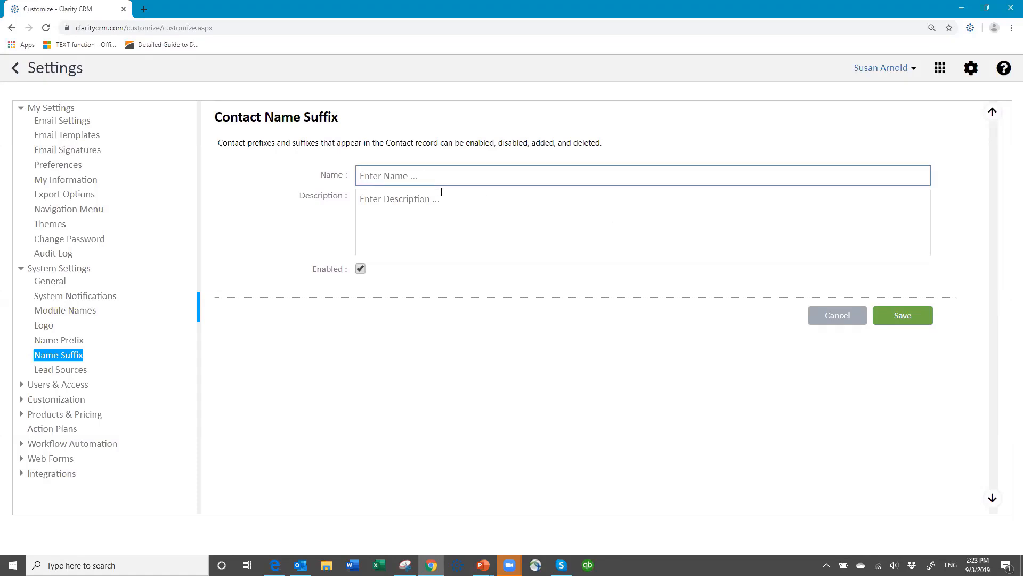
type("Rn")
type("N")
left_click(904, 319)
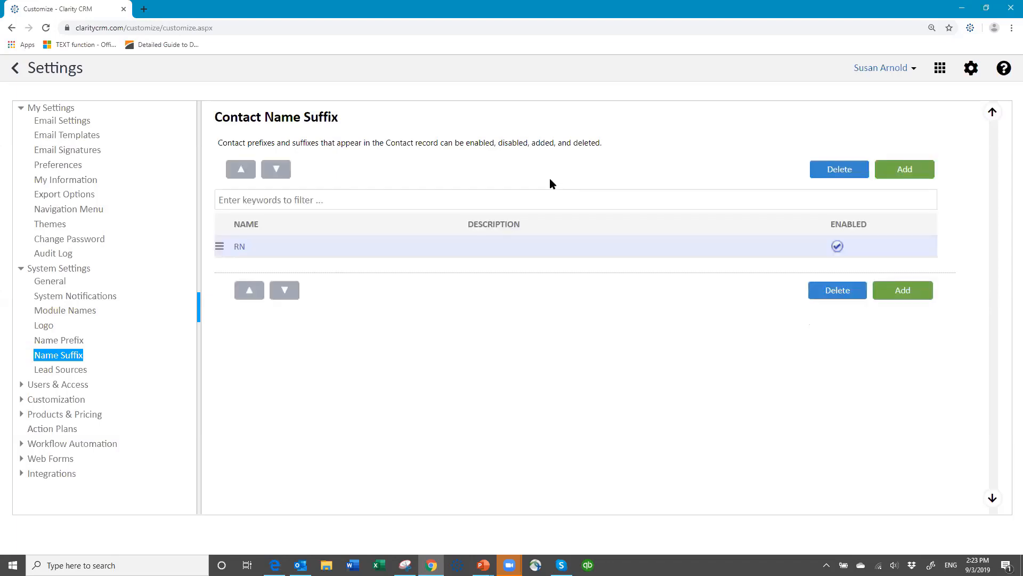
left_click(905, 168)
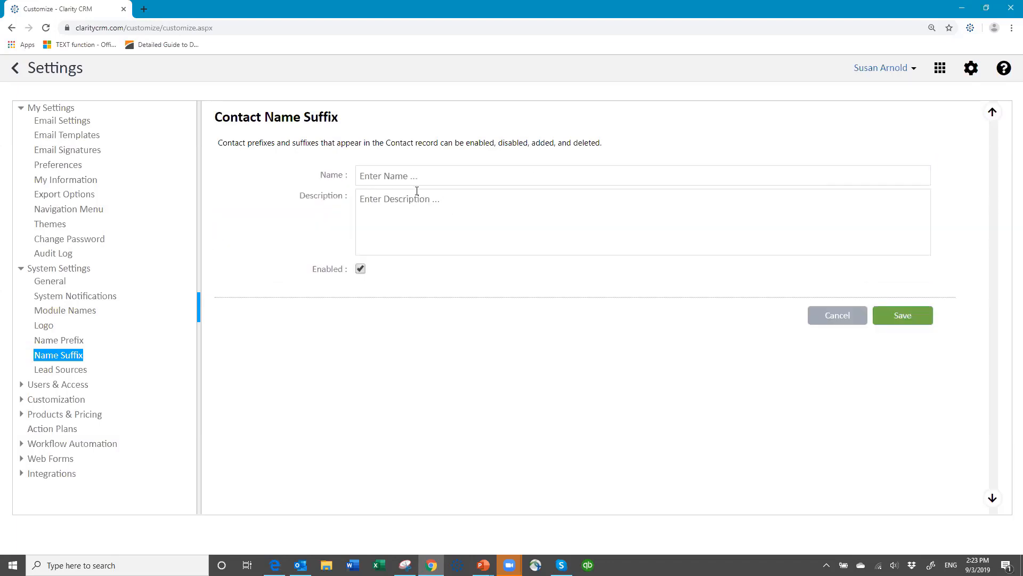
left_click(408, 176)
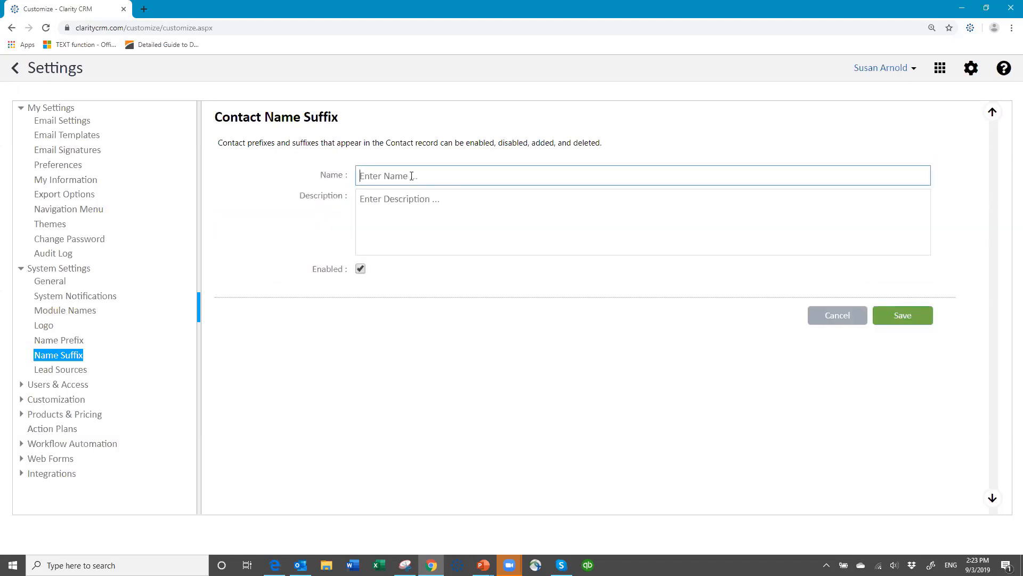
type("MD")
left_click(903, 316)
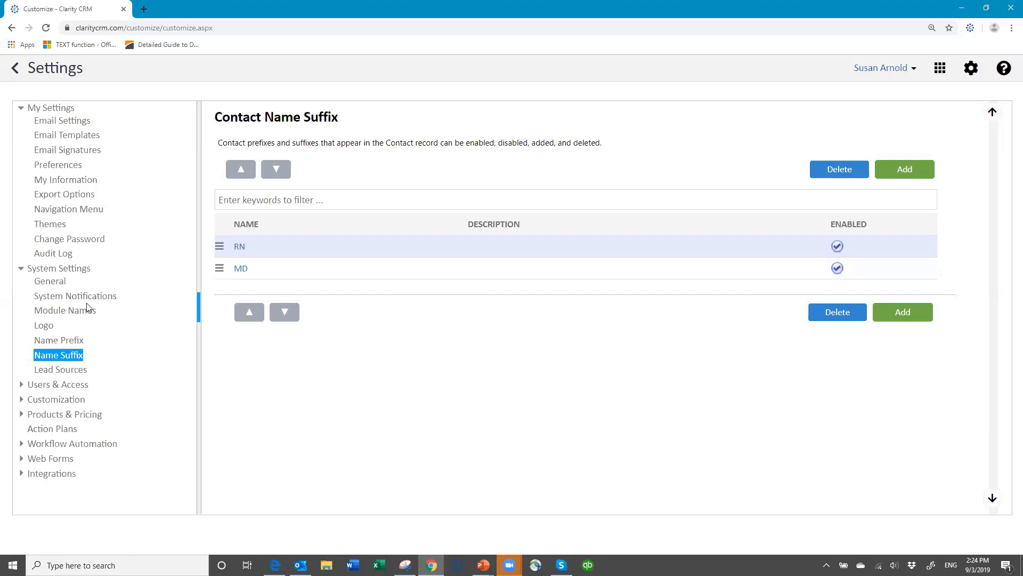
In Lead Sources, add and save a new source named Referral, listed after Other.
left_click(70, 374)
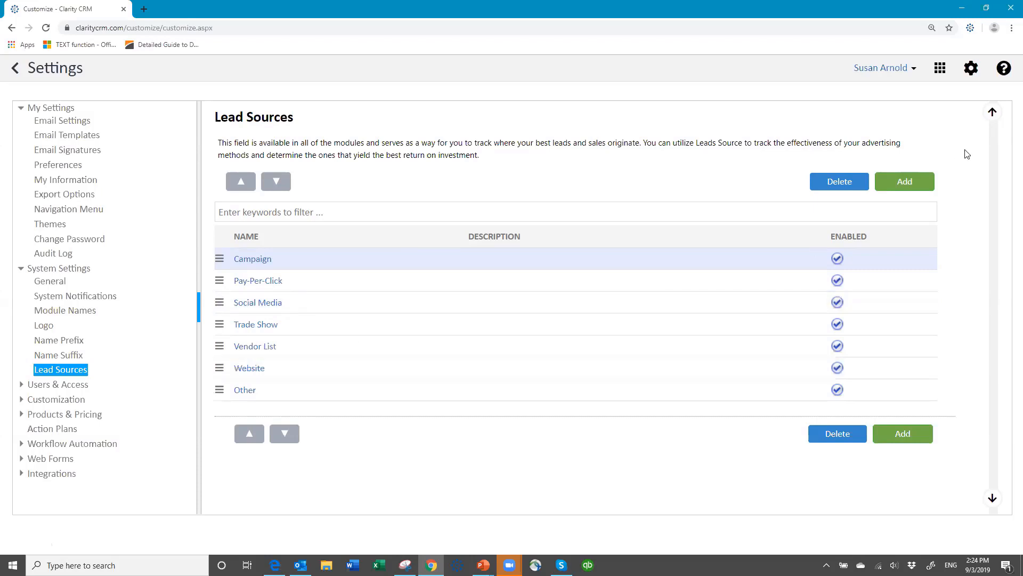
left_click(897, 185)
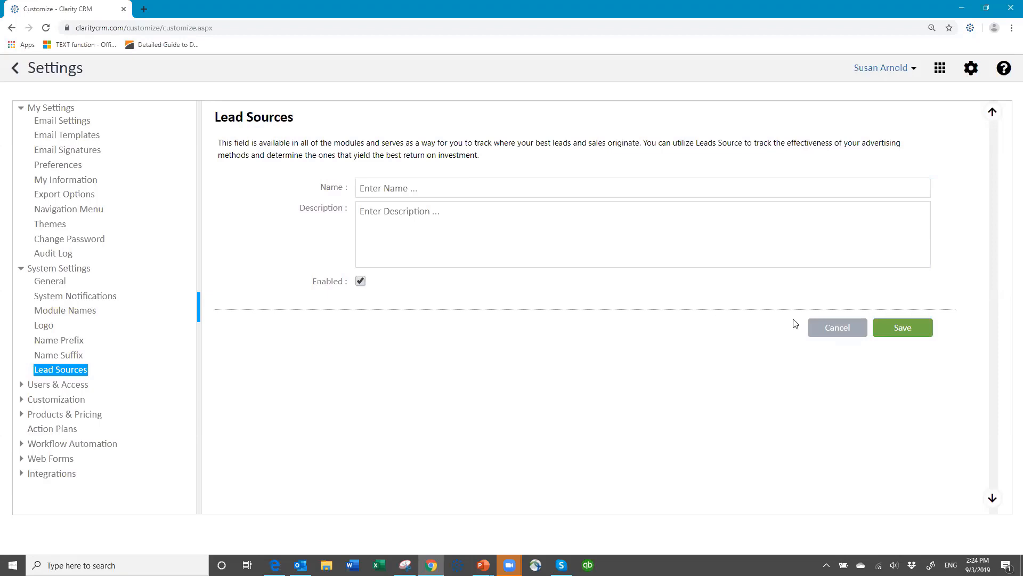
left_click(834, 327)
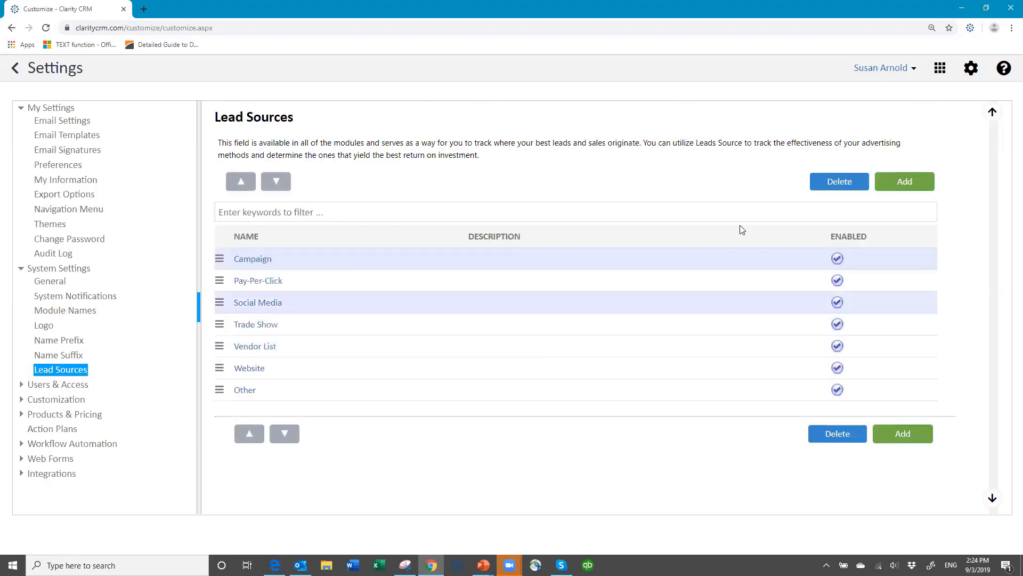
left_click(895, 180)
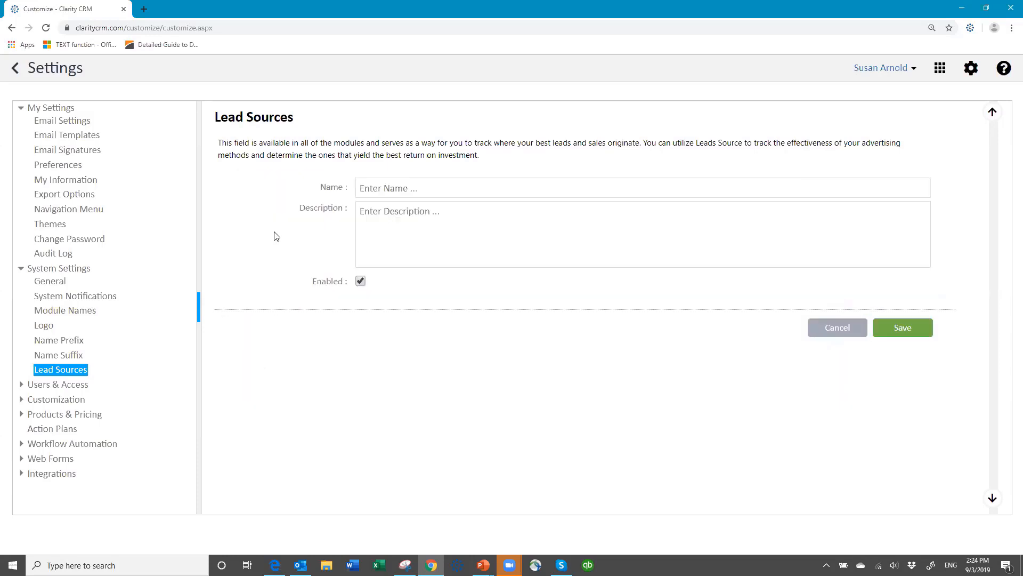
left_click(388, 186)
type("Referral")
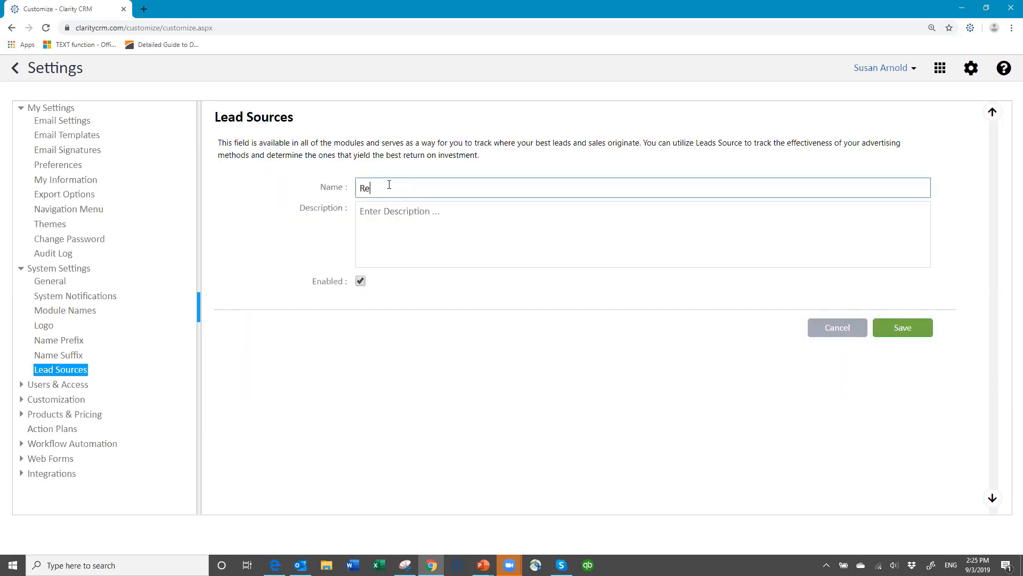
left_click(903, 327)
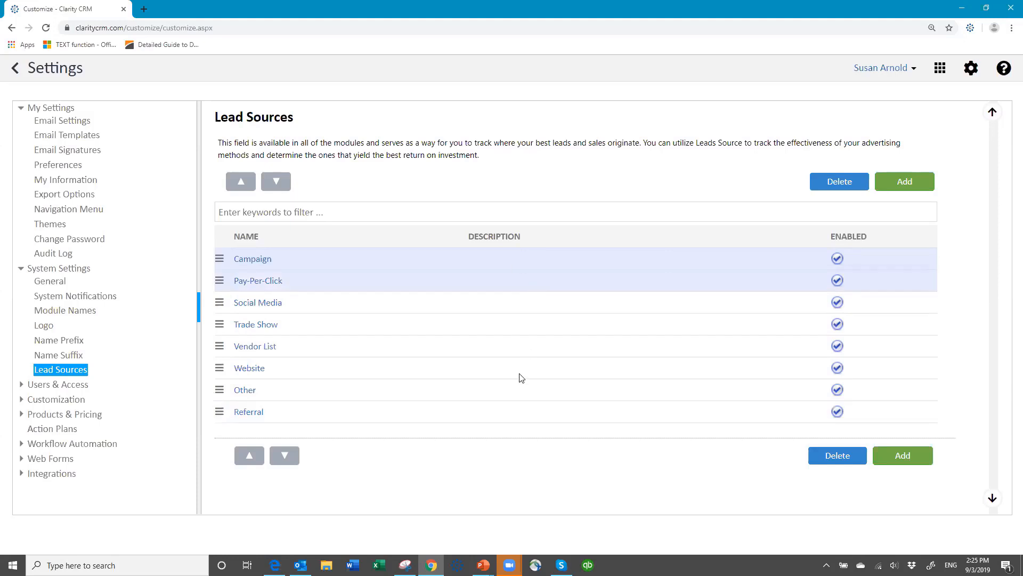
Select Referral and shift it up with the arrow buttons to just below Social Media.
left_click(513, 414)
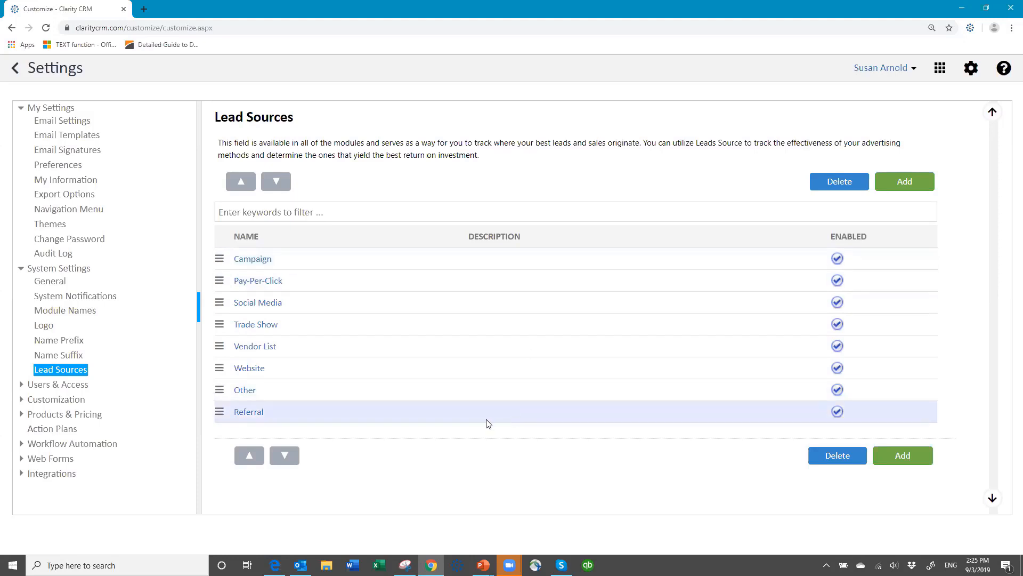
left_click(244, 461)
left_click(245, 461)
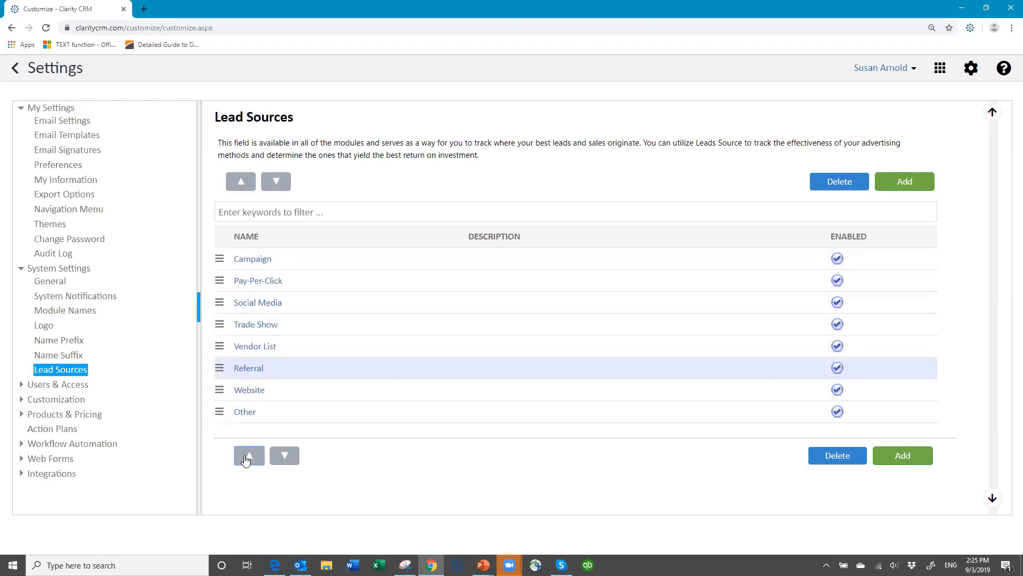
left_click(245, 461)
left_click(246, 461)
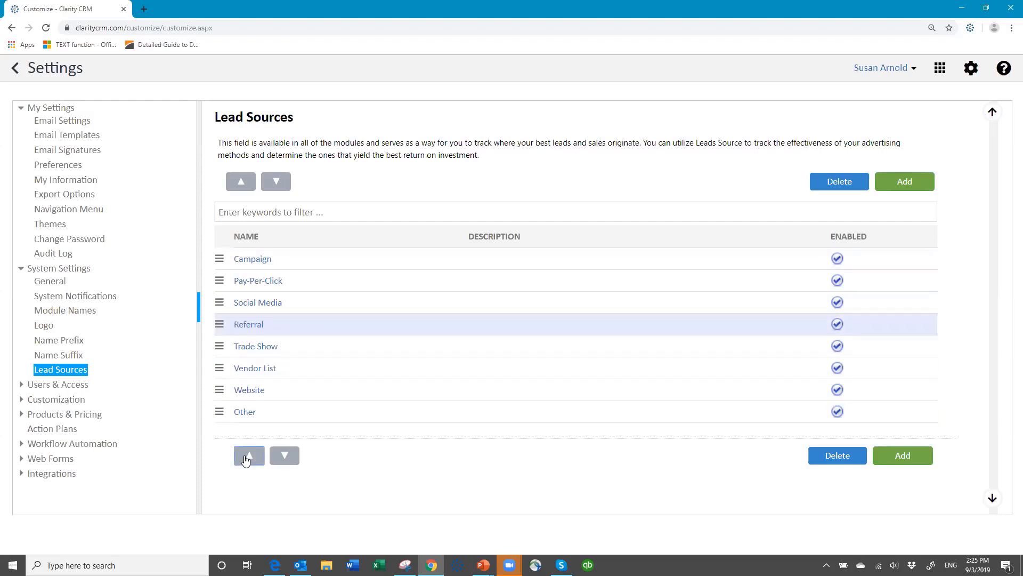
left_click(246, 461)
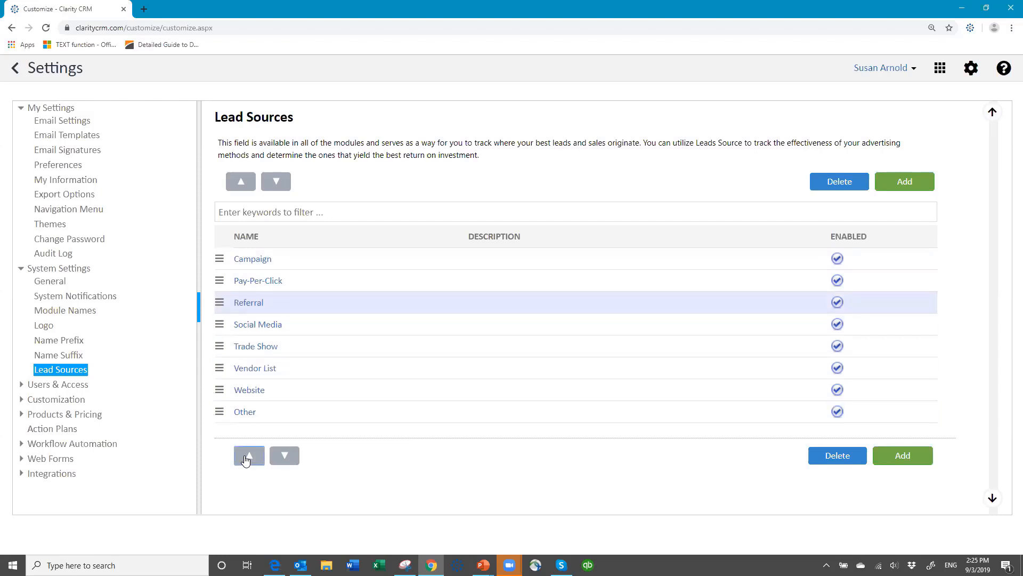
left_click(289, 461)
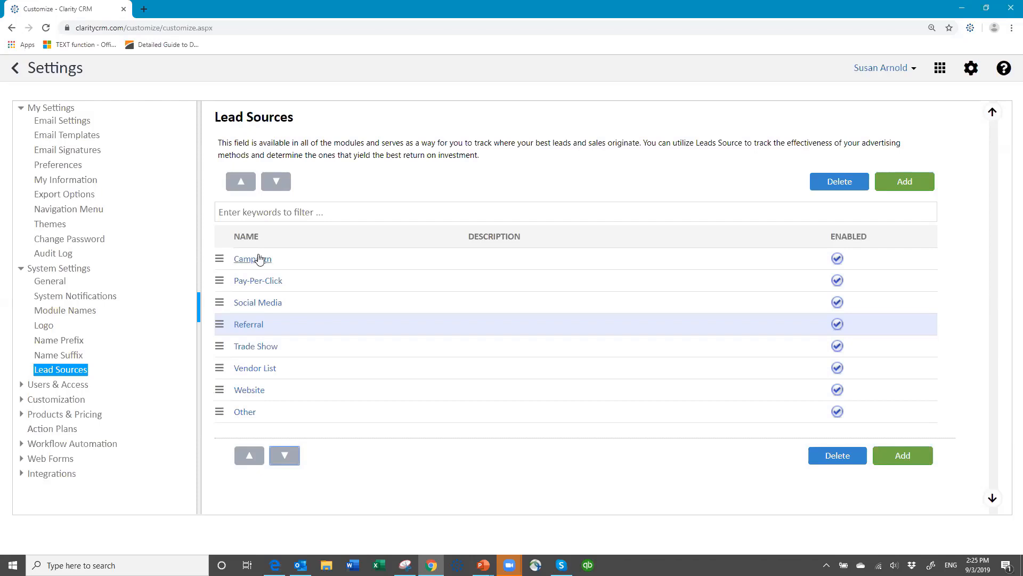
Use Referral's row menu to place it below Trade Show, above Vendor List.
left_click(219, 324)
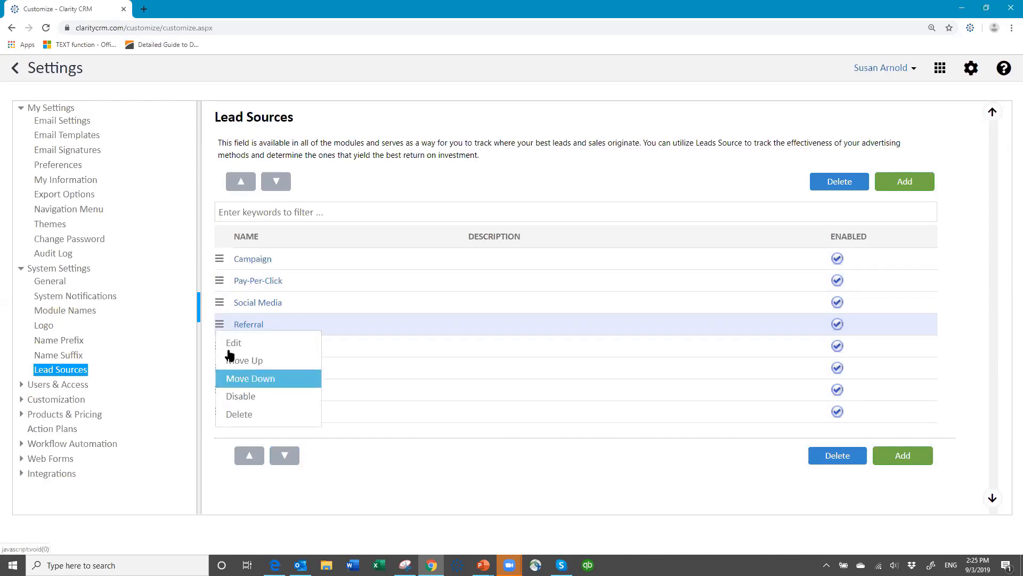
left_click(494, 326)
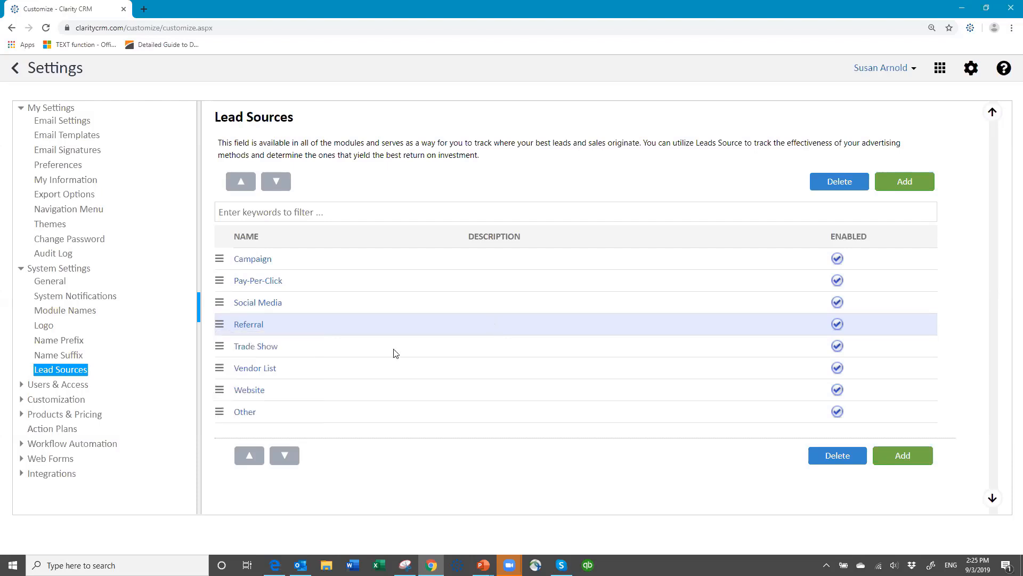
left_click(249, 459)
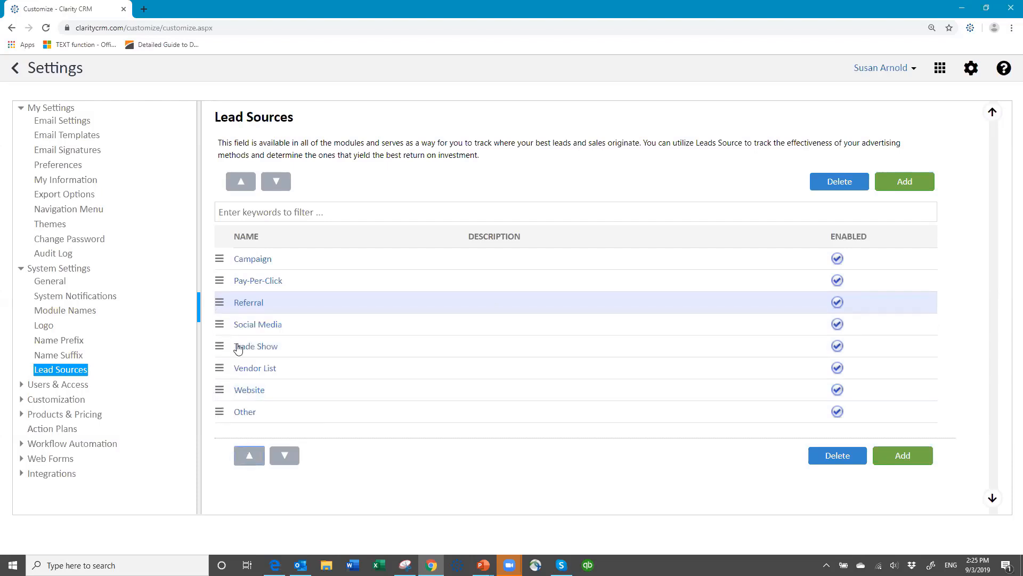
left_click(223, 302)
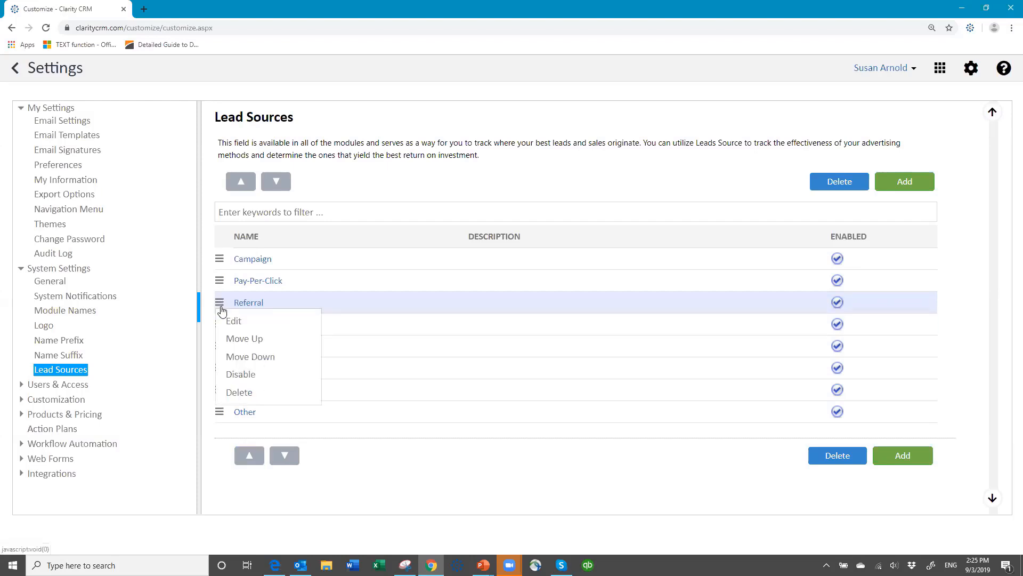
left_click(233, 357)
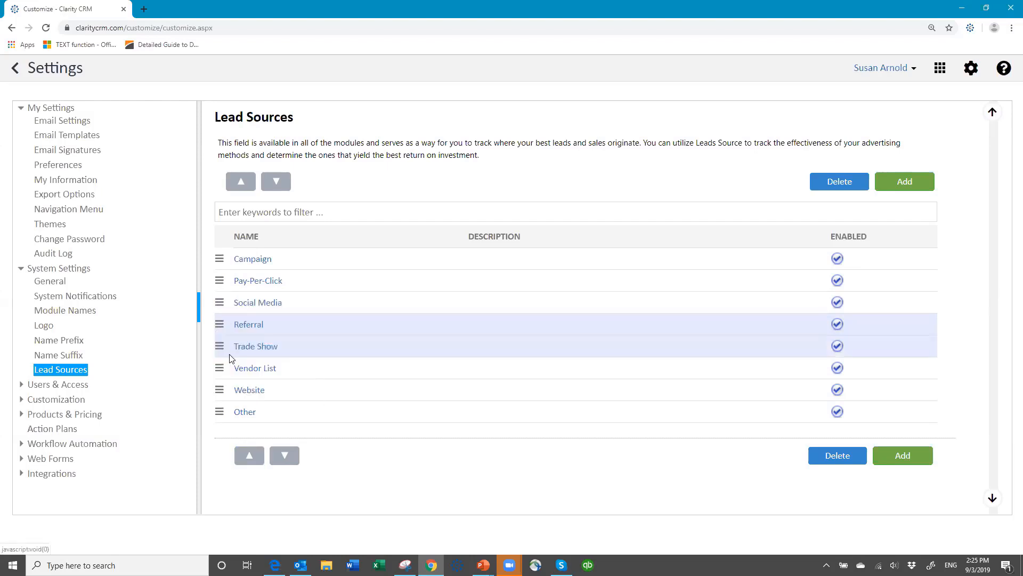
left_click(220, 328)
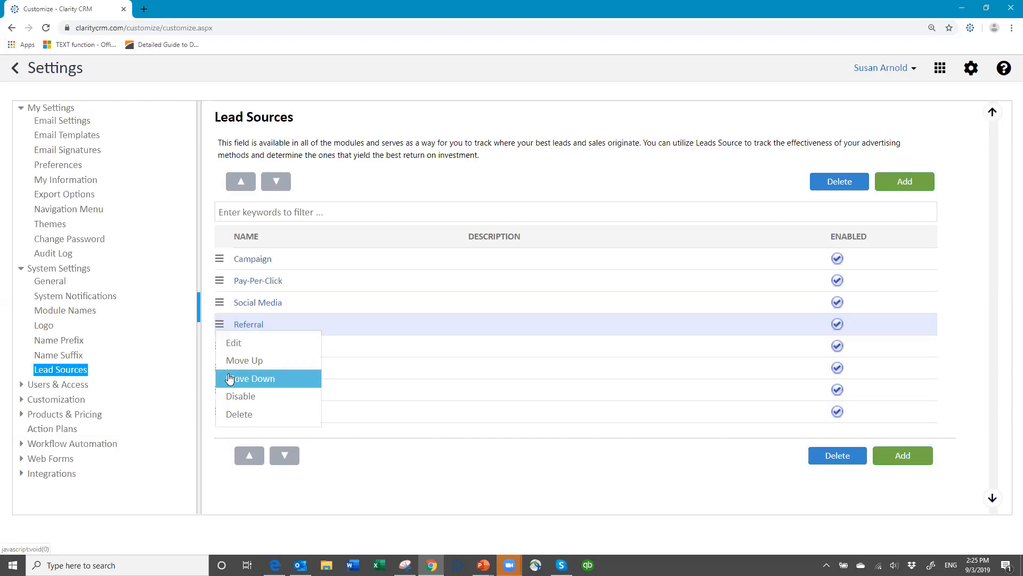
left_click(230, 377)
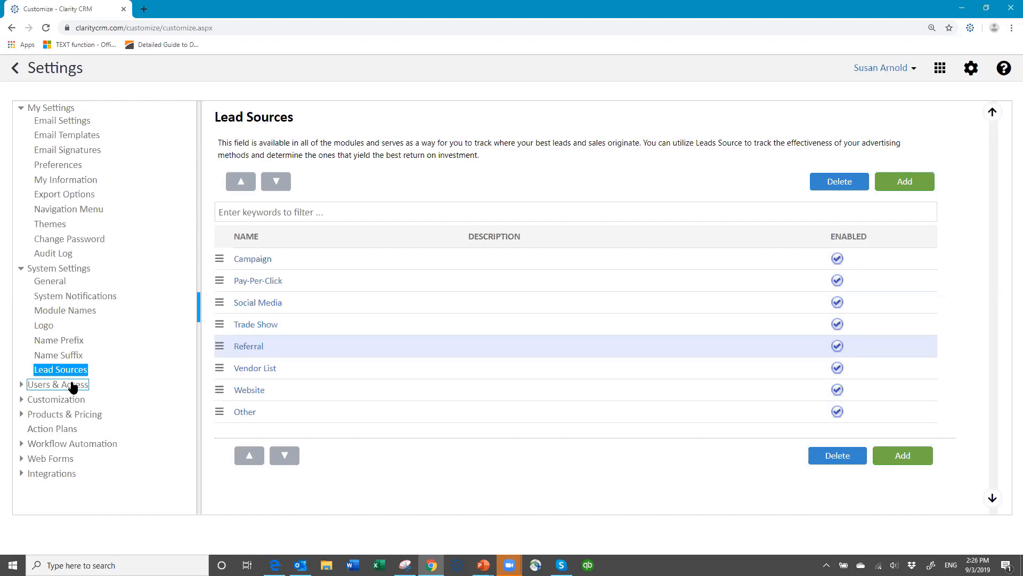
Go through General and Users to the Access Profiles page listing six profiles.
left_click(61, 288)
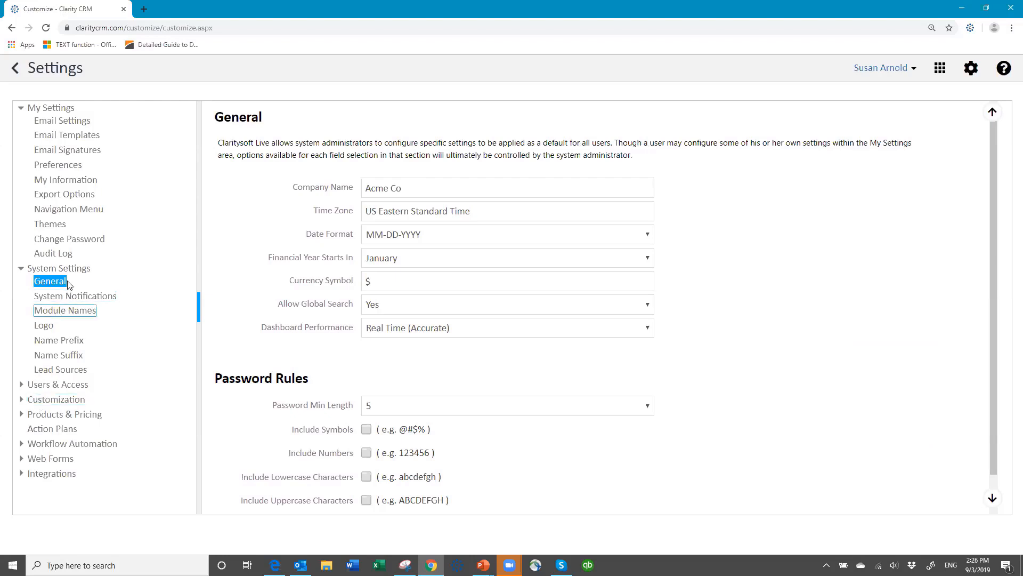
left_click(70, 386)
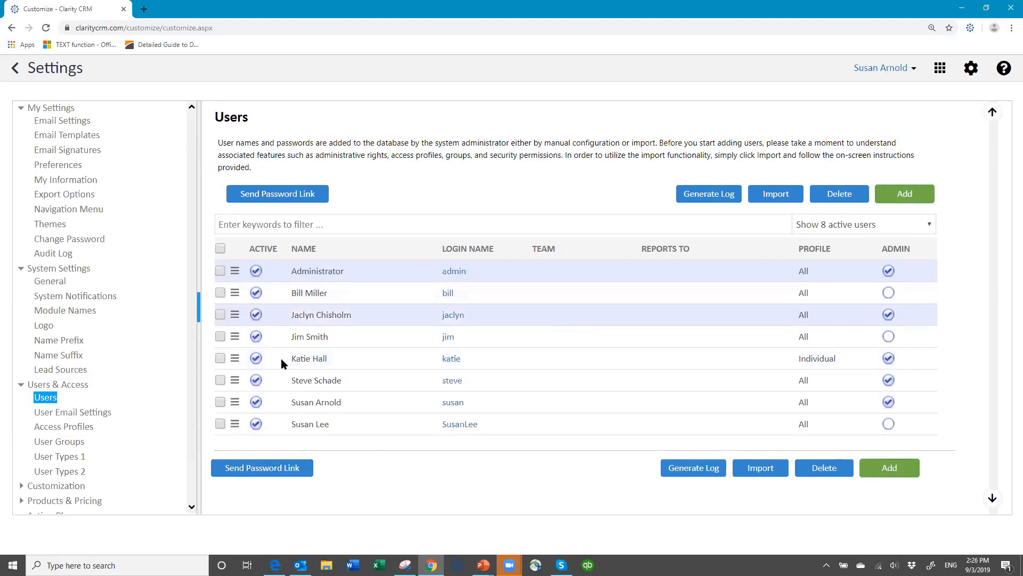
left_click(77, 429)
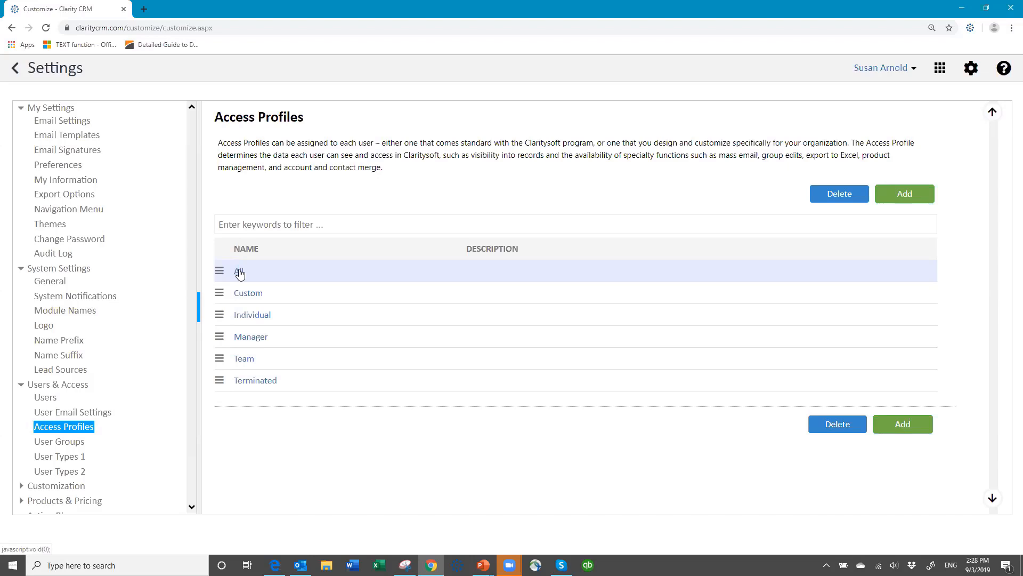
Open the All access profile and review its Data Access grid, fully allowed from Accounts through Projects.
left_click(239, 273)
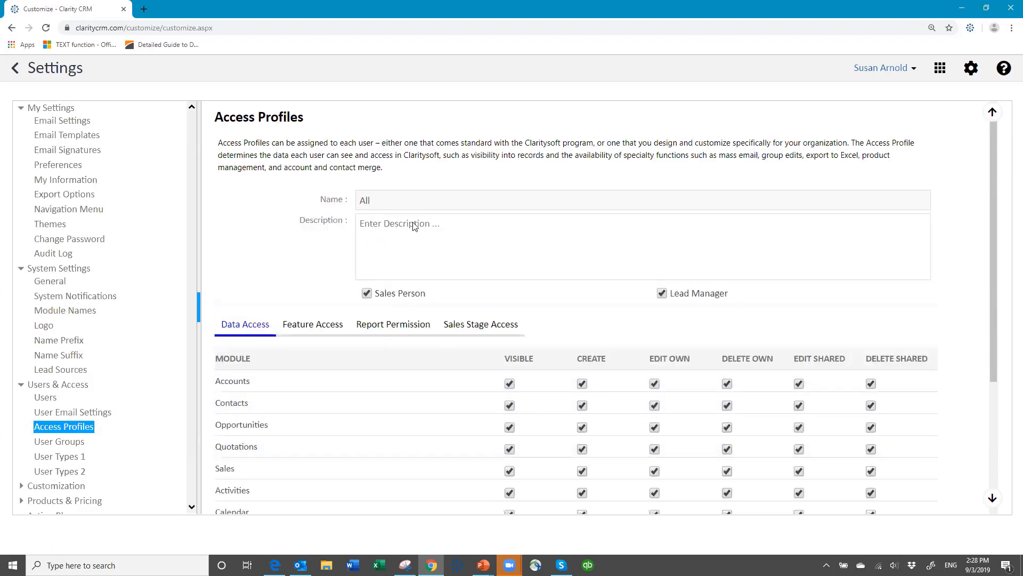
scroll(405, 293, "down", 1)
scroll(405, 292, "down", 2)
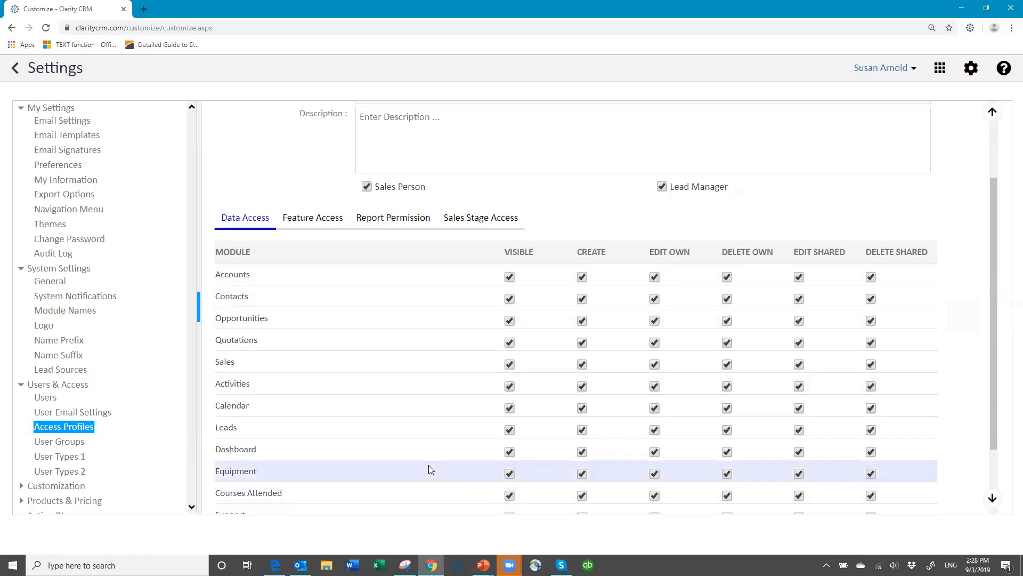
scroll(429, 466, "down", 1)
scroll(429, 463, "down", 2)
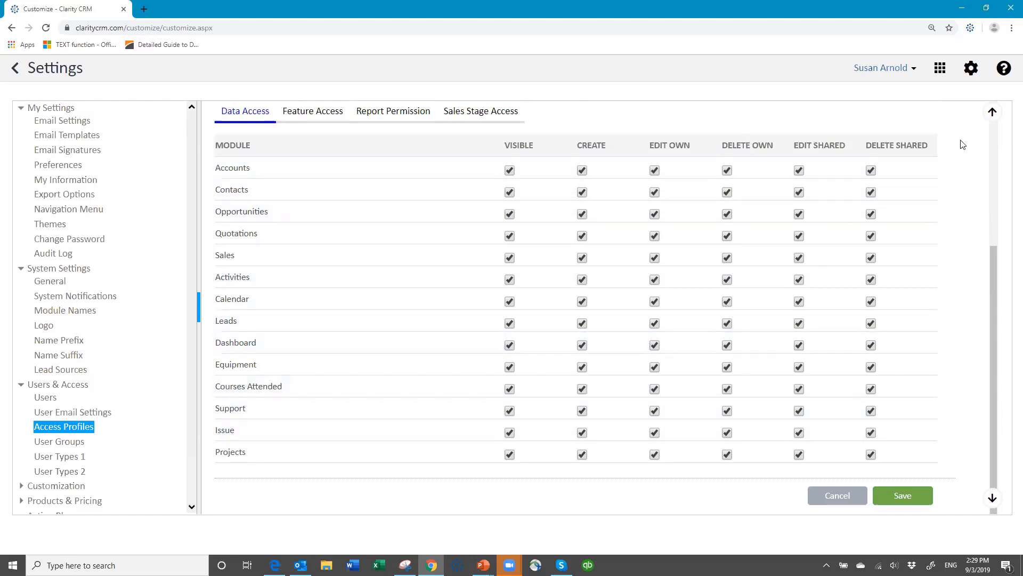
scroll(416, 213, "up", 3)
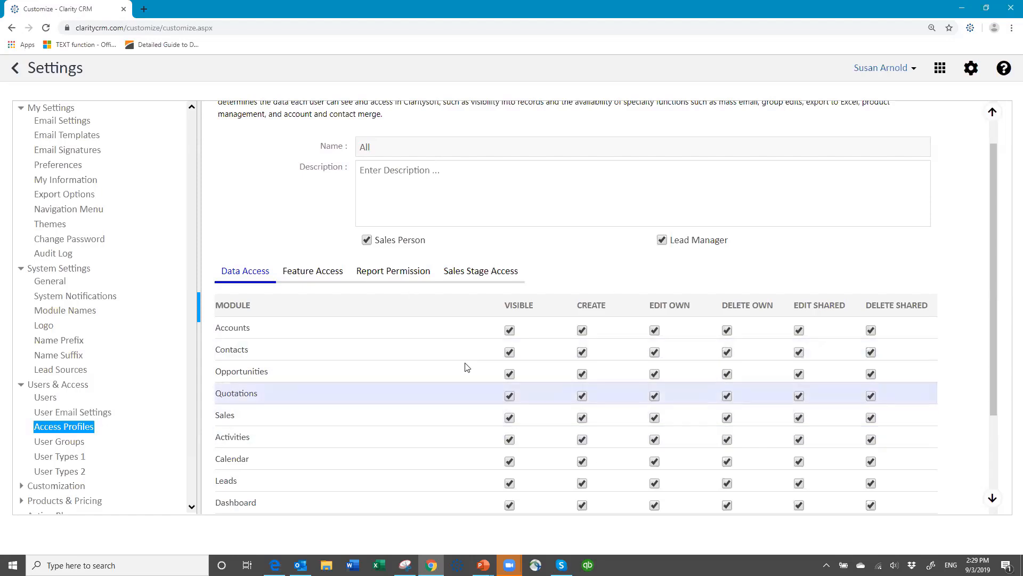
scroll(452, 379, "down", 3)
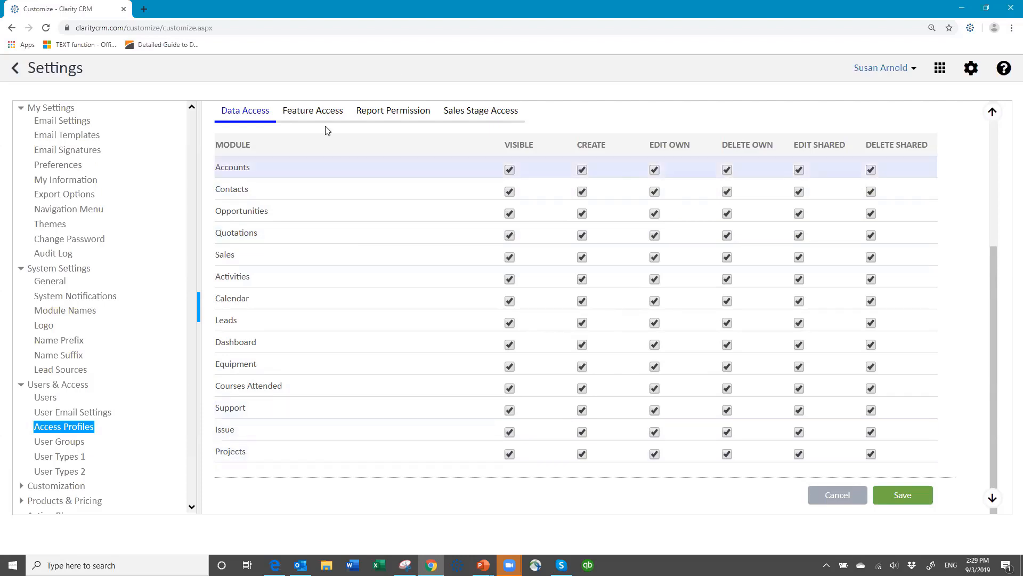
Review the All profile's Feature Access, Report Permission and Sales Stage Access tabs.
left_click(313, 112)
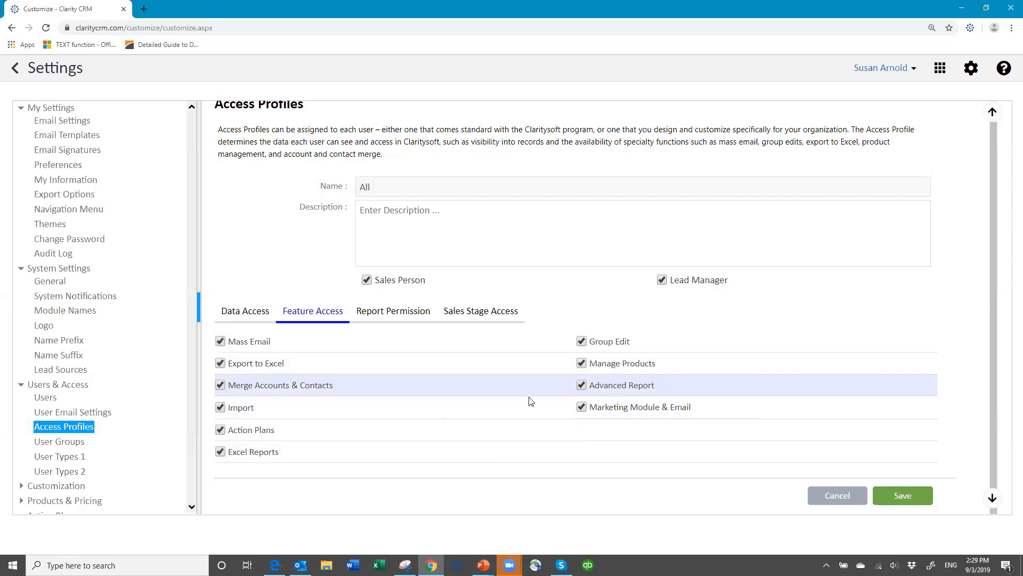
left_click(395, 312)
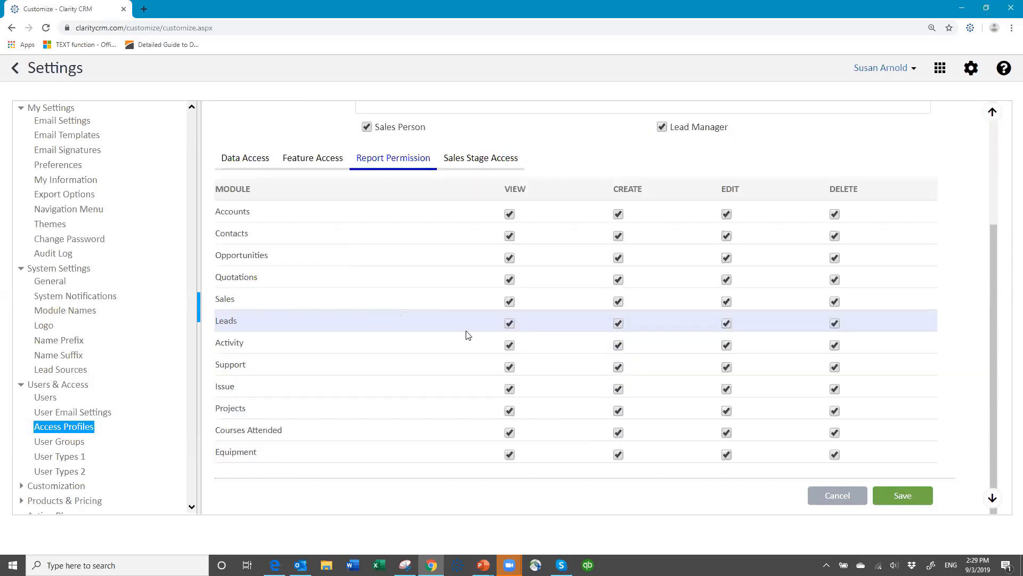
left_click(478, 159)
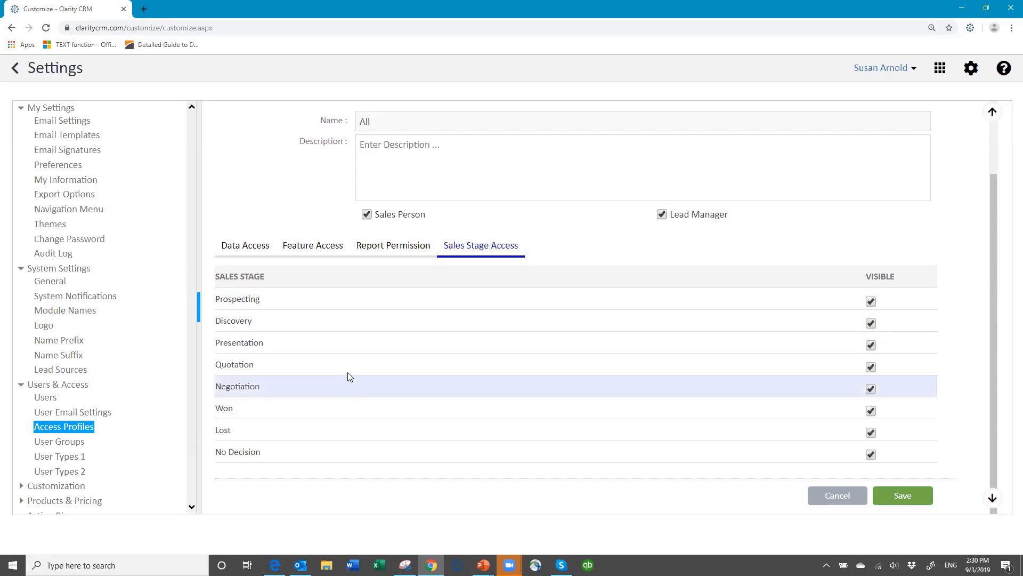
Return to the Data Access tab and look over its module permissions again.
left_click(247, 246)
scroll(251, 229, "down", 3)
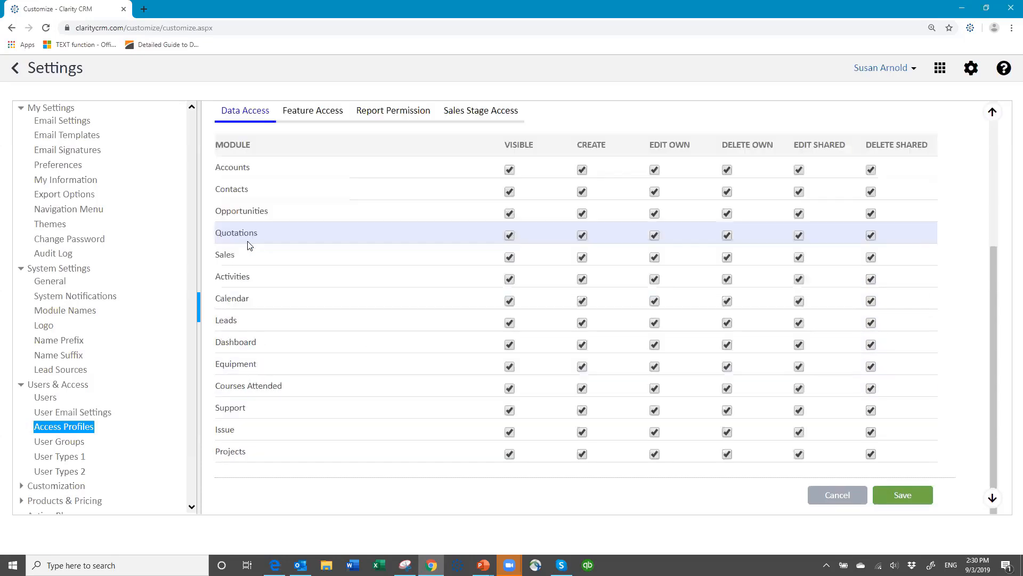
scroll(648, 224, "up", 1)
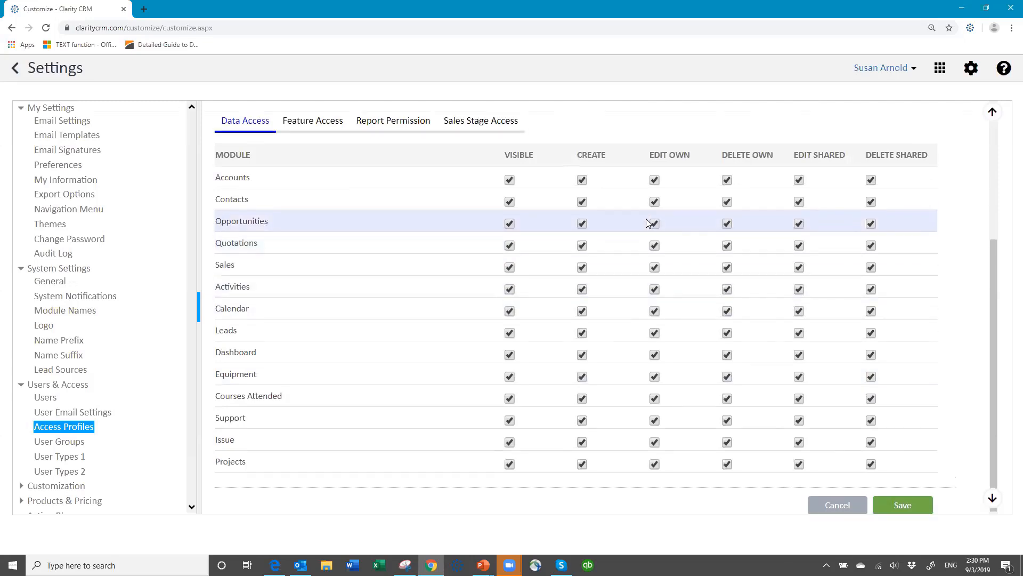
scroll(647, 229, "up", 4)
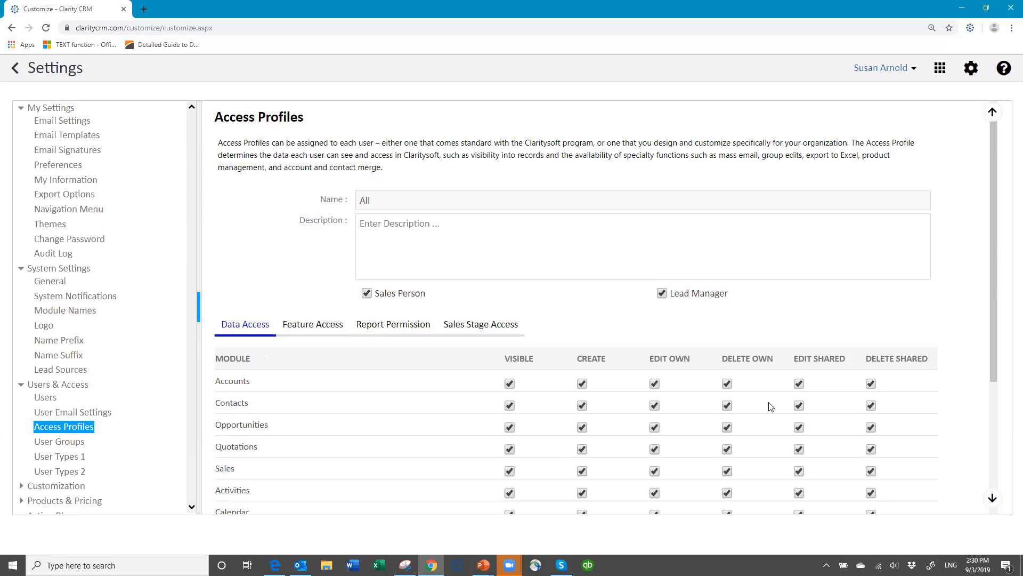
scroll(832, 450, "down", 3)
scroll(832, 455, "down", 1)
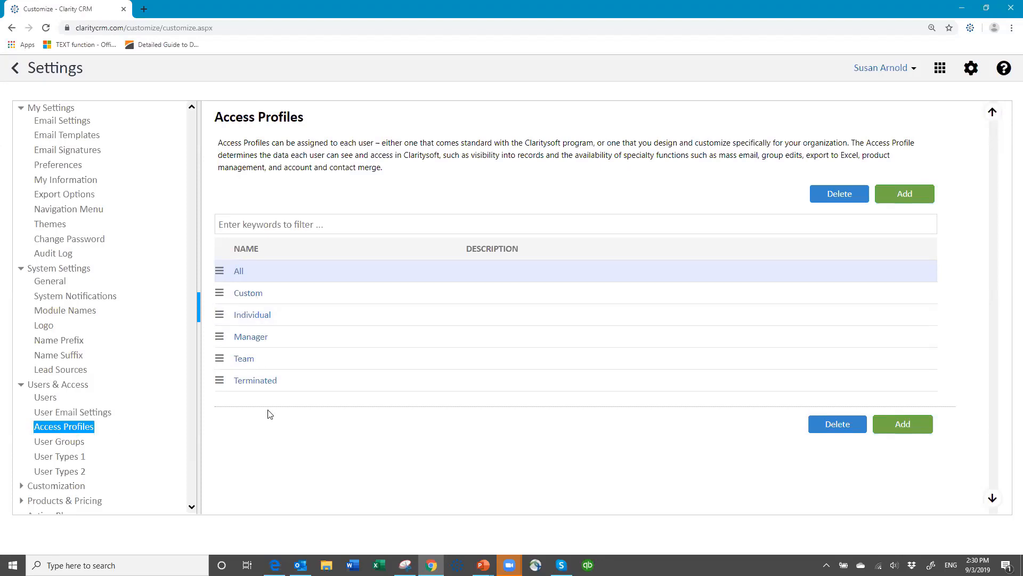
From the Users list, open a user's edit form and focus the User Name field.
left_click(45, 400)
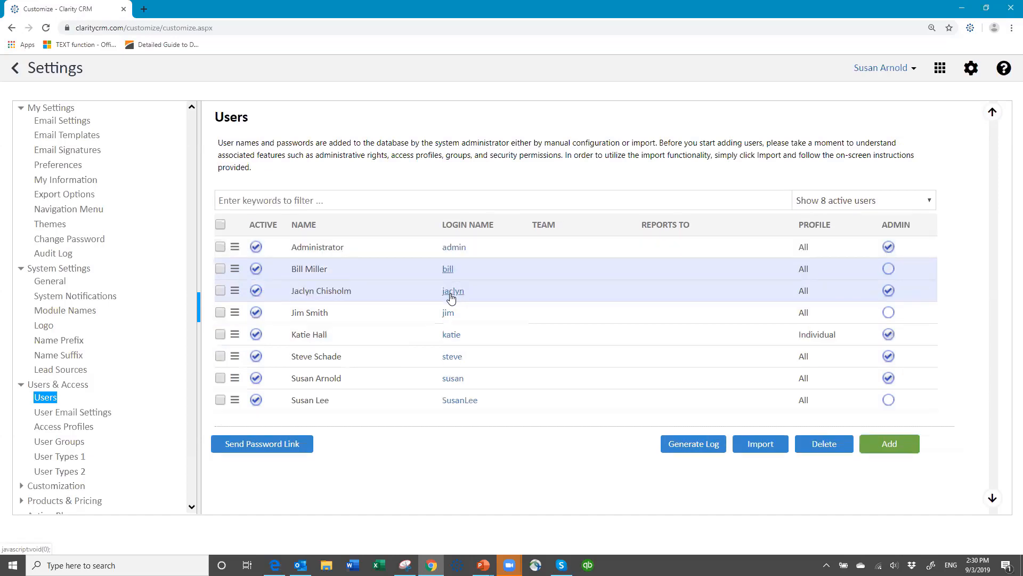
left_click(448, 269)
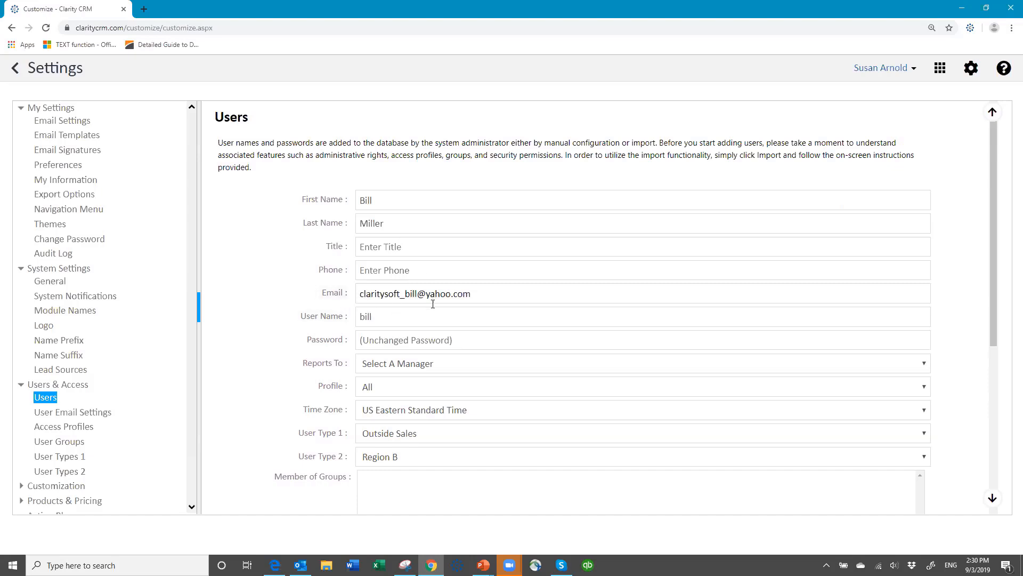
left_click(379, 317)
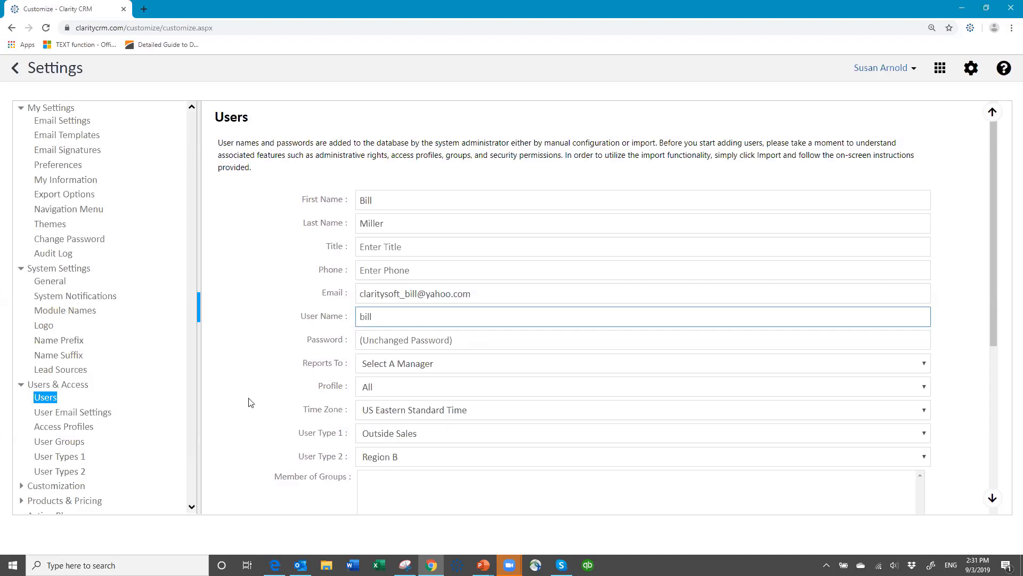
left_click(474, 366)
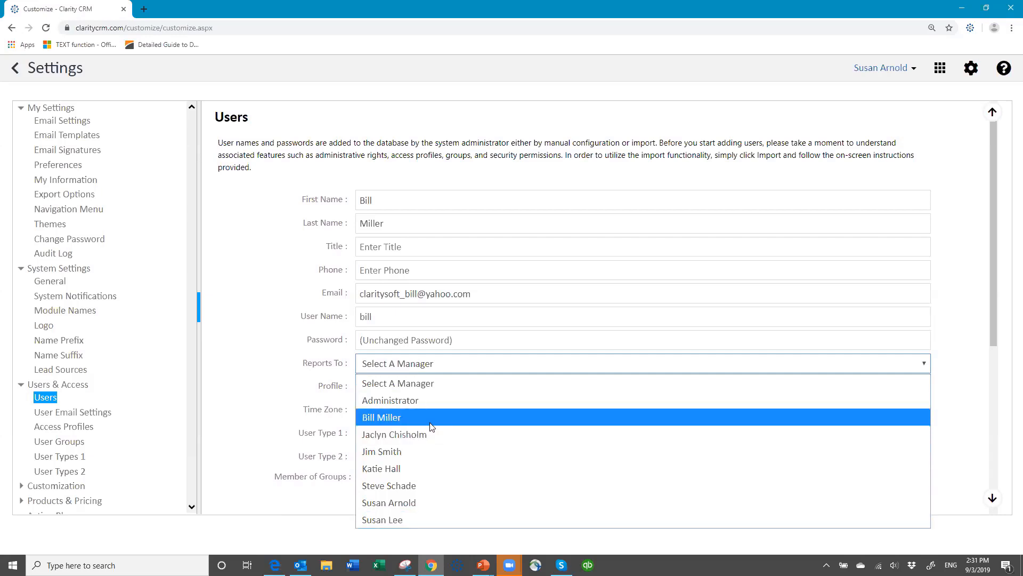
left_click(459, 364)
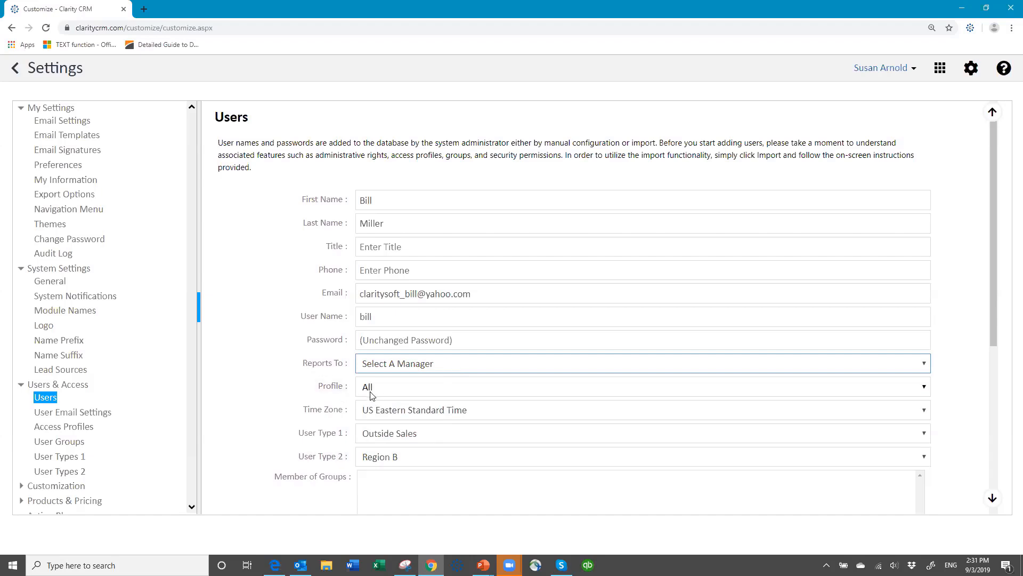
left_click(461, 387)
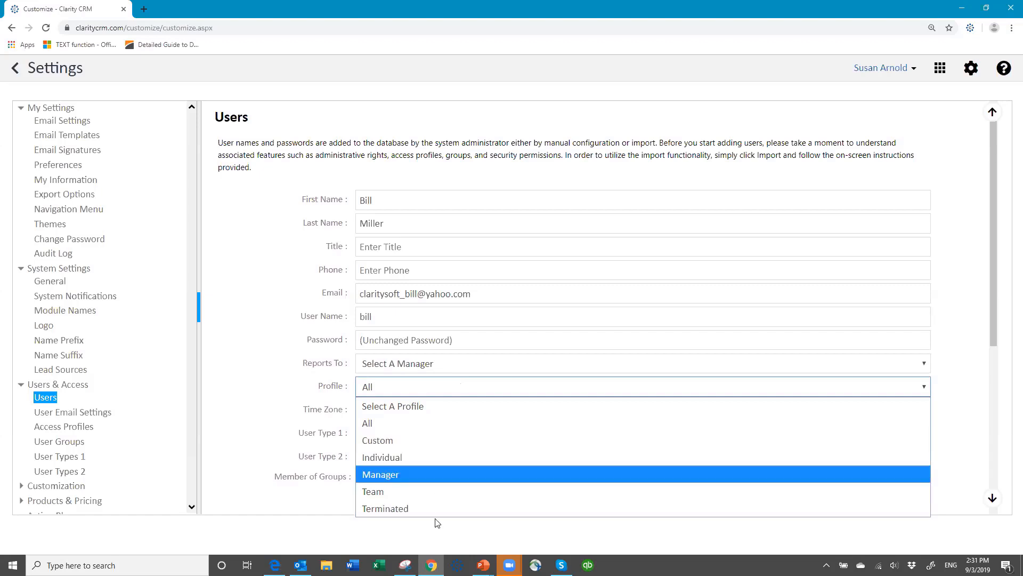
left_click(434, 388)
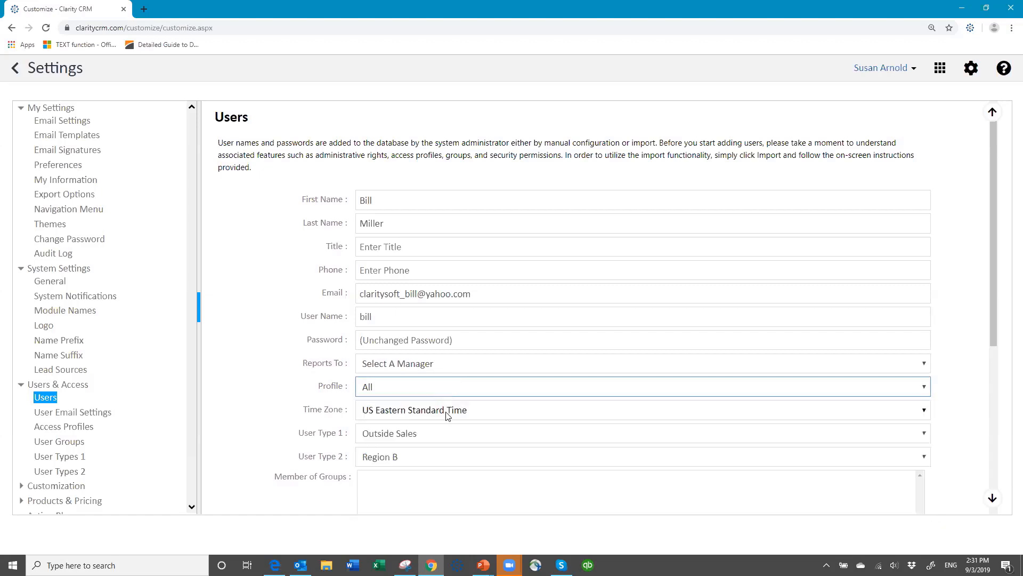
left_click(491, 411)
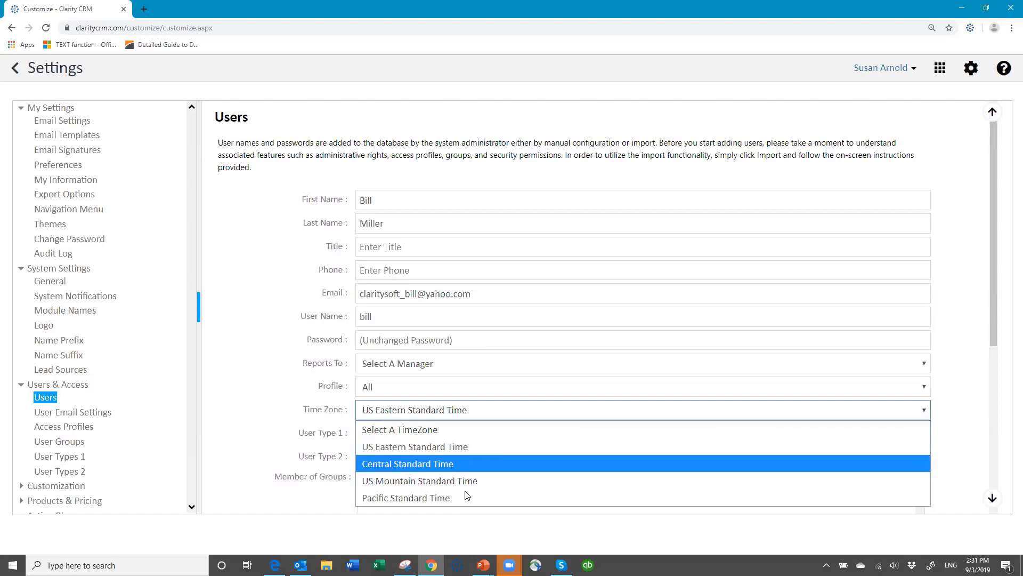
left_click(501, 411)
scroll(538, 418, "down", 1)
scroll(490, 360, "down", 1)
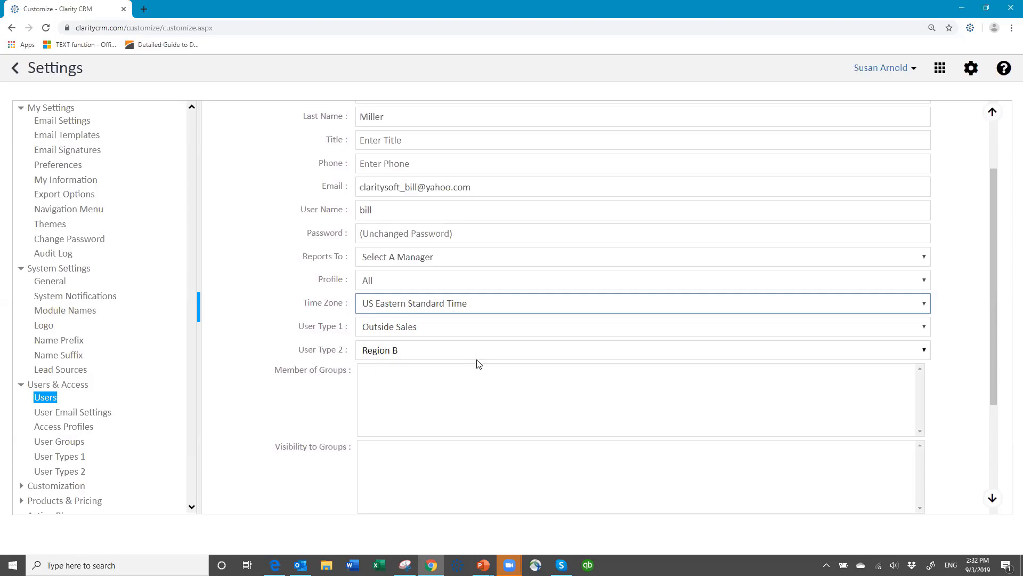
Check the user's Profile dropdown, keep it set to All, and cancel the form without saving.
scroll(479, 364, "down", 2)
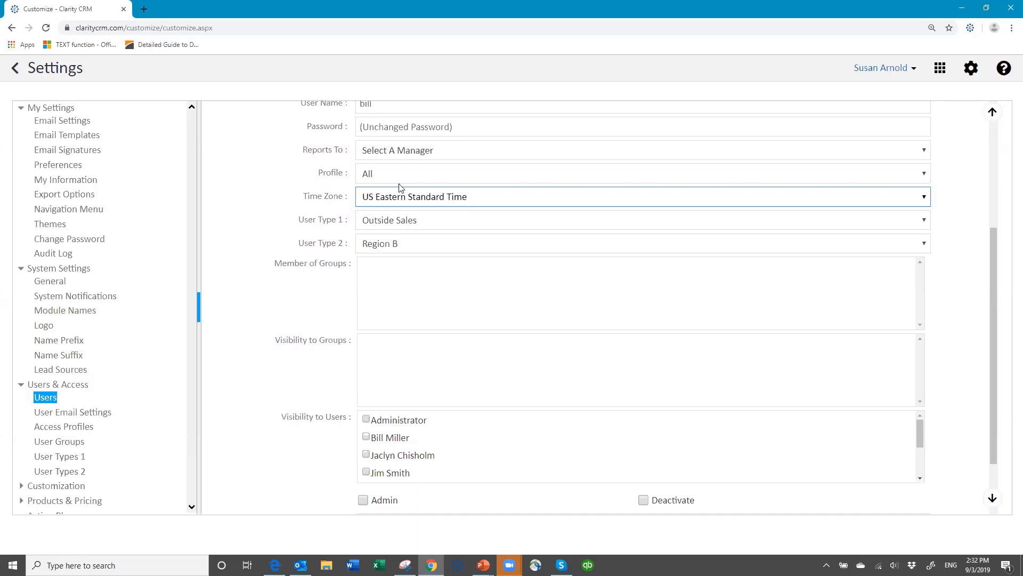
left_click(401, 170)
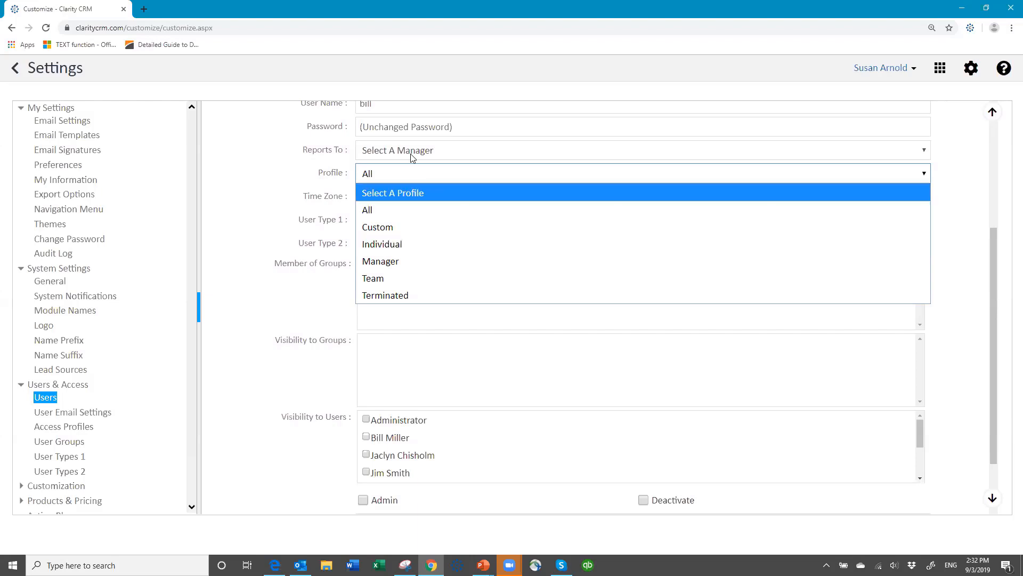
left_click(411, 174)
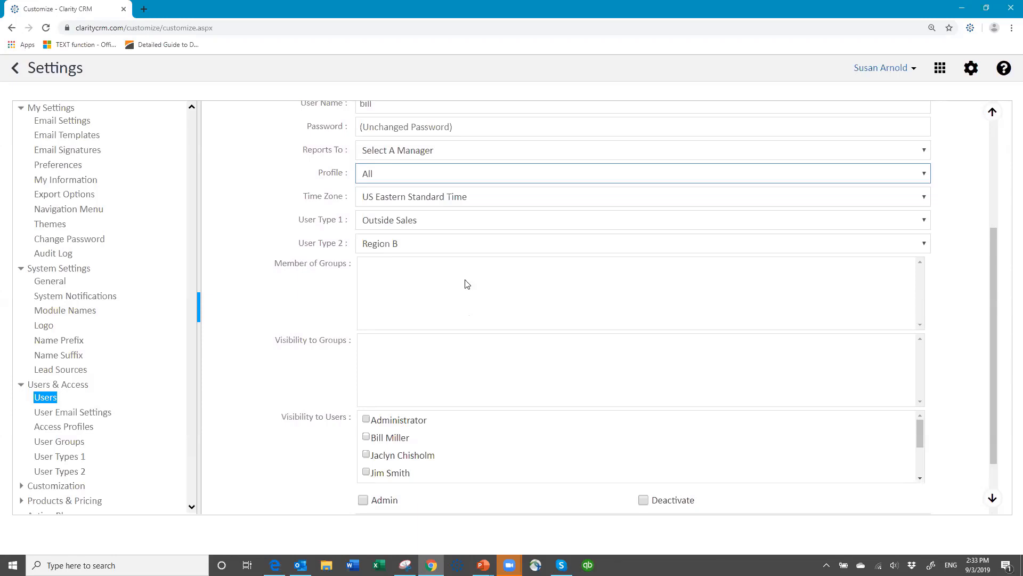
scroll(485, 337, "down", 2)
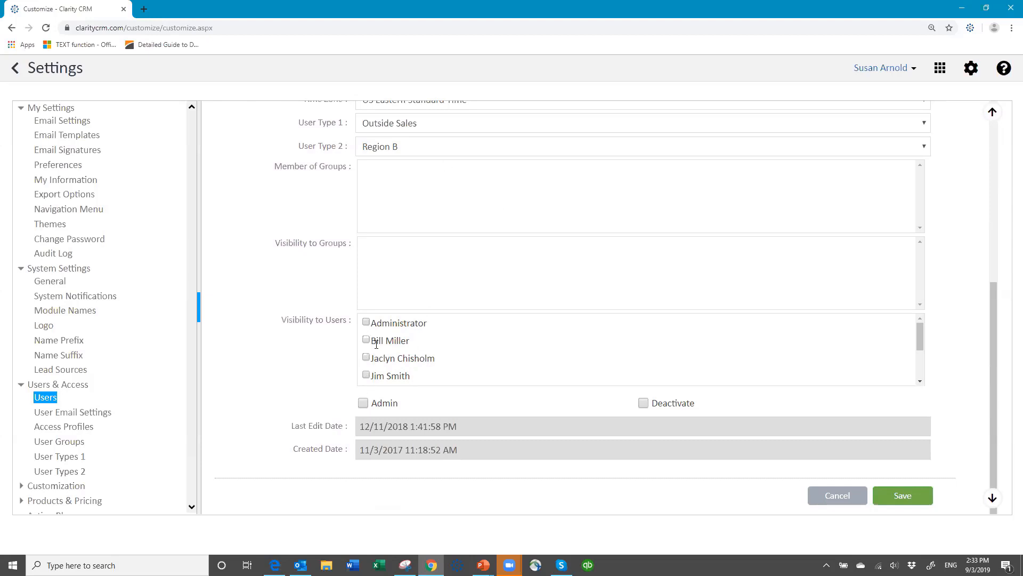
scroll(496, 323, "down", 3)
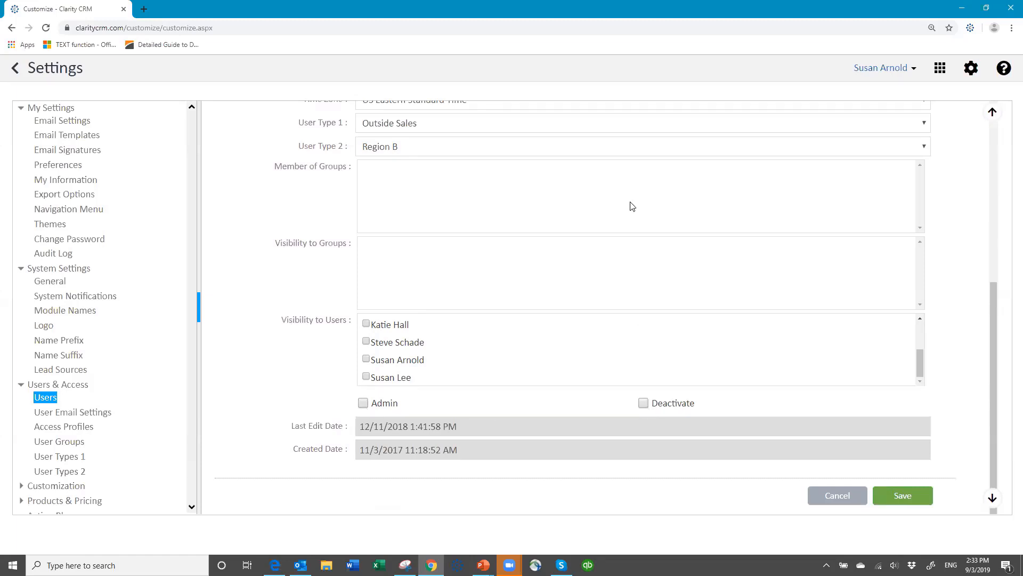
scroll(629, 203, "up", 6)
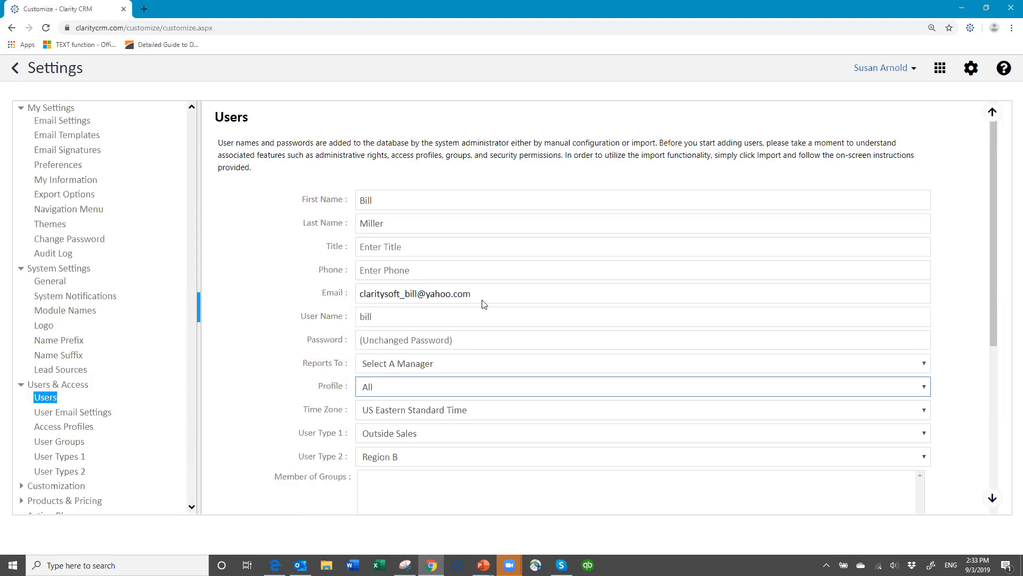
scroll(481, 302, "down", 1)
left_click(386, 336)
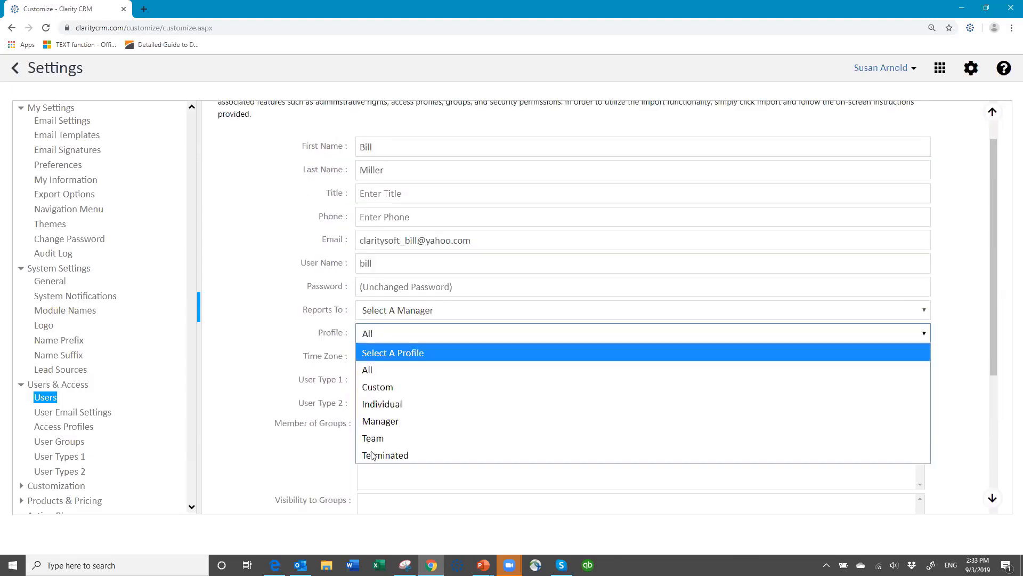
left_click(474, 334)
scroll(623, 380, "down", 5)
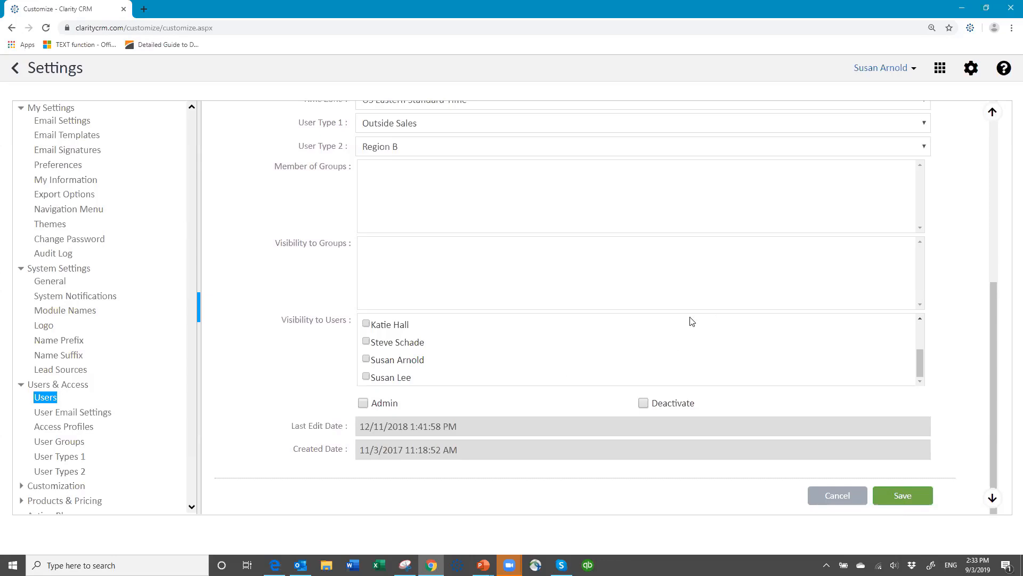
left_click(832, 498)
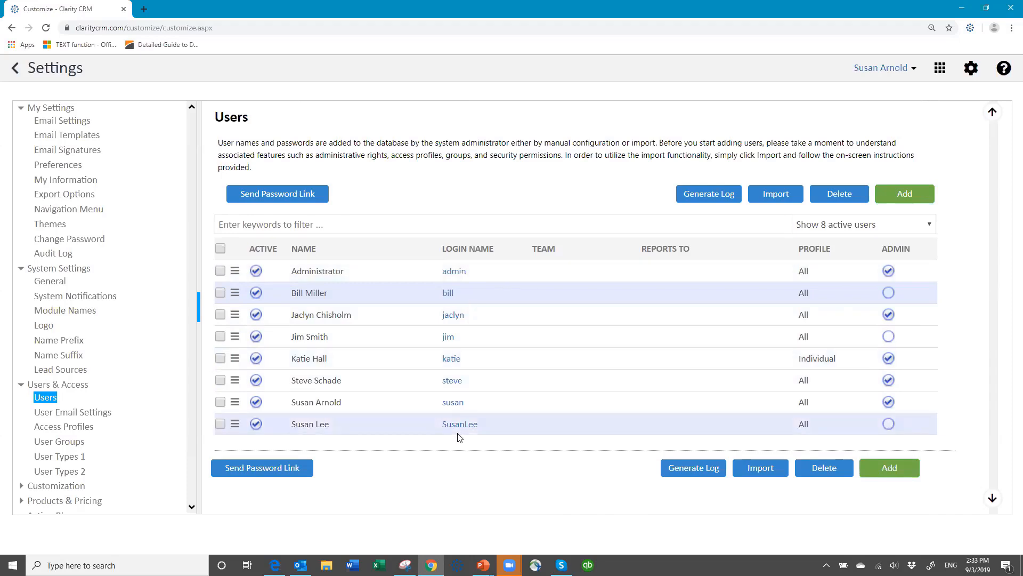
Open the Users Import panel with its example file, column instructions and upload field.
left_click(760, 467)
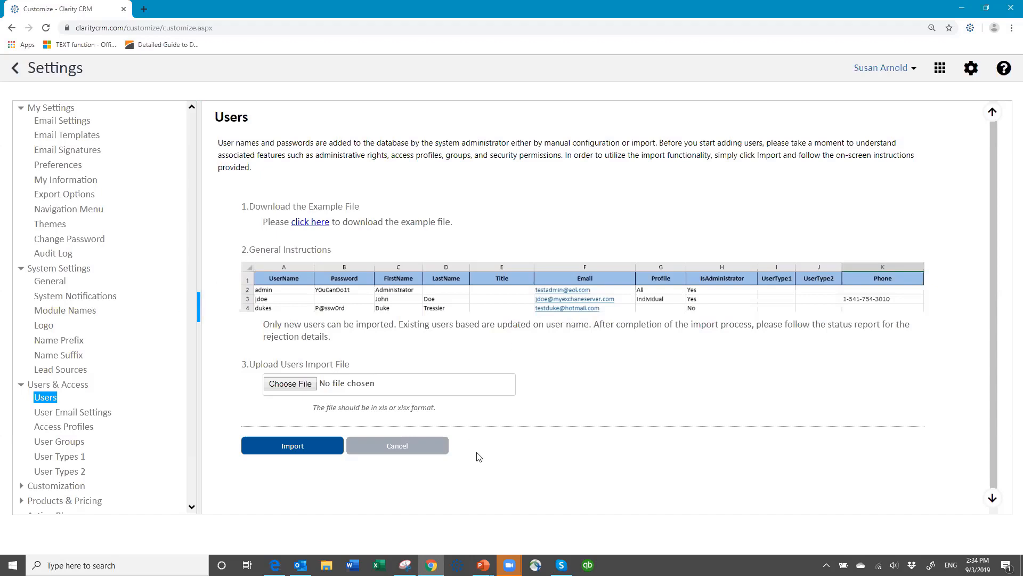
Cancel the import panel to return to the list of eight active users.
left_click(400, 448)
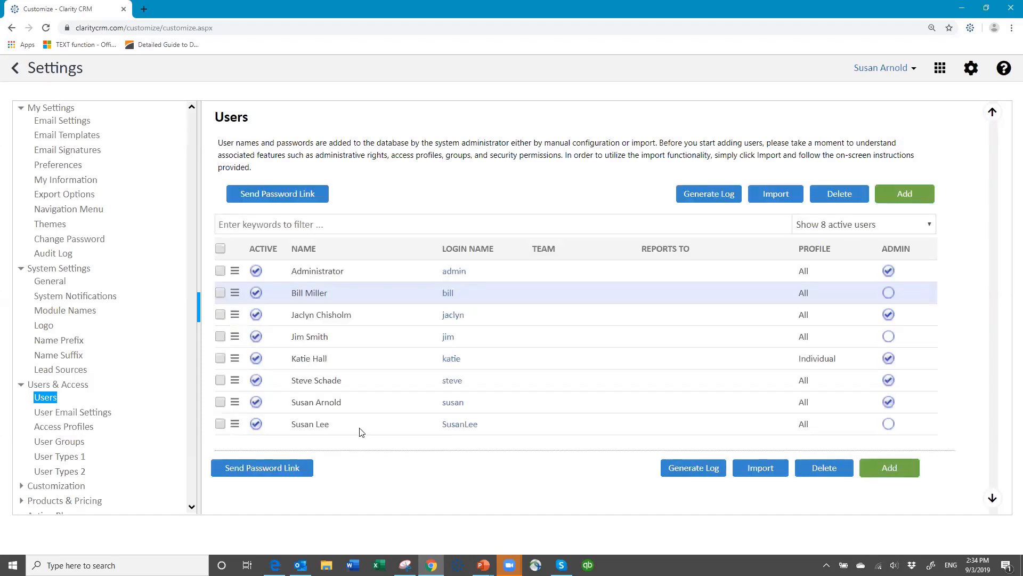
In User Email Settings, review another user's setup and its Yahoo server type.
left_click(98, 419)
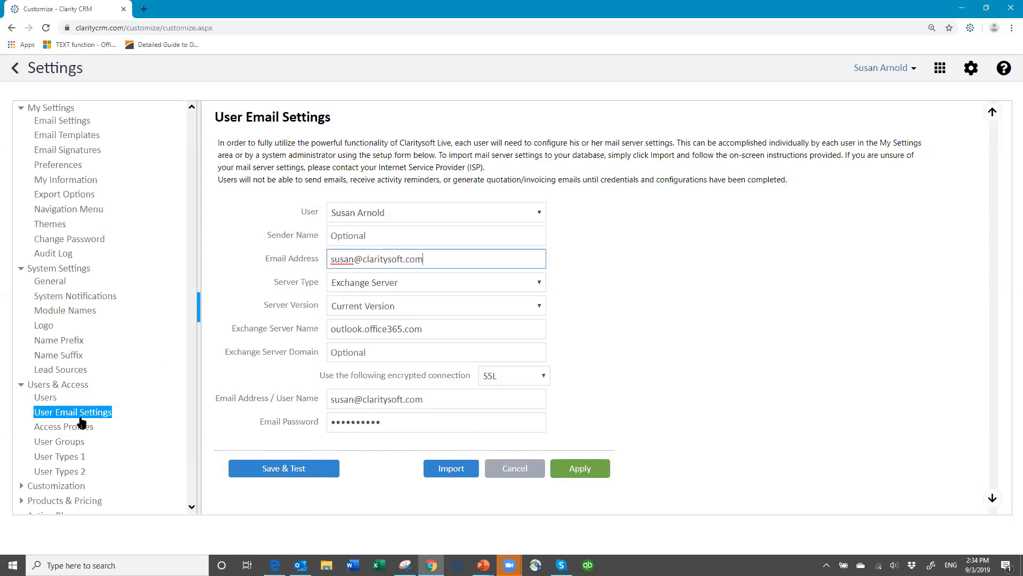
left_click(538, 213)
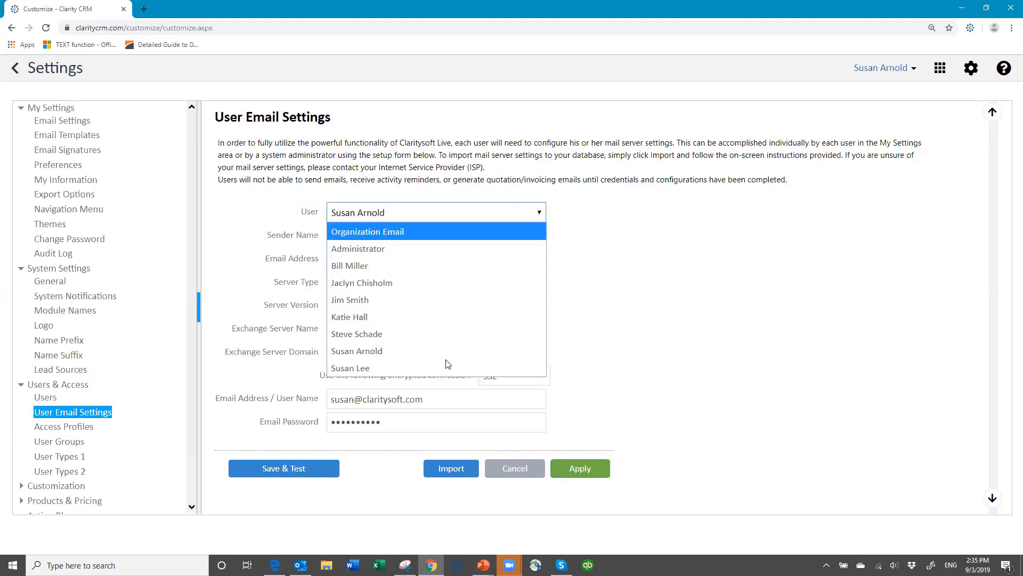
left_click(444, 271)
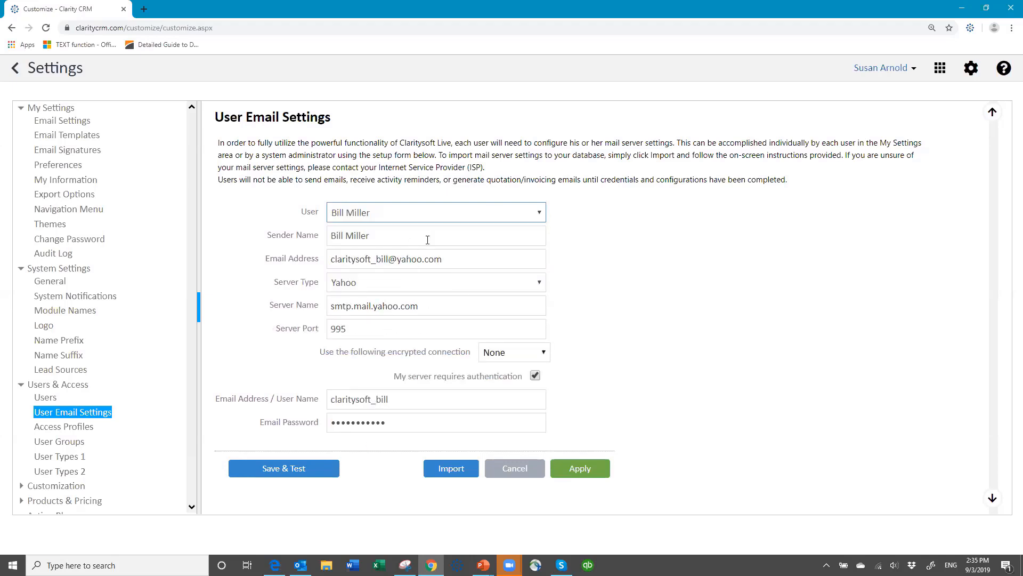
left_click(540, 213)
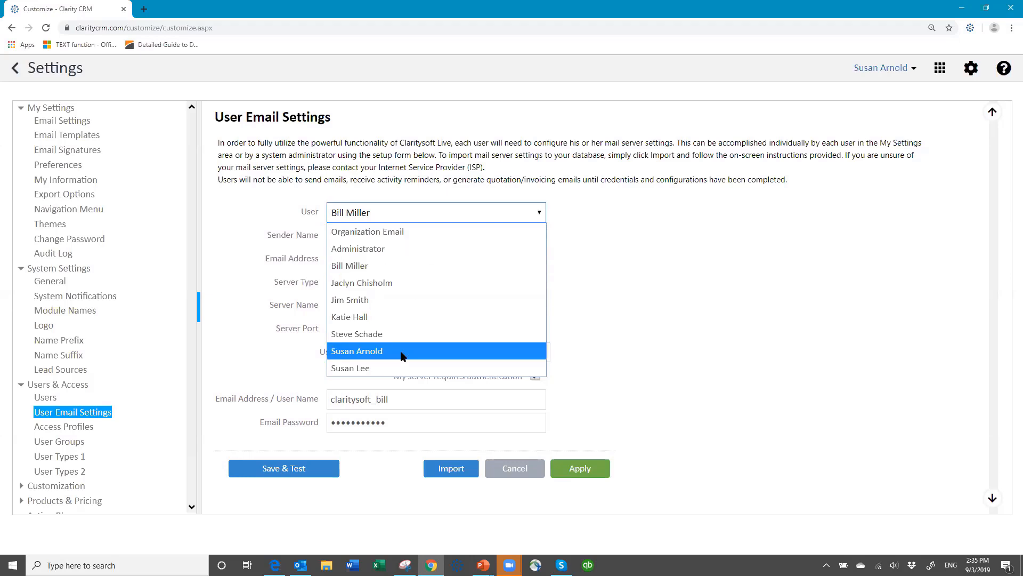
left_click(466, 215)
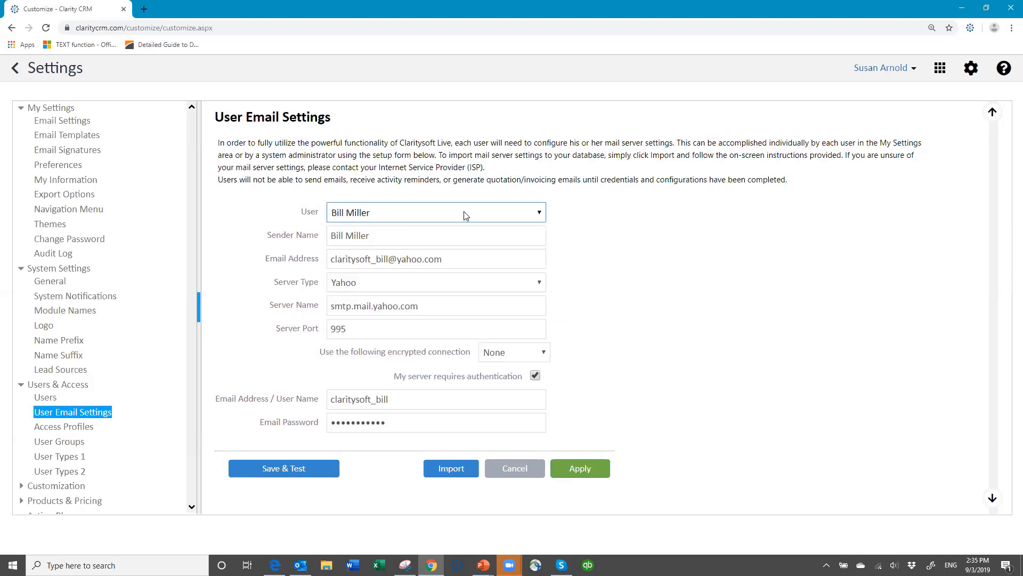
left_click(542, 284)
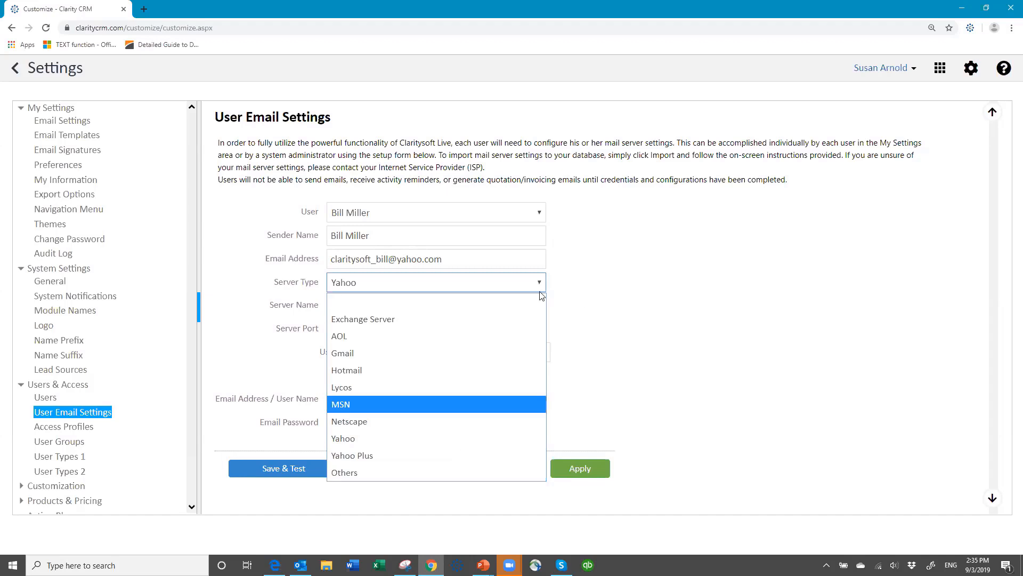
left_click(504, 282)
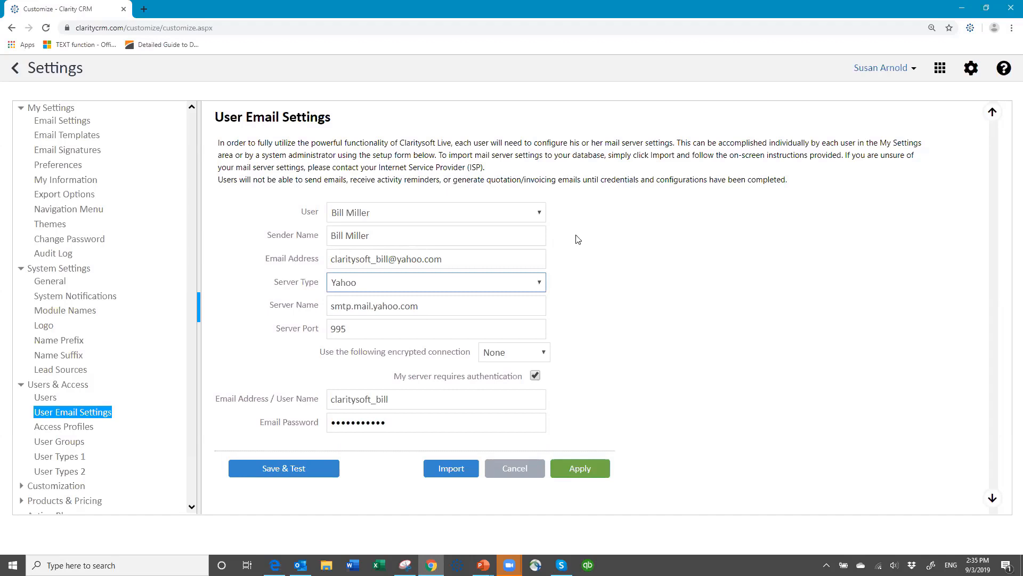
Switch the User selection back to the account owner's Exchange Server settings.
left_click(539, 212)
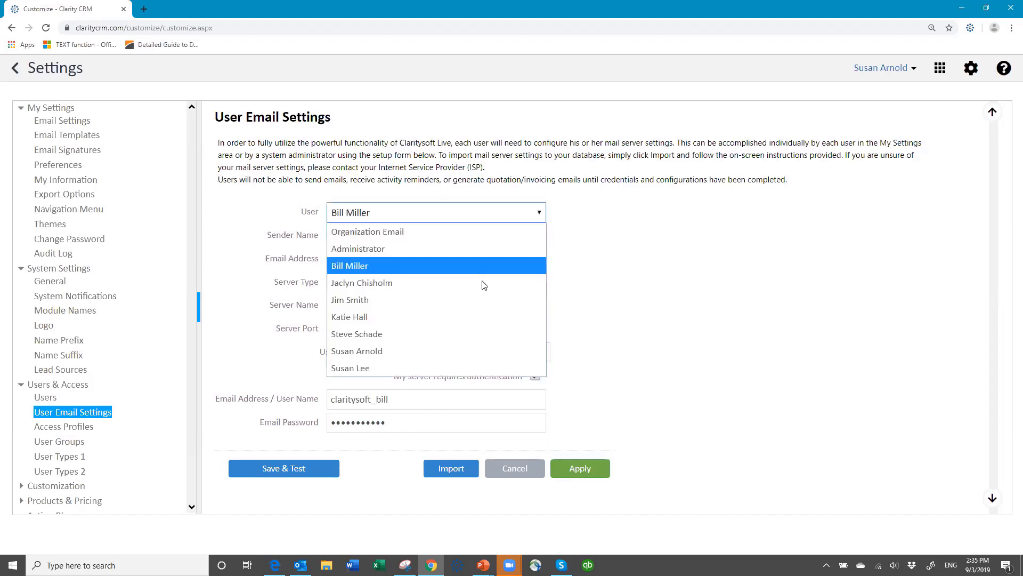
left_click(436, 349)
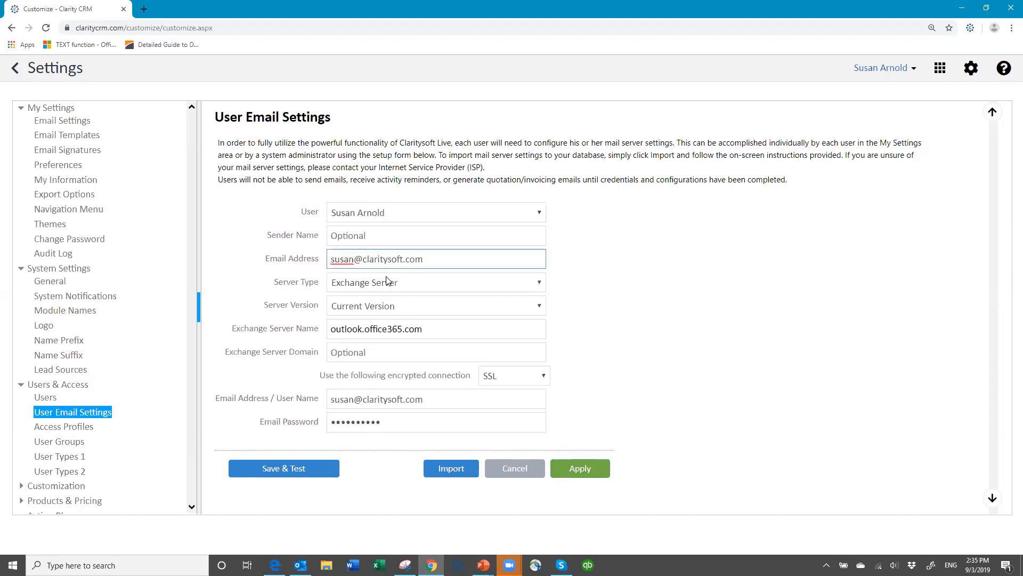
left_click(448, 262)
Save and test the Exchange settings for outlook.office365.com, then dismiss the success message.
left_click(280, 477)
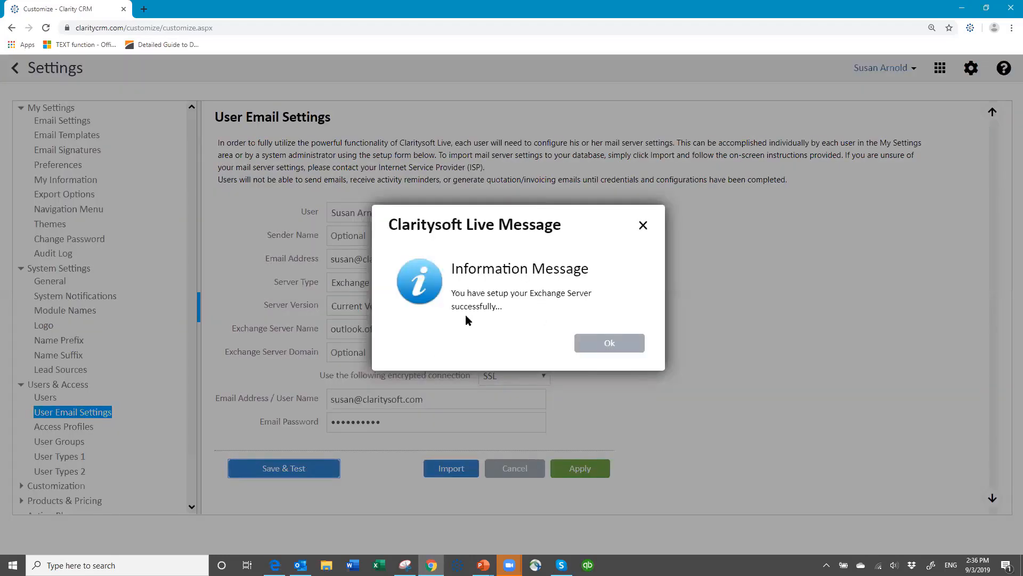
left_click(601, 350)
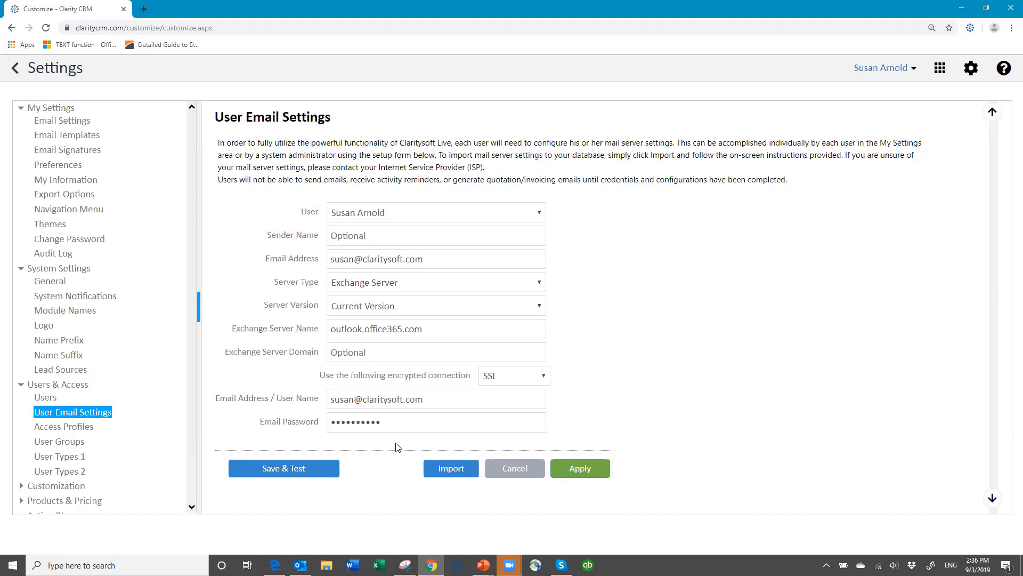
left_click(398, 419)
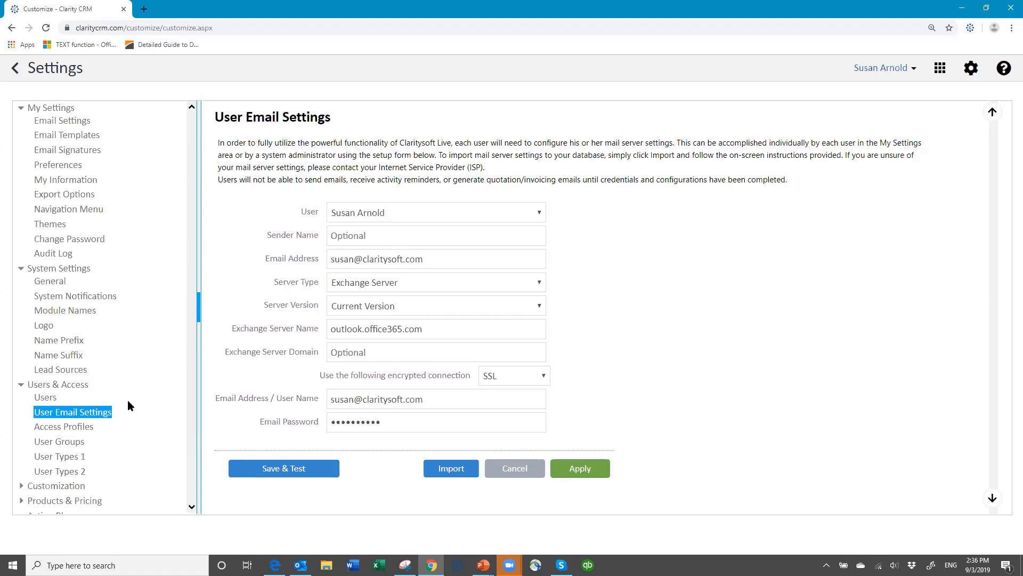
Collapse the Users & Access and System Settings nodes, leaving only My Settings expanded.
scroll(131, 402, "down", 1)
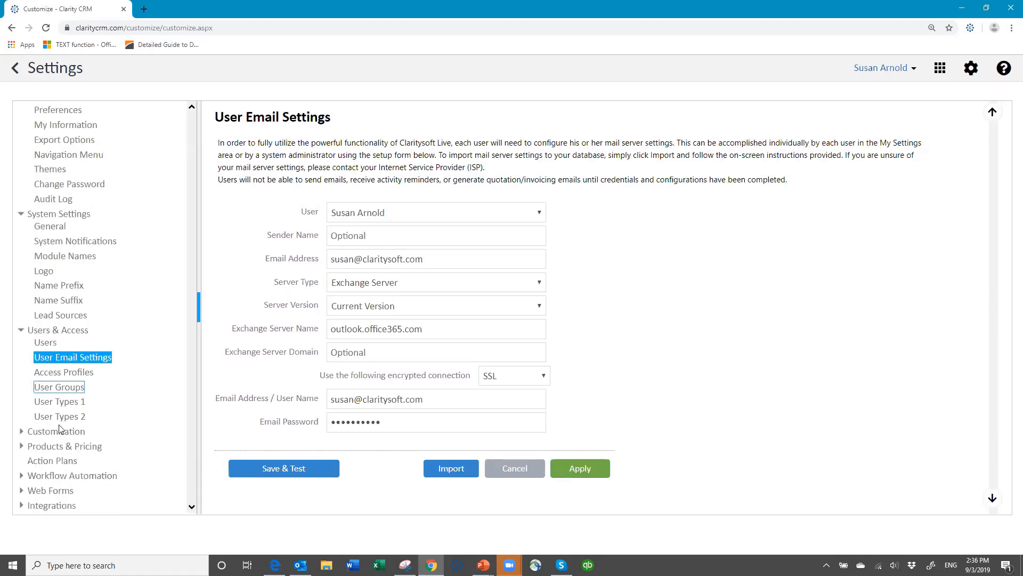
left_click(23, 331)
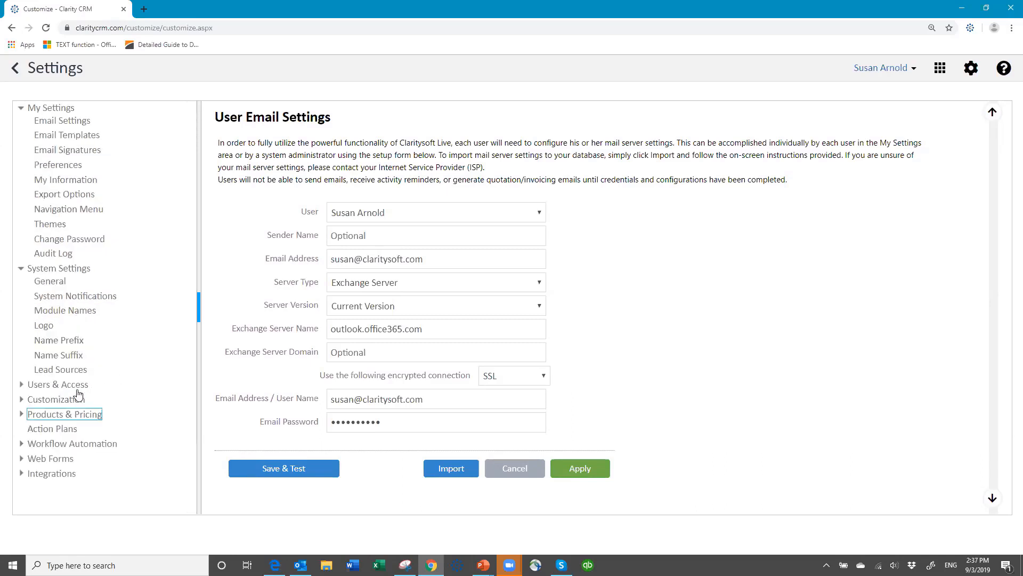
left_click(30, 269)
left_click(22, 269)
left_click(61, 259)
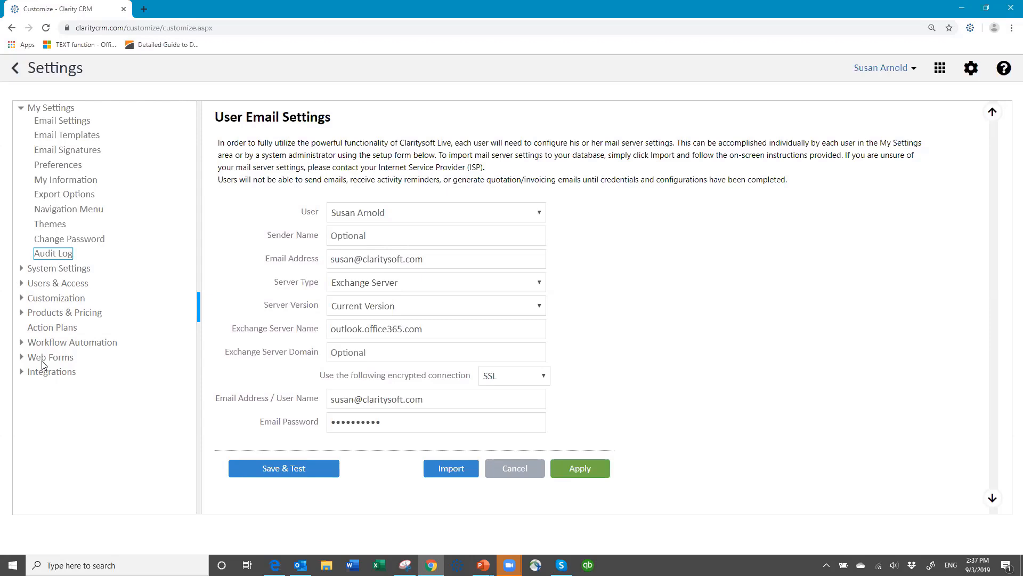
left_click(62, 256)
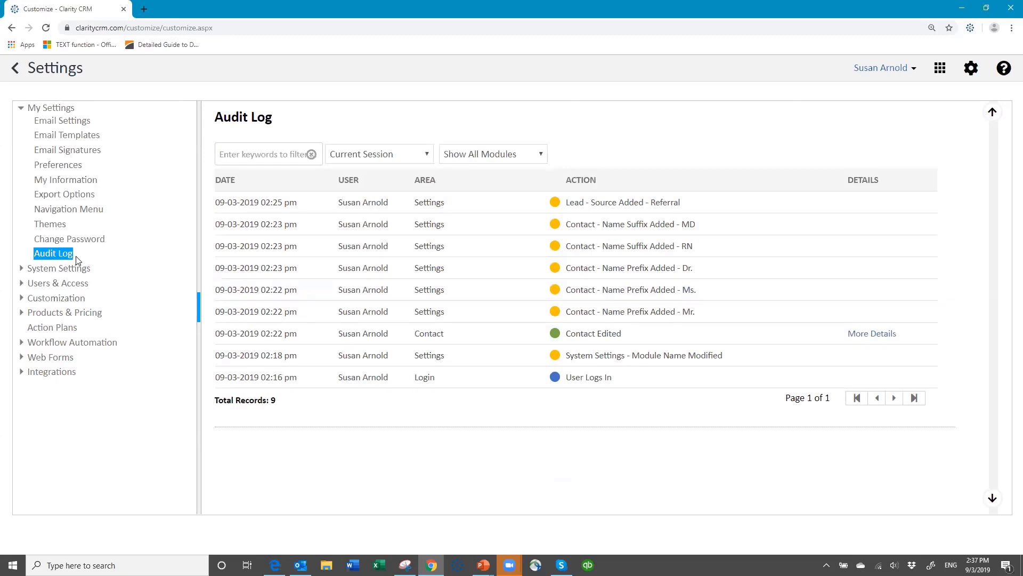
left_click(427, 156)
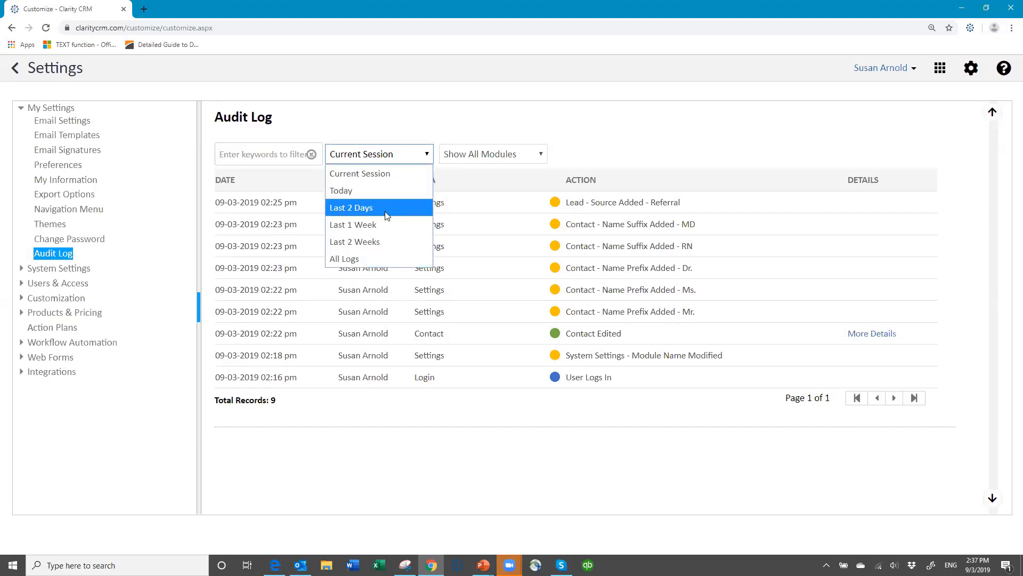
left_click(386, 224)
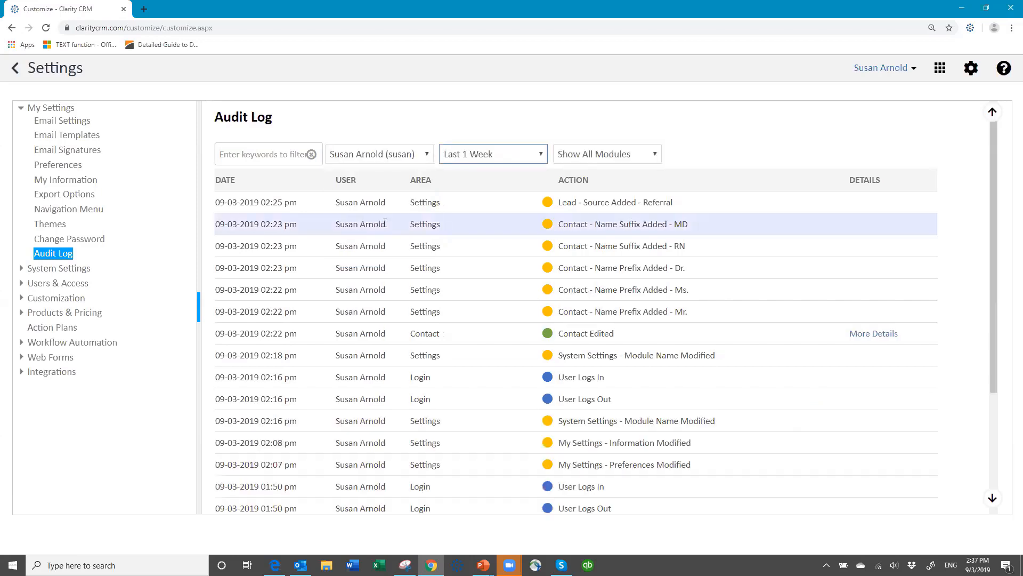
left_click(431, 155)
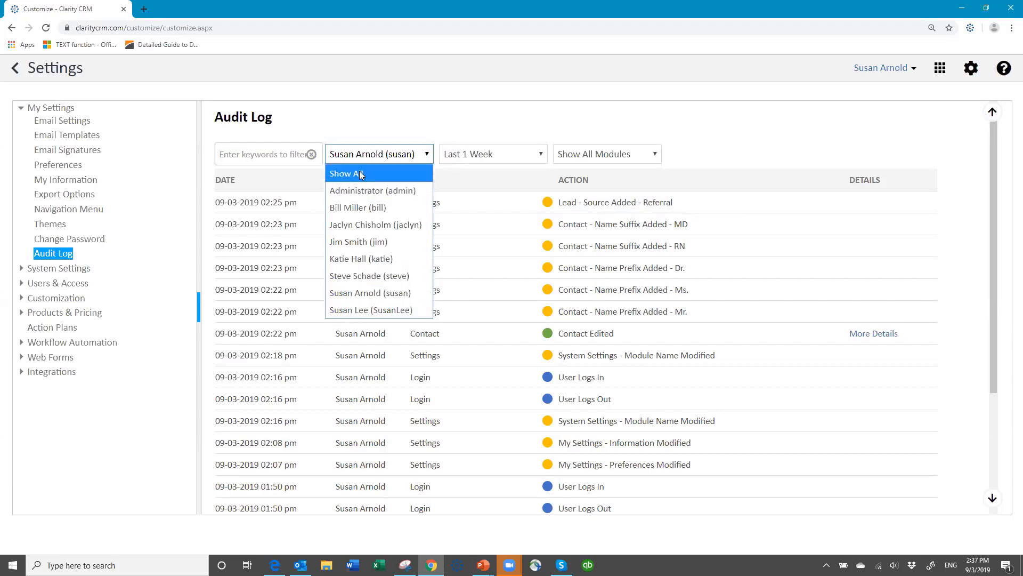
left_click(382, 293)
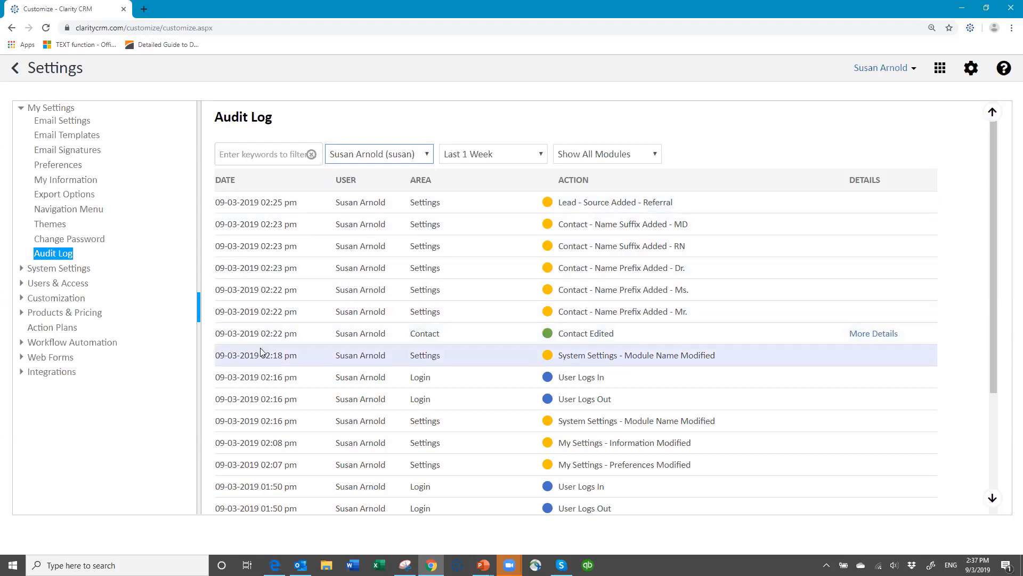
scroll(391, 397, "down", 3)
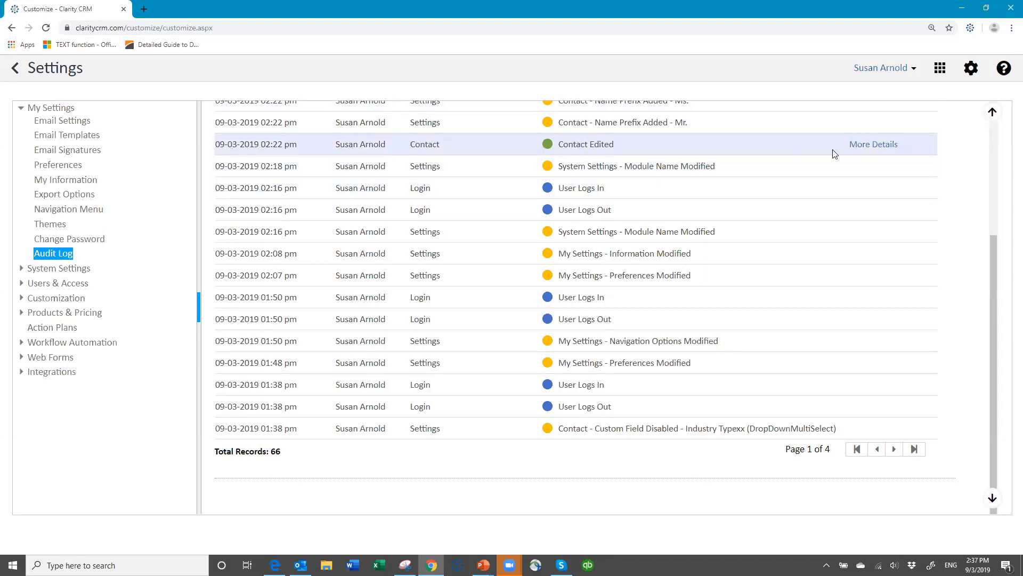
left_click(869, 147)
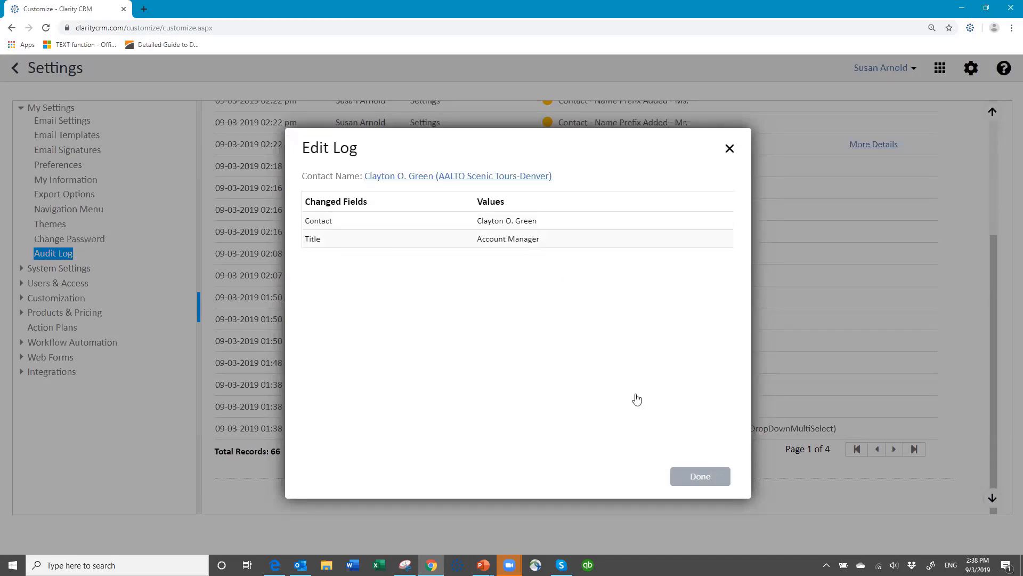
left_click(697, 481)
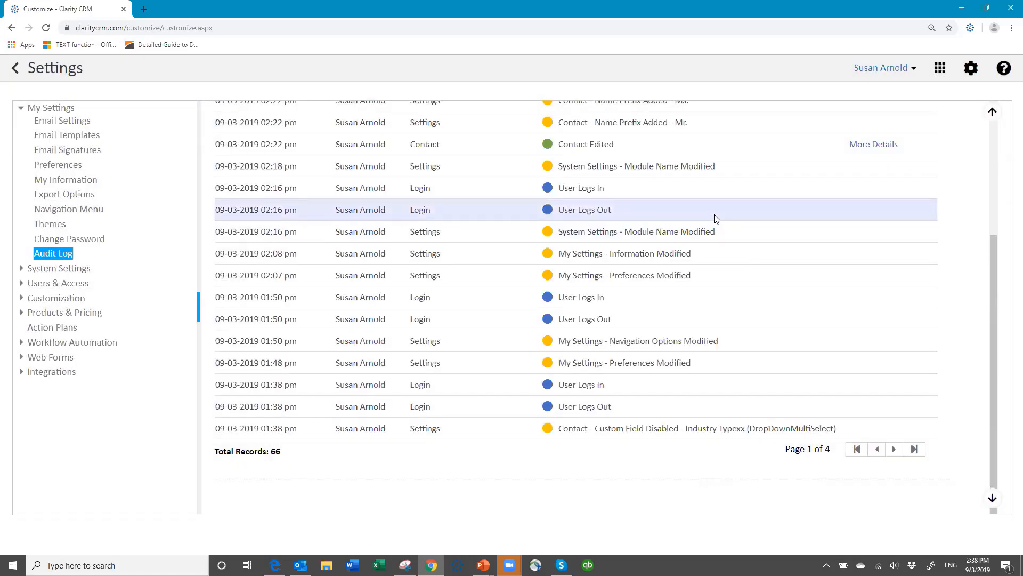
scroll(712, 219, "up", 4)
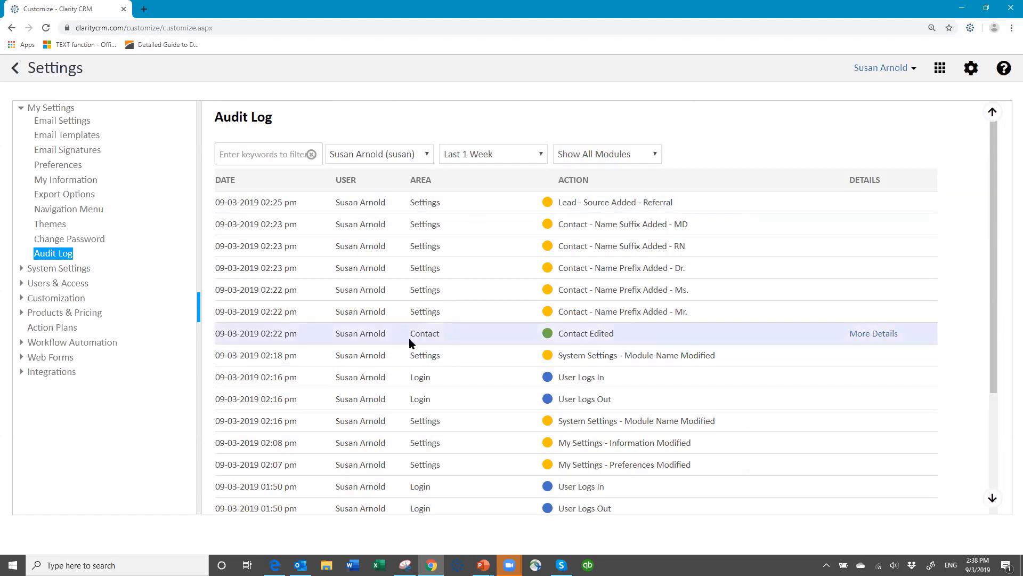
scroll(400, 340, "down", 3)
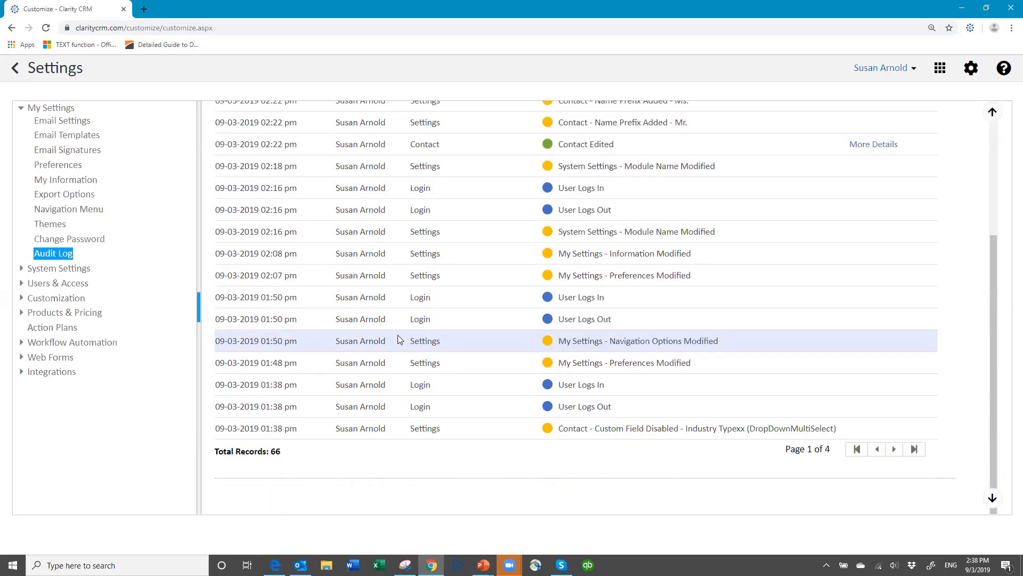
scroll(398, 334, "up", 3)
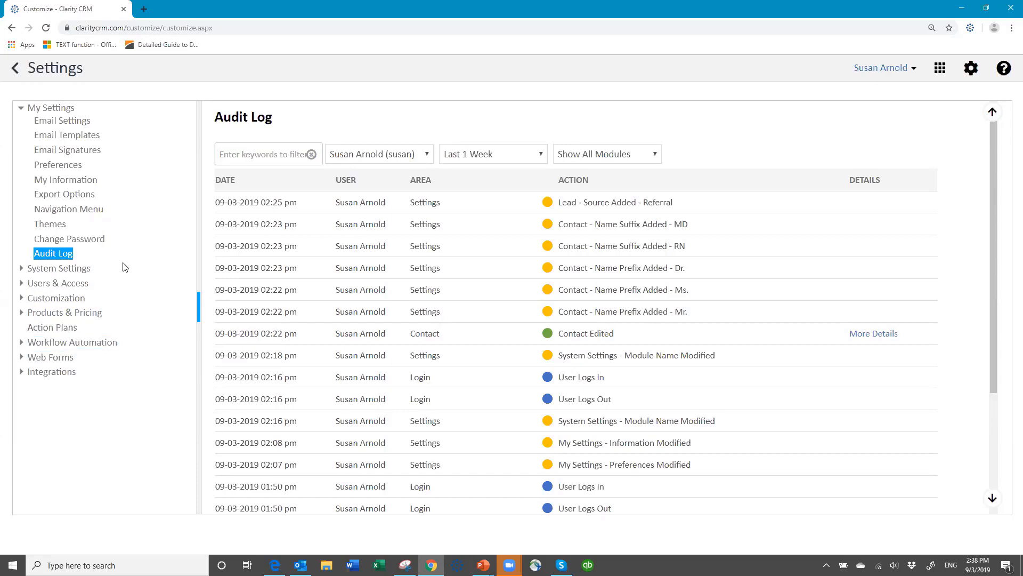
Open UI Templates under Customization, then leave Settings for the Contacts list.
left_click(52, 303)
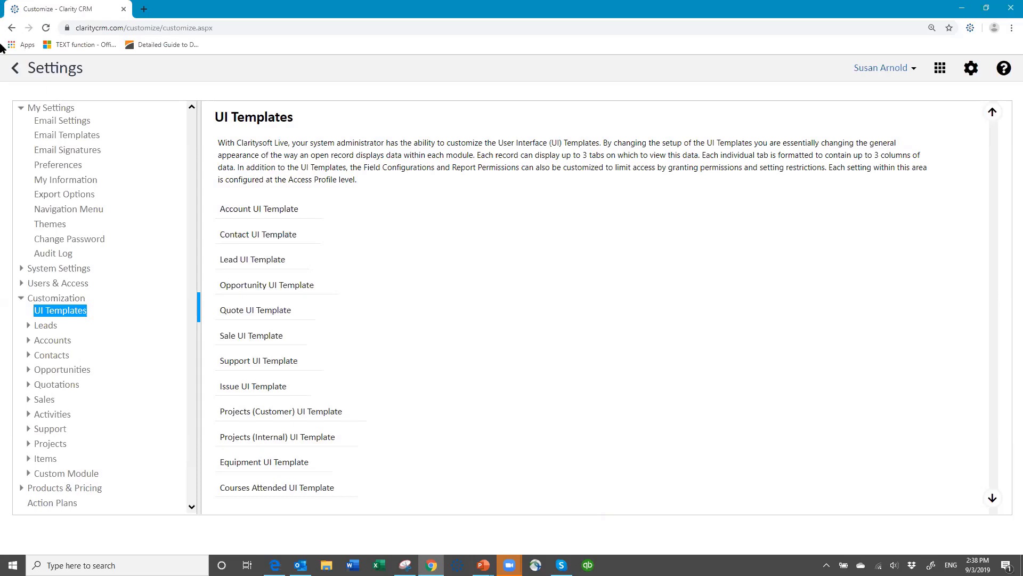
left_click(15, 69)
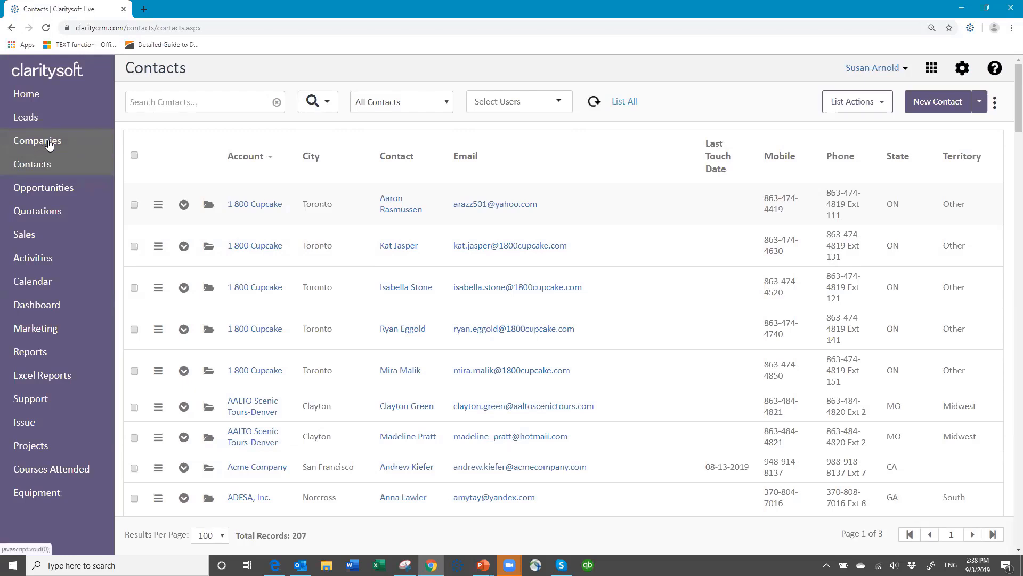
Log out, then sign back in with the user name, password and database name.
left_click(907, 69)
left_click(849, 145)
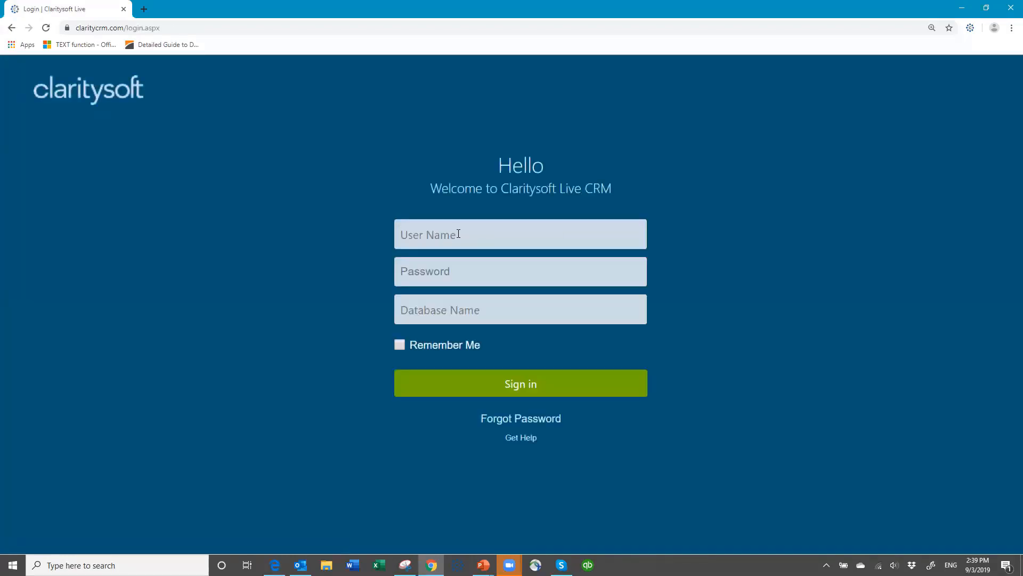
left_click(459, 234)
type("susan")
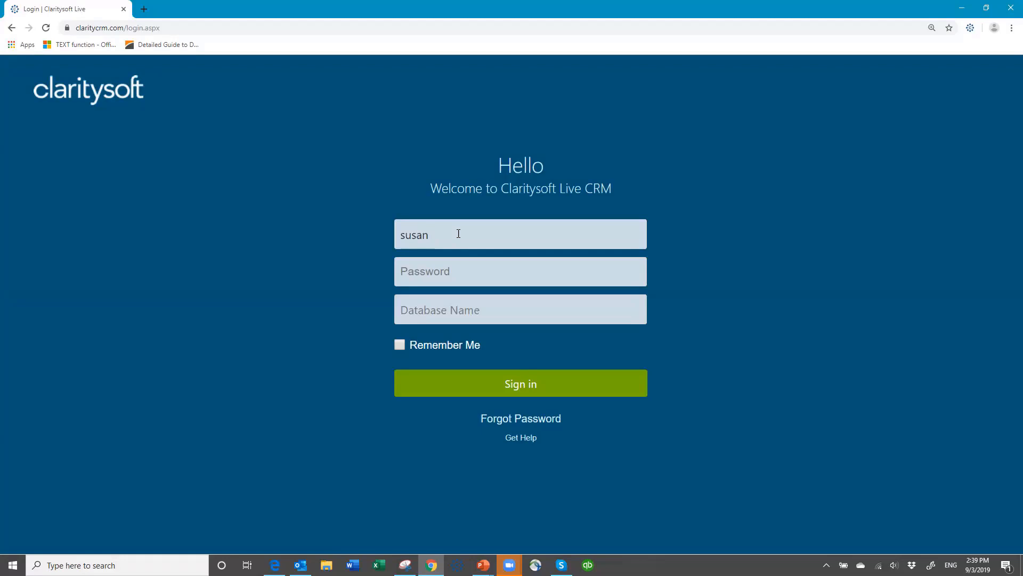
key("Tab")
type("*******")
key("Tab")
type("csdem04")
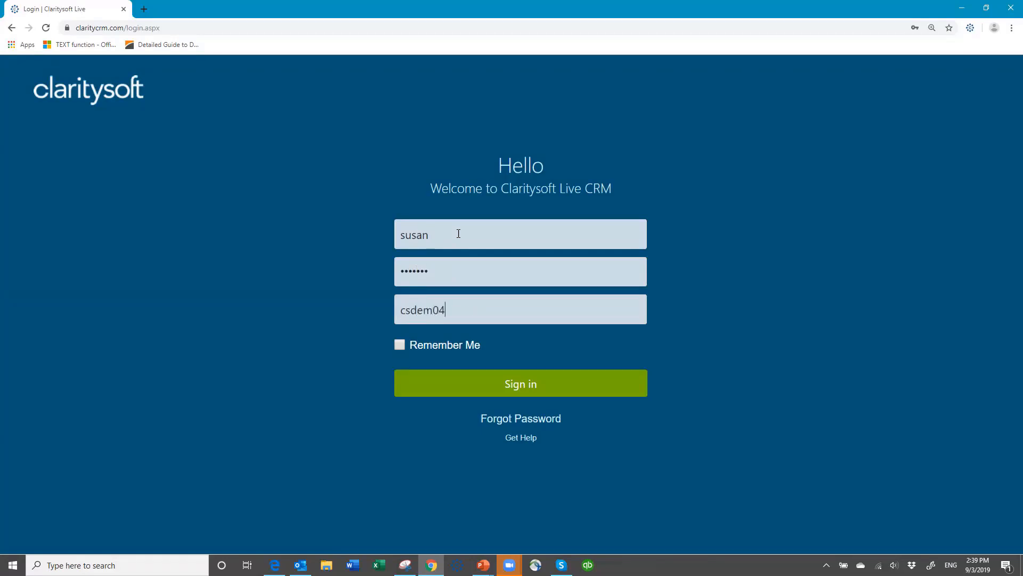
key("Return")
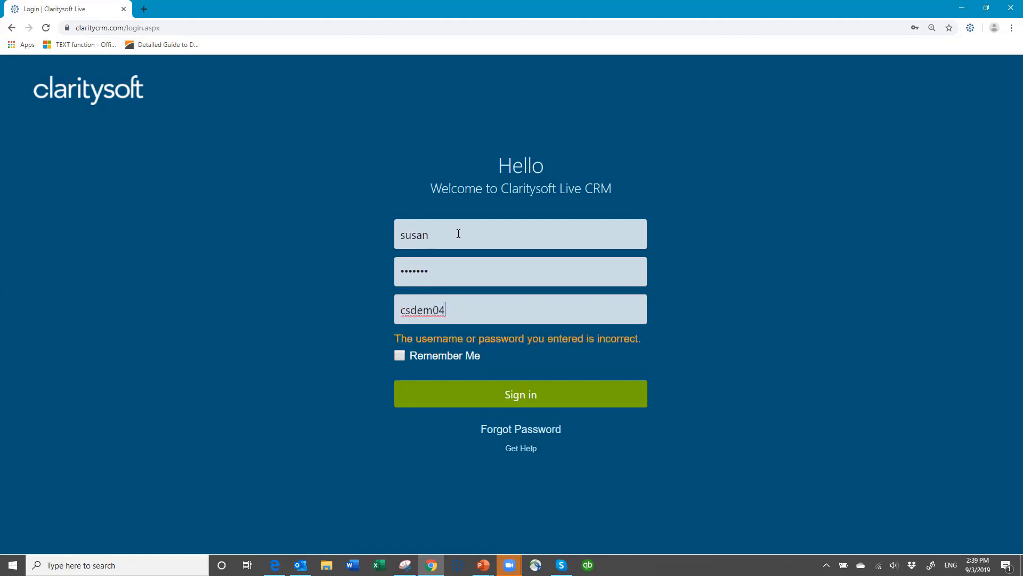
Correct the mistyped database name and submit the sign-in to reach the Accounts list.
key("BackSpace")
key("BackSpace")
type("o4")
key("Return")
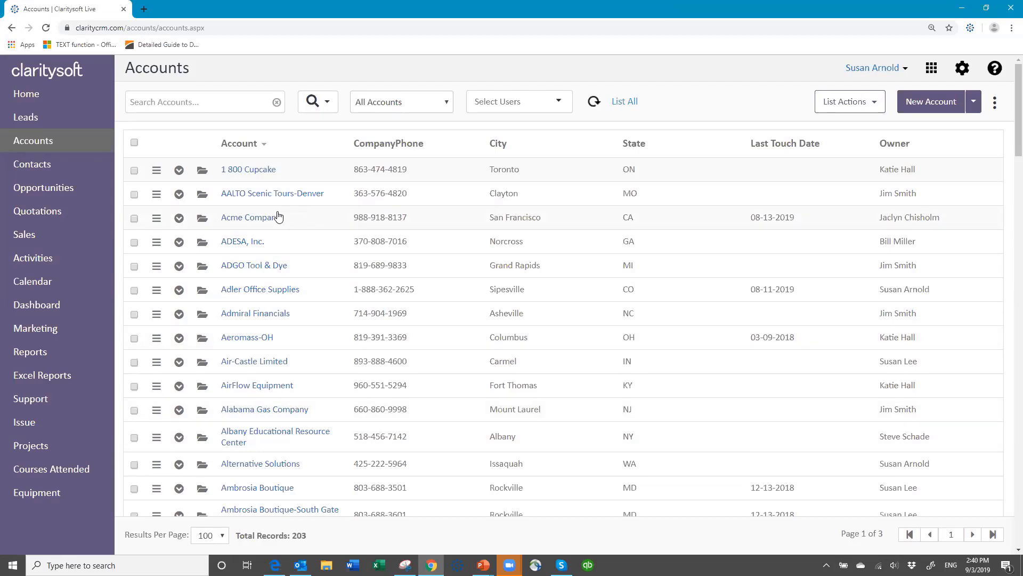
left_click(202, 218)
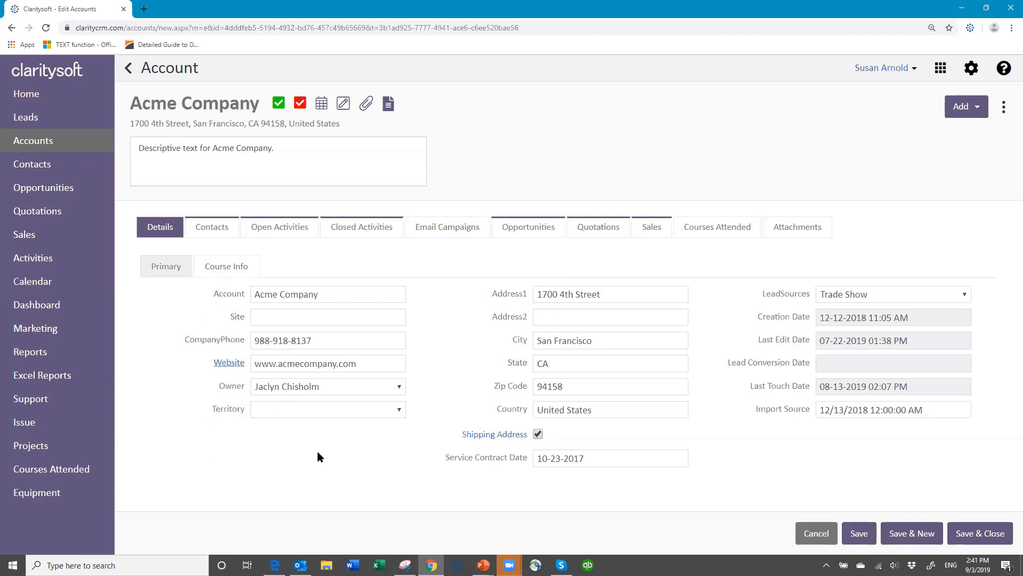
left_click(401, 410)
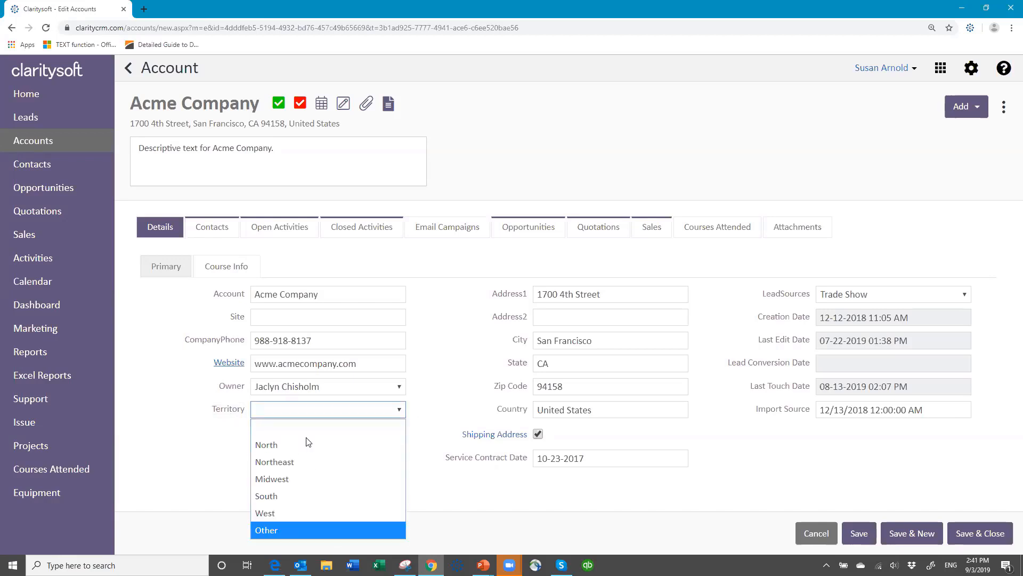
left_click(322, 409)
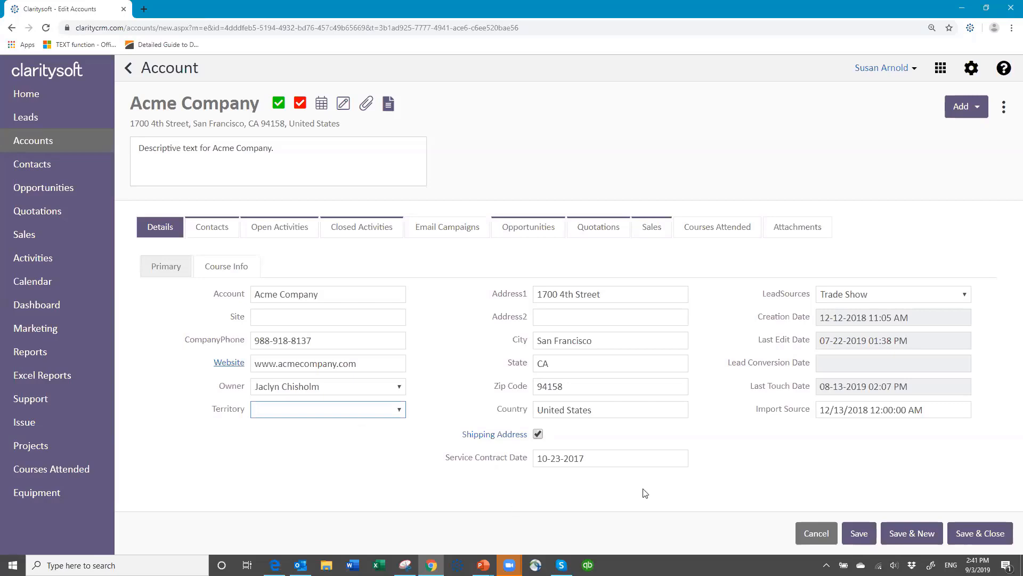
left_click(819, 535)
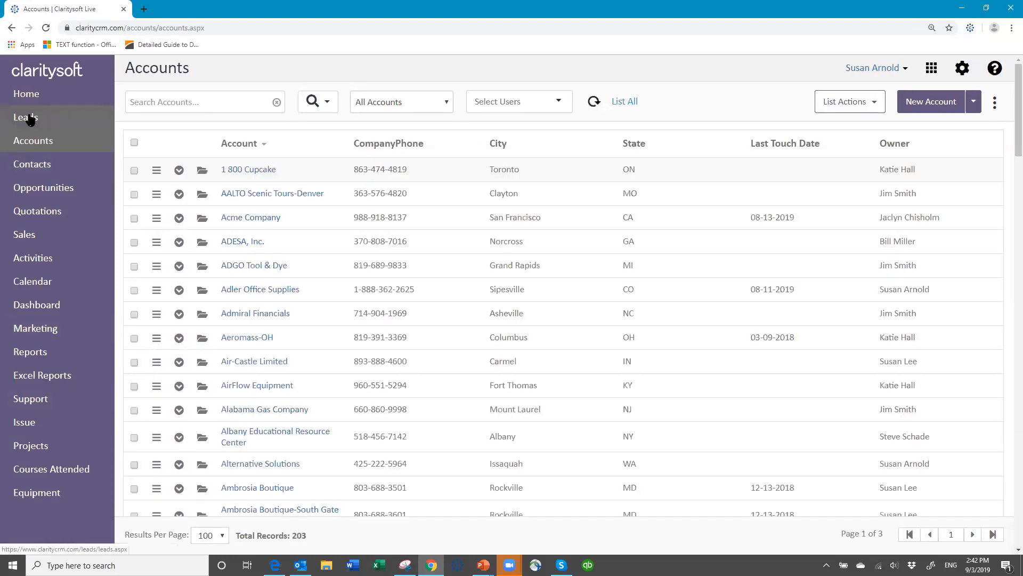
Inspect the AMACC of Oakville lead's Territory options, keeping Other, and cancel without saving.
left_click(31, 118)
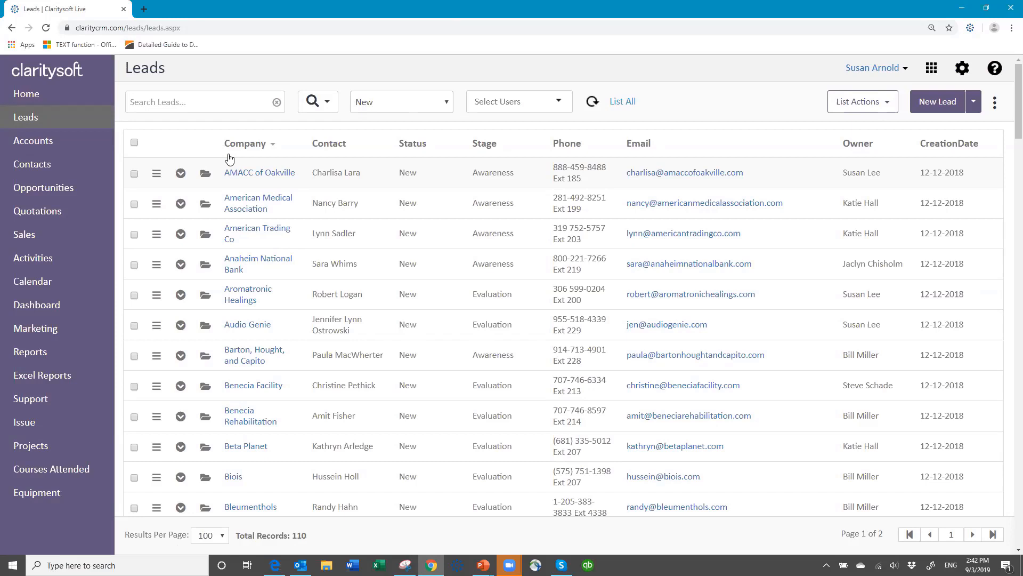
left_click(205, 174)
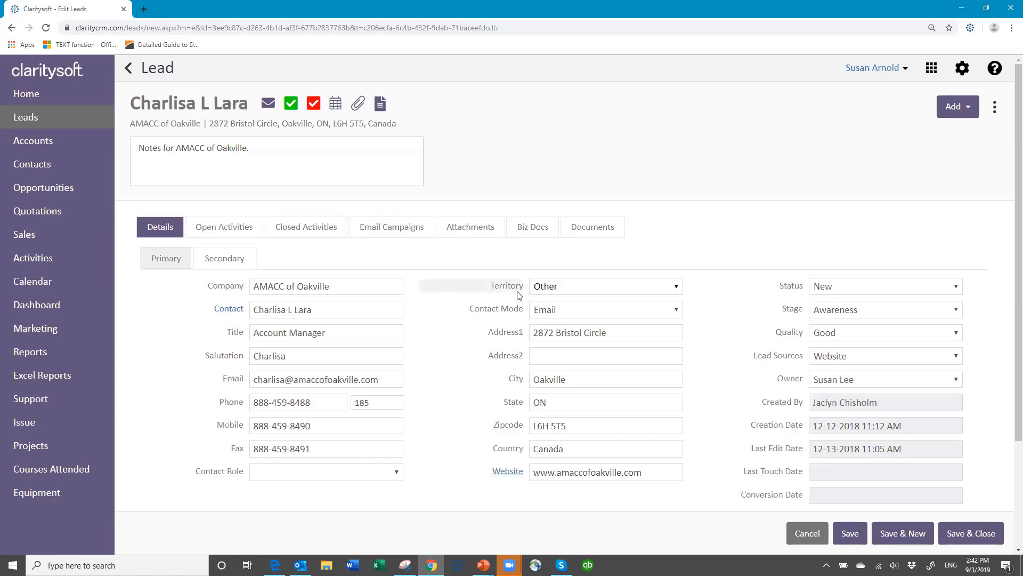
left_click(674, 288)
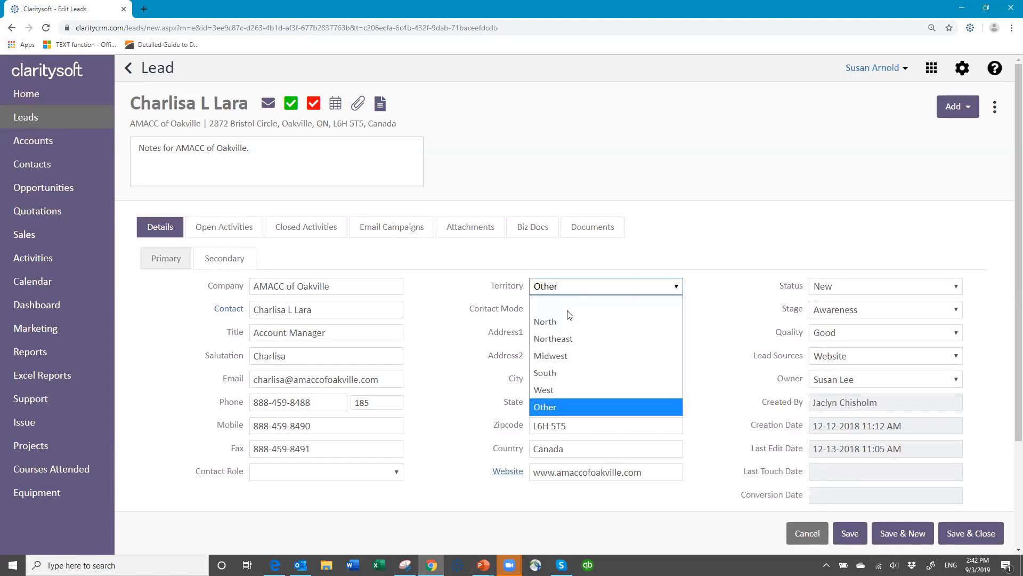
left_click(562, 288)
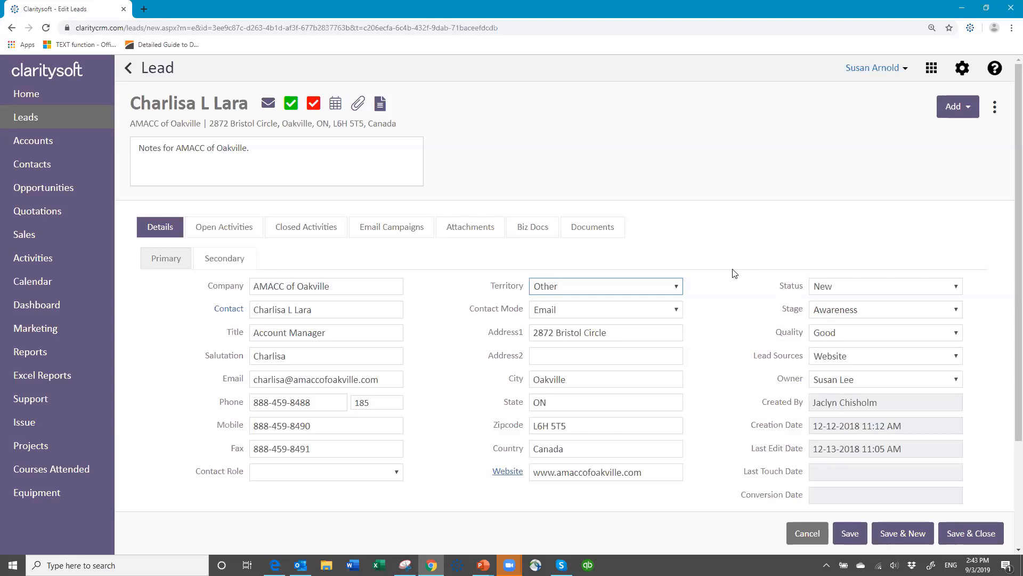
left_click(809, 533)
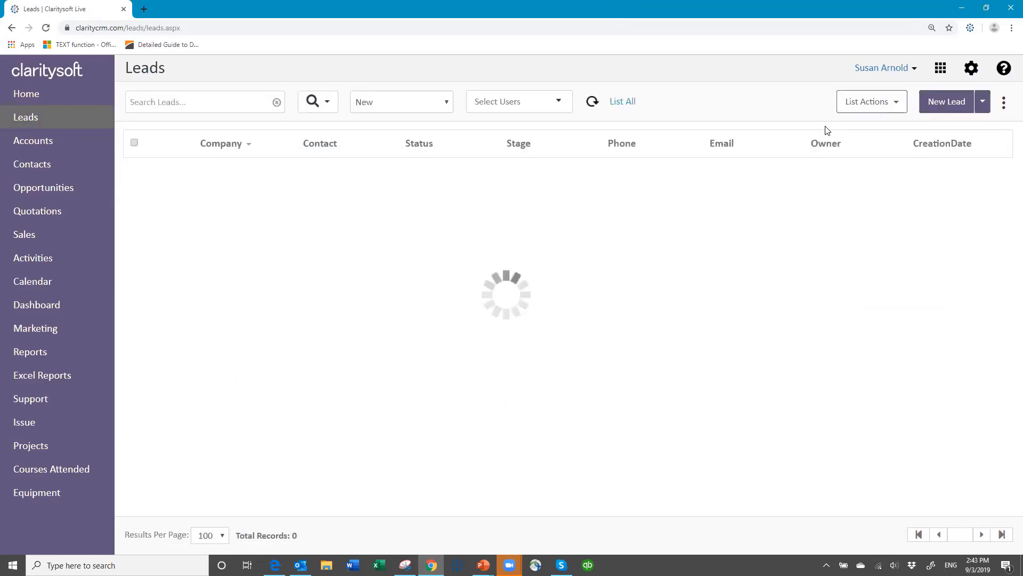
Go to Settings > Customization > Leads and open the Lead Stages list.
left_click(962, 68)
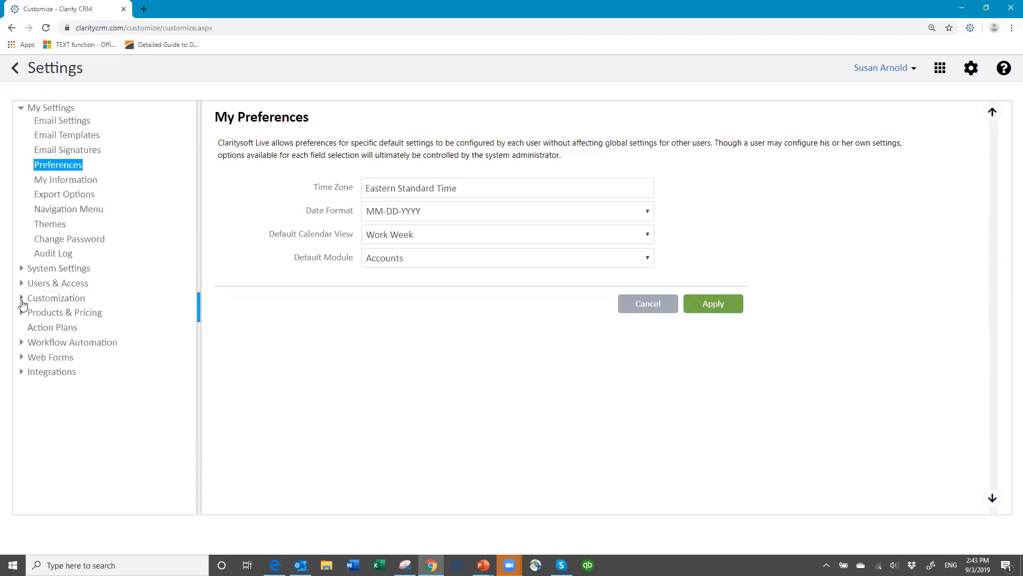
left_click(22, 301)
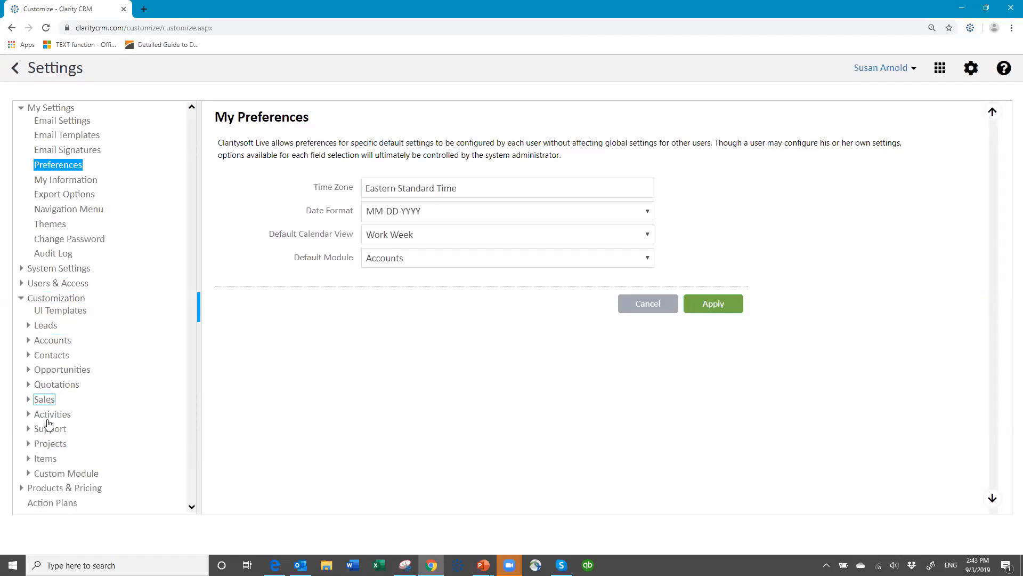
left_click(28, 326)
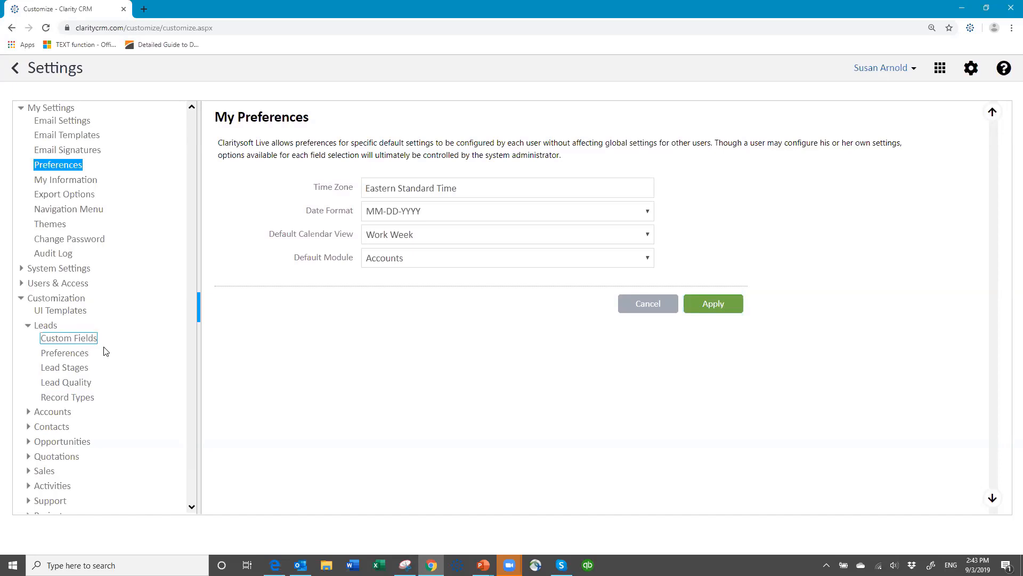
left_click(67, 355)
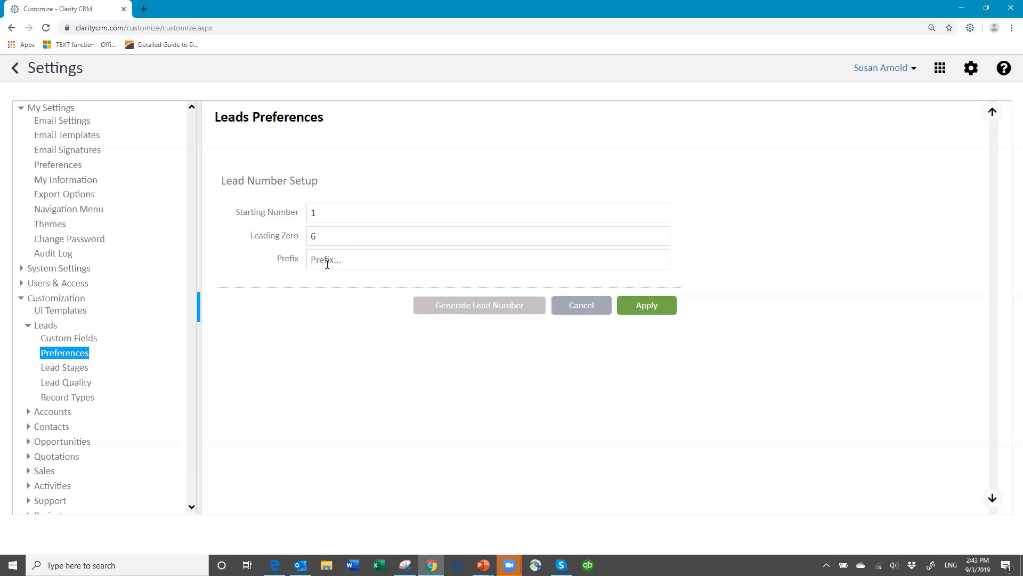
left_click(74, 372)
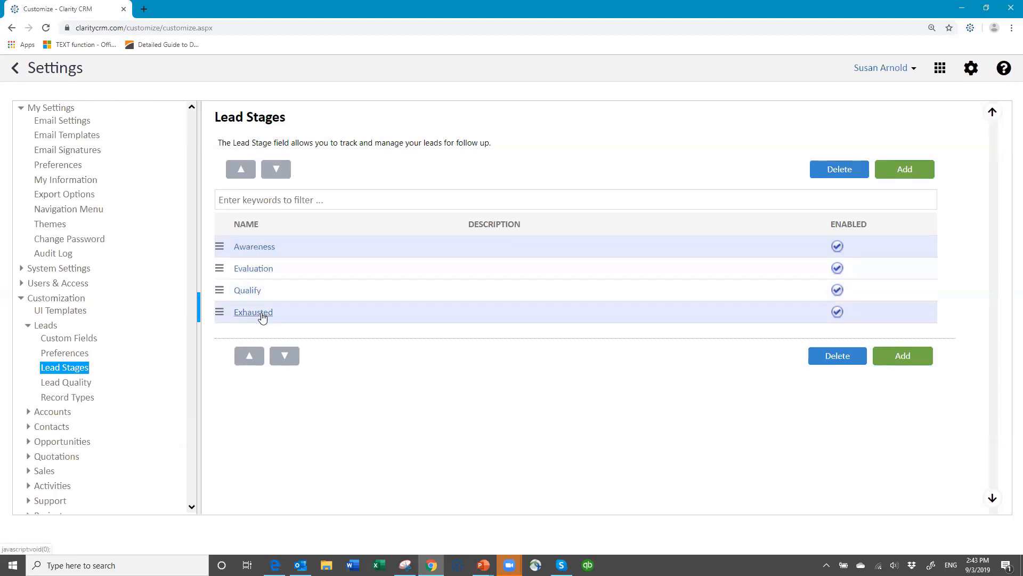
Rename the Awareness lead stage to 'Discovery' and save it.
left_click(252, 247)
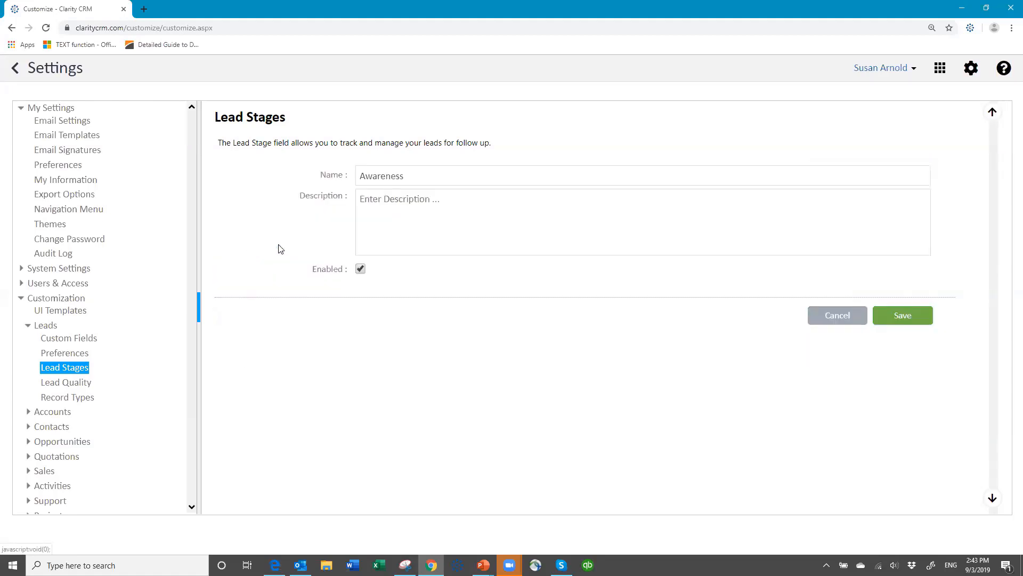
left_click(306, 176)
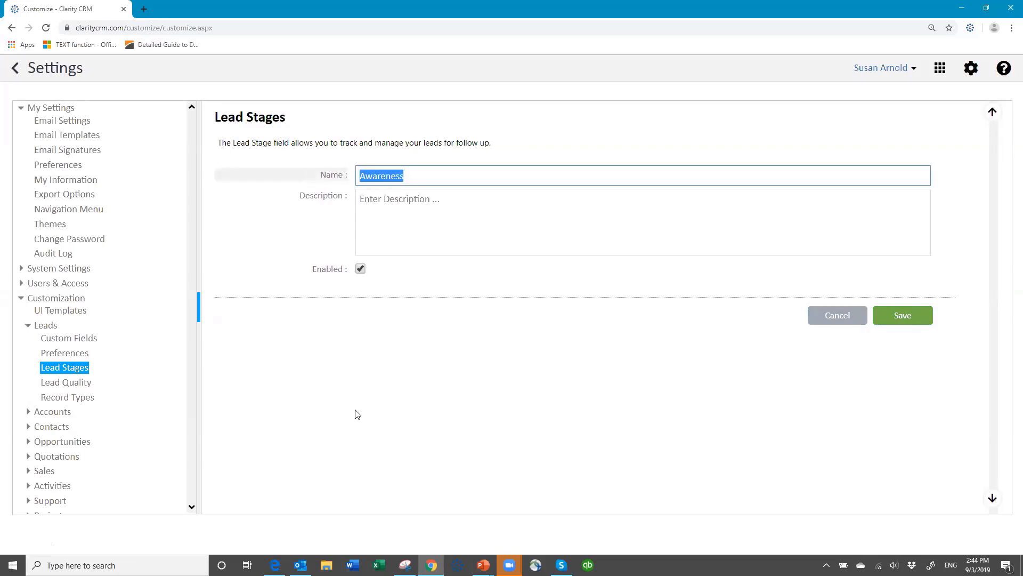
type("Discovery")
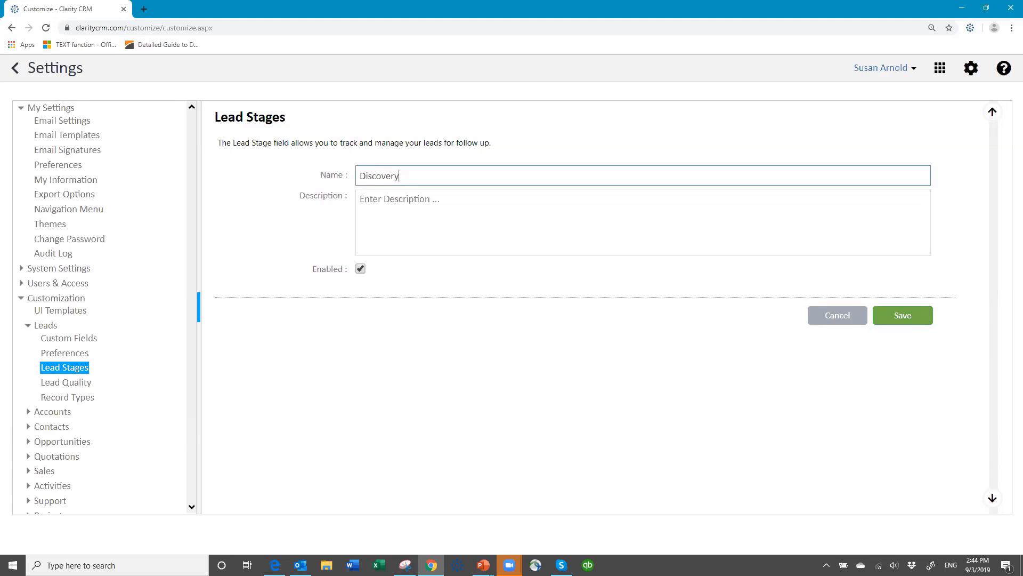
left_click(895, 319)
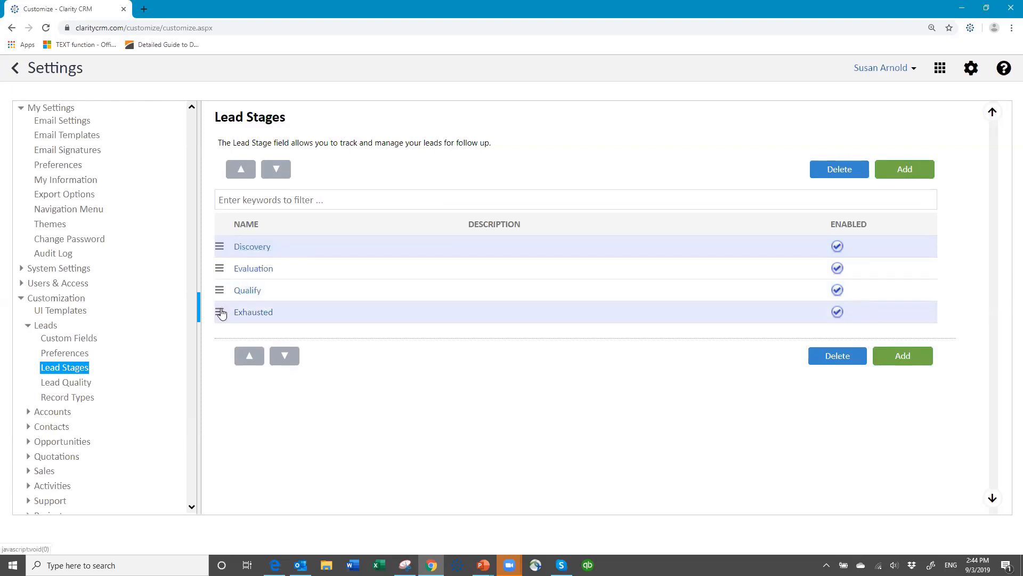
Dismiss the Discovery stage's action menu unused and switch to the Lead Quality settings.
left_click(220, 247)
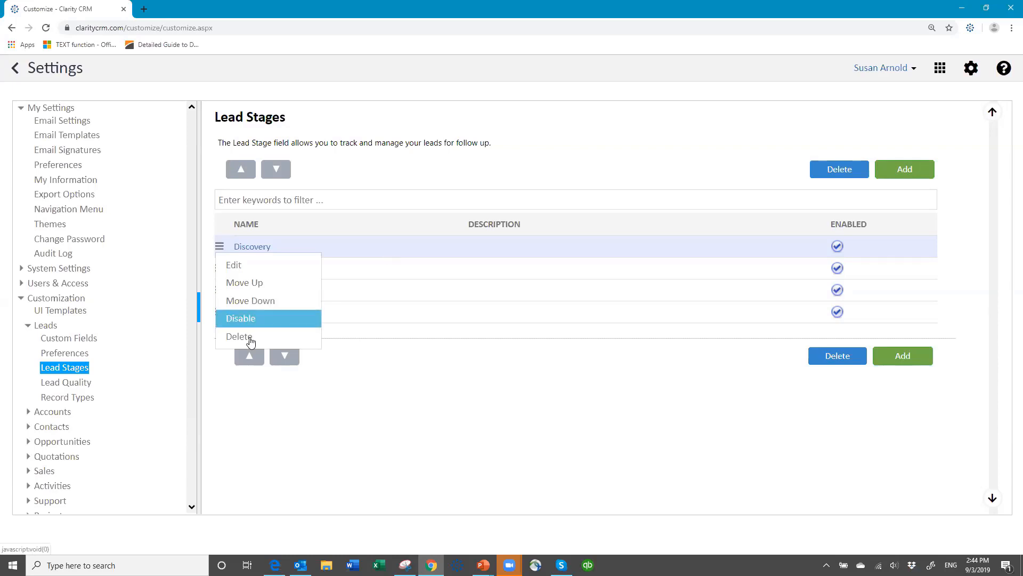
left_click(381, 243)
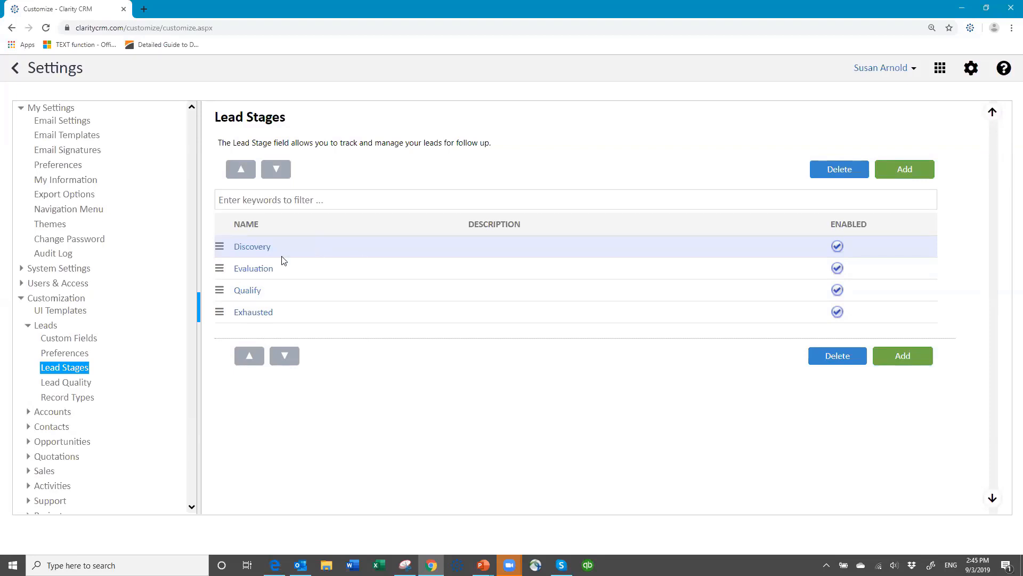
left_click(85, 387)
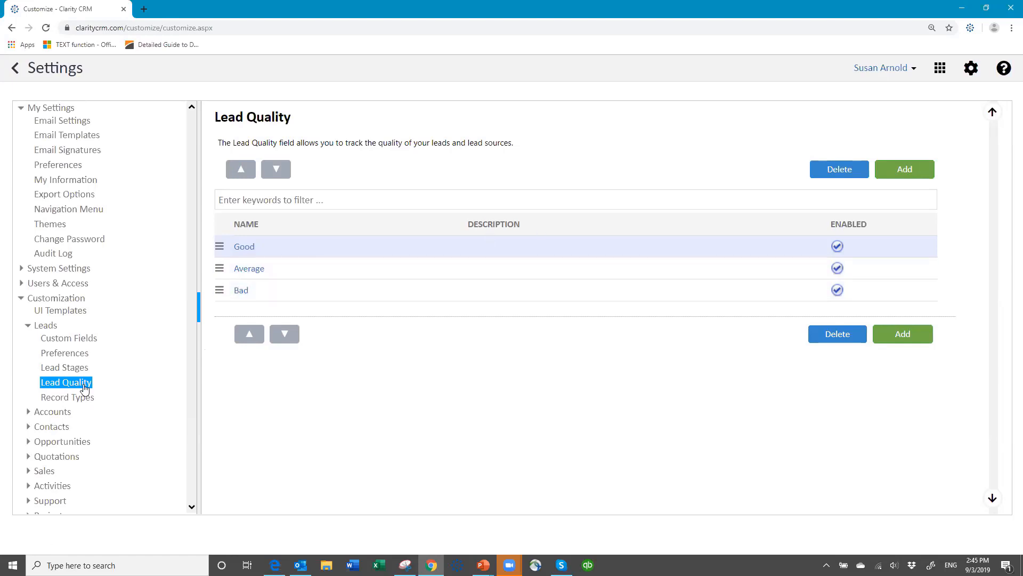
Open the Lead Custom Fields list and scroll down to the Territory field.
left_click(72, 339)
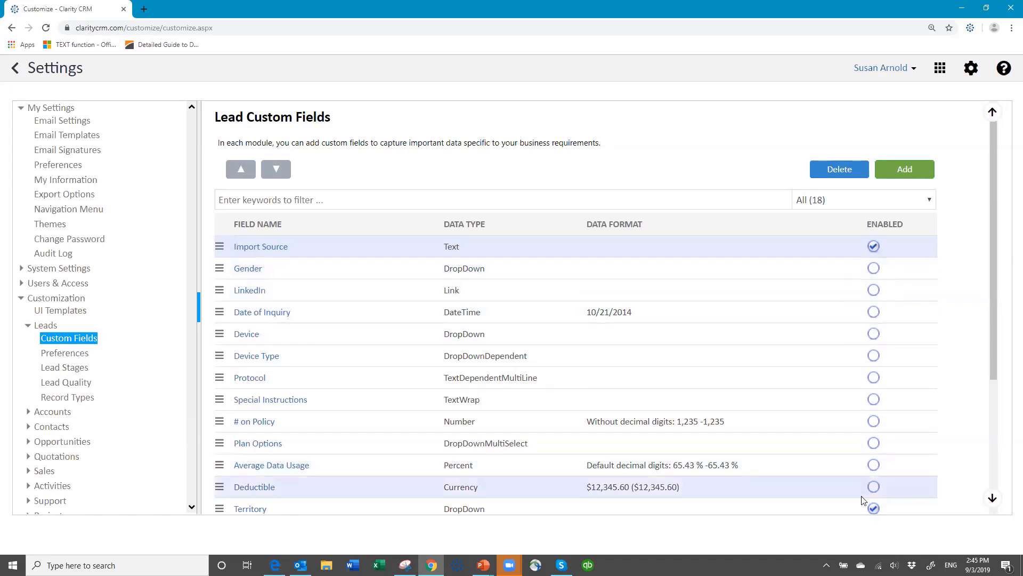
scroll(696, 407, "down", 3)
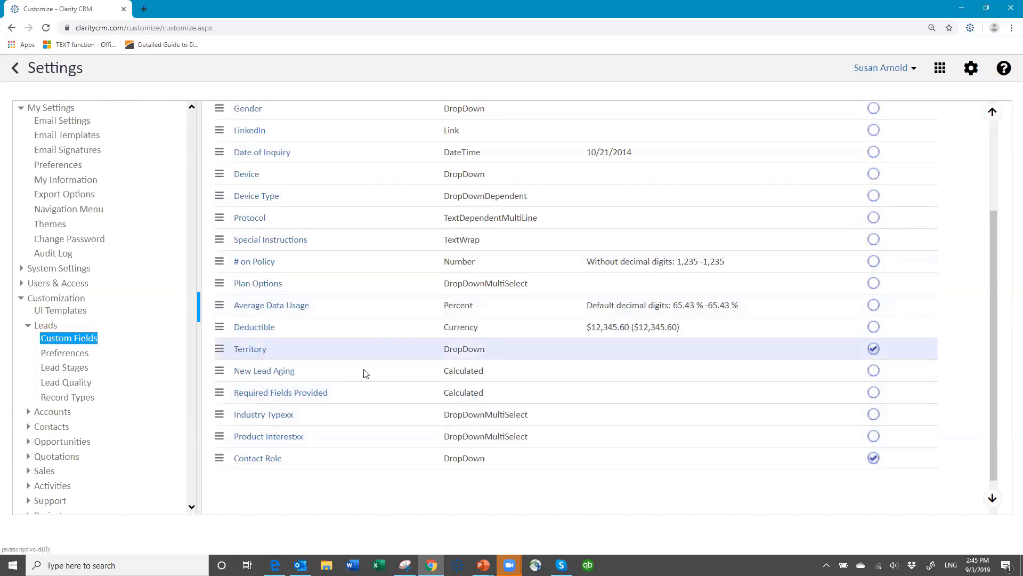
Add 'Canada' as a new Territory drop-down value on the line after Other.
left_click(252, 353)
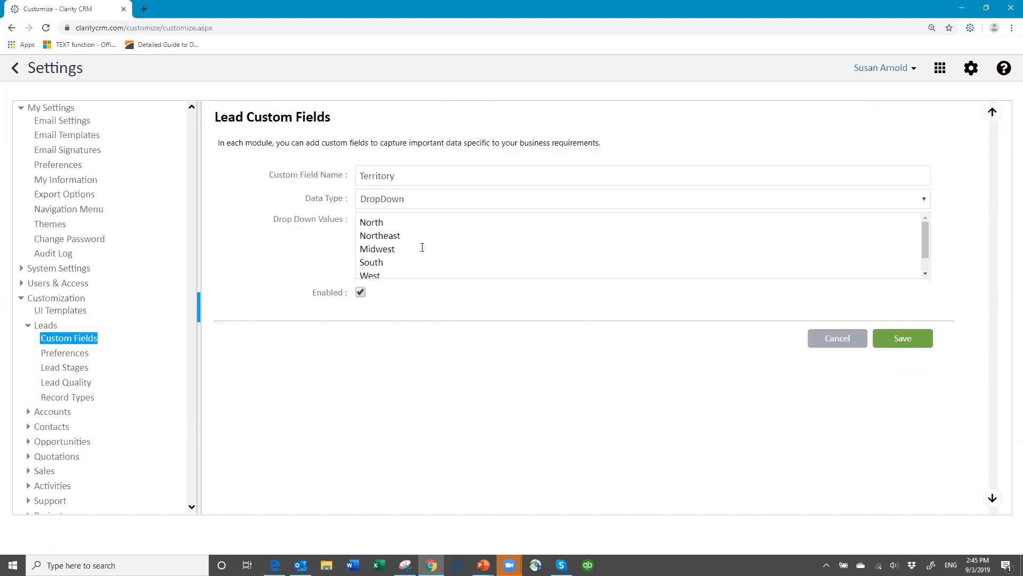
scroll(421, 265, "down", 1)
scroll(430, 267, "up", 1)
scroll(379, 269, "down", 1)
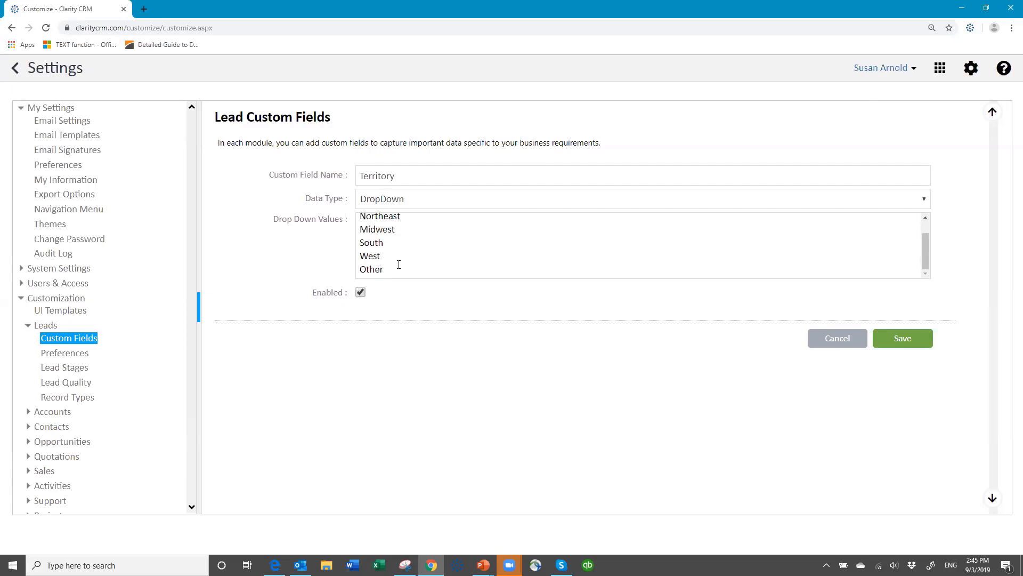
left_click(389, 268)
key("Return")
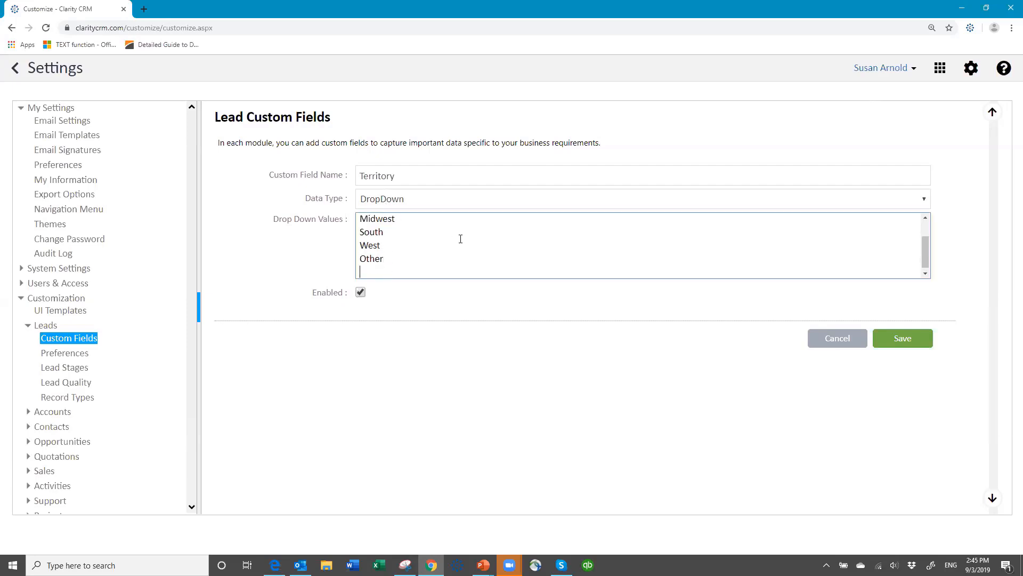
type("Canada")
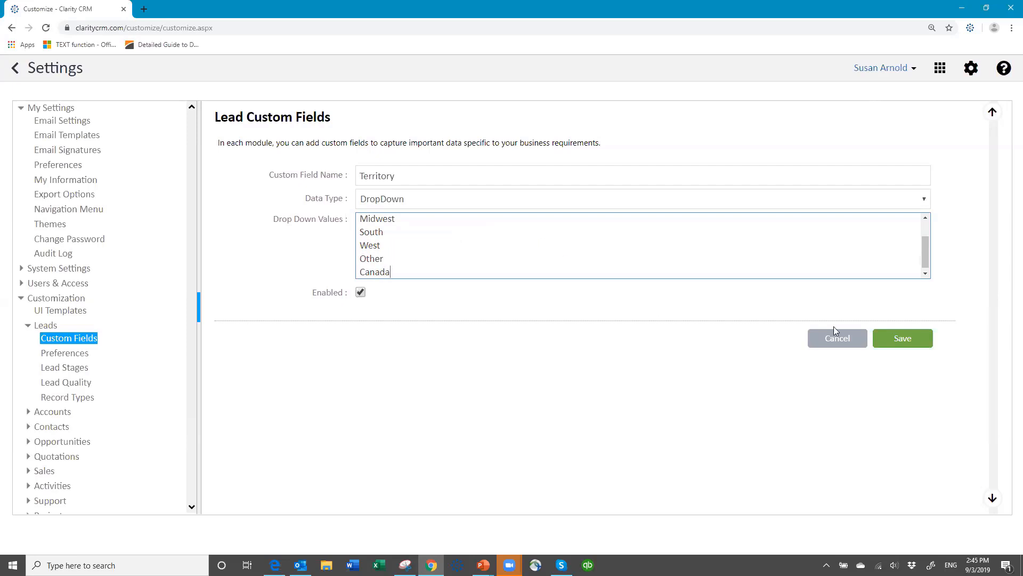
left_click(900, 341)
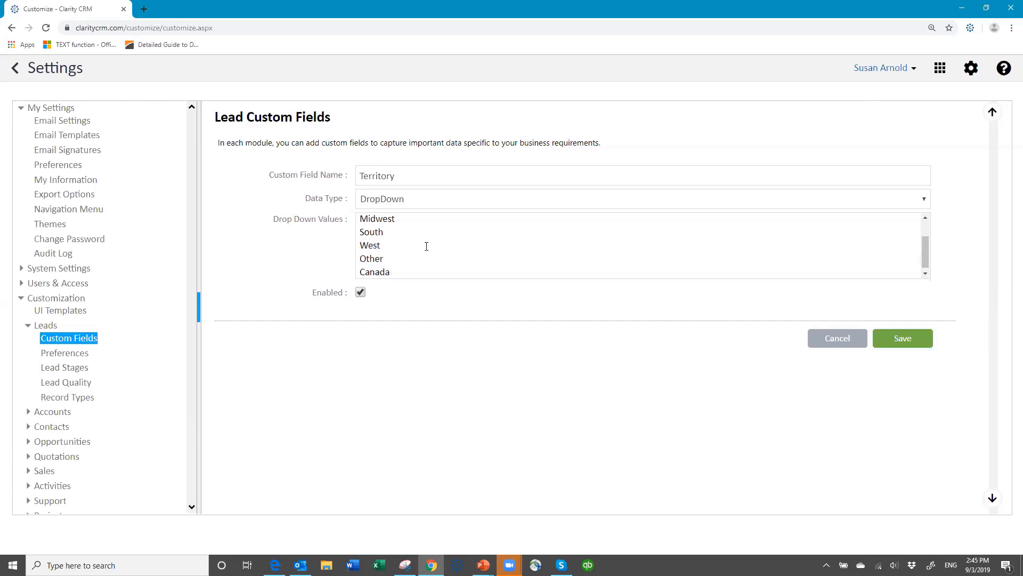
scroll(426, 246, "up", 1)
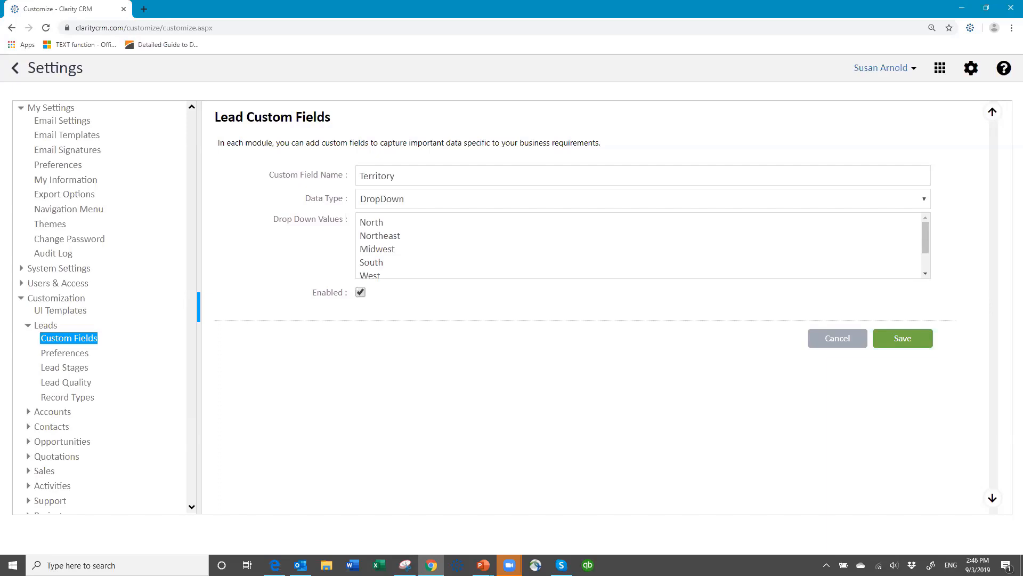
left_click(51, 352)
Discard the Territory changes and start a new lead custom field named 'Product Interest'.
left_click(839, 341)
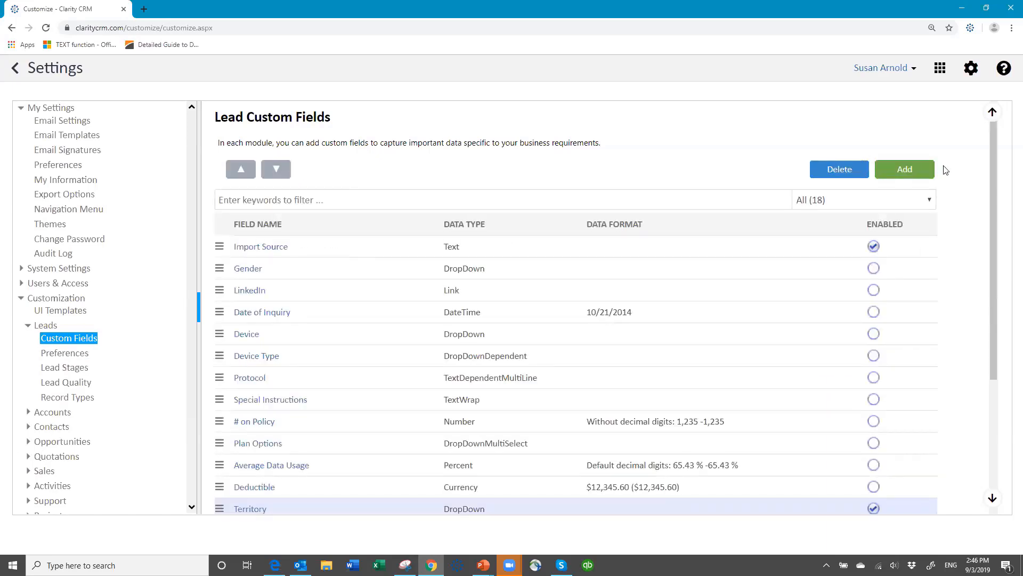
left_click(907, 176)
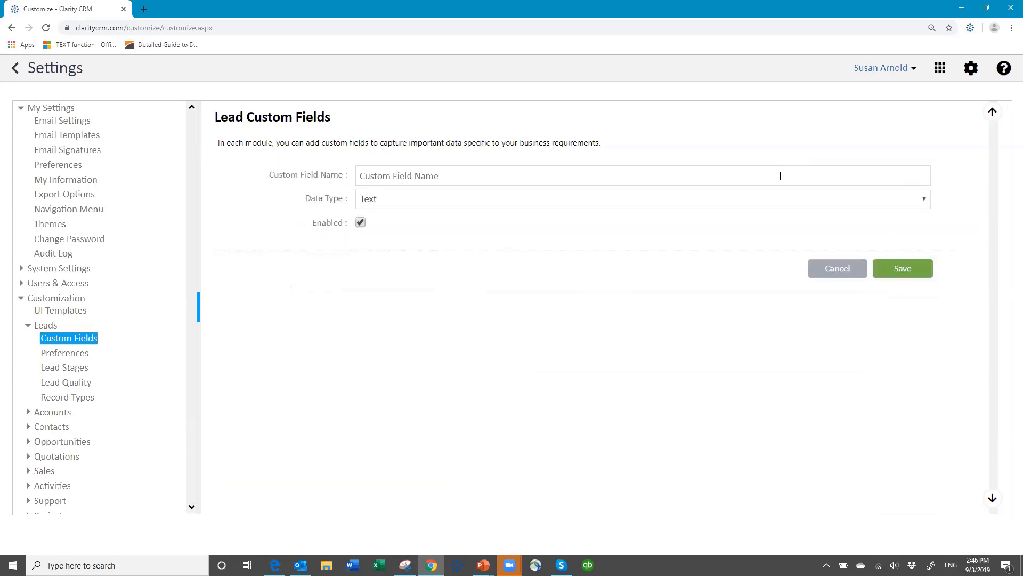
left_click(424, 174)
type("Pr")
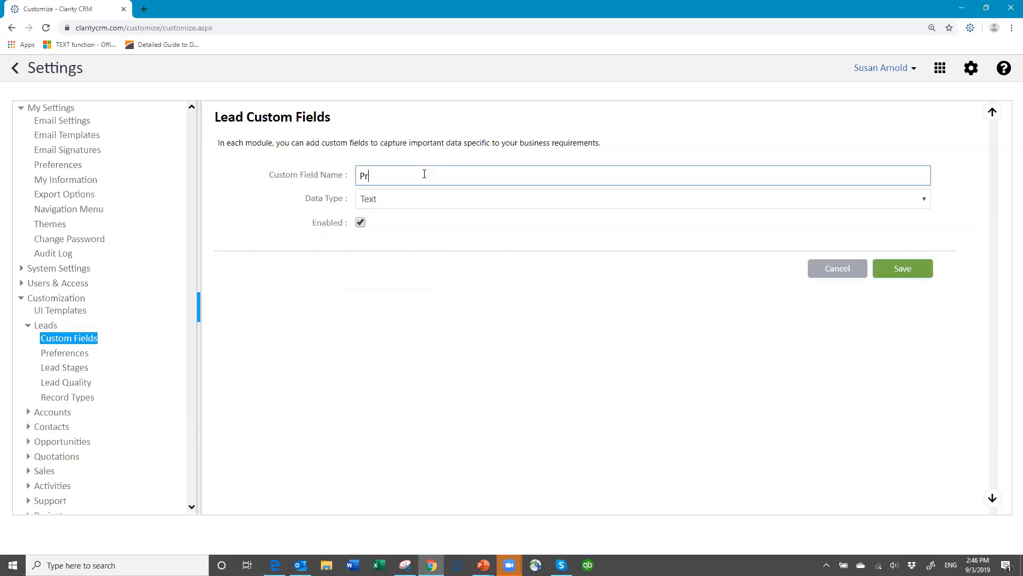
type("oduct Interest")
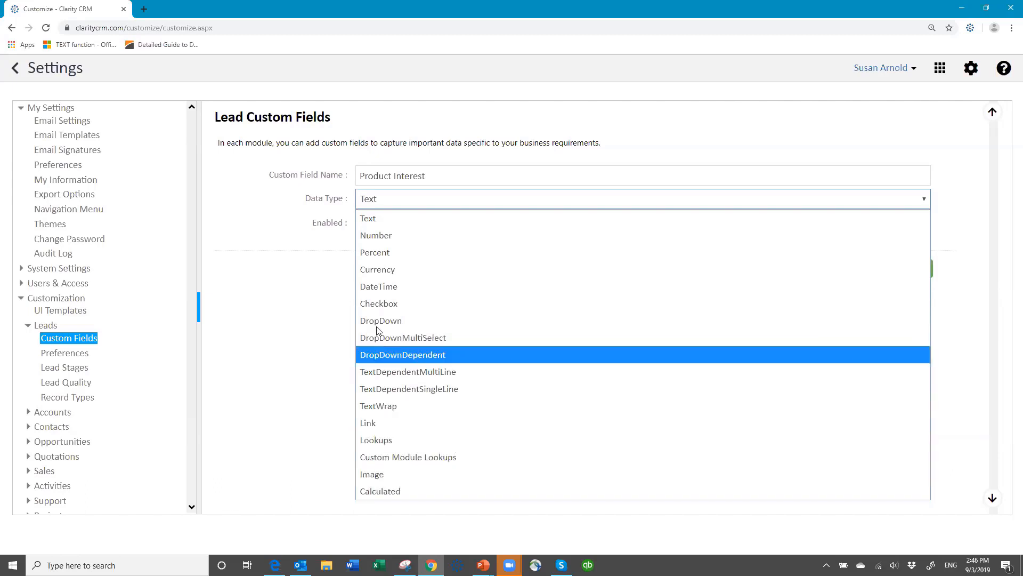
Make it DropDownMultiSelect with Standard Widgets and Advanced Widgets, save, and reselect those values.
key("Escape")
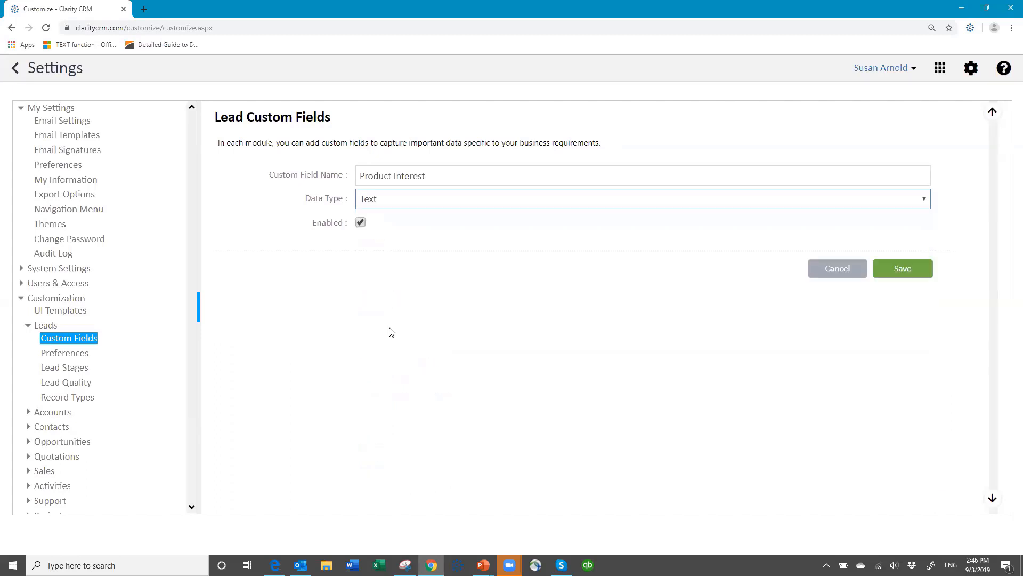
left_click(392, 332)
left_click(388, 220)
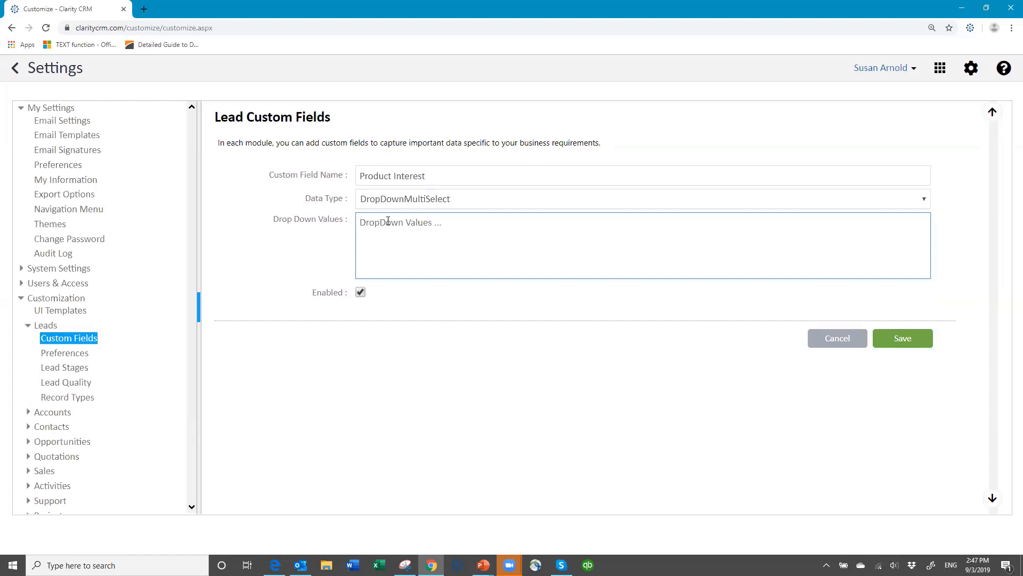
type("Standard")
type(" Wid")
type("gets ")
type("Advanced")
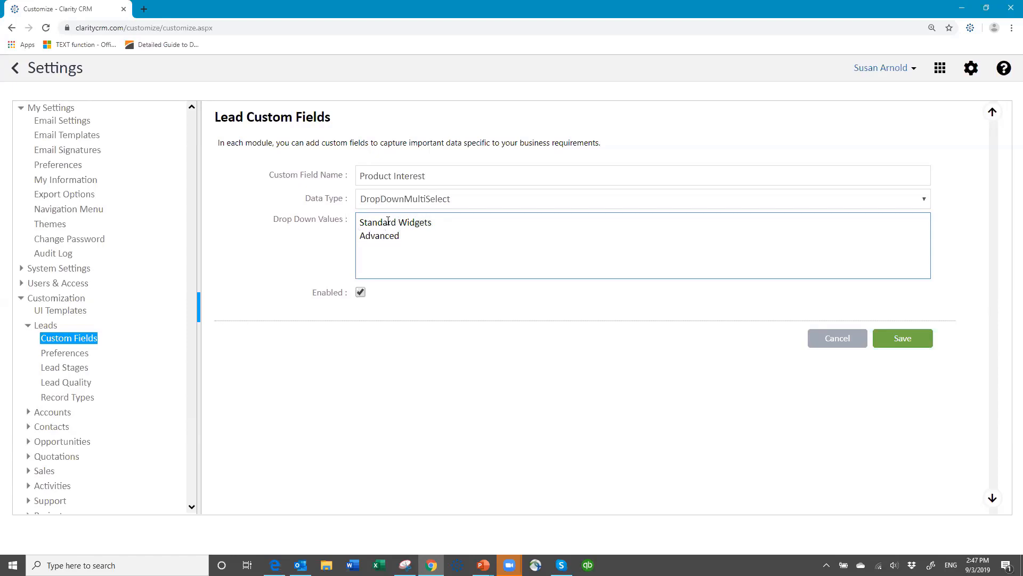
type(" Widgets")
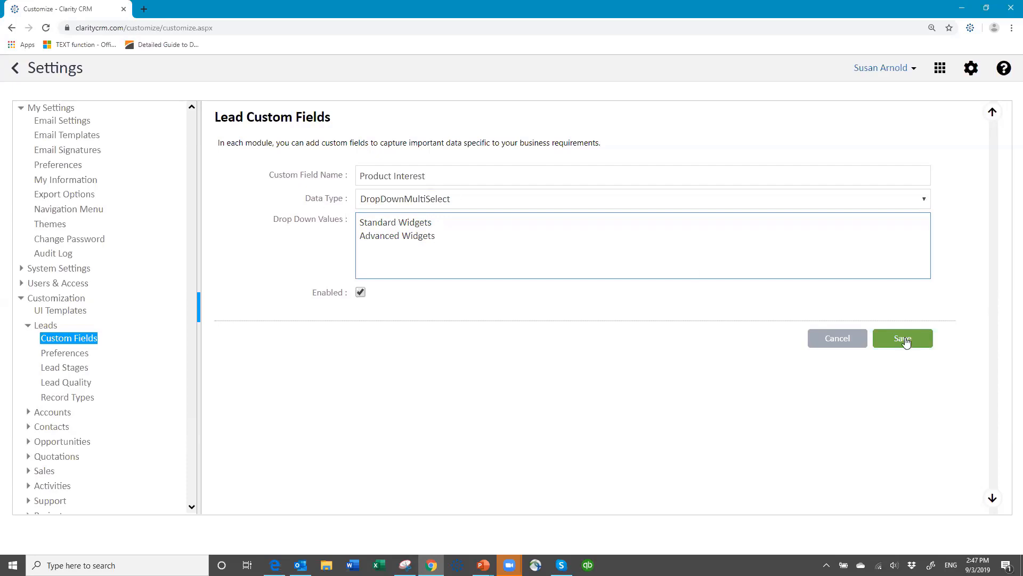
left_click(905, 339)
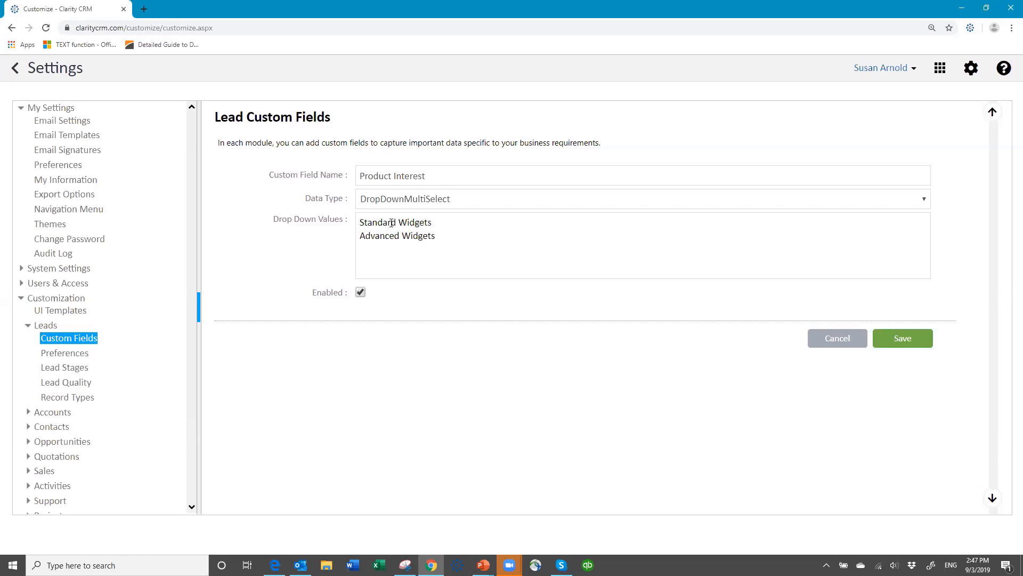
left_click_drag(360, 220, 487, 241)
key("ctrl+c")
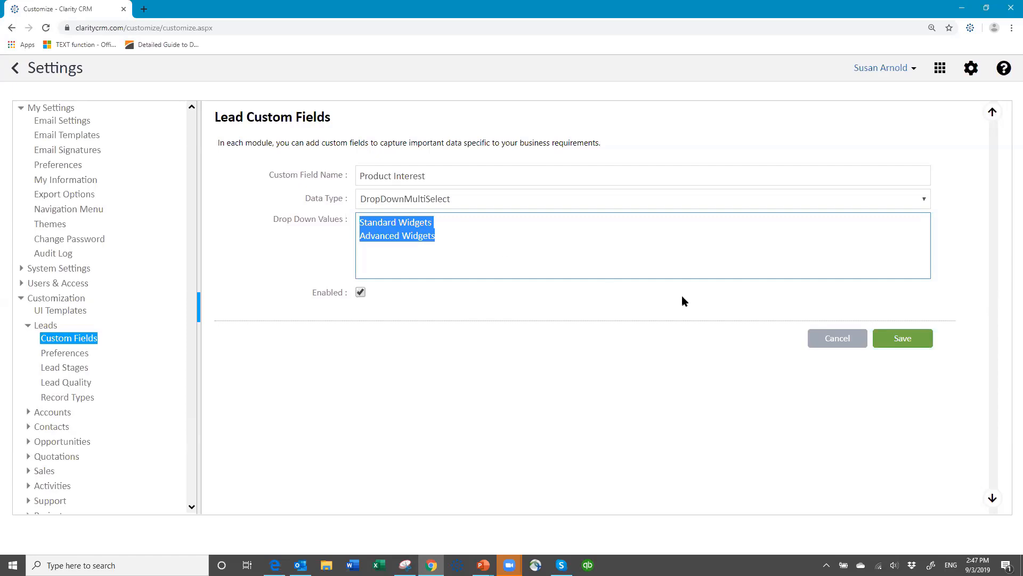
left_click(820, 342)
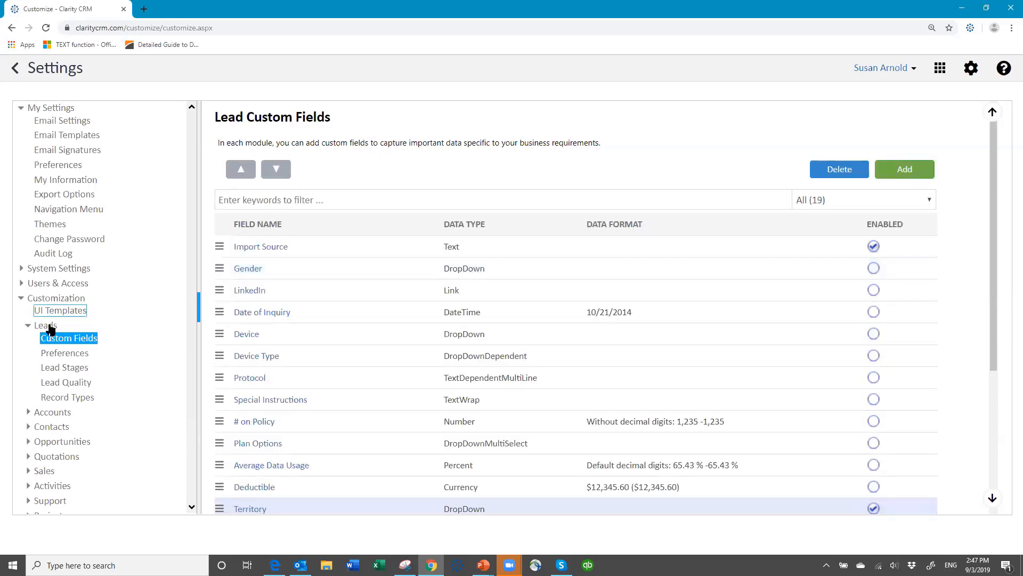
Create Account field 'Product Interest' as DropDownMultiSelect, pasting Standard Widgets and Advanced Widgets values.
left_click(53, 414)
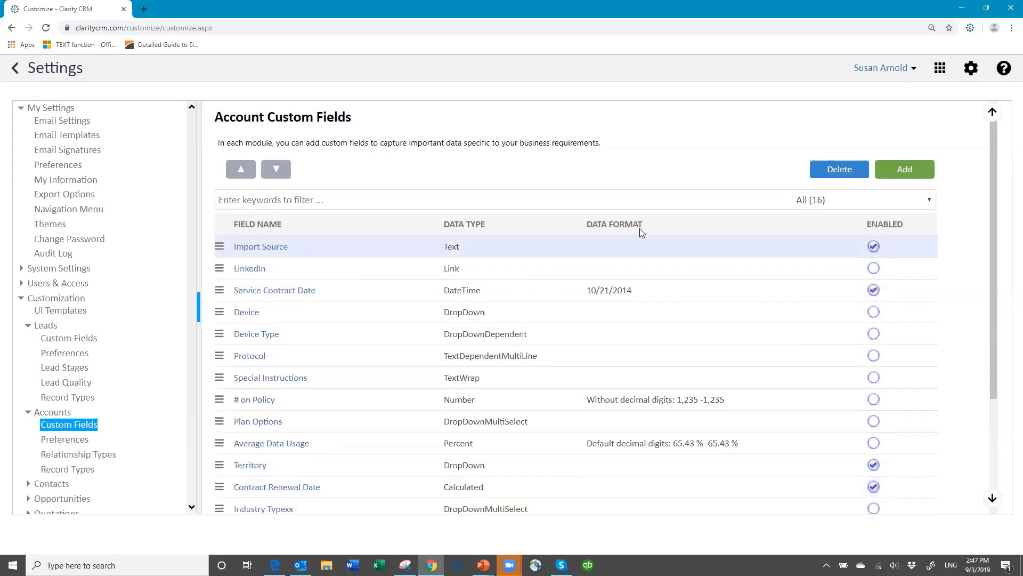
left_click(903, 169)
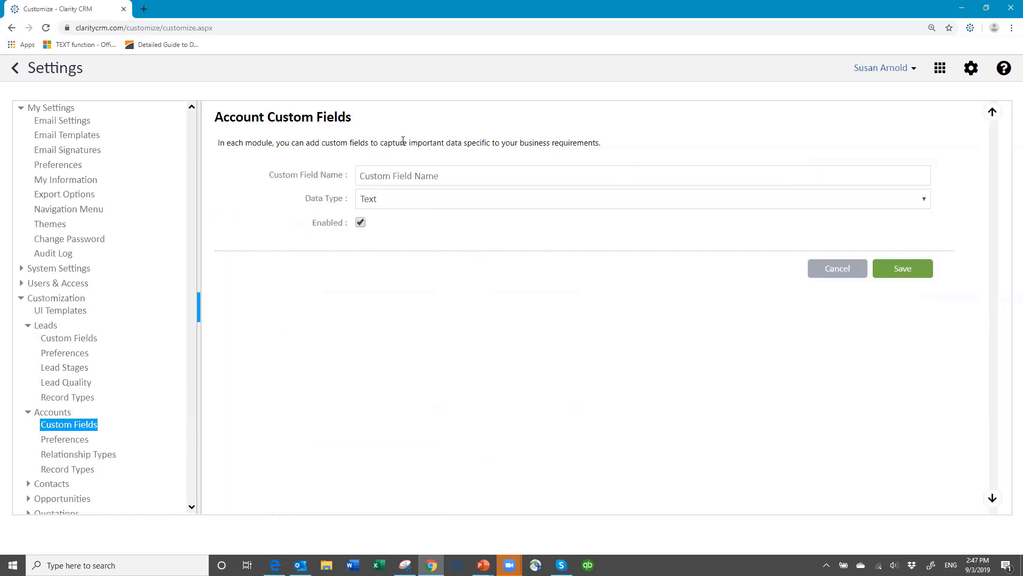
left_click(374, 176)
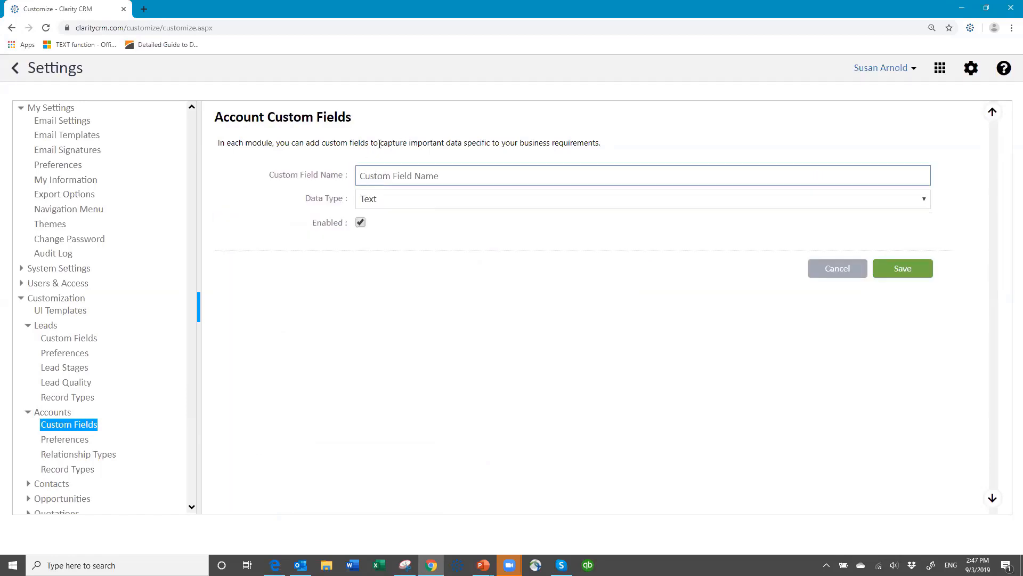
type("Product Interest")
left_click(410, 204)
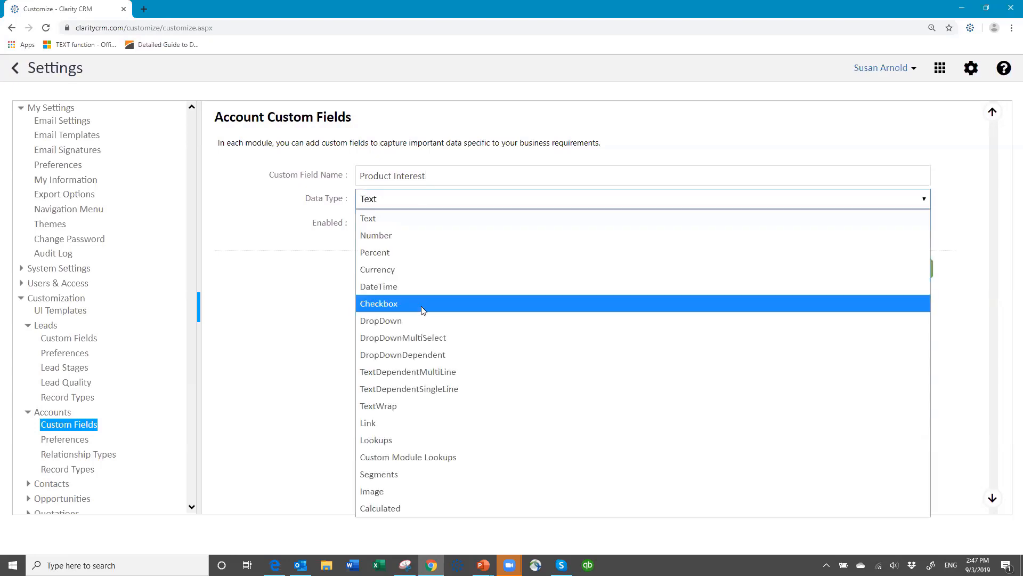
left_click(419, 338)
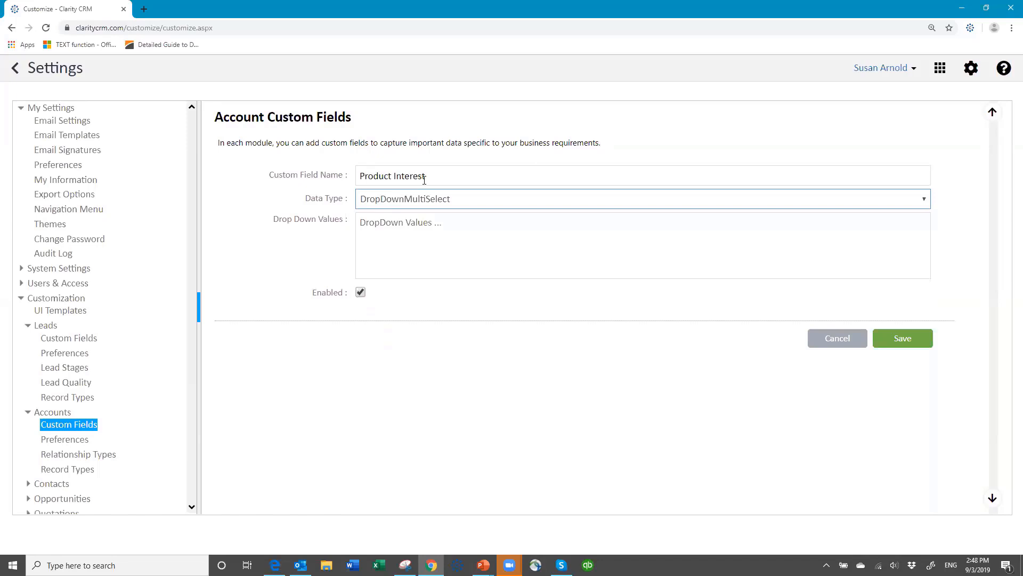
left_click(388, 223)
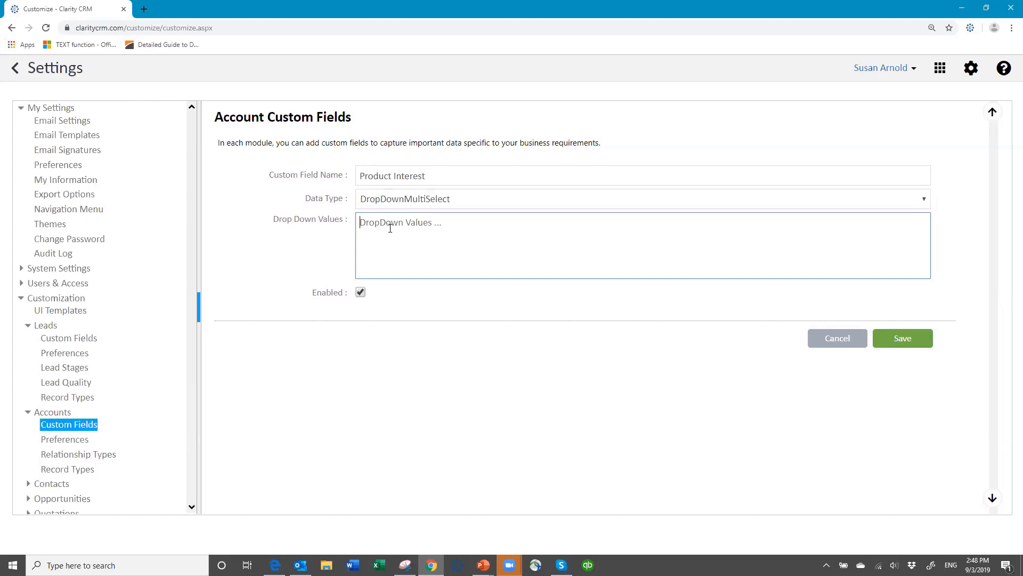
key("ctrl+v")
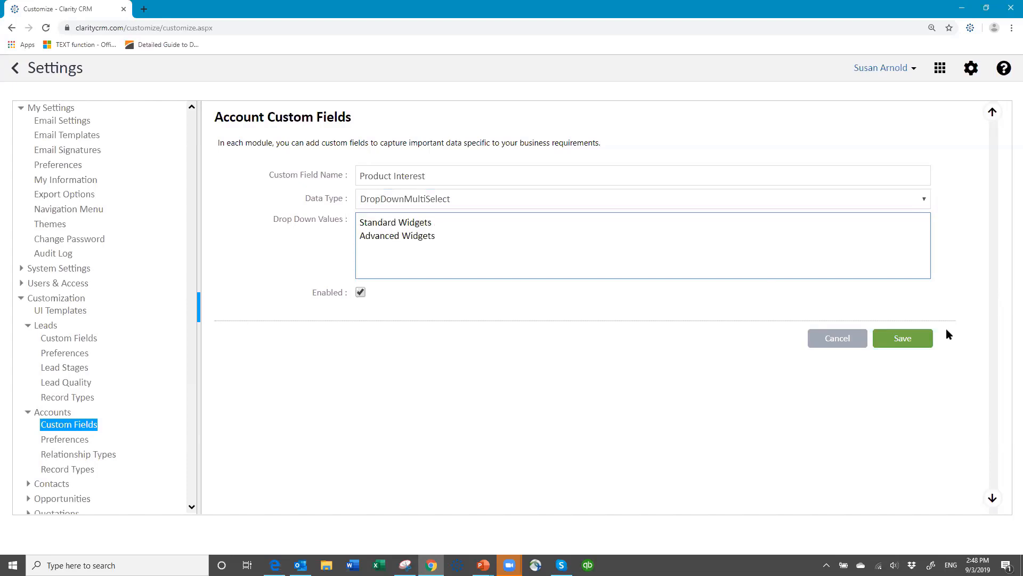
left_click(903, 338)
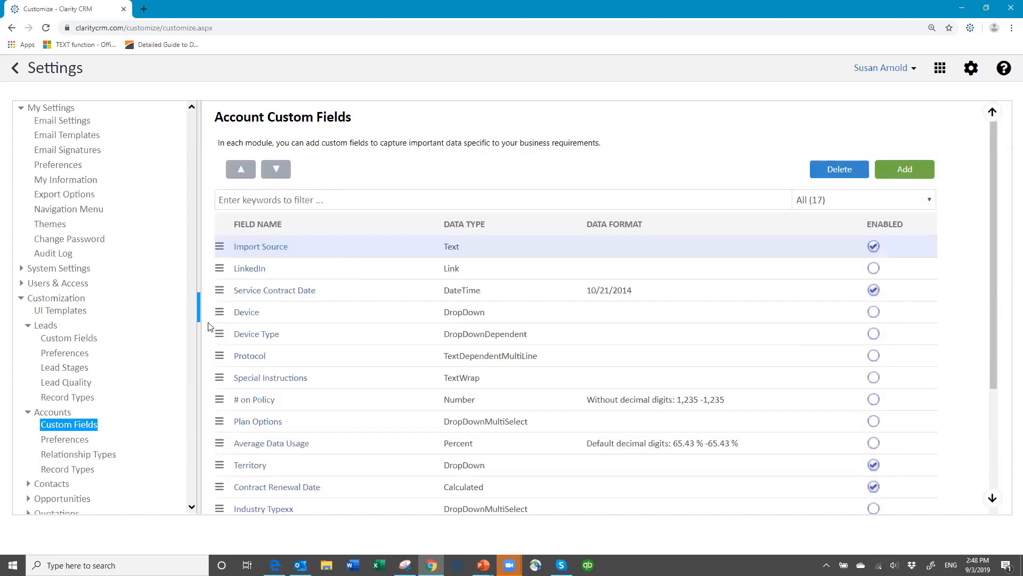
scroll(156, 443, "down", 2)
Create Opportunity field 'Product Interest' as DropDownMultiSelect with pasted Standard Widgets and Advanced Widgets.
left_click(63, 368)
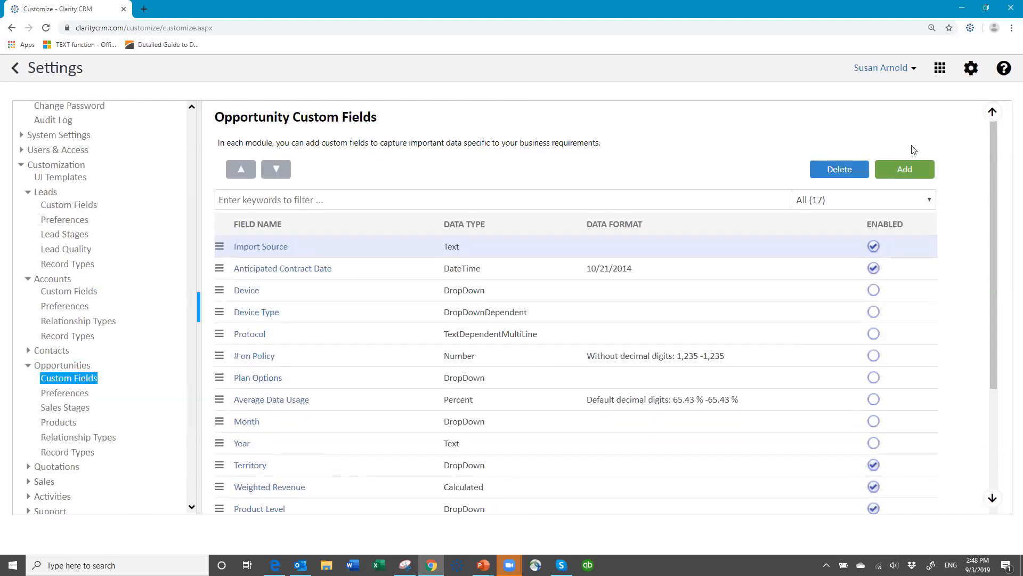
left_click(905, 171)
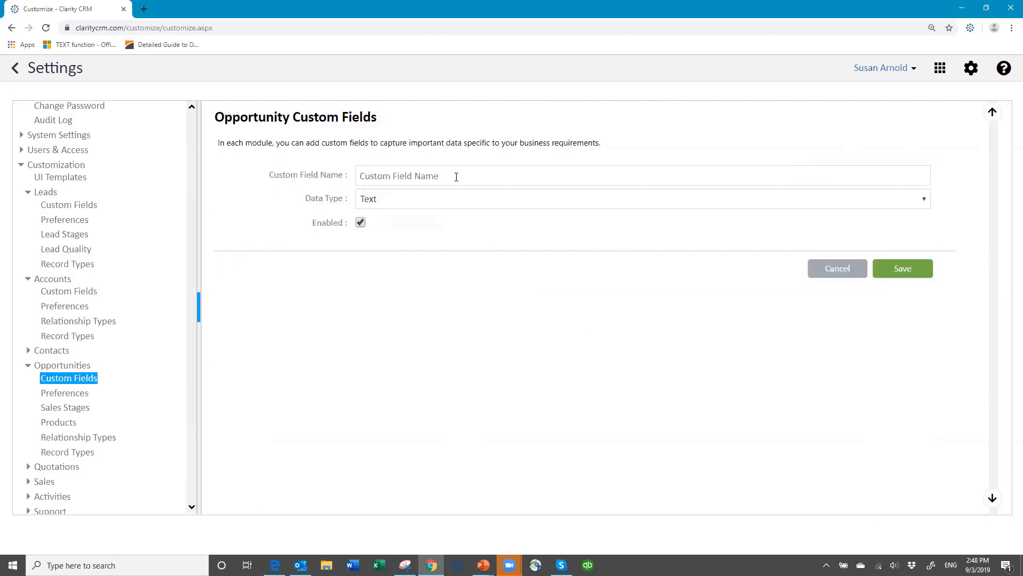
left_click(466, 167)
type("Prod")
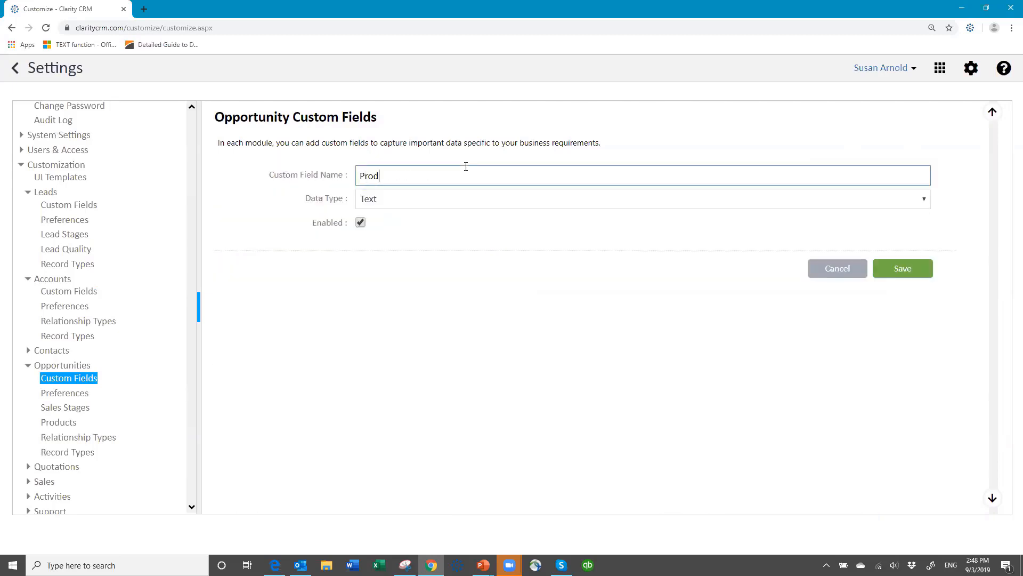
type("uct Interest")
left_click(412, 201)
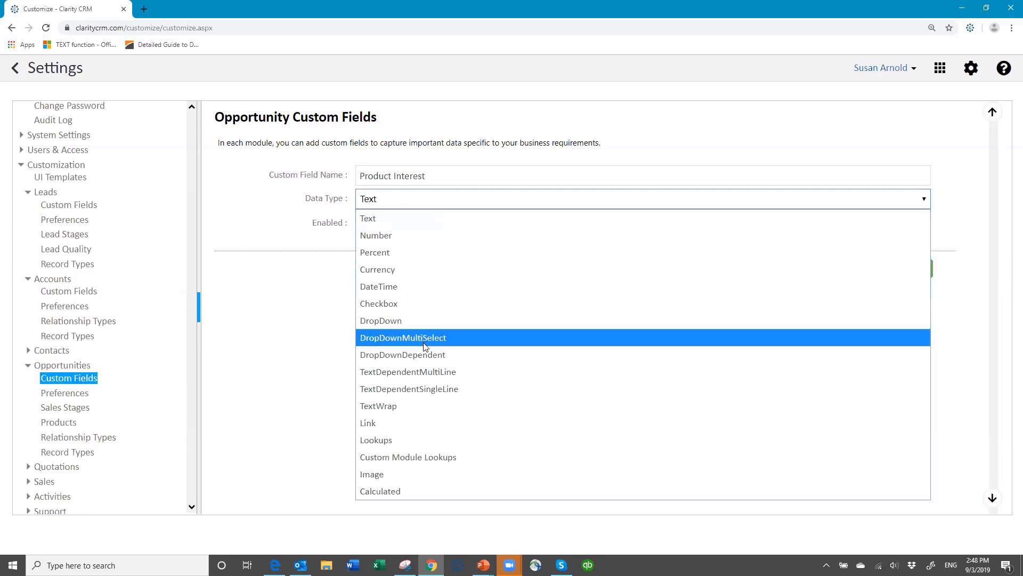
left_click(425, 337)
left_click(391, 228)
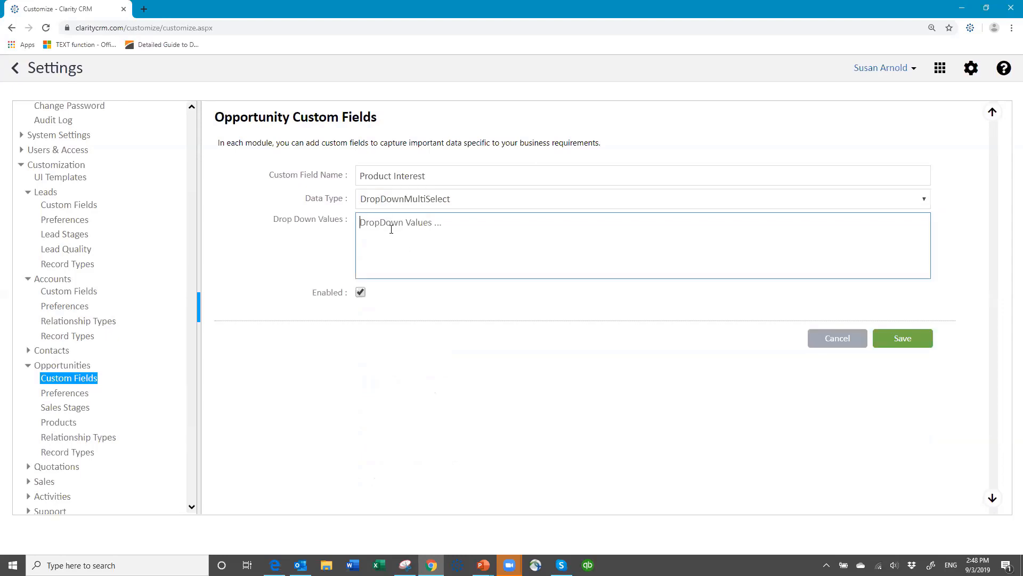
key("ctrl+v")
left_click(887, 335)
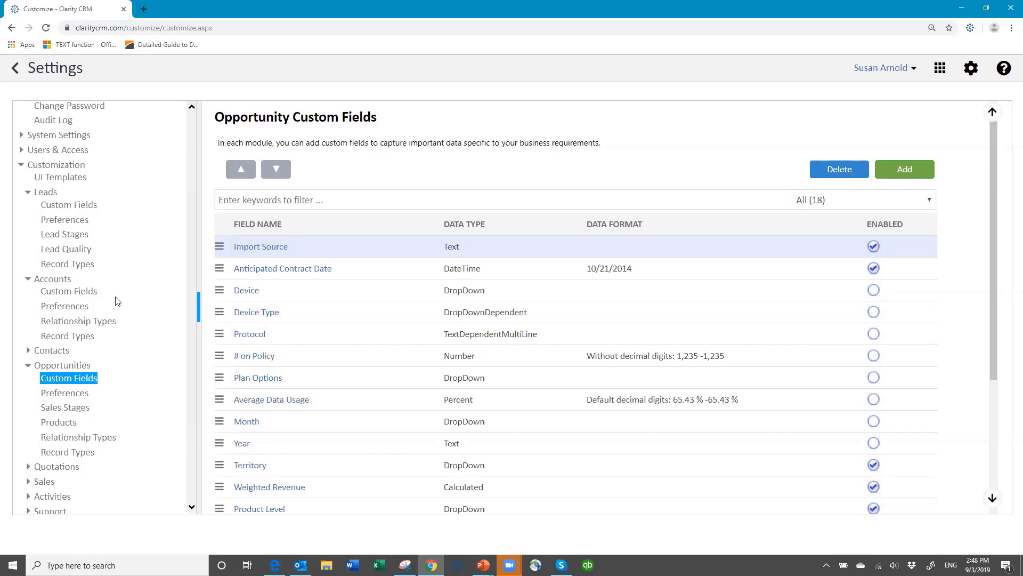
Start a new Account custom field named Status with the DropDown data type.
left_click(79, 291)
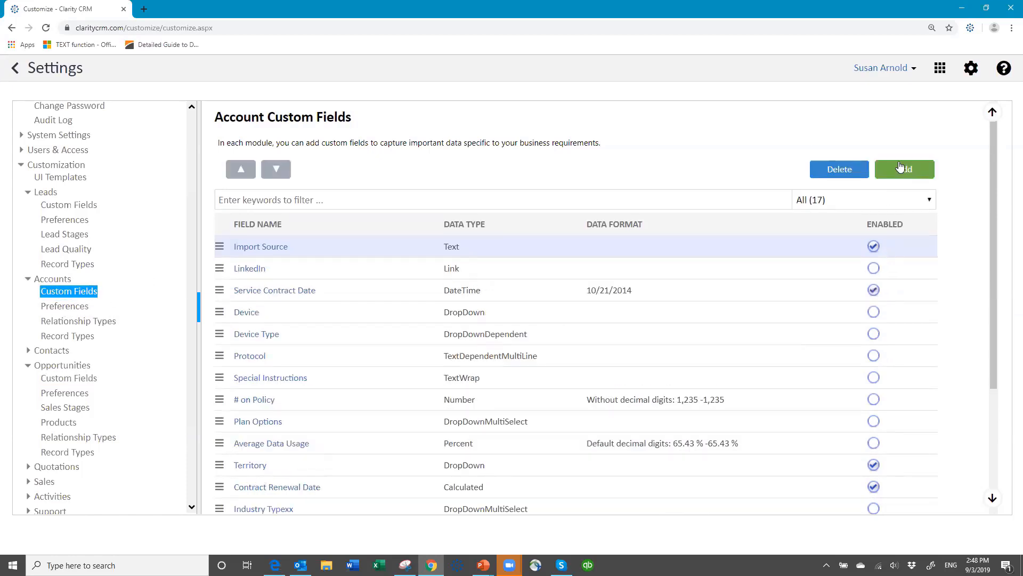
left_click(901, 168)
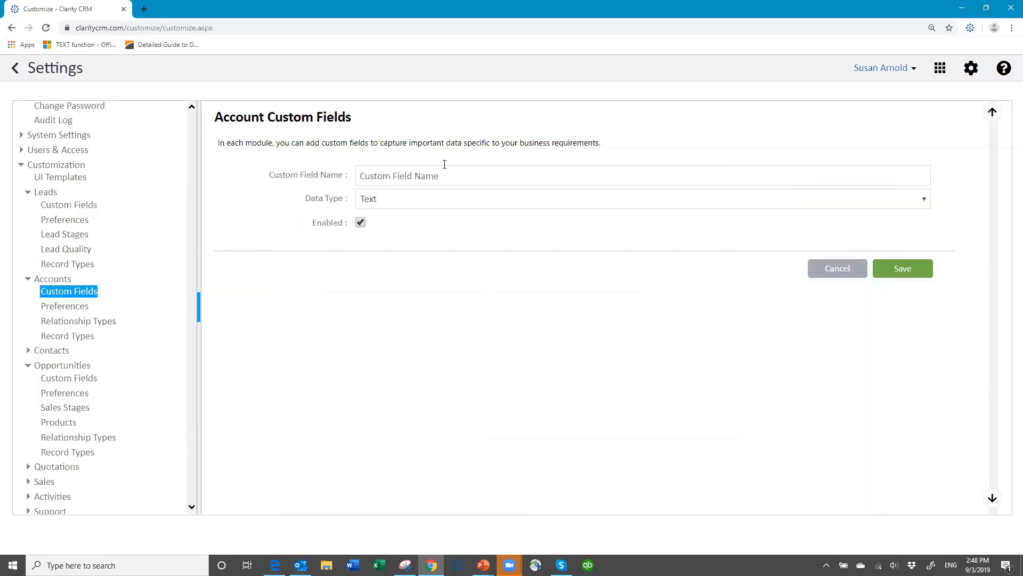
left_click(442, 169)
type("Status")
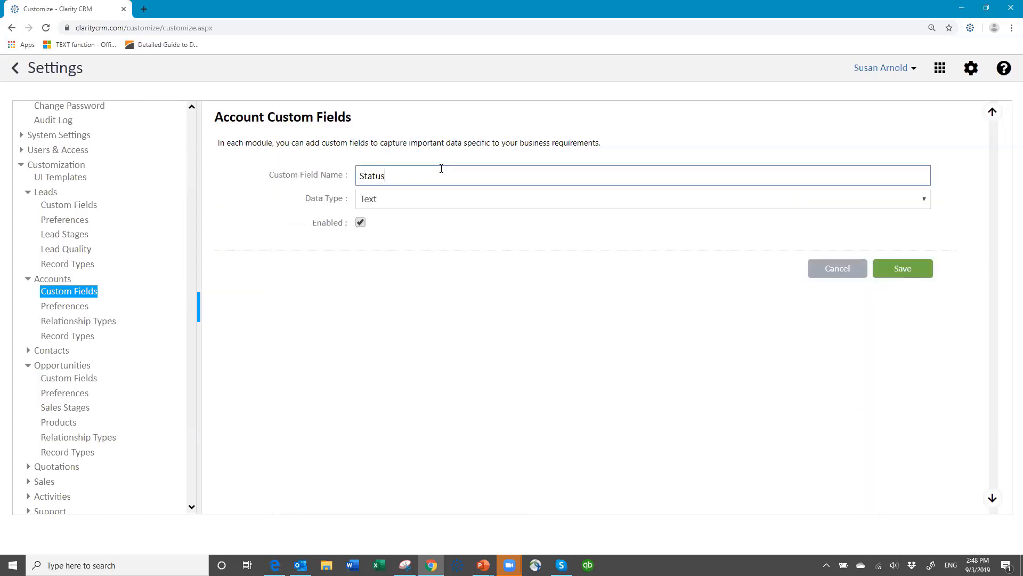
left_click(415, 203)
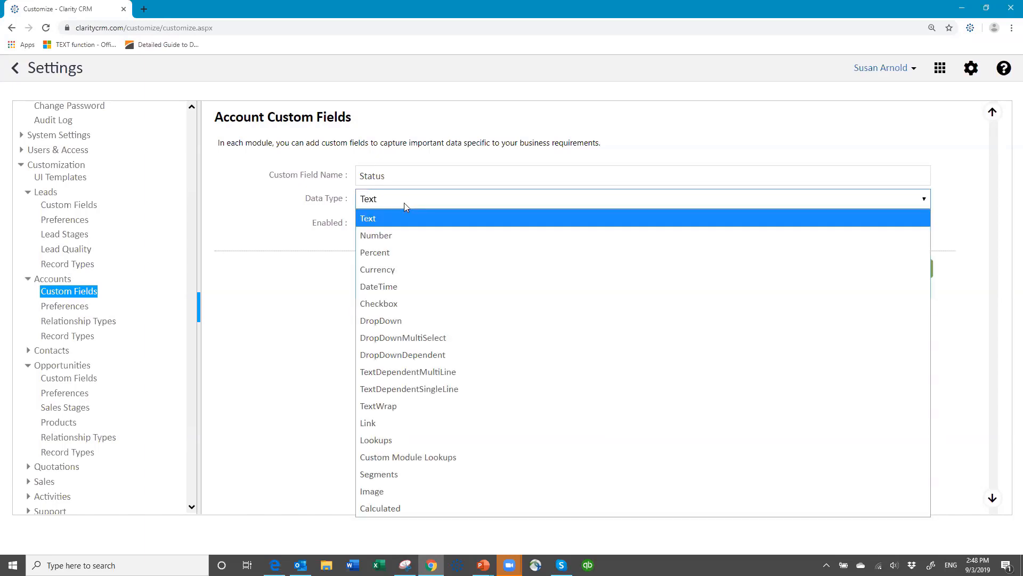
left_click(396, 321)
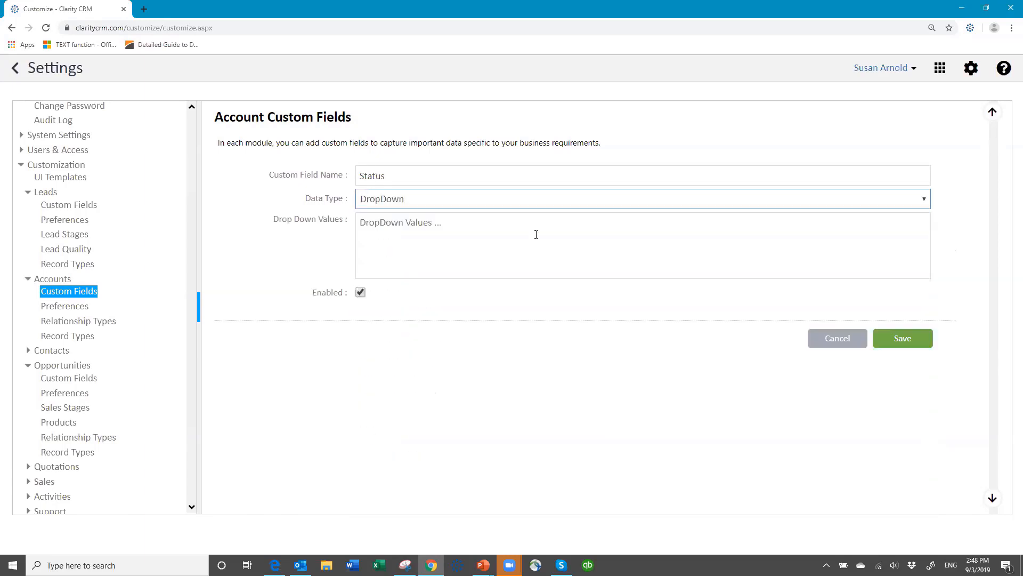
Enter the options Prospect, Active Customer and In-Active Customer on separate lines, and save the field.
left_click(390, 223)
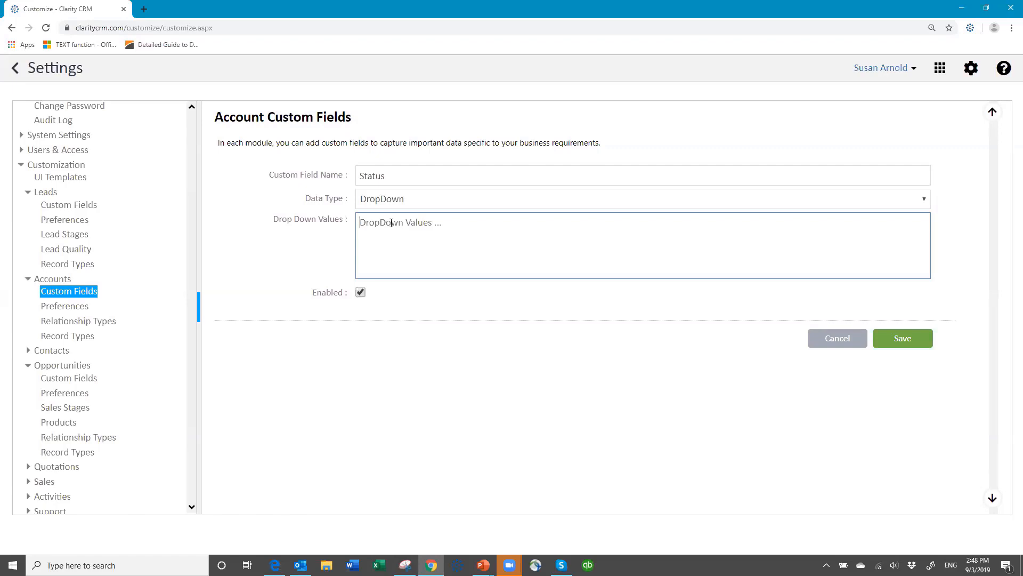
type("Prospect")
key("Return")
type("Activie Cus")
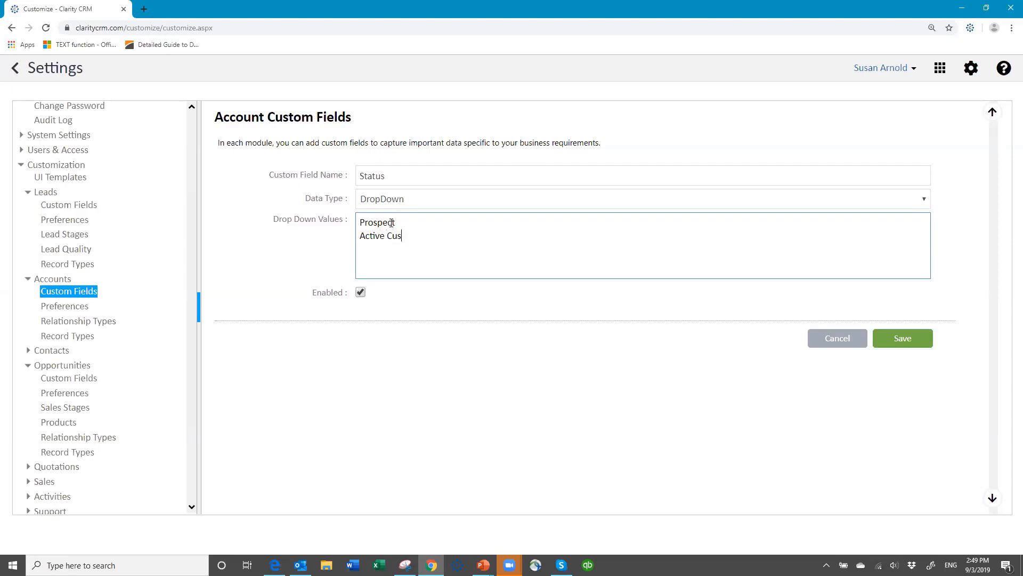
type("tomer")
type(" In")
type("-Activie")
key("BackSpace")
key("BackSpace")
type("e Customer")
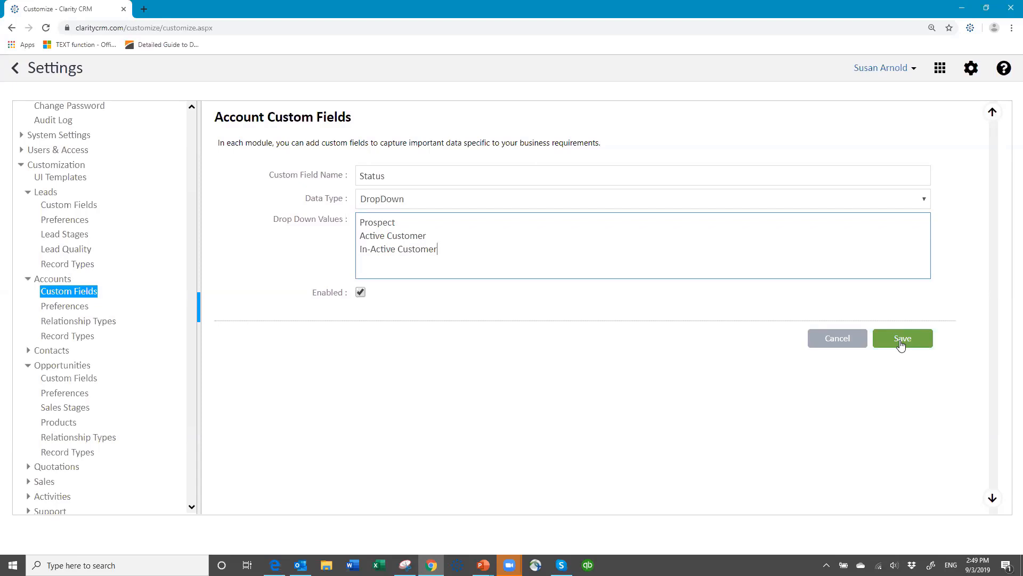
left_click(903, 346)
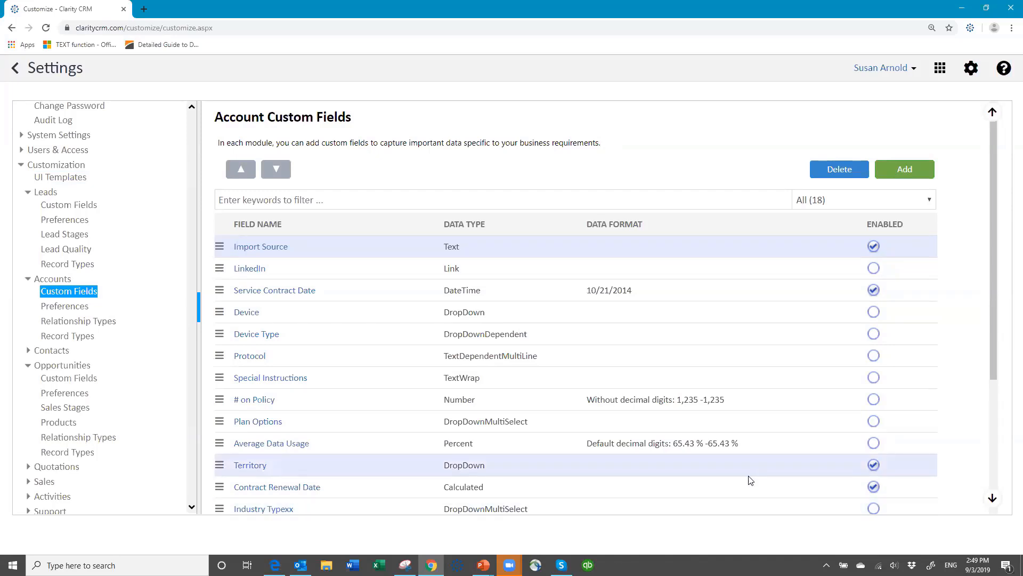
scroll(747, 478, "down", 5)
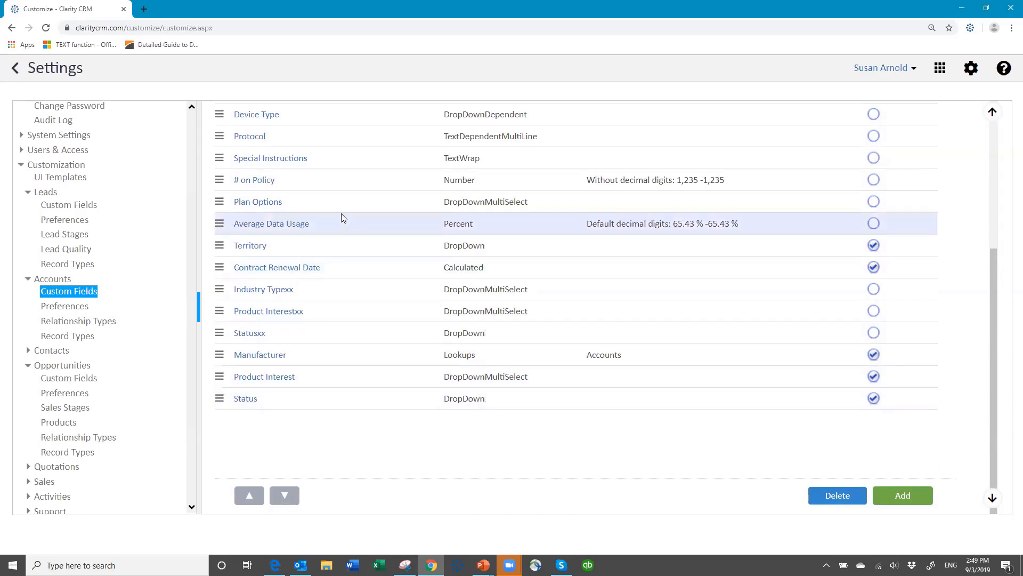
scroll(343, 219, "up", 5)
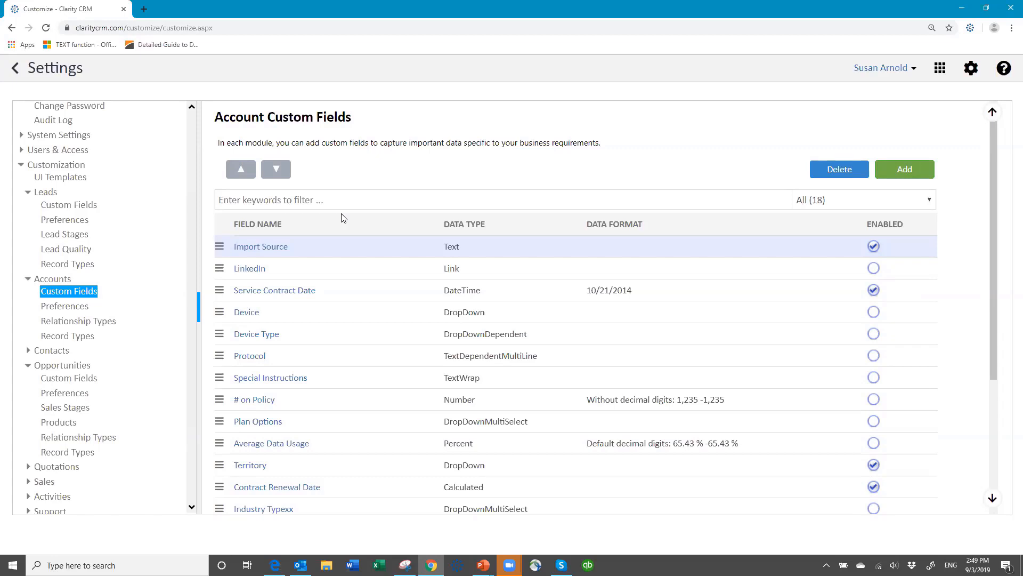
scroll(372, 230, "down", 1)
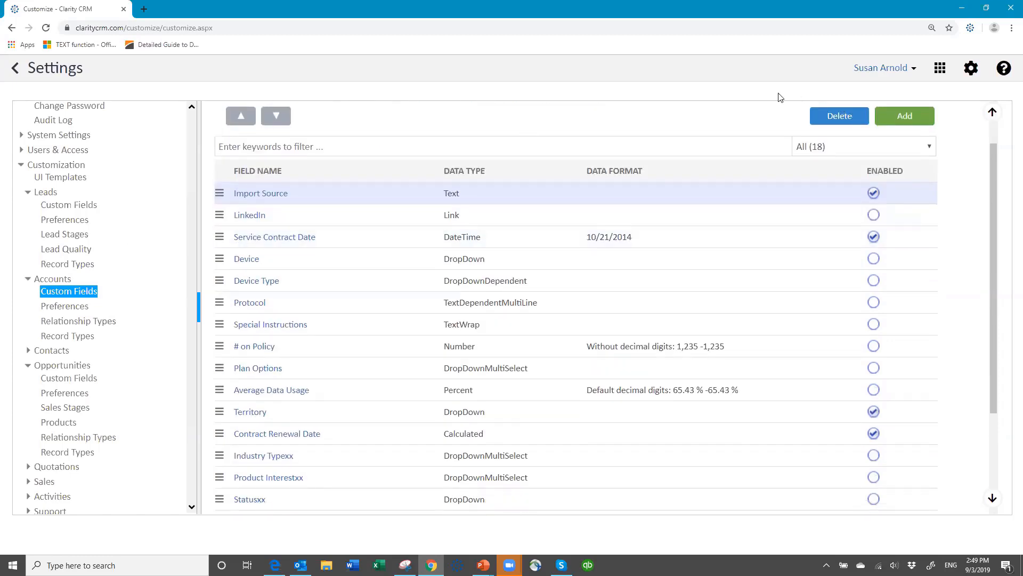
Log out and sign back in with the user name, password and the csdemo4 database.
left_click(916, 69)
left_click(850, 143)
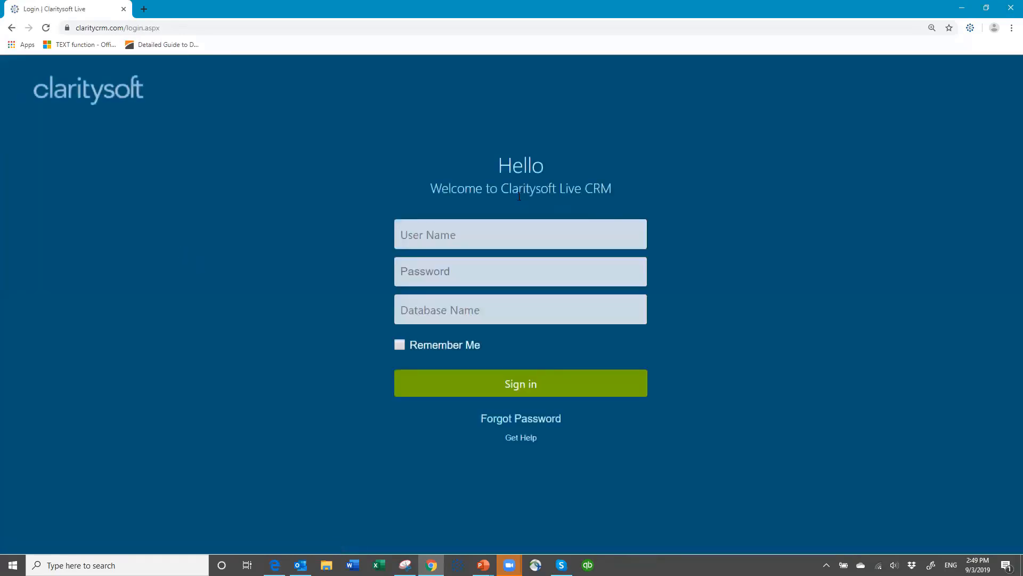
type("susan")
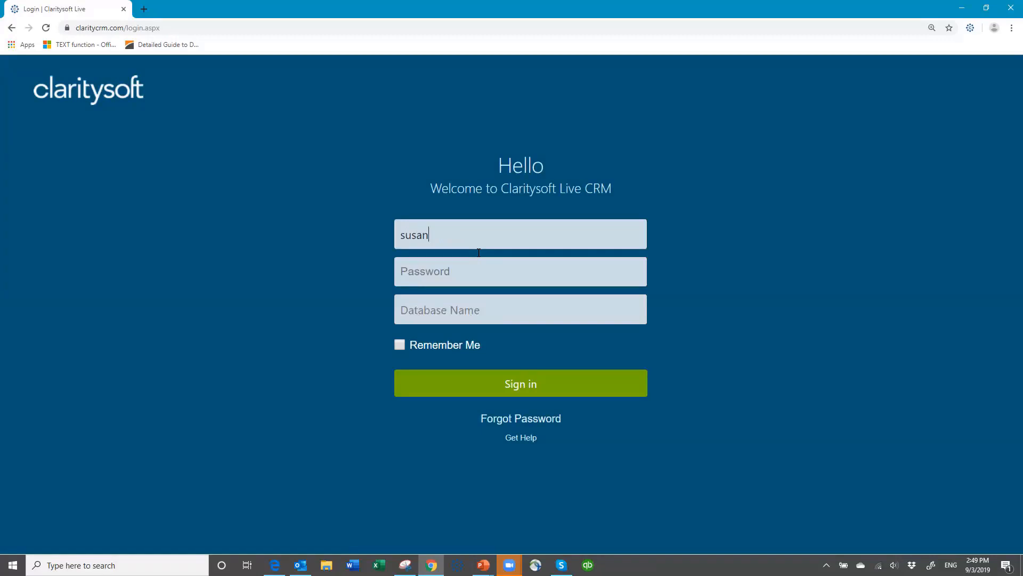
key("Tab")
type("•")
key("Tab")
type("csde")
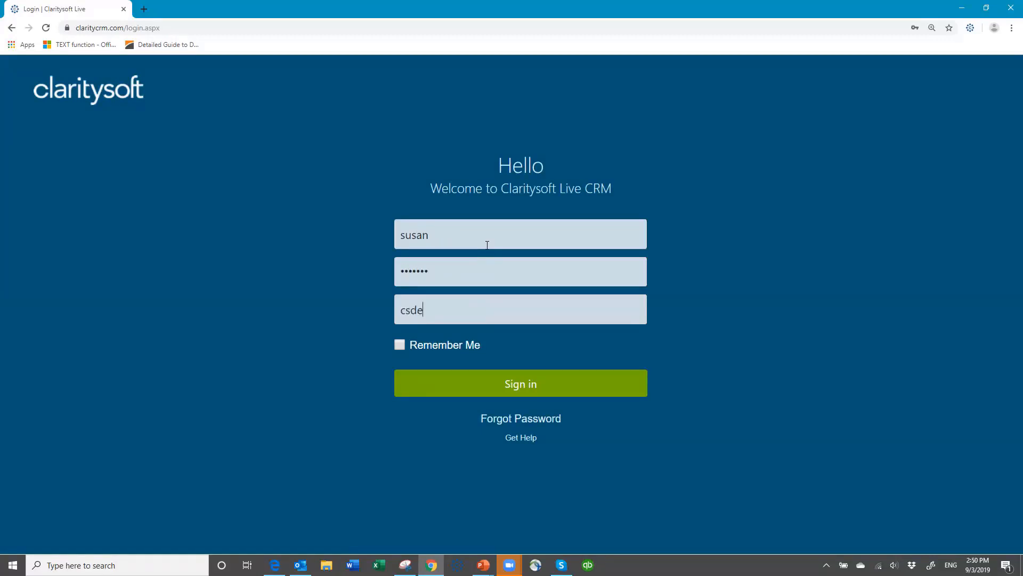
type("mo4")
key("Return")
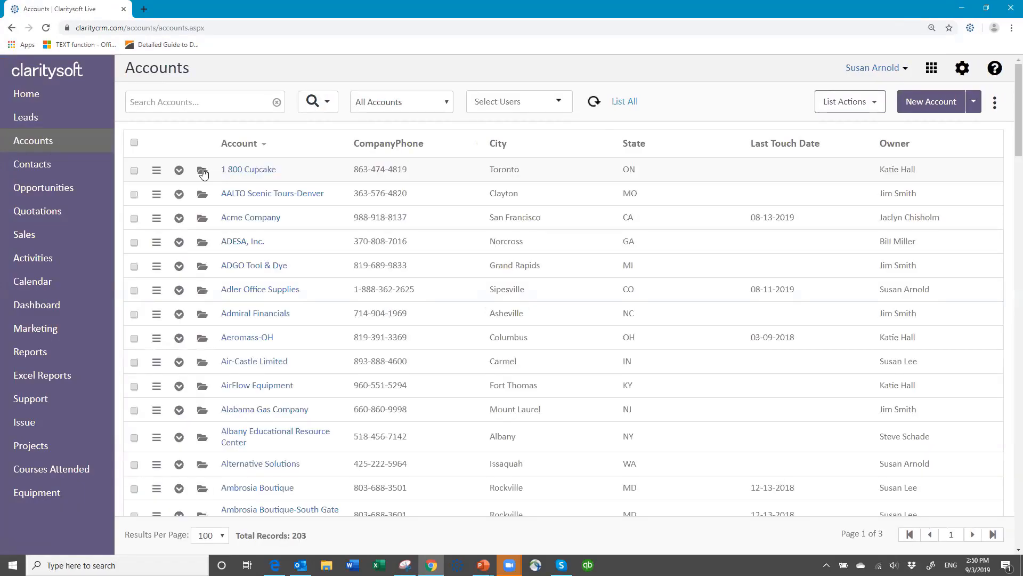
Review the 1 800 Cupcake account's Course Info and Primary fields, then close it without saving.
left_click(202, 171)
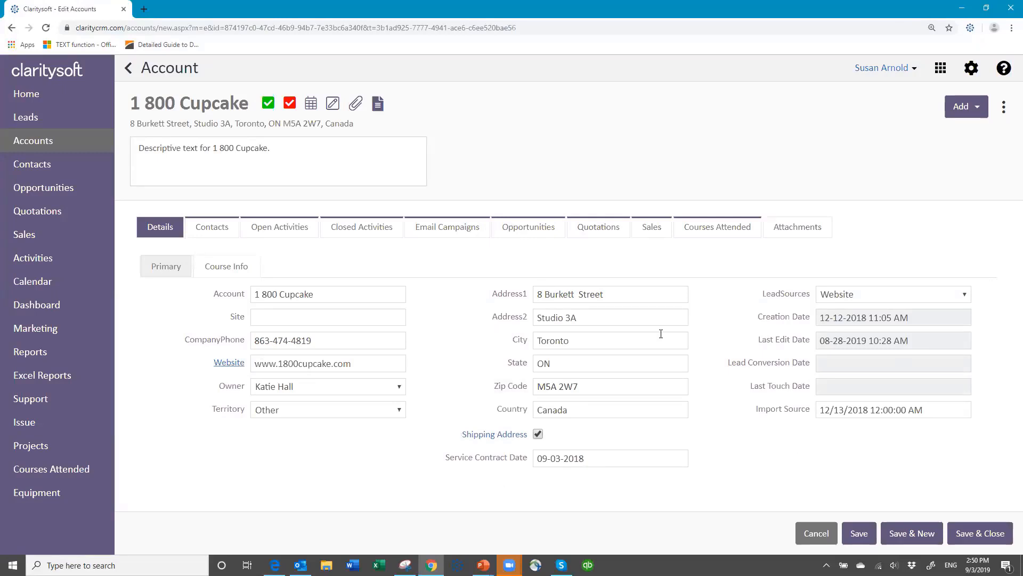
left_click(224, 267)
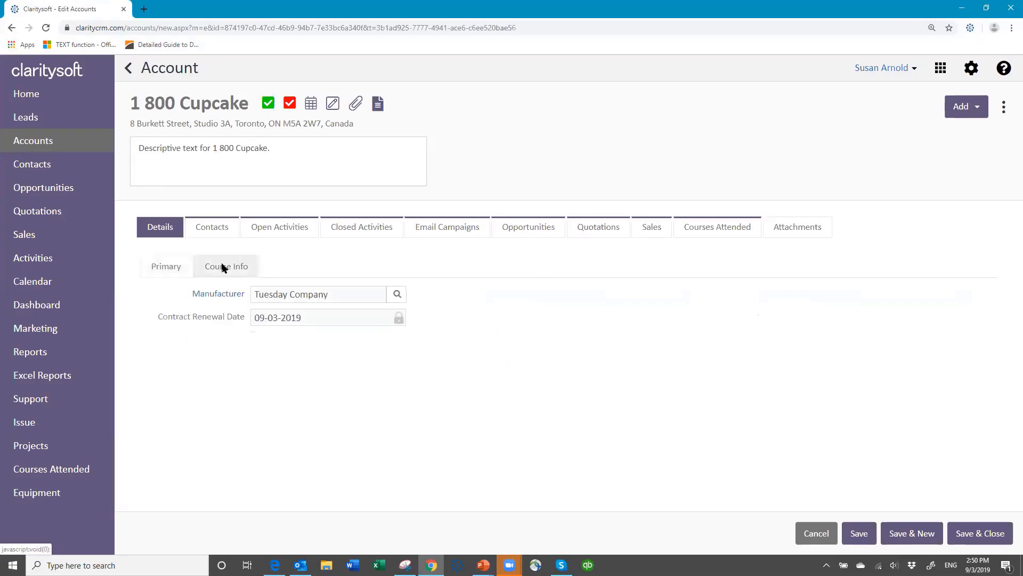
left_click(165, 267)
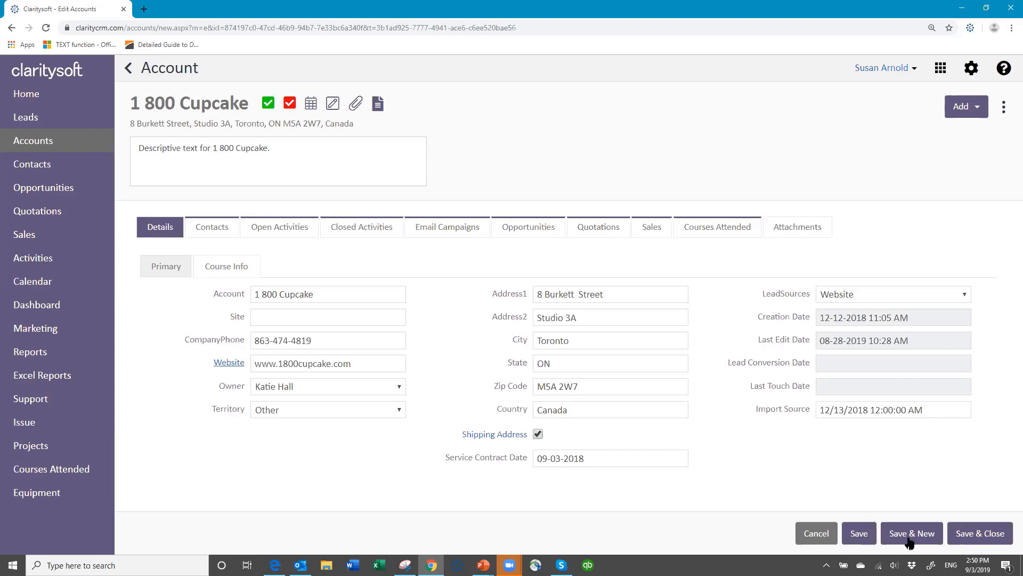
left_click(816, 534)
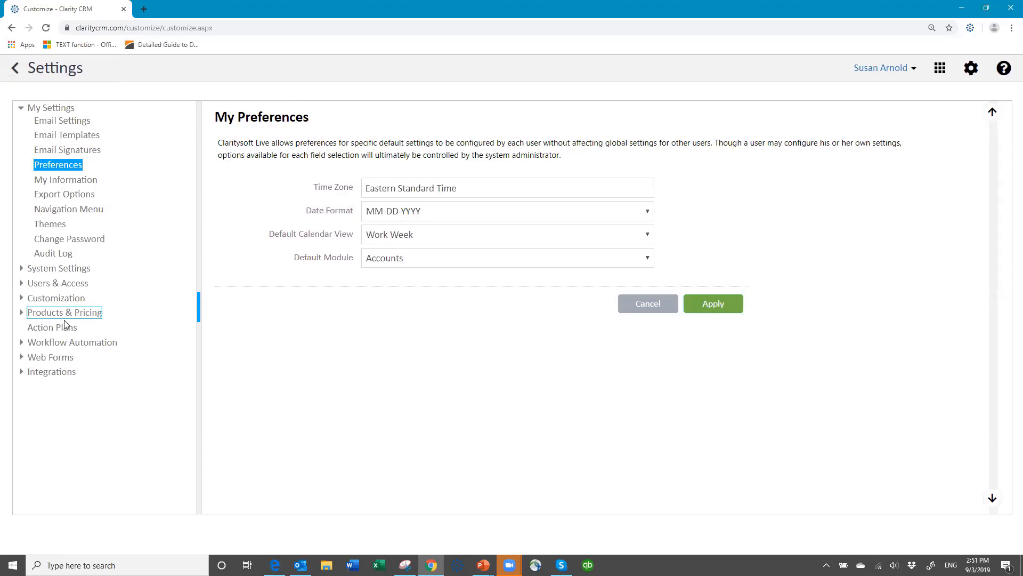
Expand Customization and open the Lead UI Template from the UI Templates page.
left_click(50, 330)
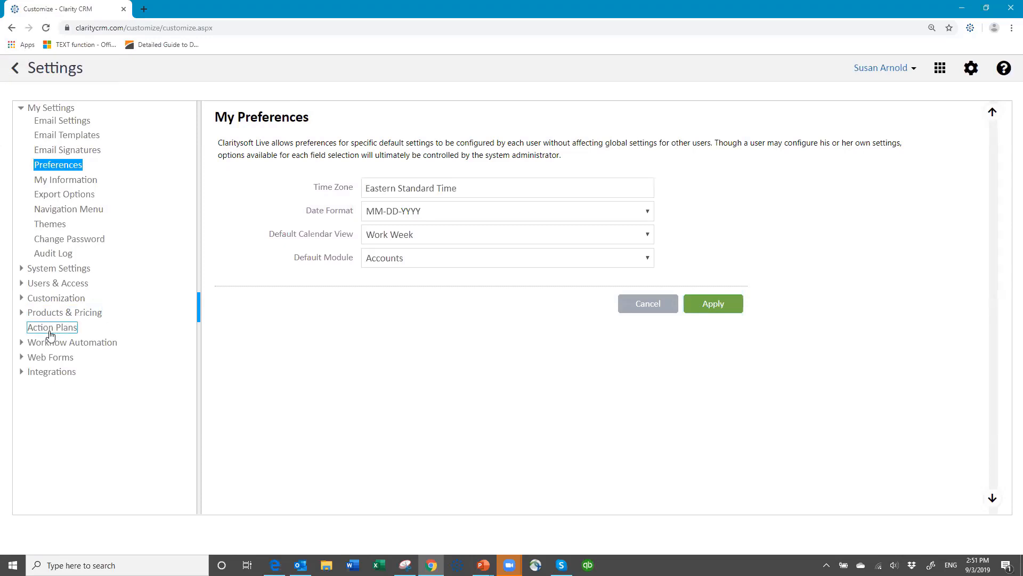
left_click(54, 300)
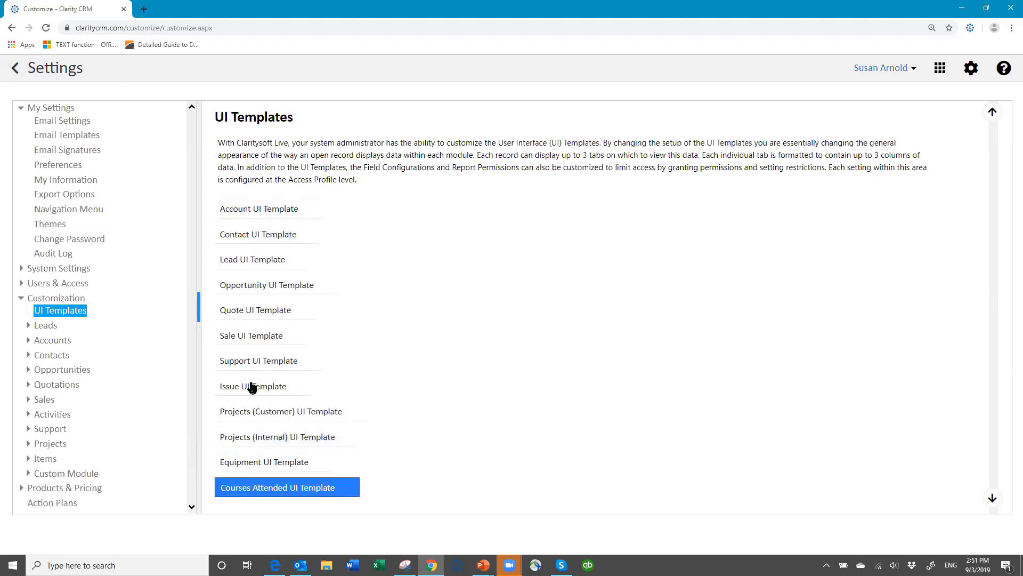
left_click(262, 261)
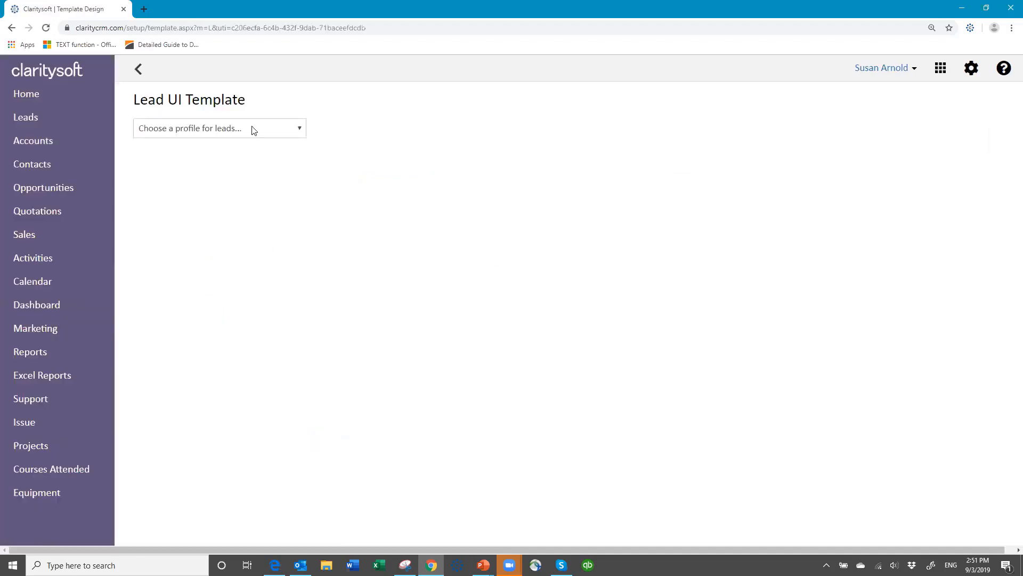
Load the (Base Template) profile layout for leads.
left_click(300, 130)
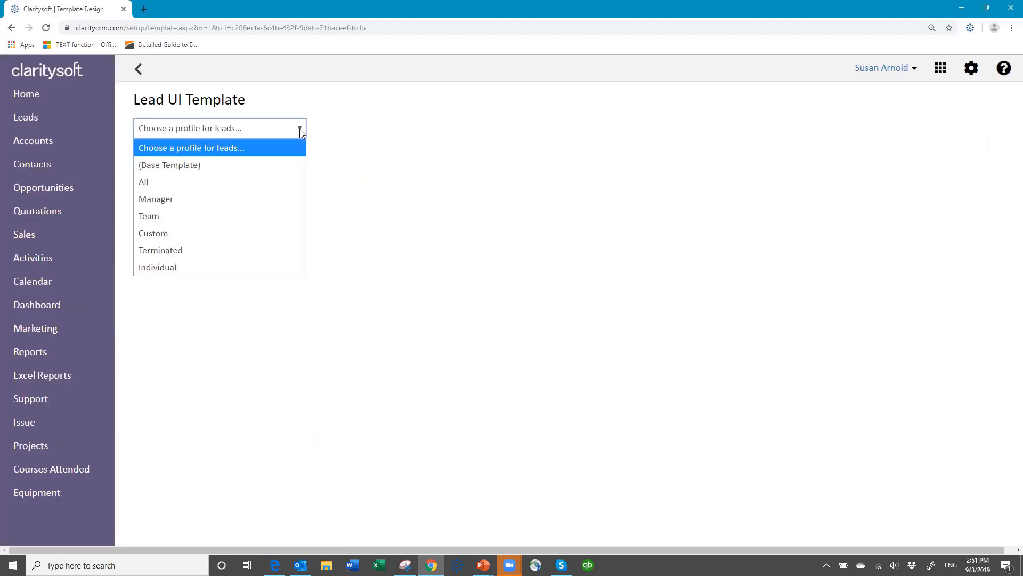
left_click(167, 166)
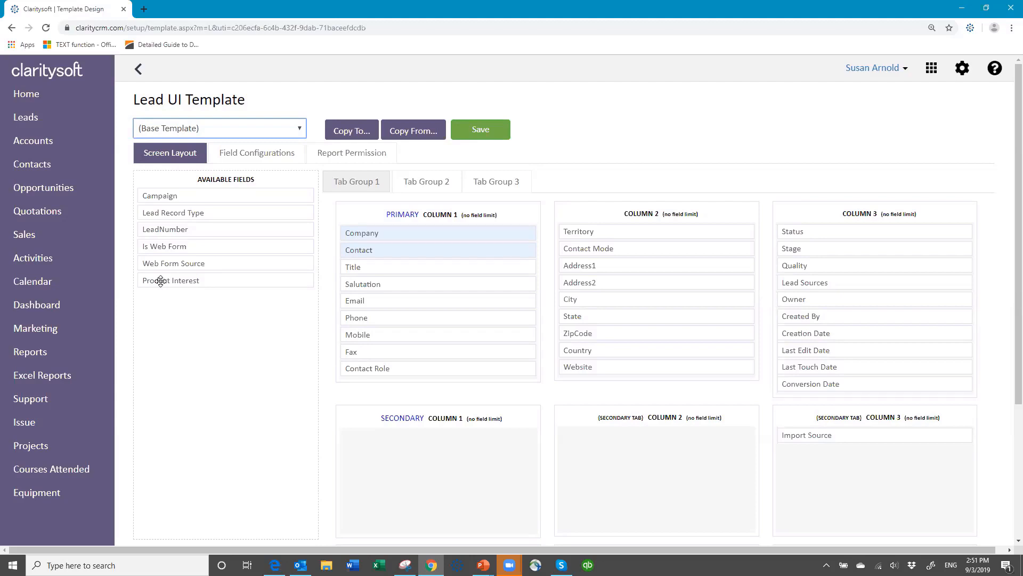
Place Product Interest from Available Fields at the top of Column 2 of the primary layout.
left_click_drag(161, 281, 367, 387)
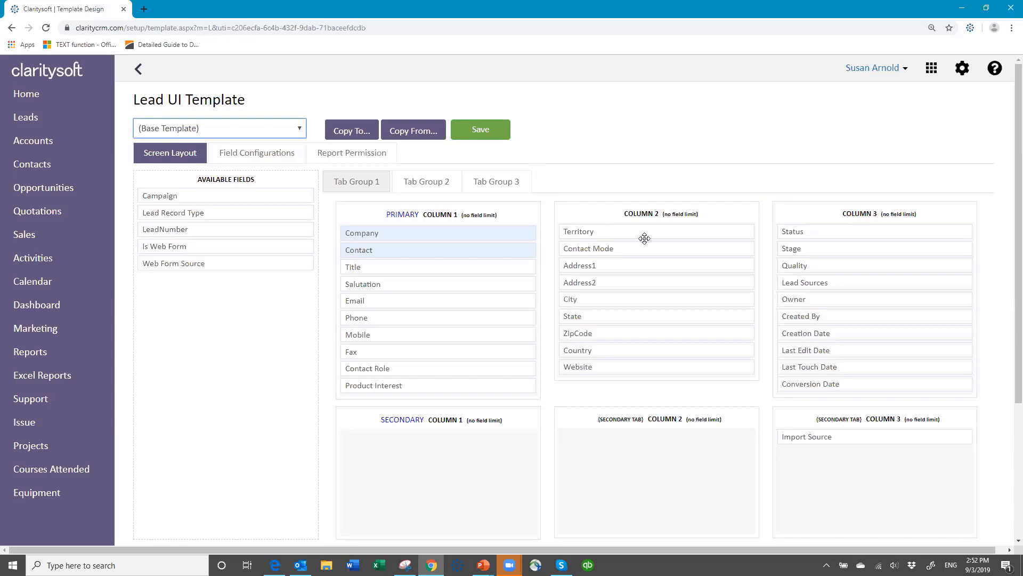
left_click_drag(645, 238, 670, 233)
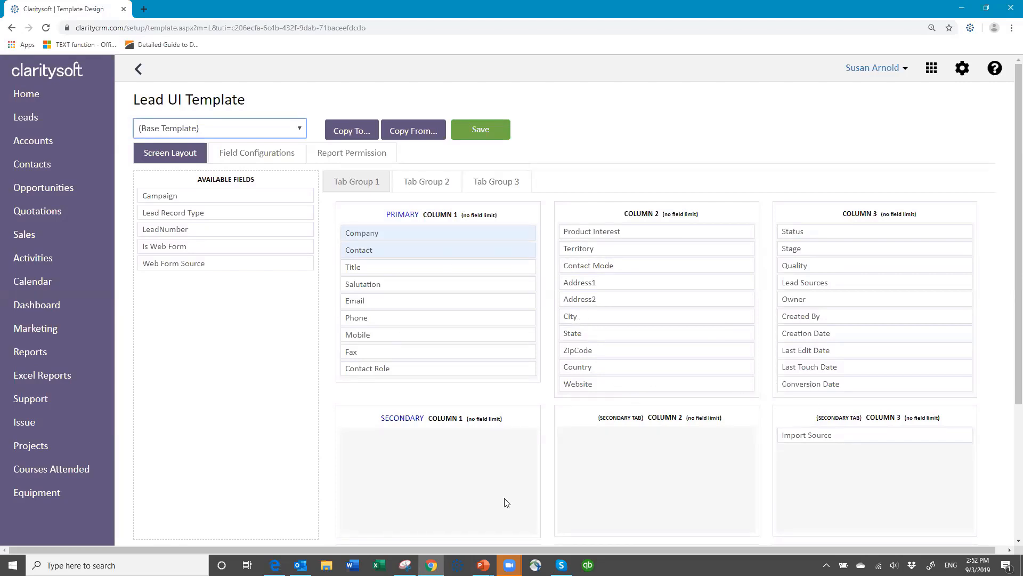
scroll(535, 344, "down", 2)
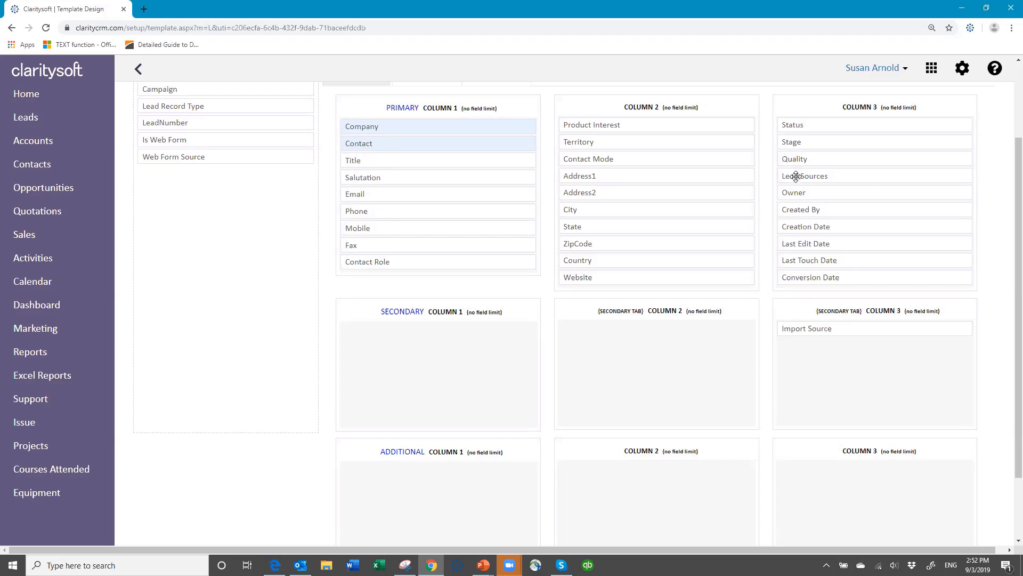
Move Website to the bottom of Primary Column 1, keeping Lead Sources and Country where they were.
mouse_move(794, 176)
left_mouse_down()
mouse_move(593, 204)
mouse_move(457, 274)
mouse_move(382, 411)
mouse_move(363, 337)
mouse_move(543, 335)
mouse_move(818, 181)
mouse_move(811, 167)
mouse_move(801, 176)
left_mouse_up()
left_click_drag(611, 260, 223, 229)
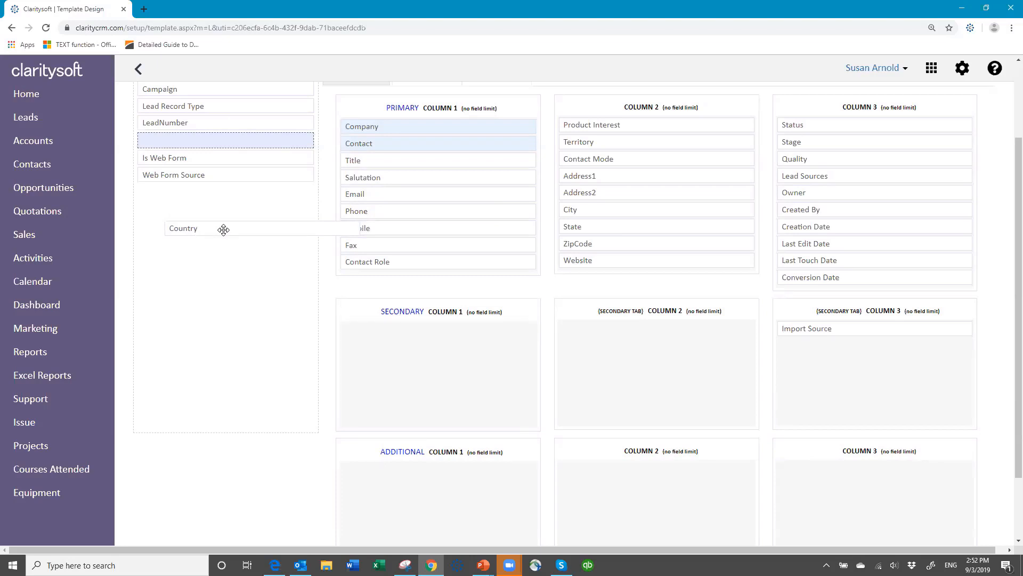
left_click_drag(223, 230, 615, 260)
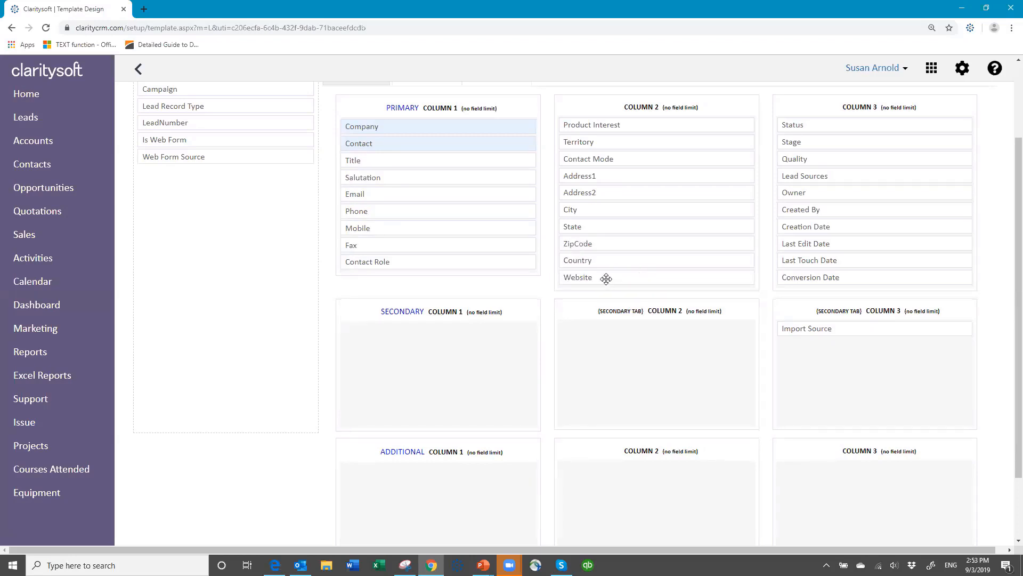
left_click_drag(606, 278, 388, 278)
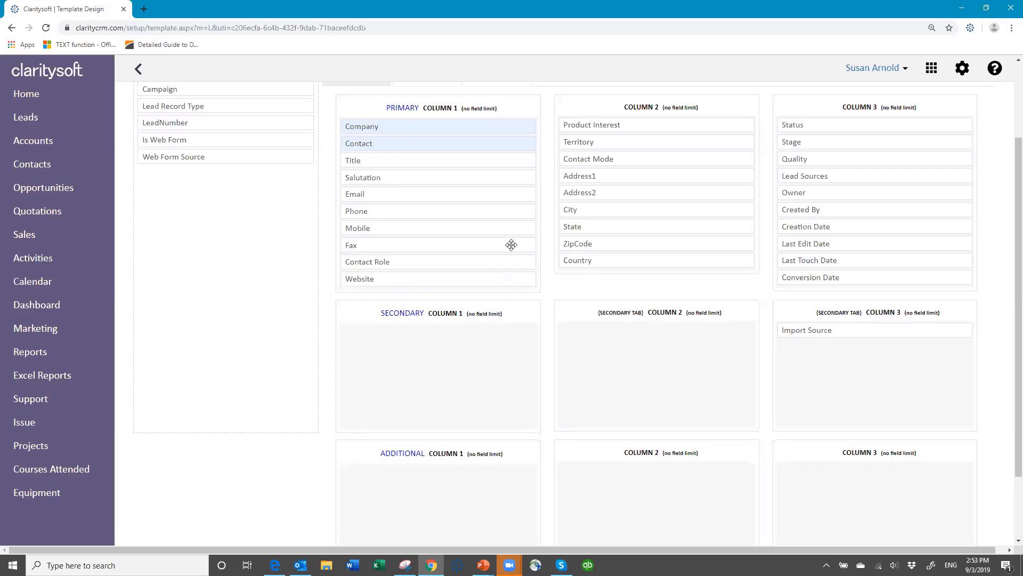
scroll(515, 237, "up", 2)
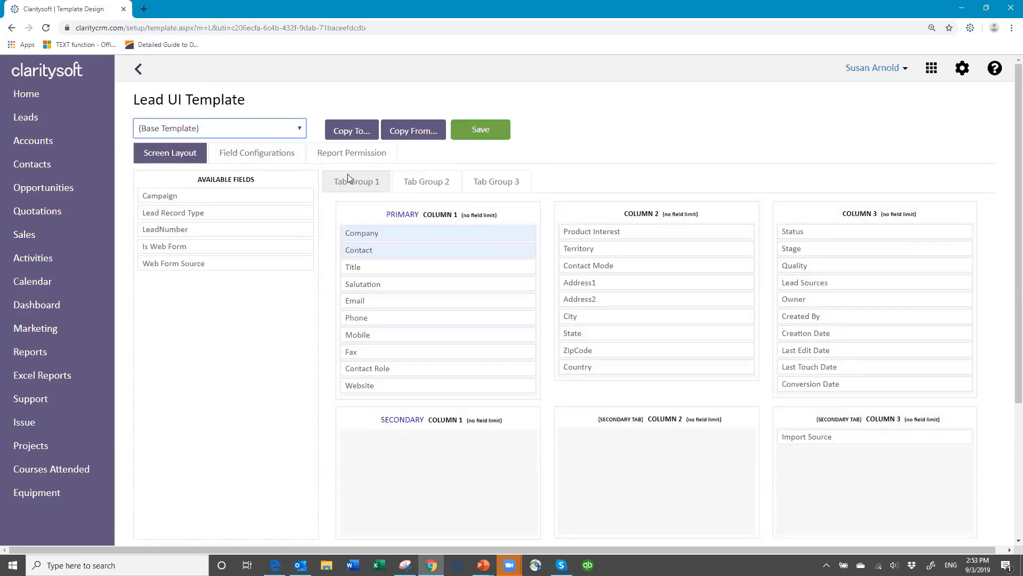
left_click(253, 154)
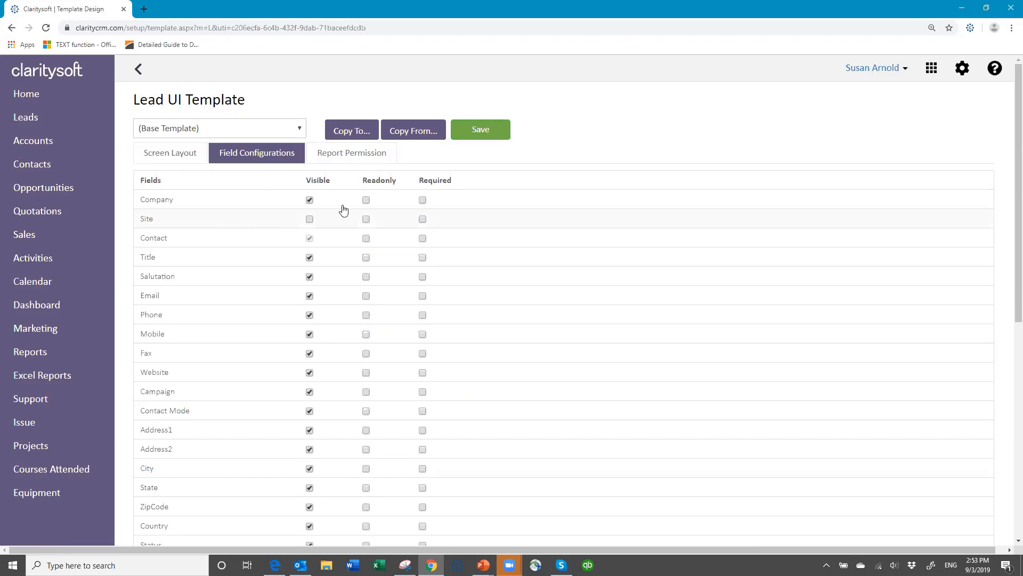
Look over the Visible, Read-only and Required settings of the Base Template lead fields, including Product Interest.
scroll(339, 246, "down", 6)
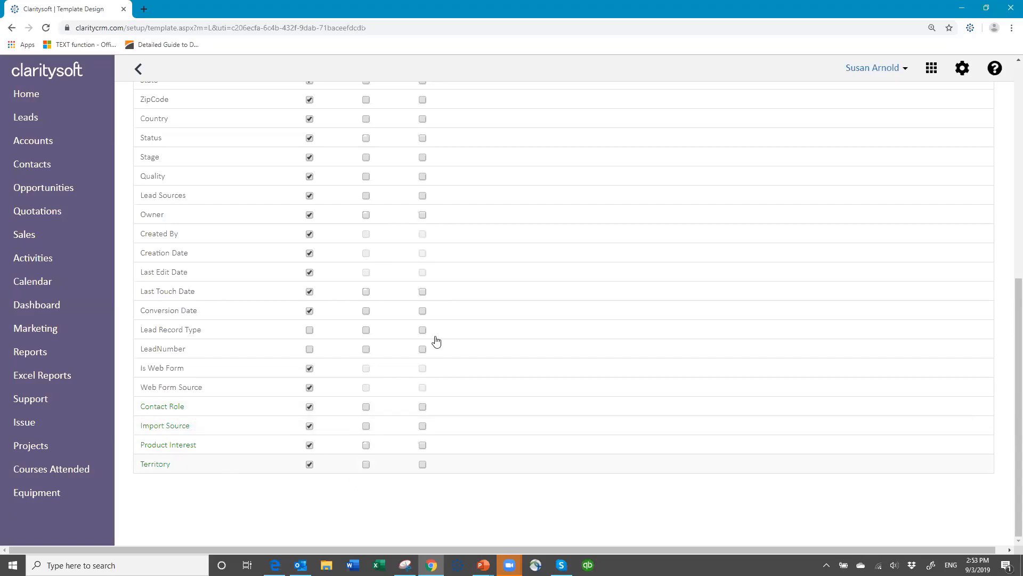
scroll(396, 142, "up", 7)
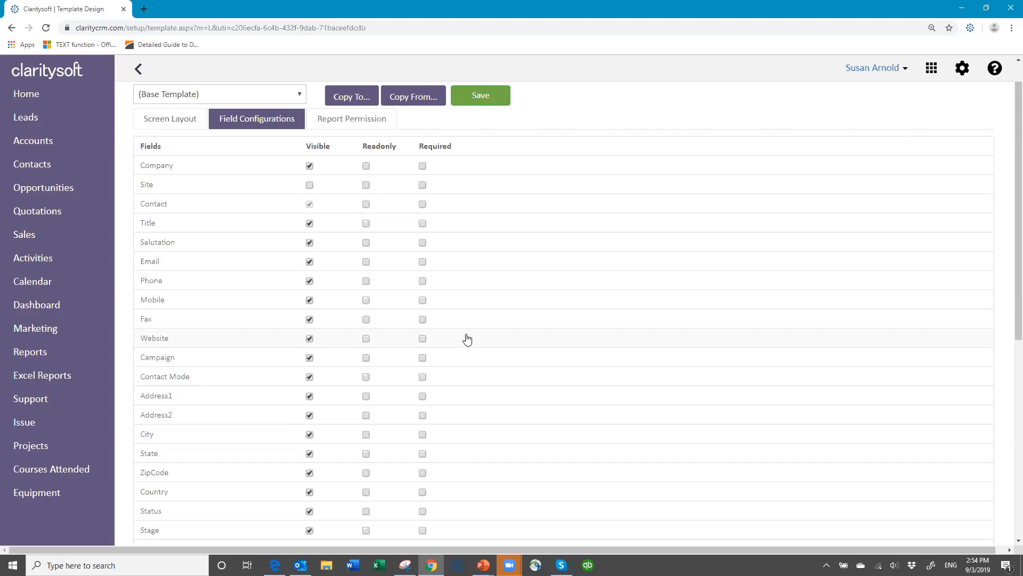
Save the Lead base template field configuration with Site hidden, and acknowledge the confirmation.
scroll(467, 339, "down", 7)
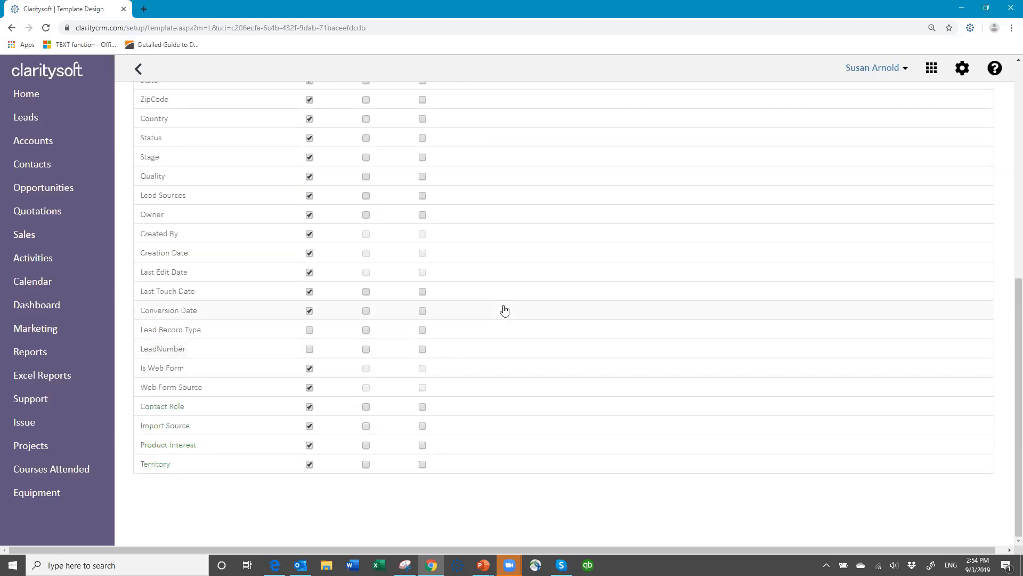
scroll(512, 293, "up", 8)
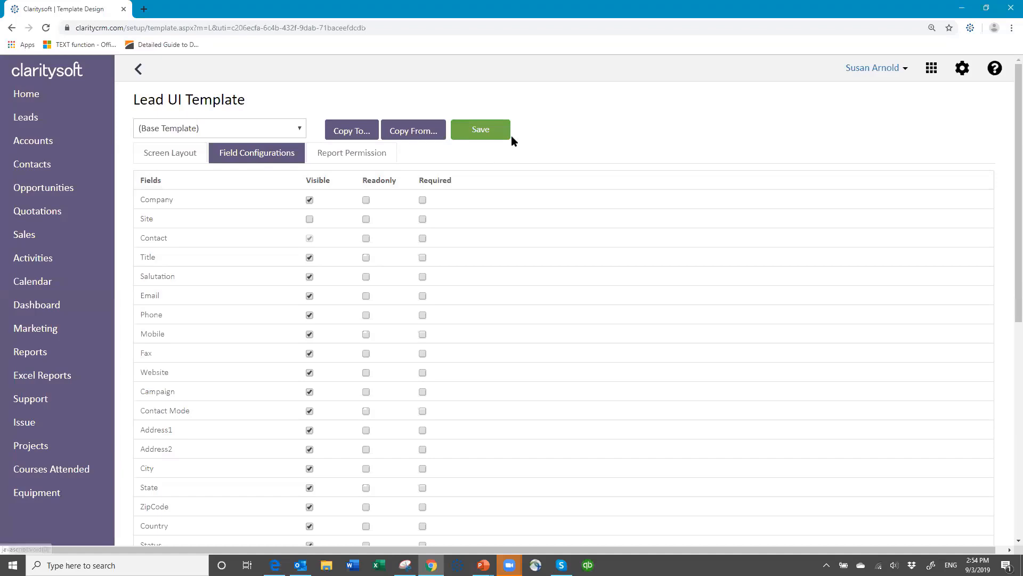
left_click(486, 135)
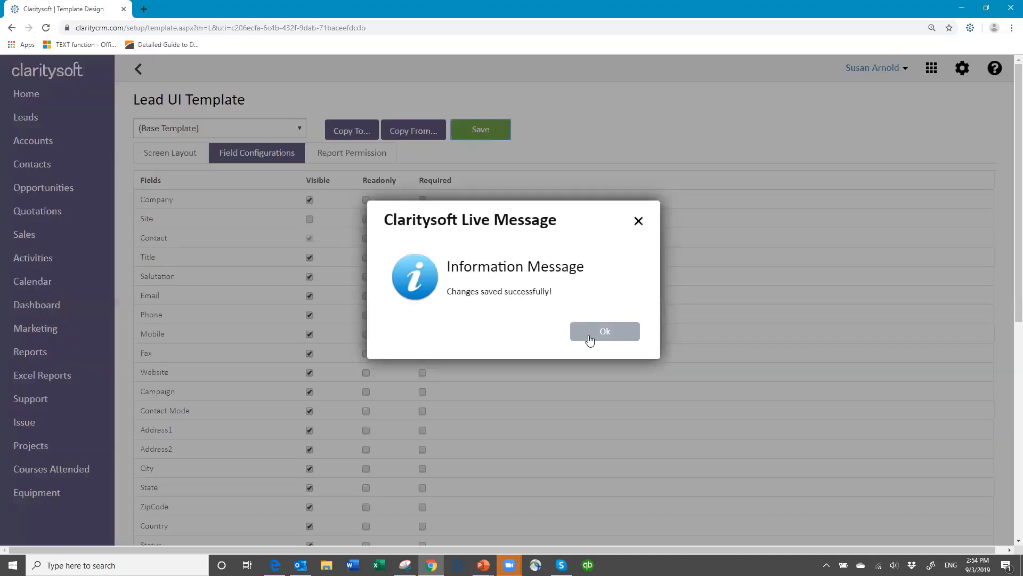
left_click(590, 336)
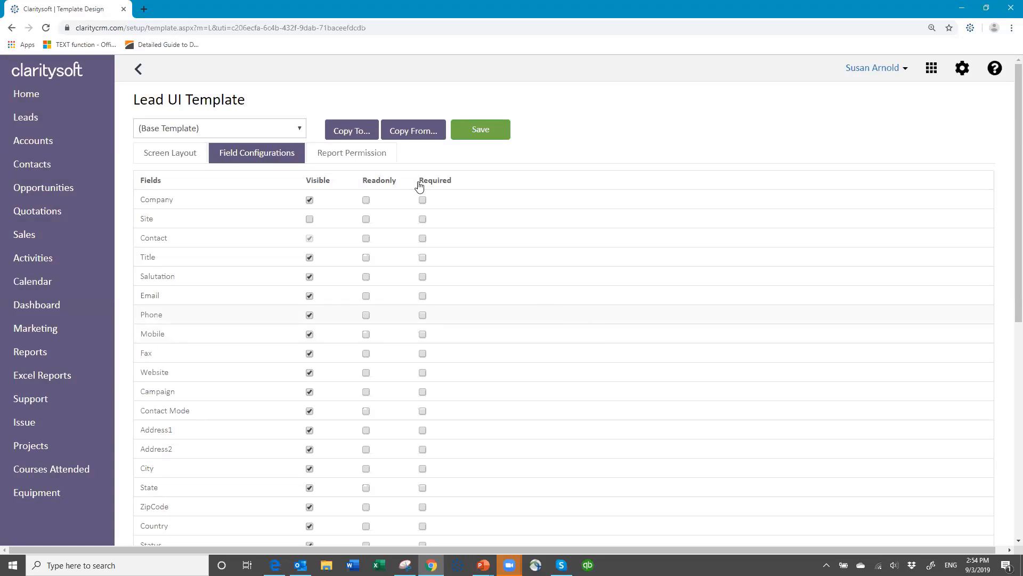
Copy the base Lead layout to the All and Individual access profiles.
left_click(347, 132)
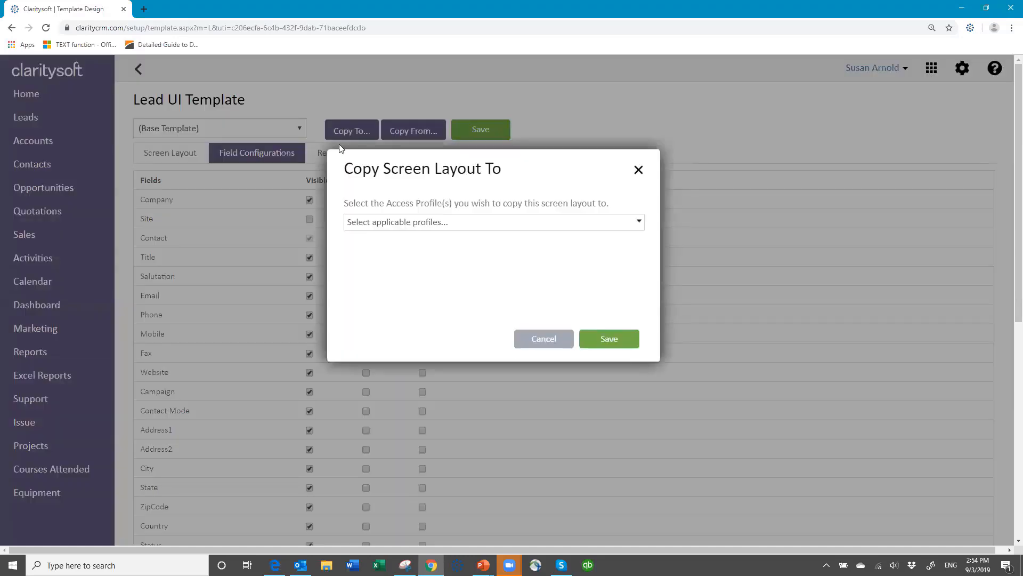
left_click(457, 225)
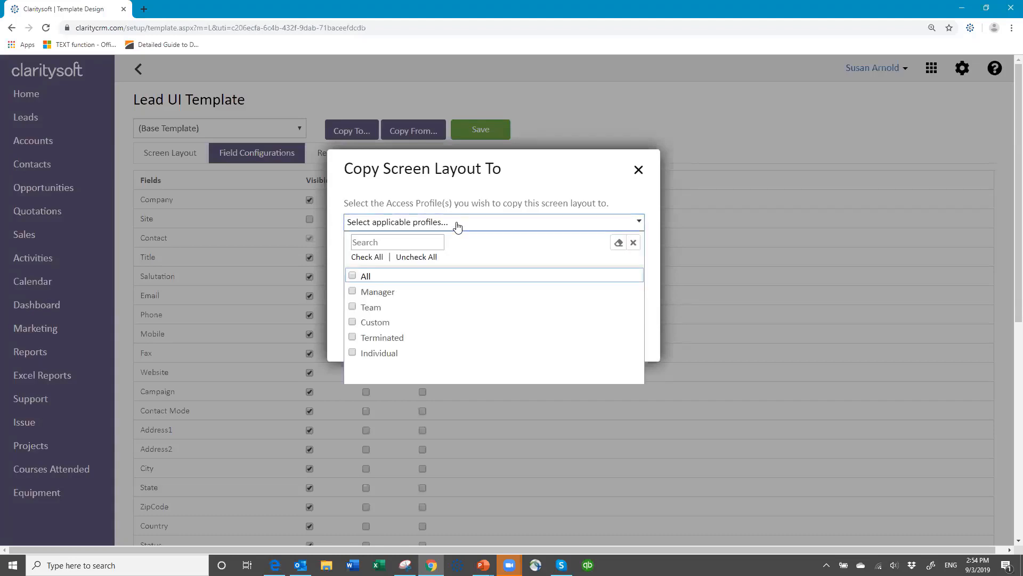
left_click(352, 276)
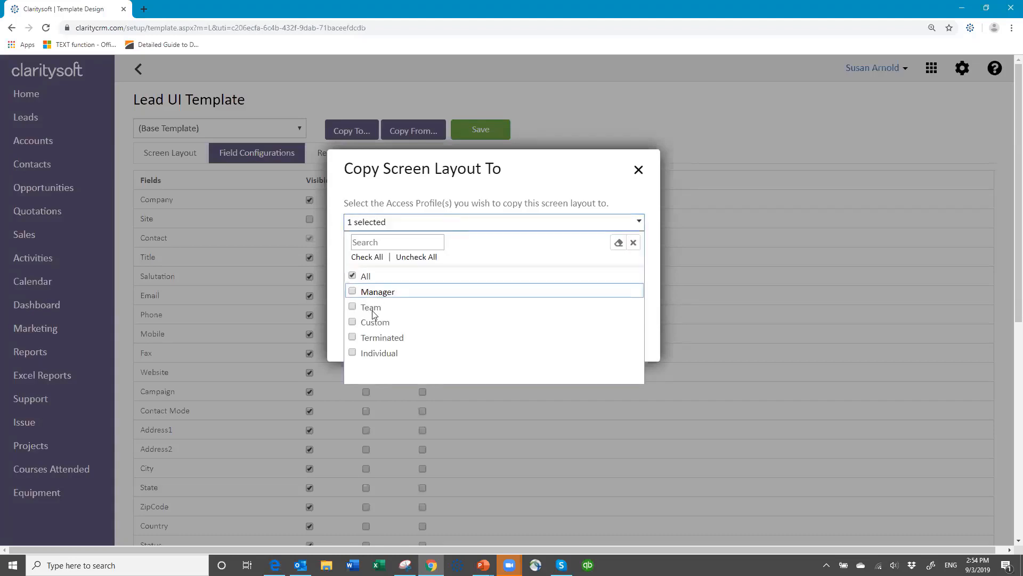
left_click(353, 353)
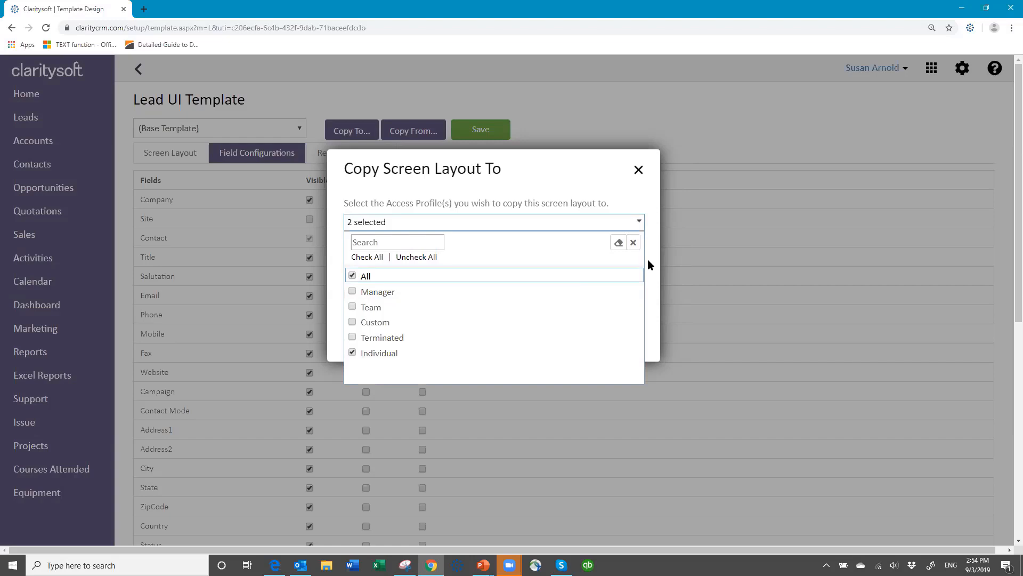
left_click(633, 243)
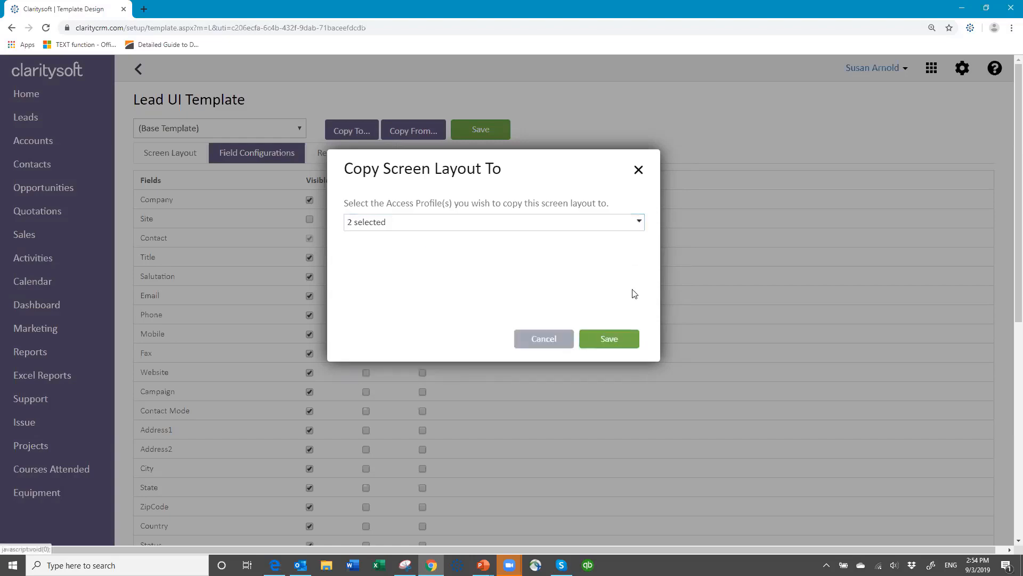
left_click(607, 341)
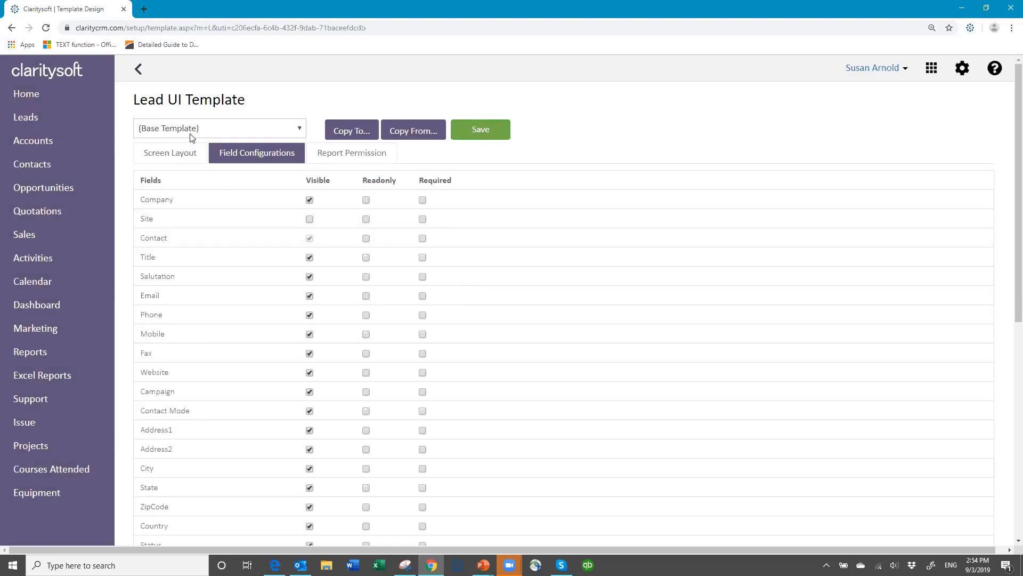
Review the All profile's Lead screen layout, then go back to the UI Templates list.
left_click(299, 133)
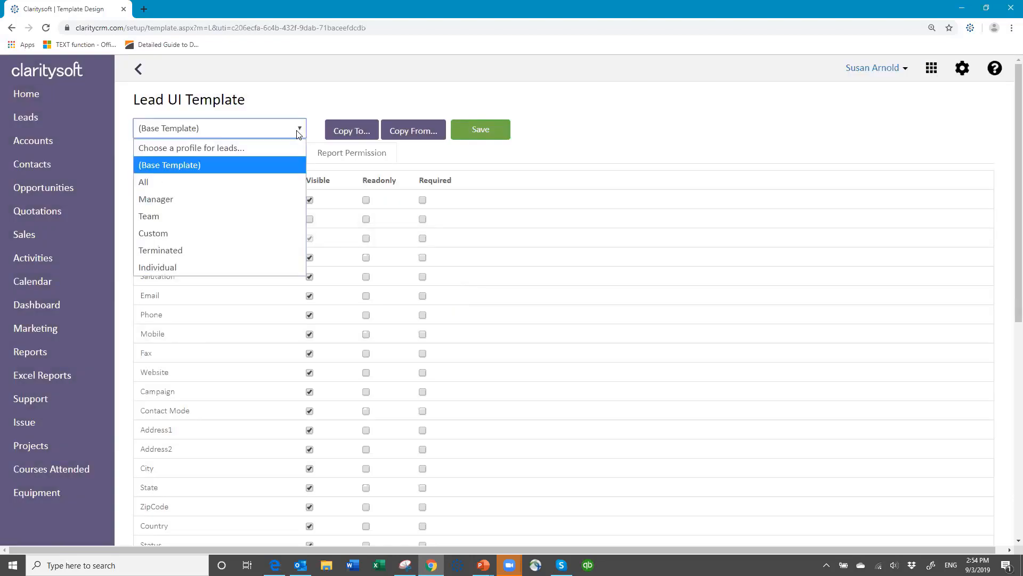
left_click(255, 182)
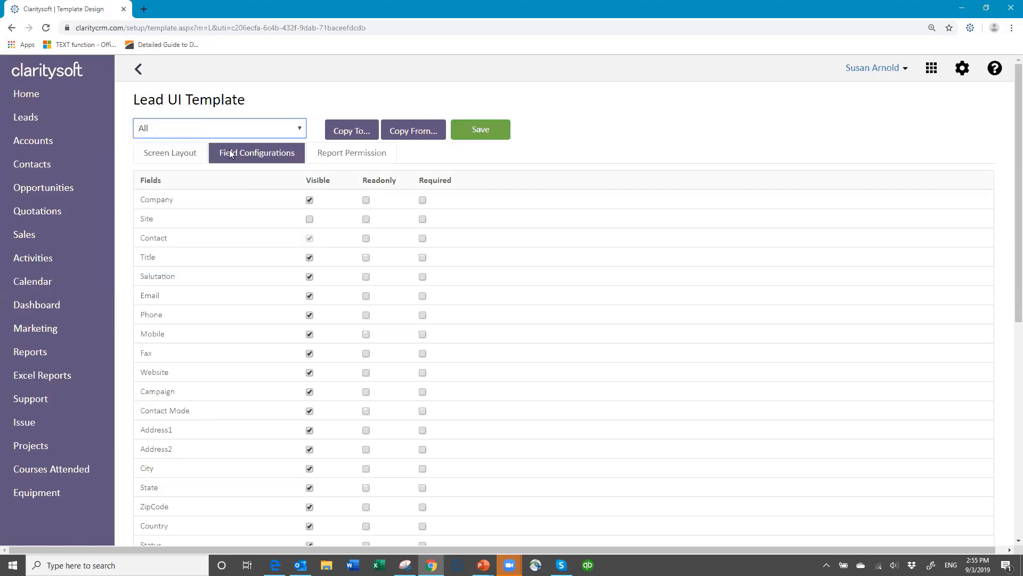
left_click(155, 153)
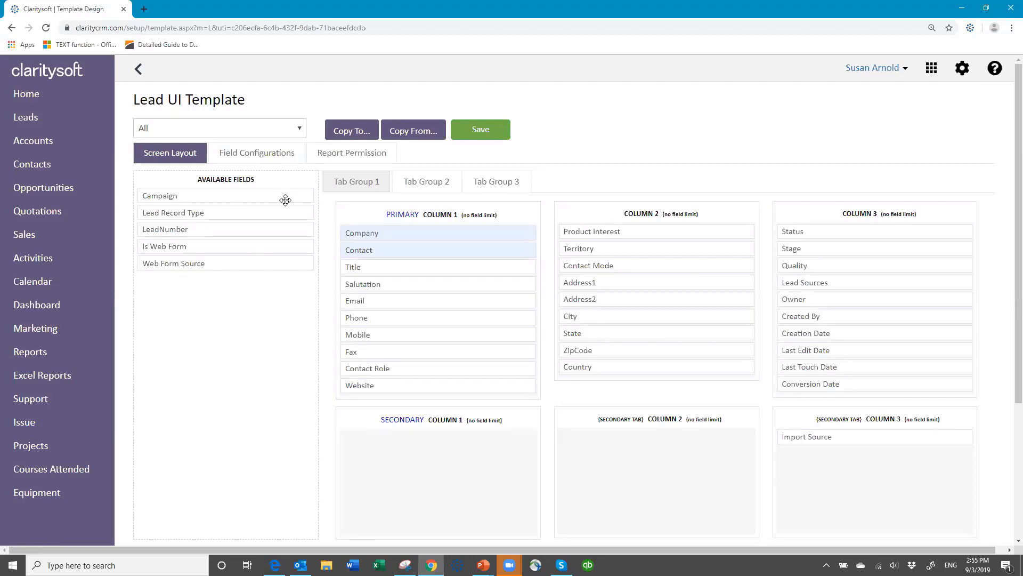
left_click(138, 69)
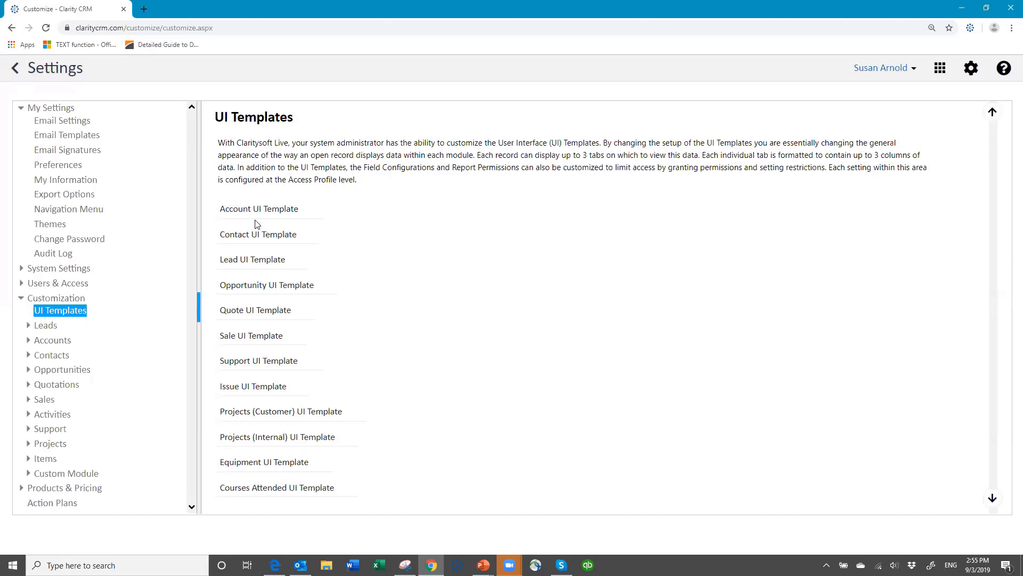
left_click(254, 236)
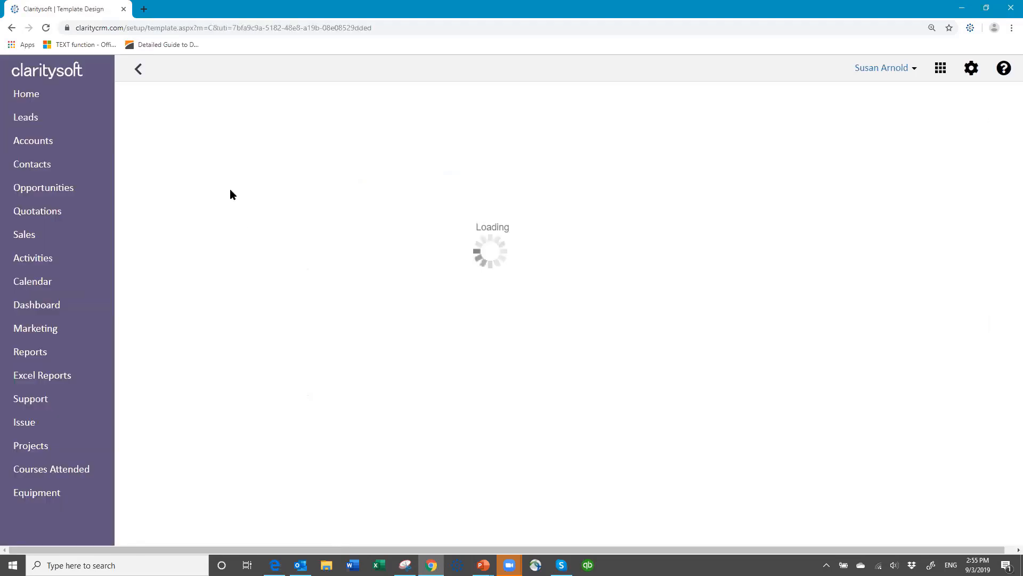
left_click(195, 130)
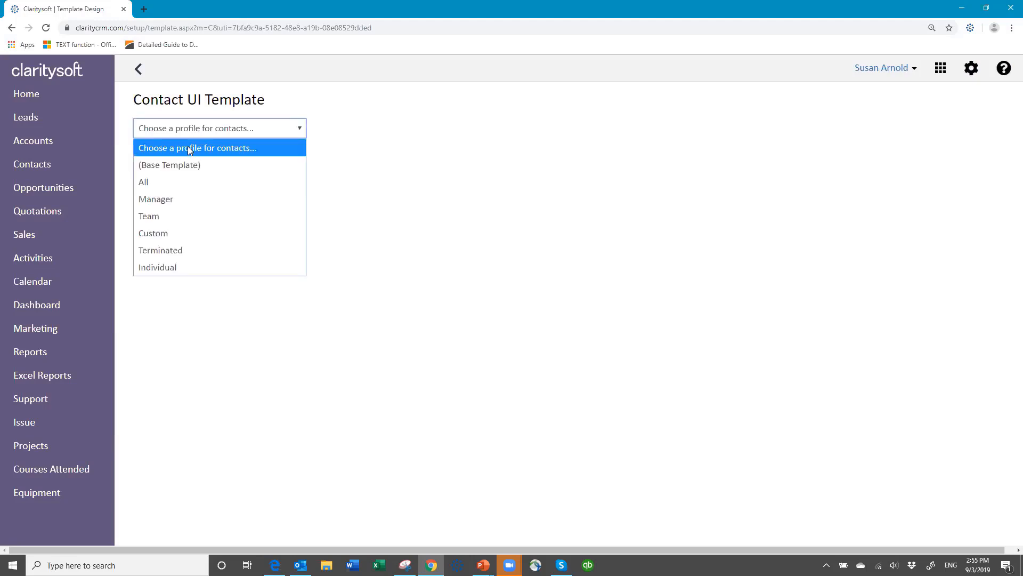
left_click(179, 186)
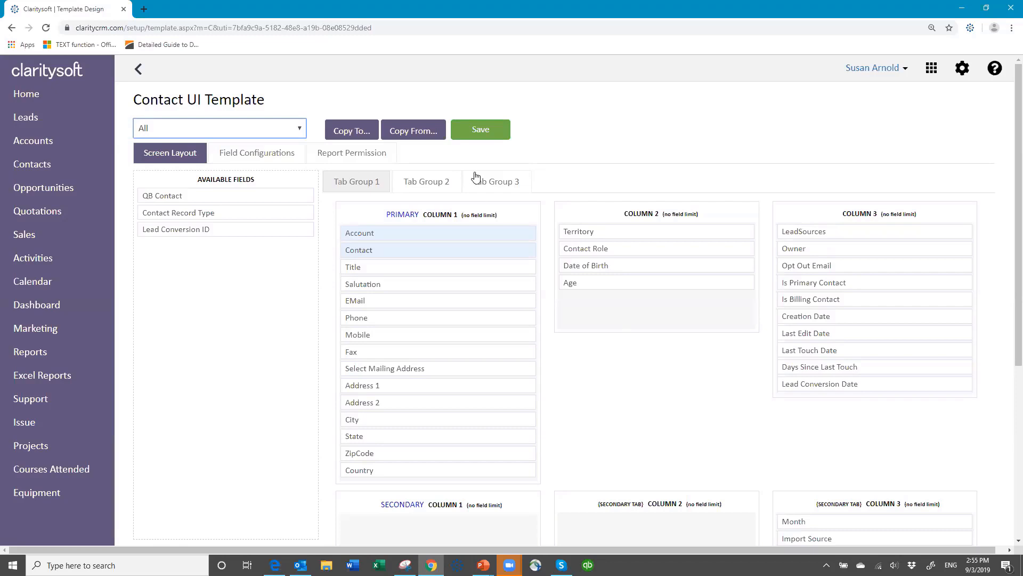
left_click(139, 70)
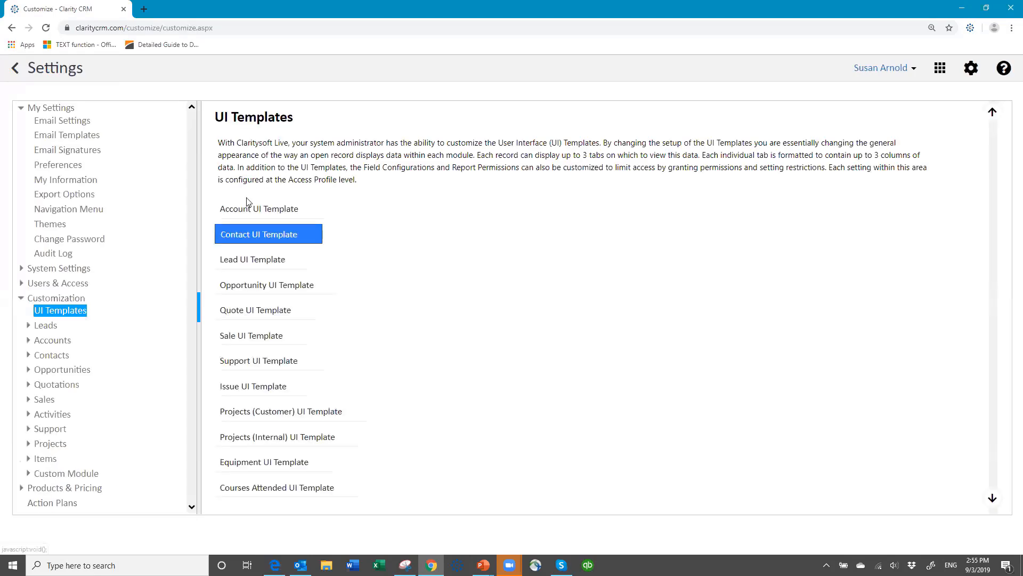
Load the All profile's layout in the Account UI Template.
left_click(245, 209)
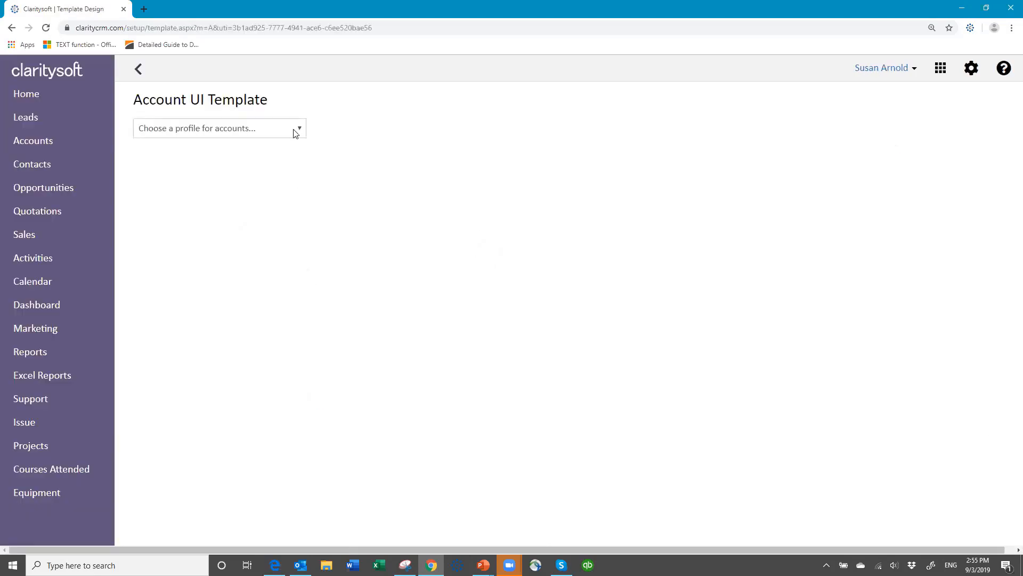
left_click(296, 133)
left_click(287, 182)
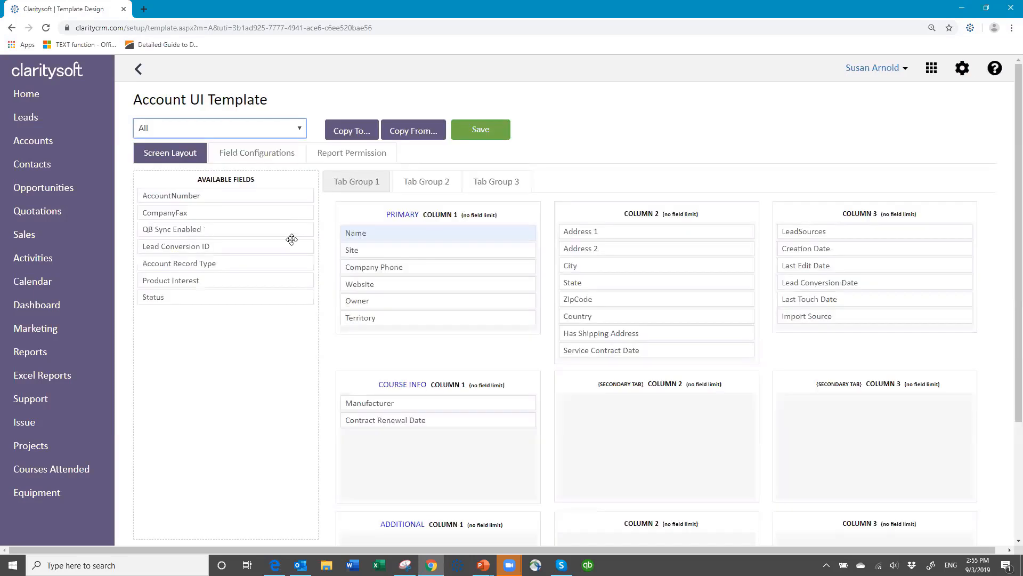
Put Status after Website and Product Interest below Territory in Primary Column 1, then save.
left_click_drag(208, 297, 852, 231)
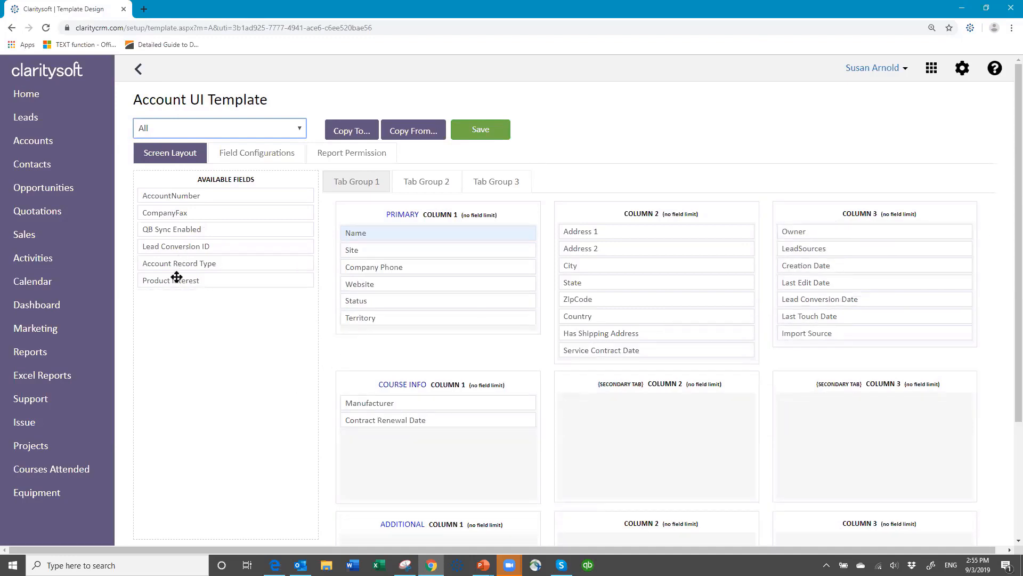
left_click_drag(178, 285, 395, 334)
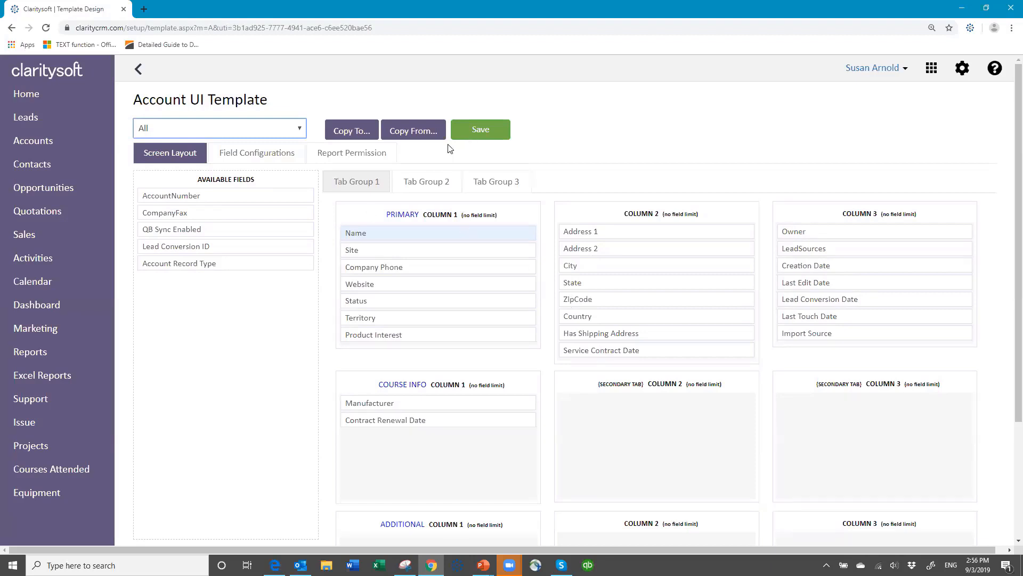
left_click(479, 132)
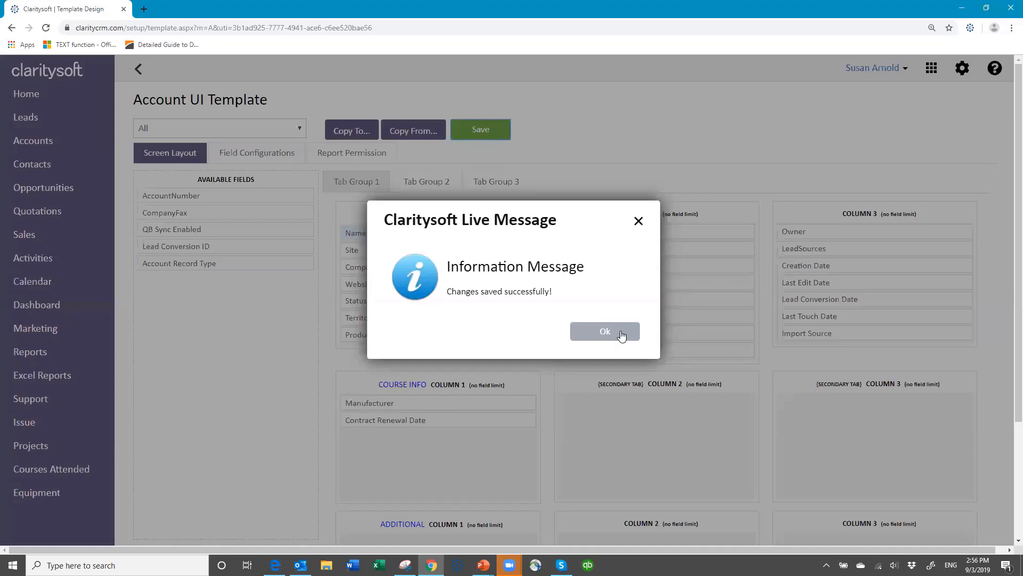
left_click(619, 335)
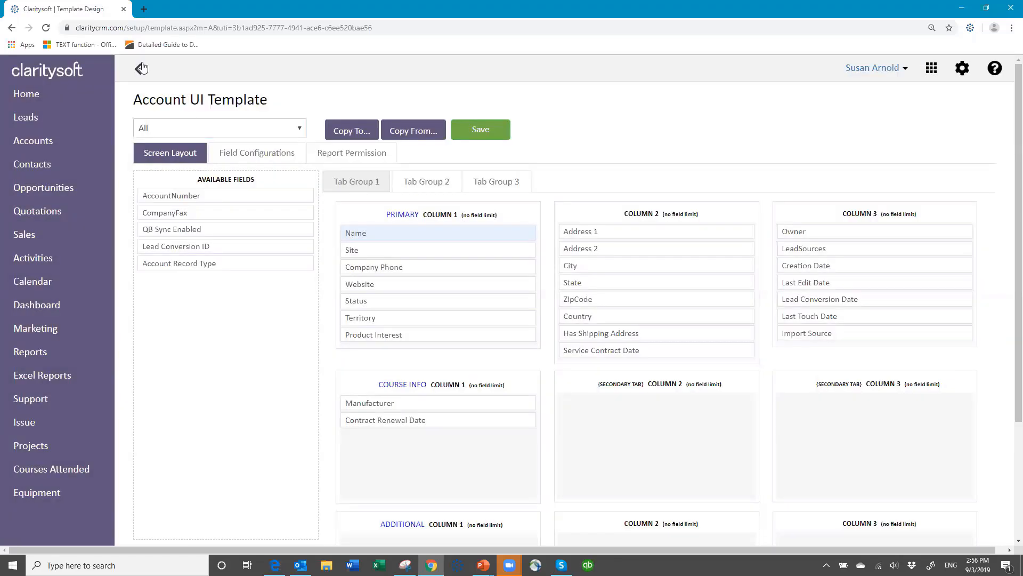
left_click(142, 67)
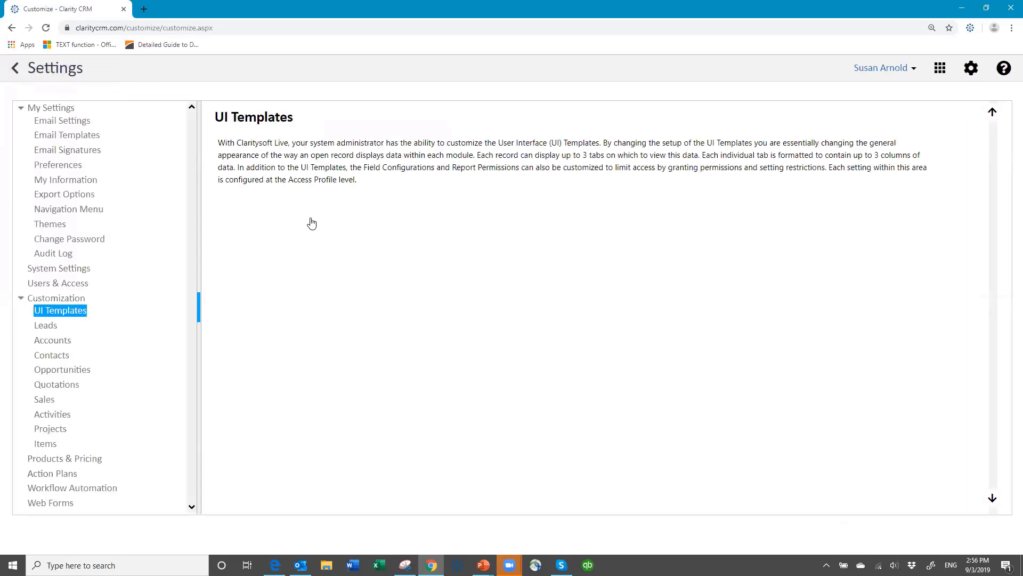
In the All profile's Opportunity layout, place Product Interest below Territory in Primary Column 1 and save.
left_click(275, 286)
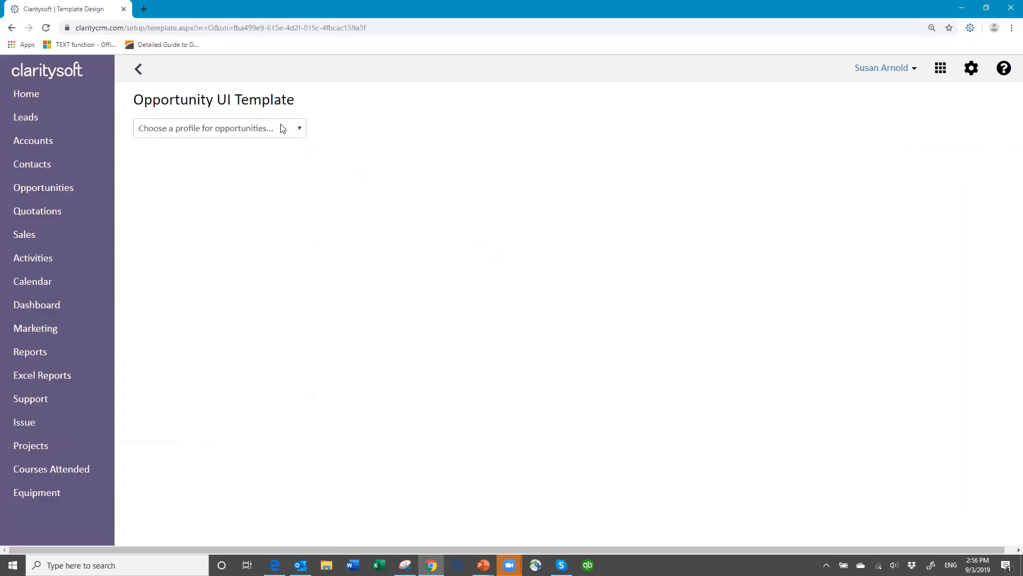
left_click(281, 130)
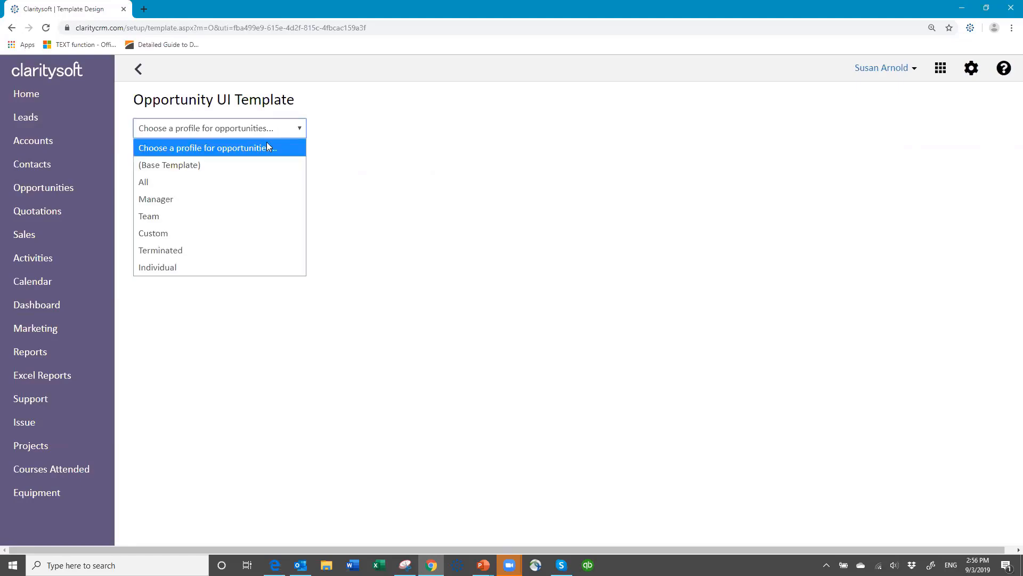
left_click(252, 184)
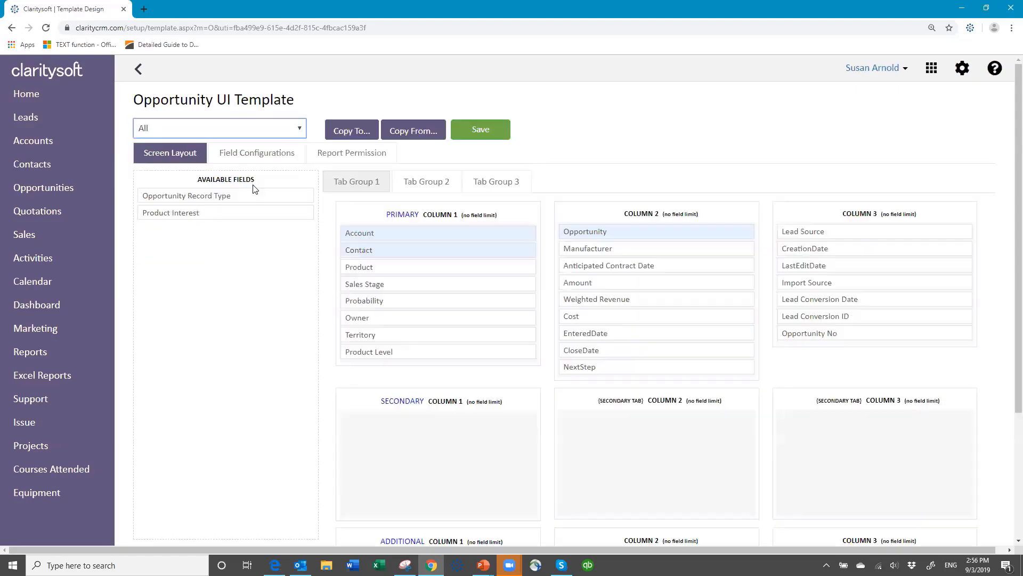
left_click_drag(224, 213, 444, 350)
left_click(471, 129)
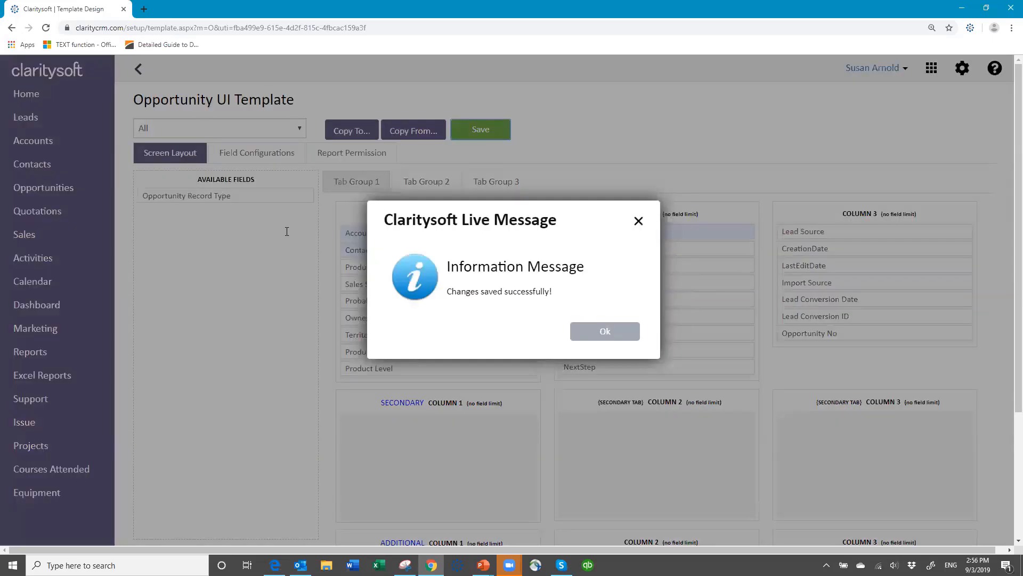
left_click(612, 329)
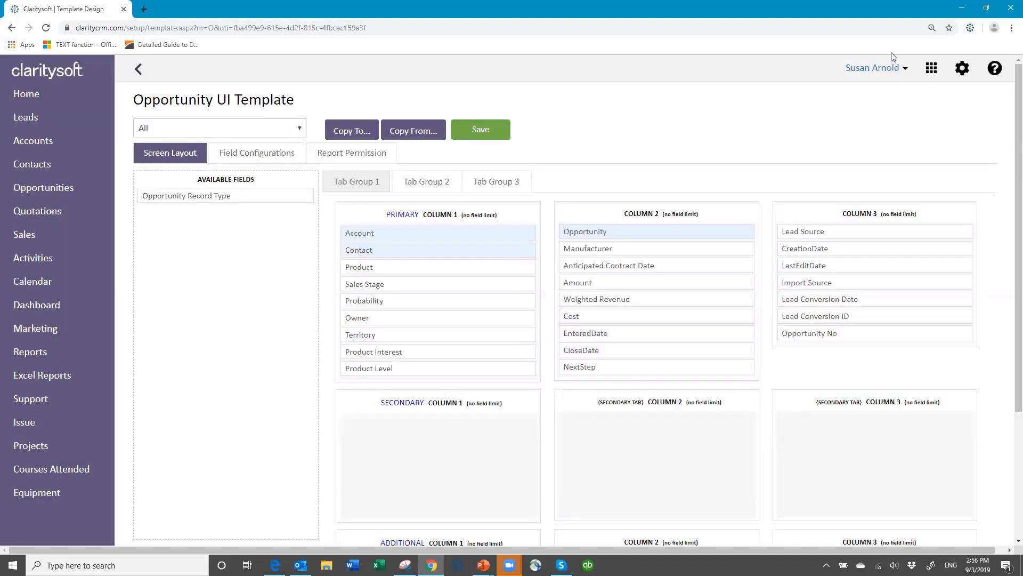
left_click(903, 68)
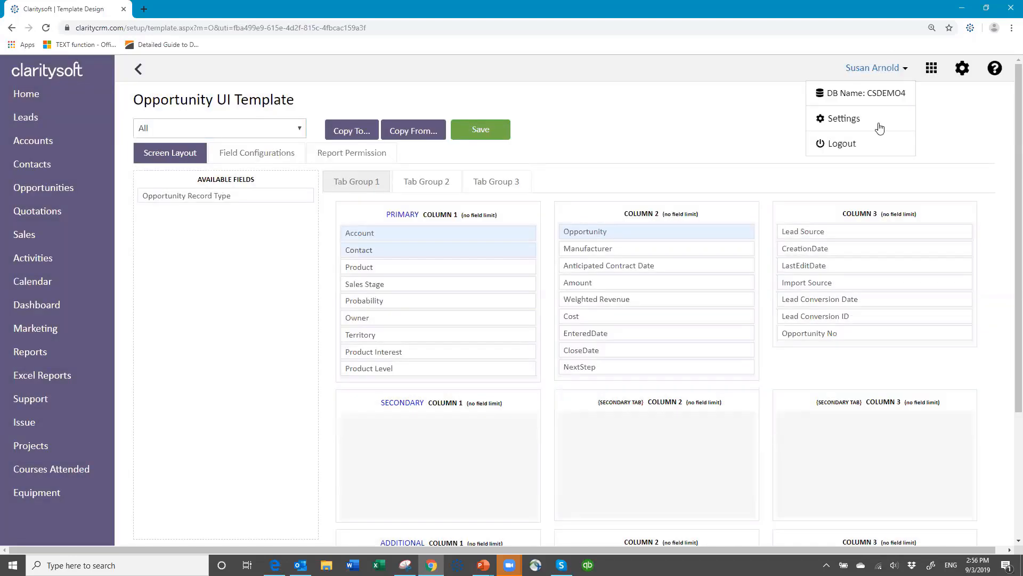
Log out, then sign back in with the user name, password and database name.
left_click(859, 145)
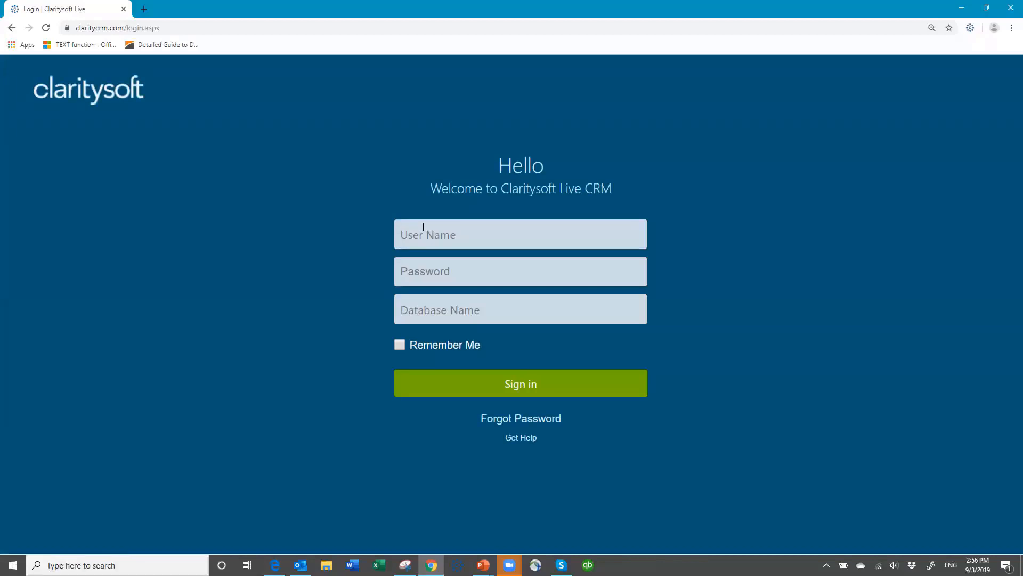
type("susan")
key("Tab")
type("••")
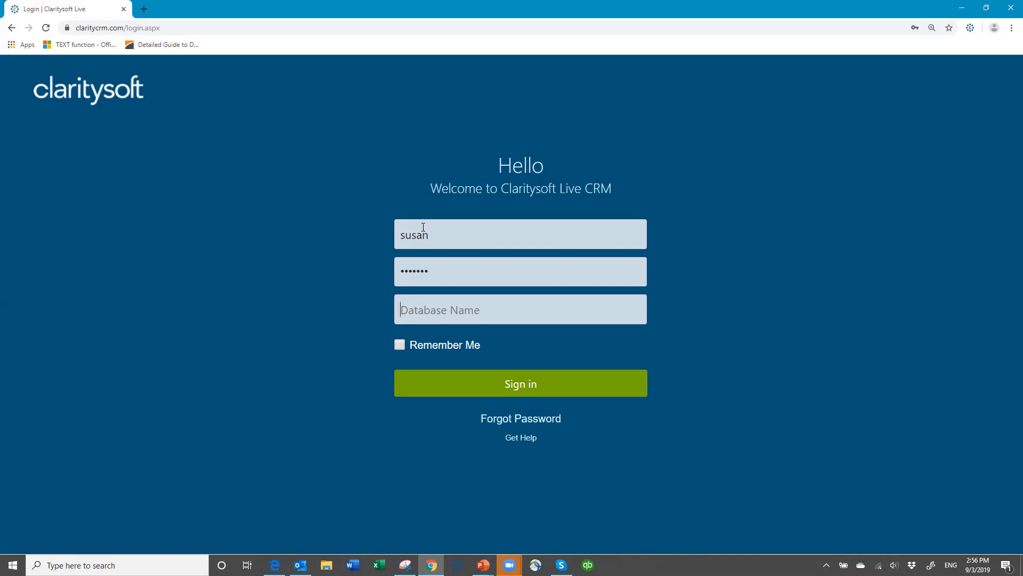
type("csdemo4")
key("Return")
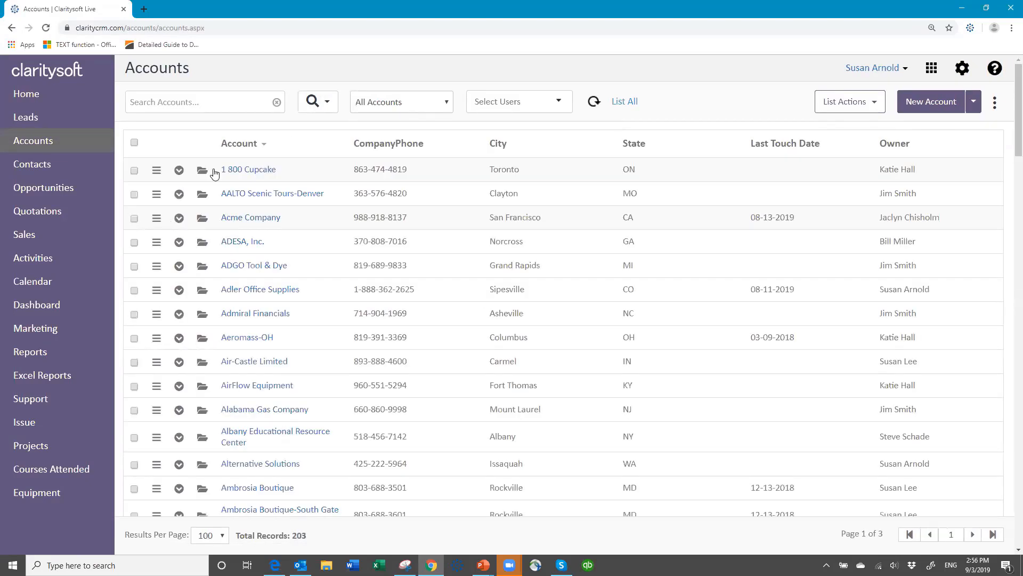
On the 1 800 Cupcake account, choose Active Customer status and Standard Widgets interest, then close the form.
left_click(202, 171)
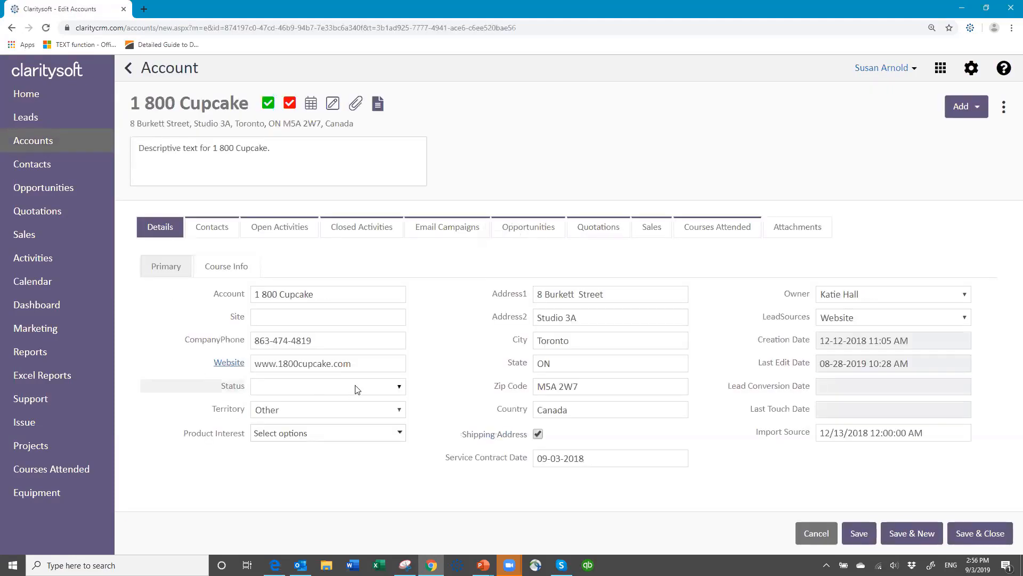
left_click(399, 390)
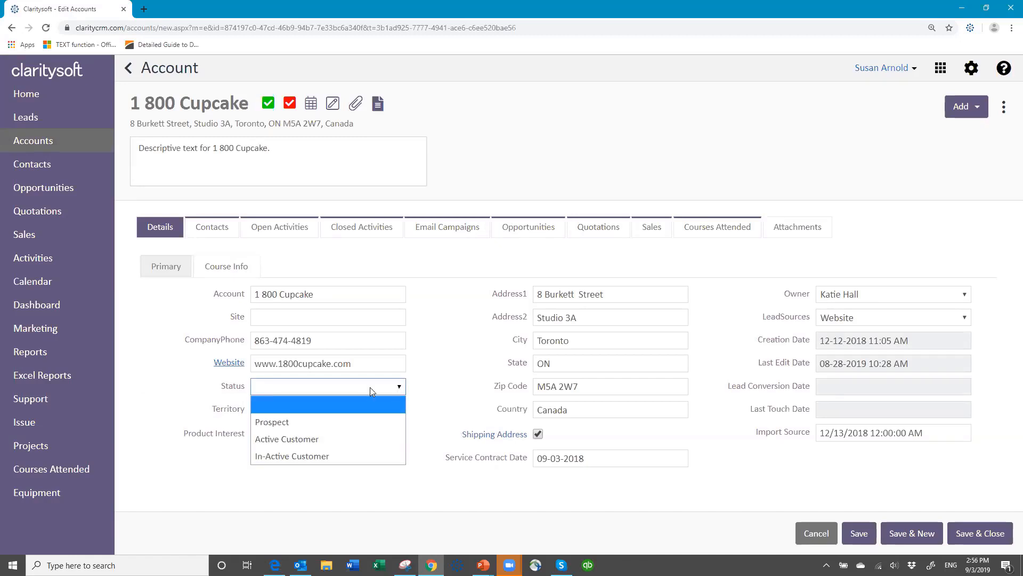
left_click(319, 434)
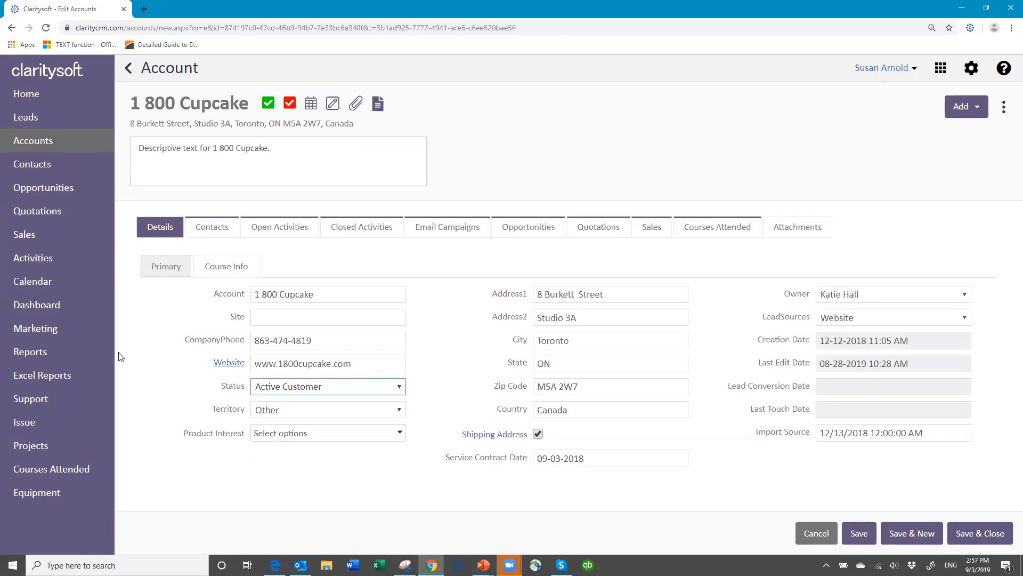
left_click(400, 433)
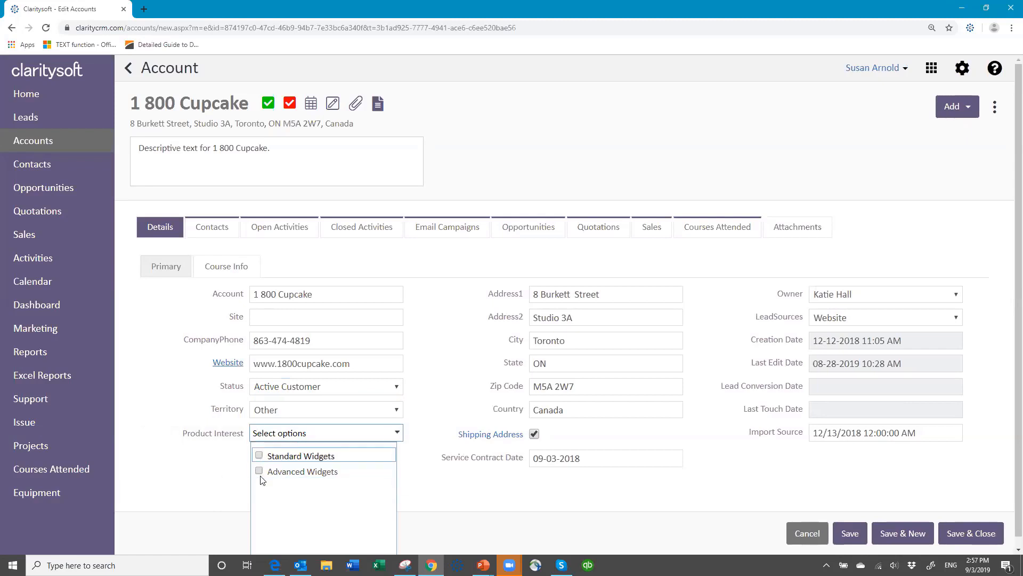
left_click(259, 455)
left_click(471, 488)
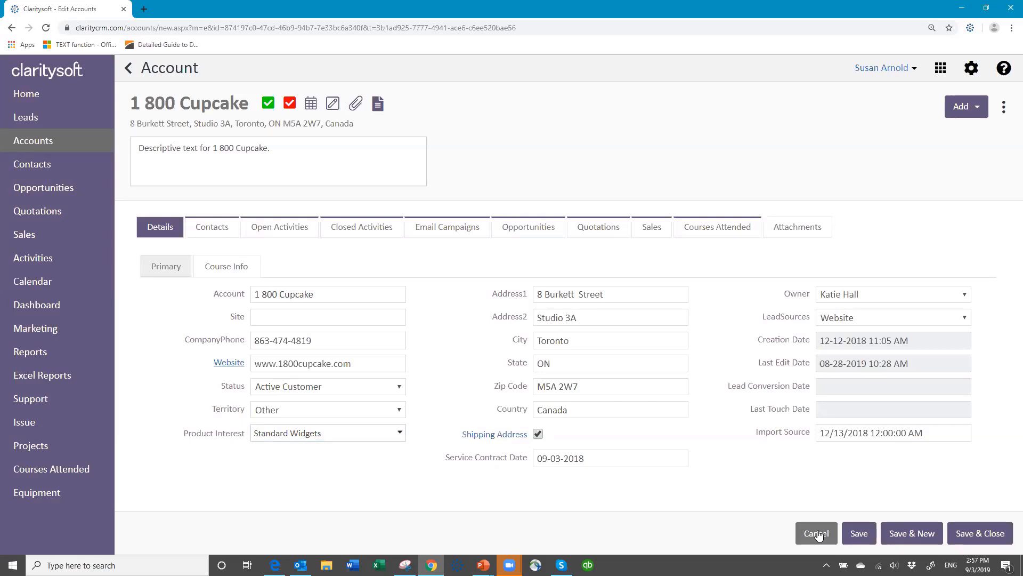
left_click(968, 535)
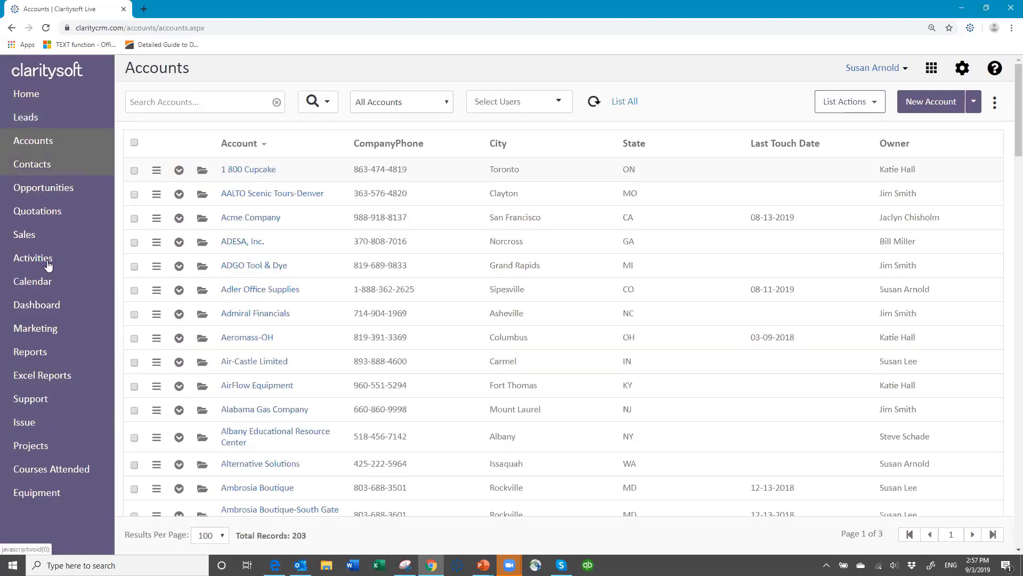
Go to Leads, keep the New view, and open AMACC of Oakville for editing.
left_click(25, 118)
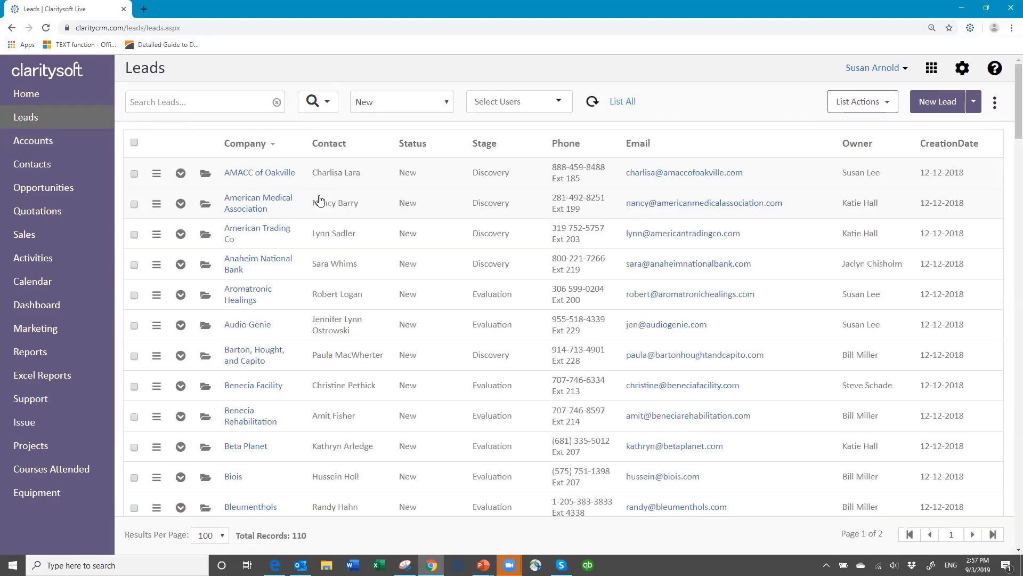
left_click(447, 104)
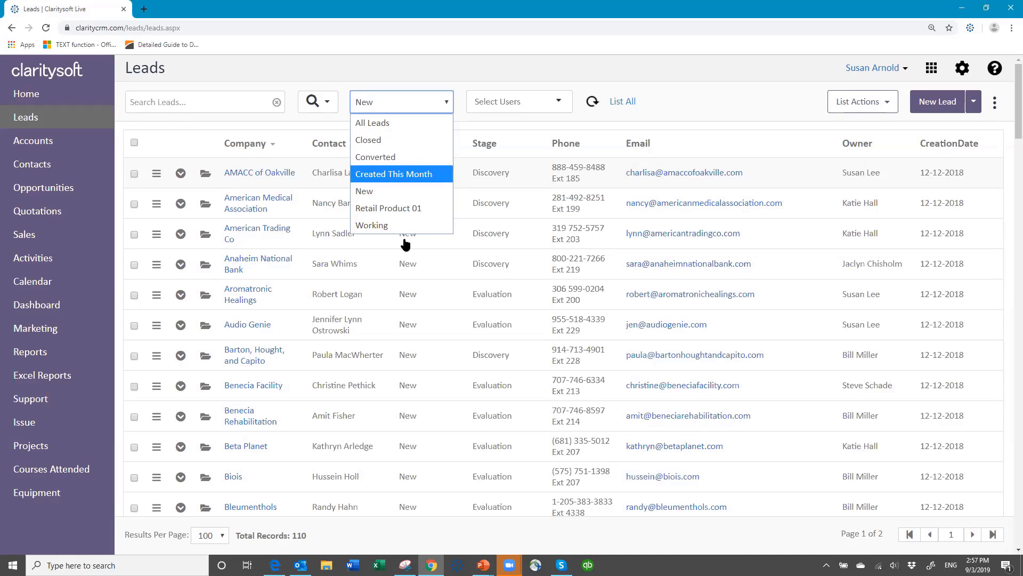
left_click(404, 108)
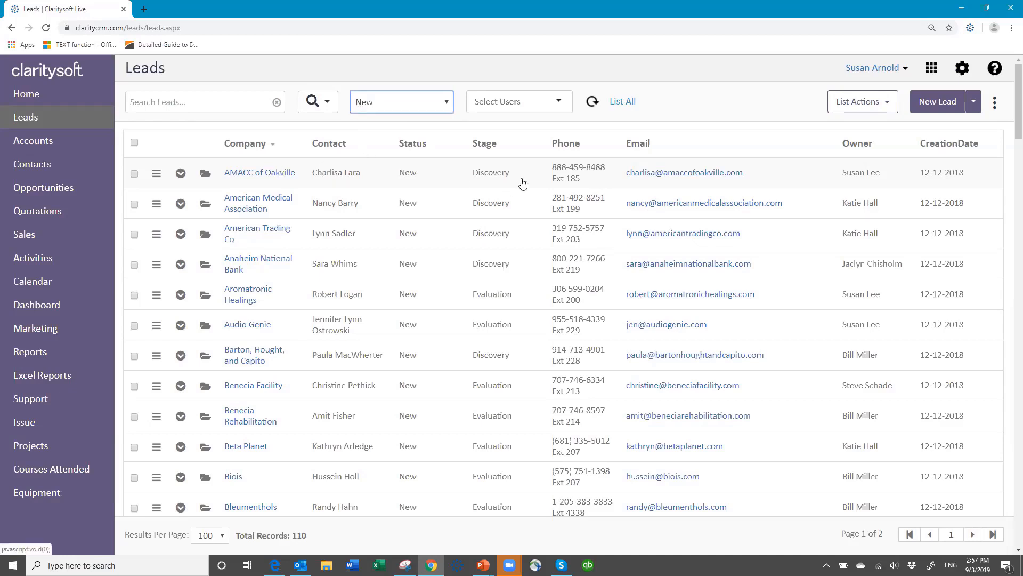
left_click(206, 176)
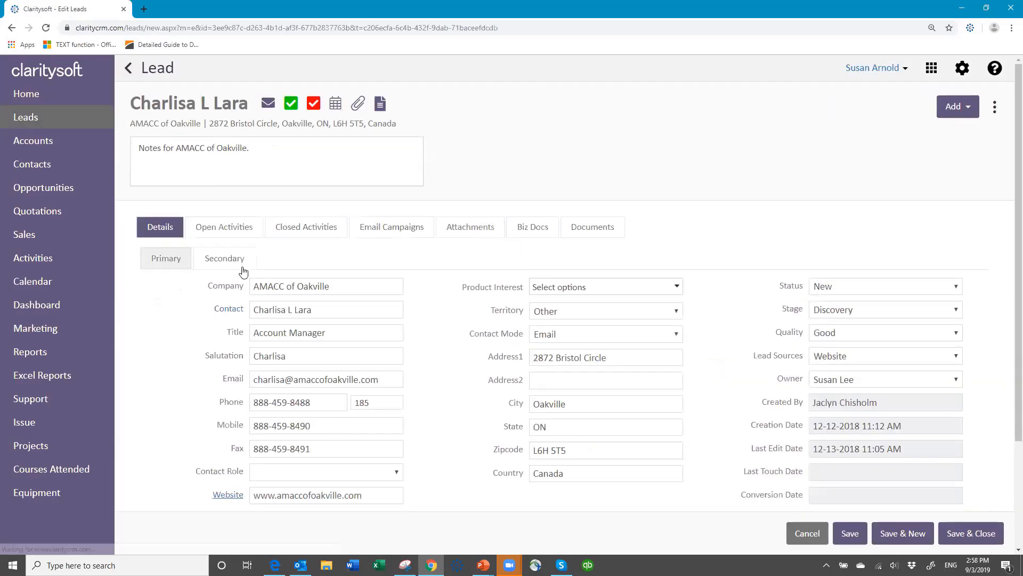
Set the lead's contact role to Sales and product interest to Standard Widgets.
scroll(441, 428, "down", 3)
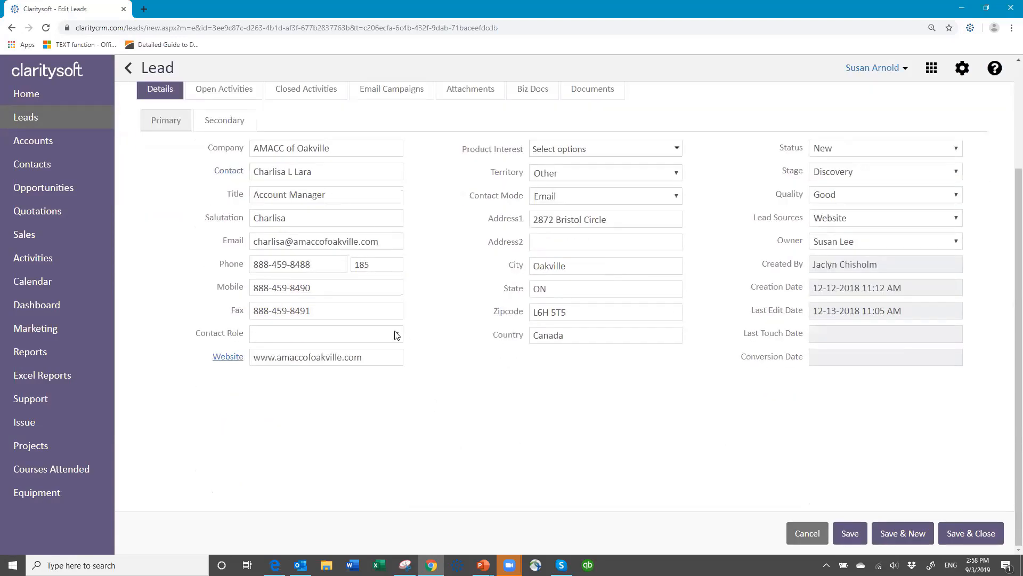
left_click(397, 335)
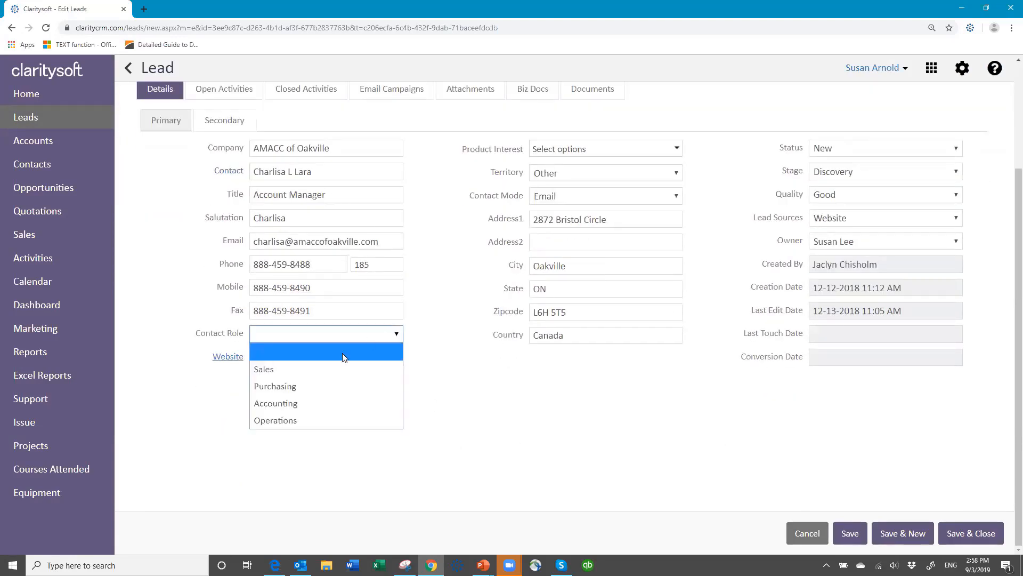
left_click(289, 364)
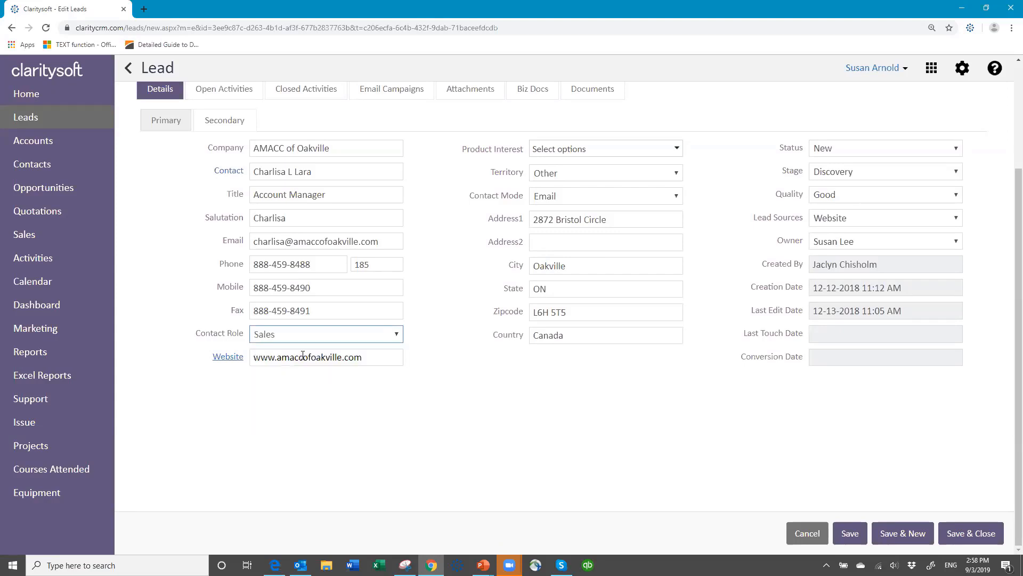
left_click(676, 149)
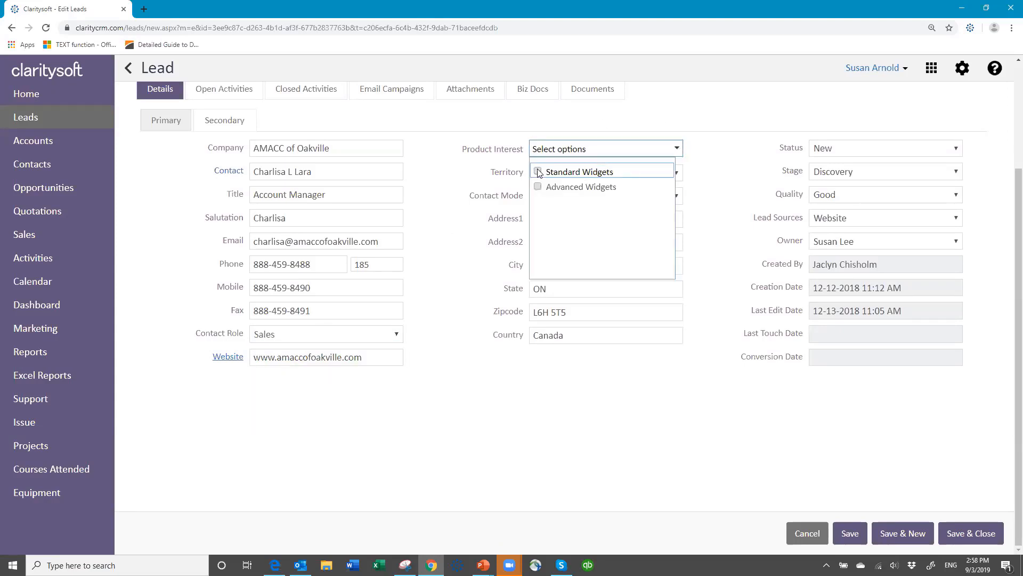
left_click(538, 171)
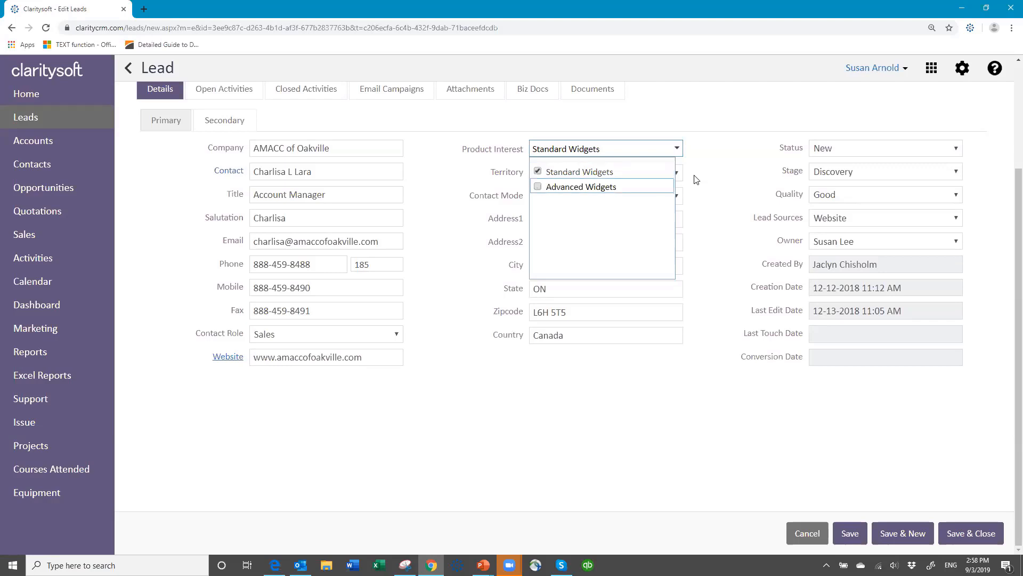
left_click(731, 151)
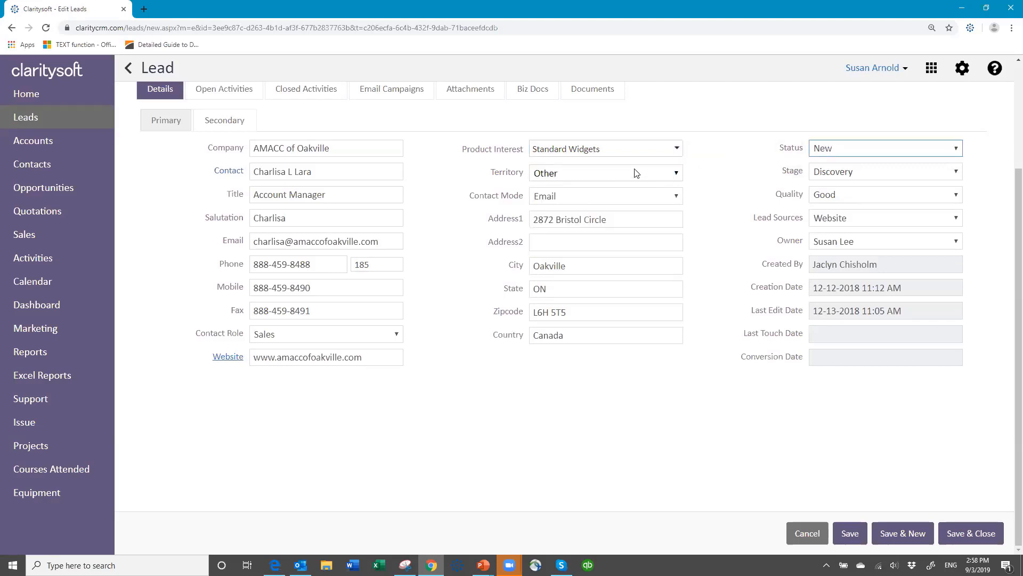
Set the territory to Canada and save the lead.
left_click(676, 174)
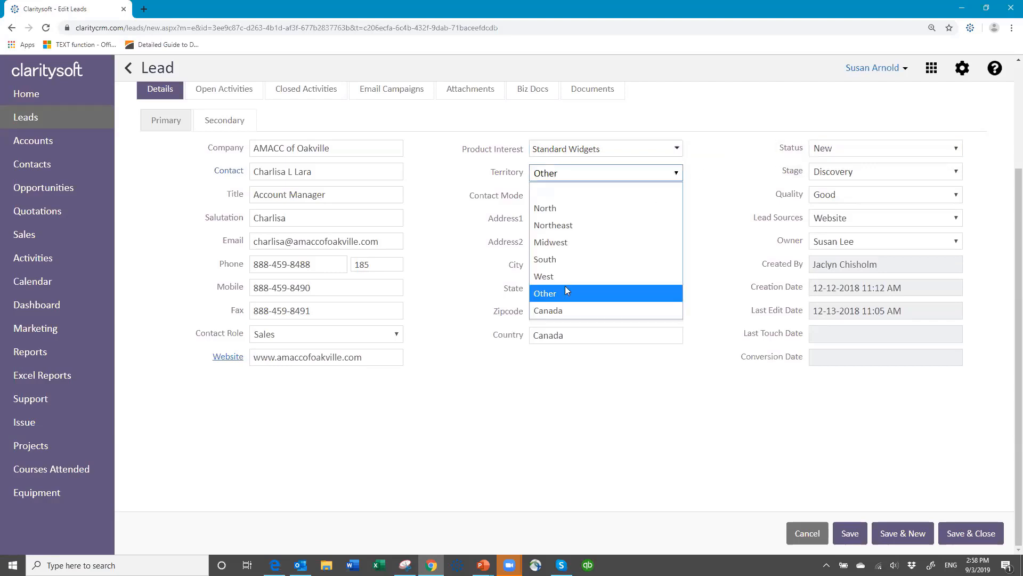
left_click(575, 311)
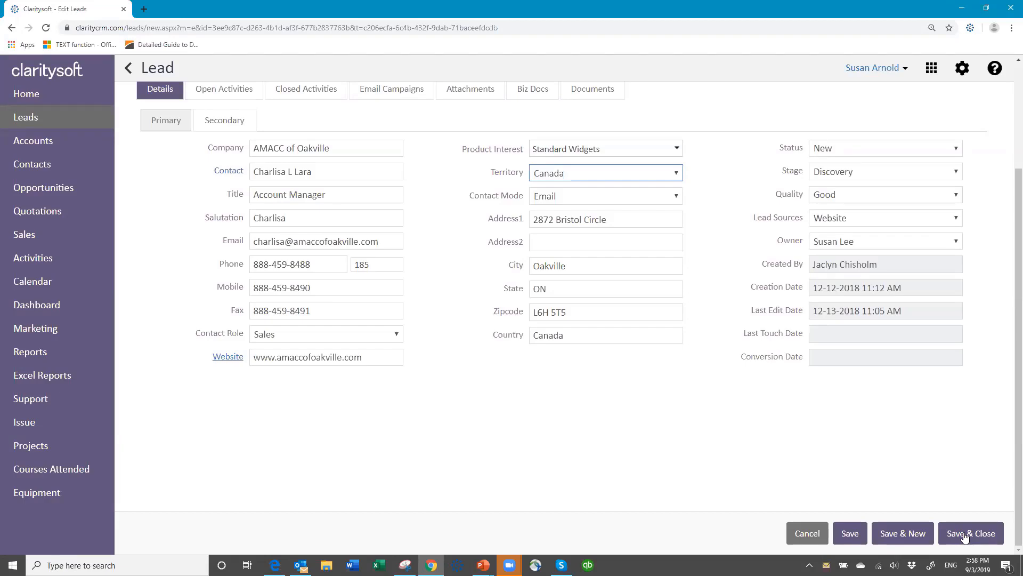
scroll(895, 458, "up", 3)
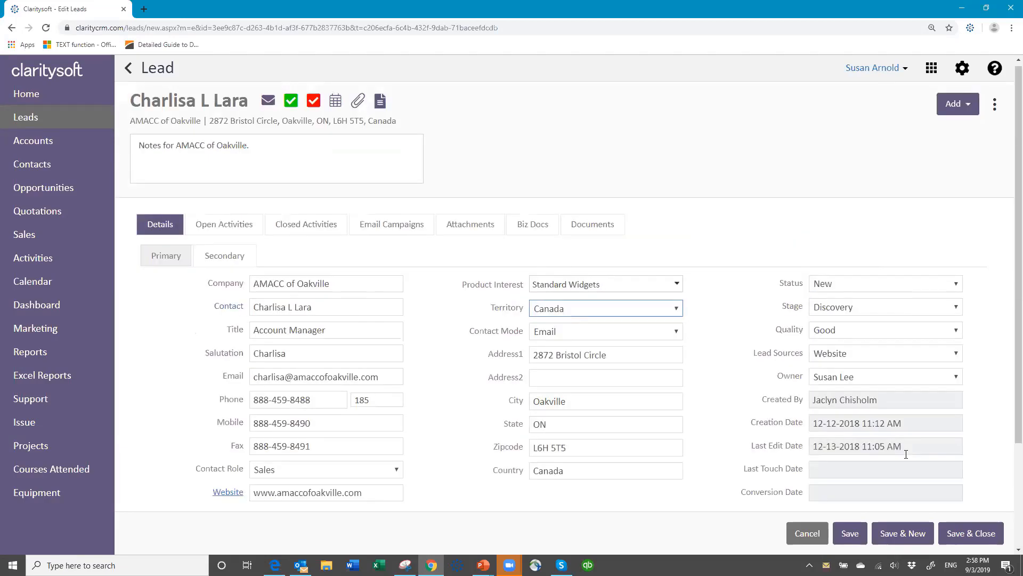
scroll(881, 464, "down", 3)
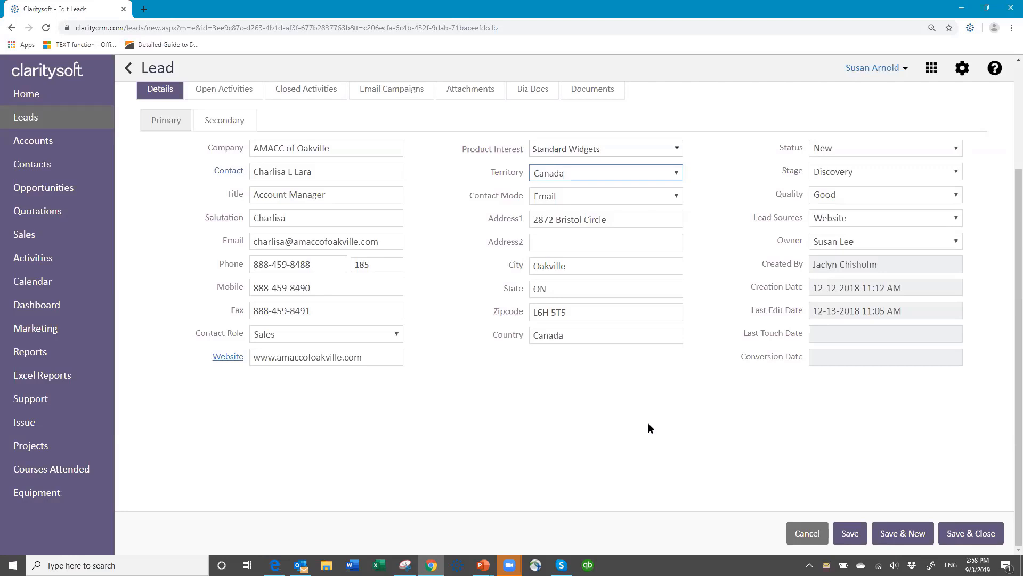
left_click(855, 536)
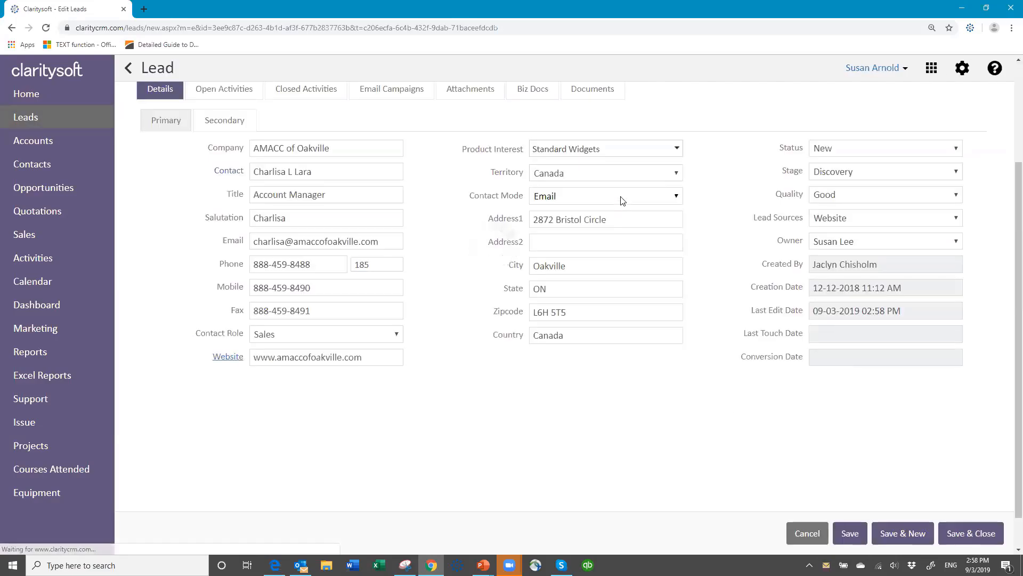
scroll(914, 176, "up", 3)
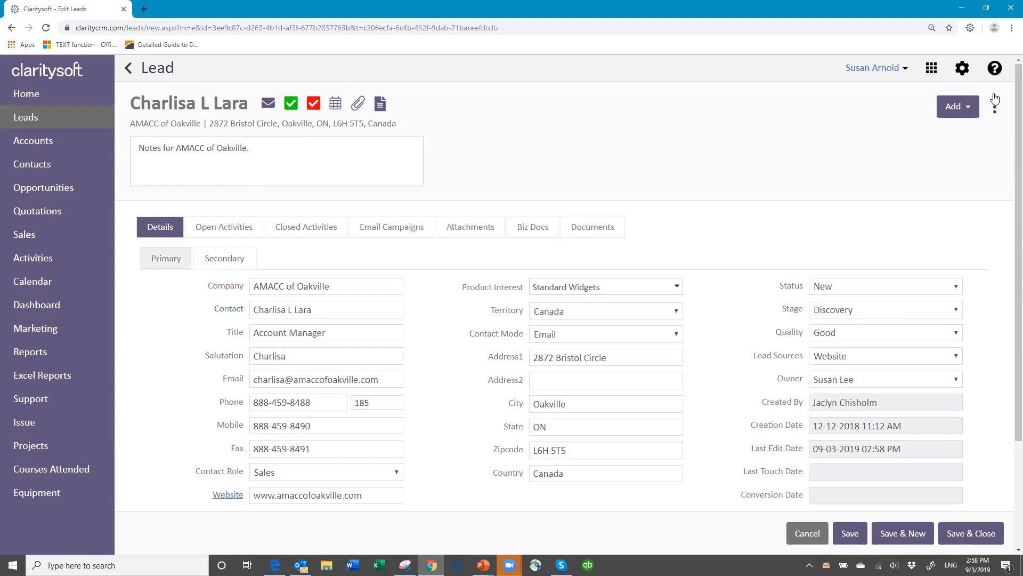
Convert the AMACC of Oakville lead, assigning it to another user and creating an opportunity.
left_click(994, 106)
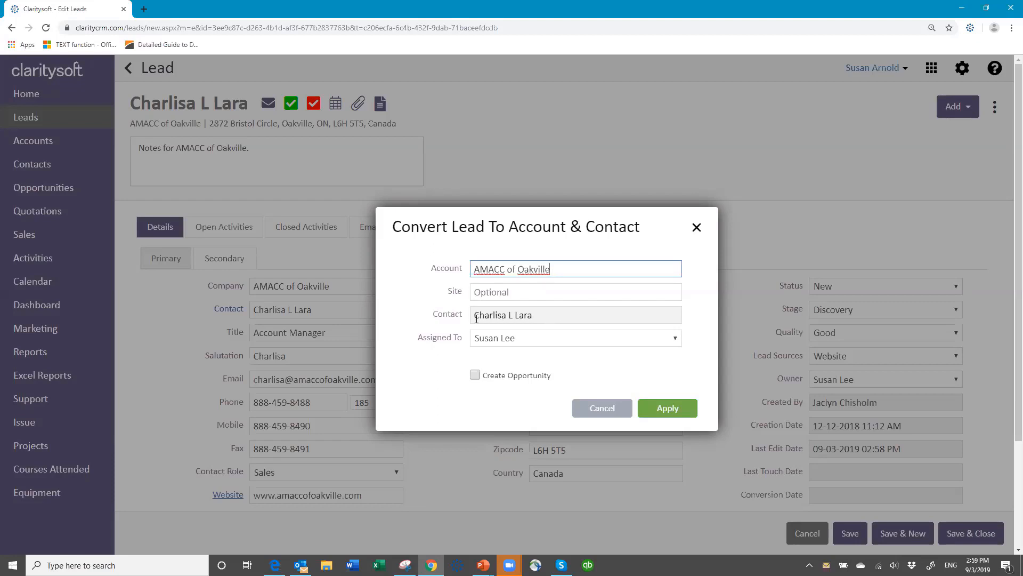
left_click(554, 341)
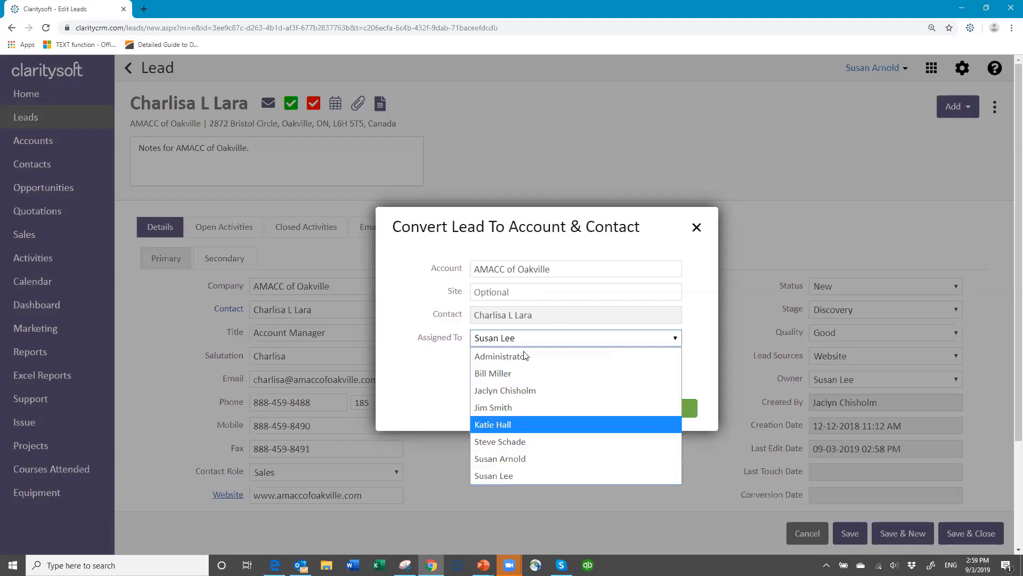
left_click(538, 454)
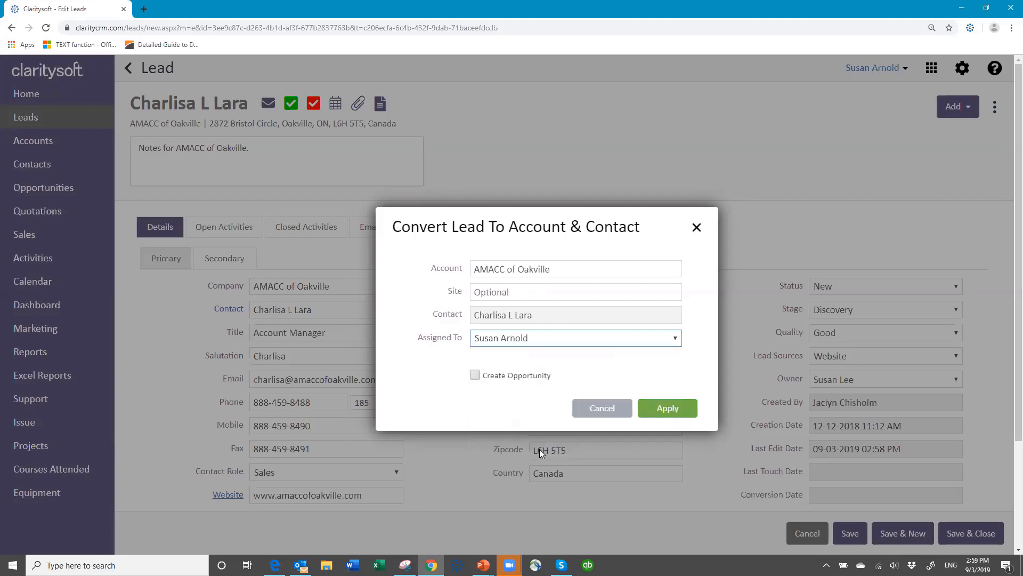
left_click(475, 375)
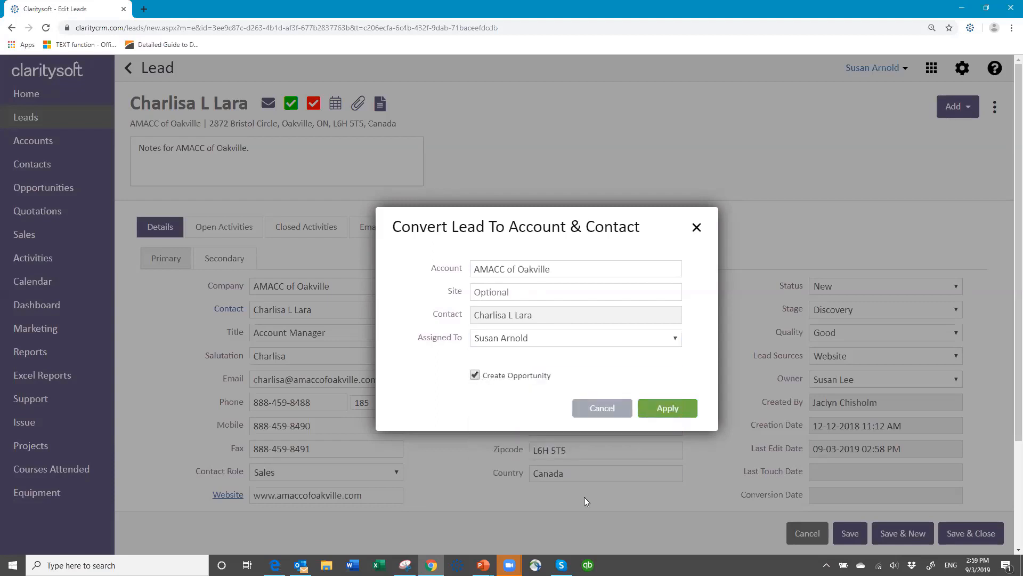
left_click(669, 409)
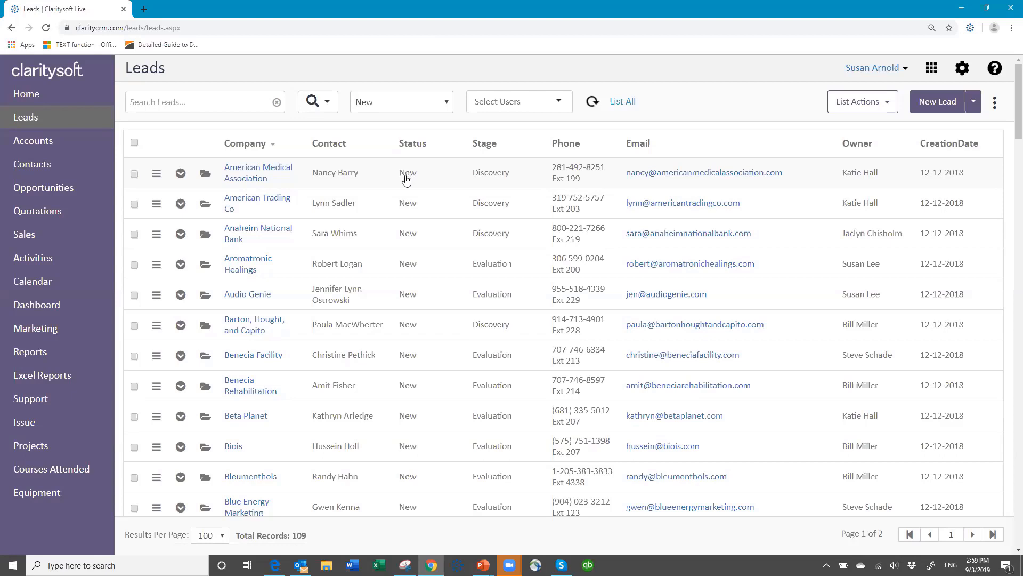
Switch the Leads view to Converted to confirm AMACC of Oakville, then return to Accounts.
left_click(447, 107)
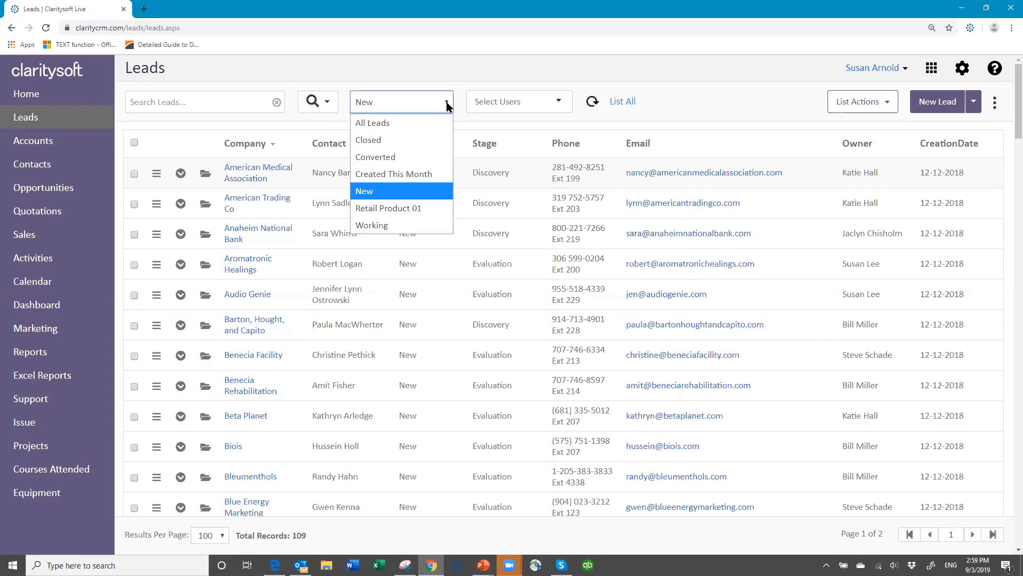
left_click(405, 157)
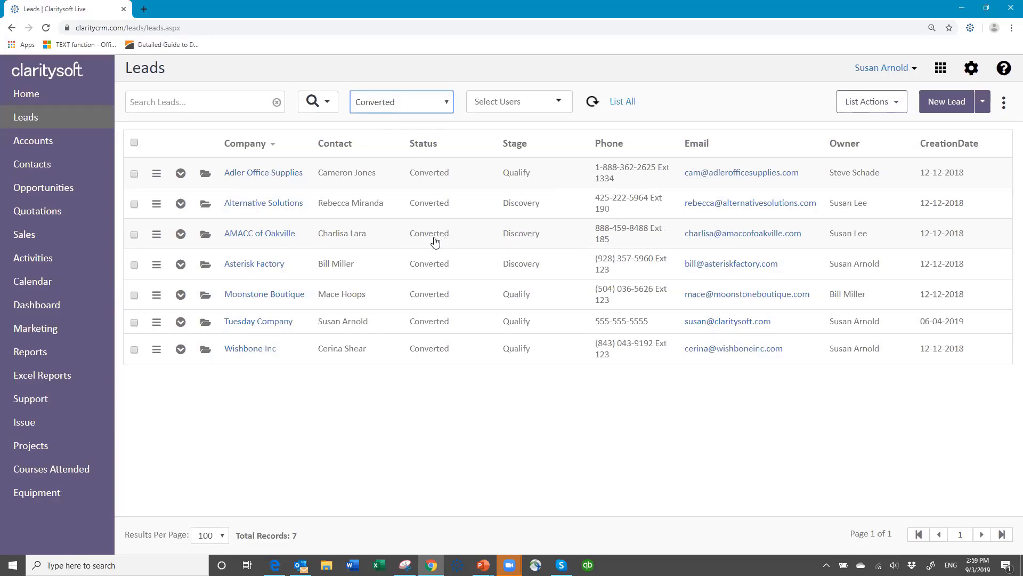
left_click(52, 142)
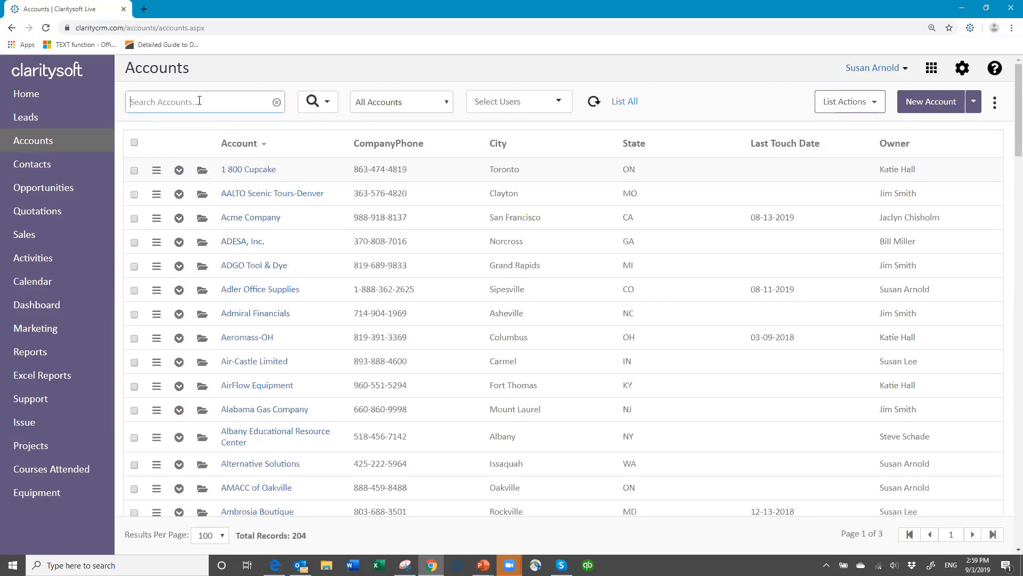
Search Accounts for AMACC of Oakville and view its related opportunity O00009.
type("aa")
key("BackSpace")
type("ac")
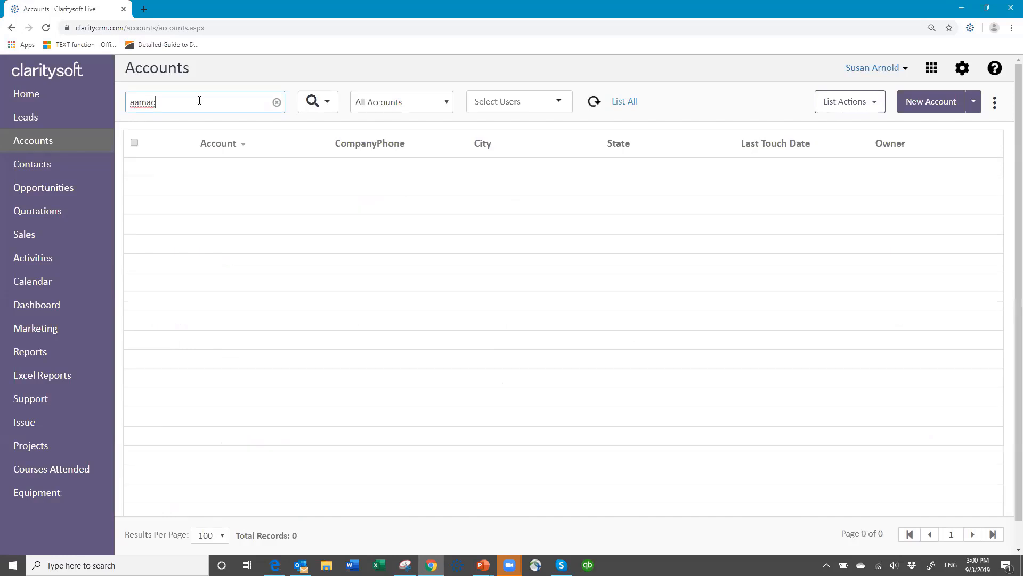
key("BackSpace")
key("BackSpace")
key("BackSpace")
left_click(277, 104)
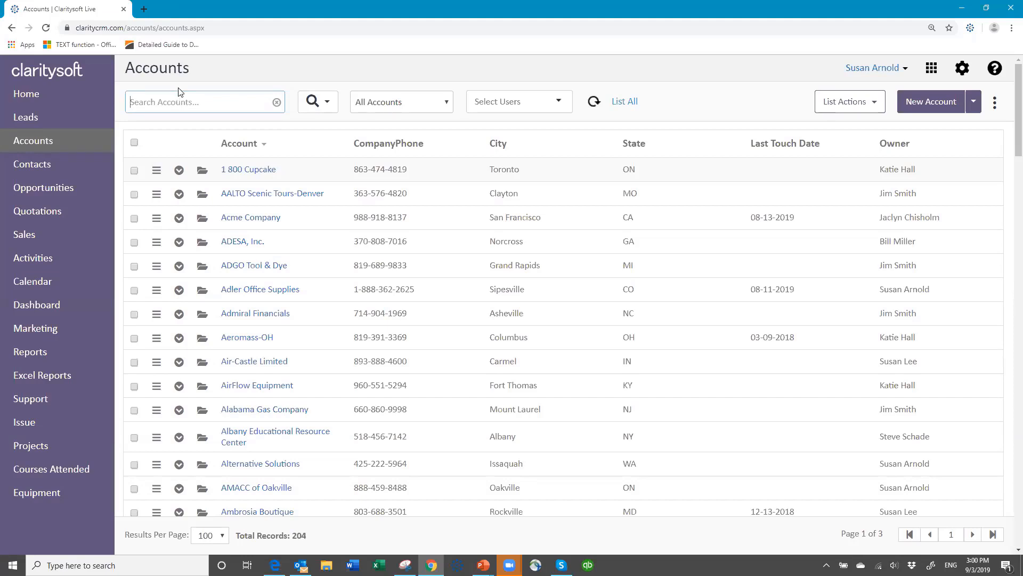
type("amac")
key("Return")
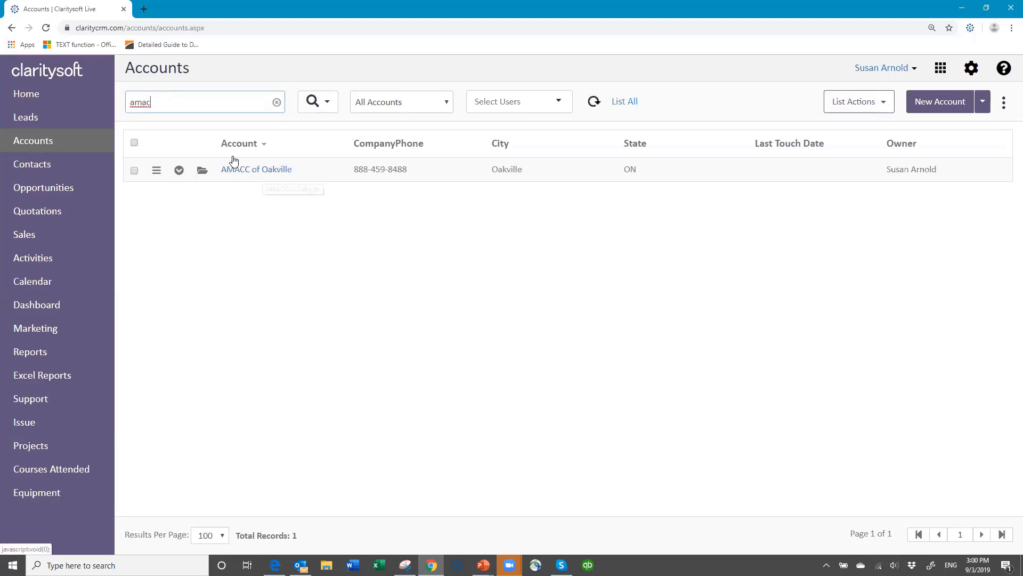
left_click(179, 170)
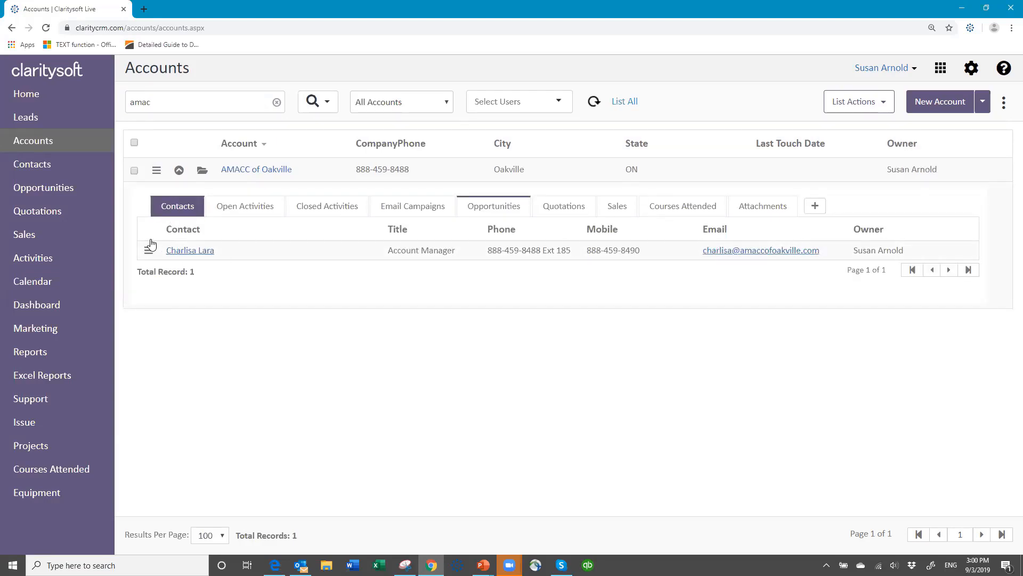
left_click(501, 208)
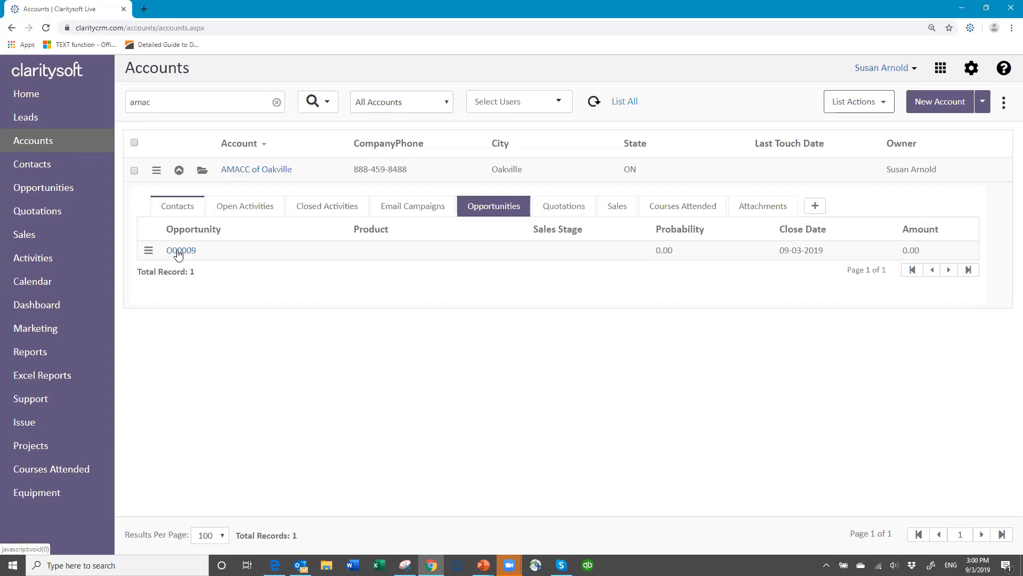
Set the AMACC of Oakville account's Status to Prospect, leaving Territory blank, and save.
left_click(202, 172)
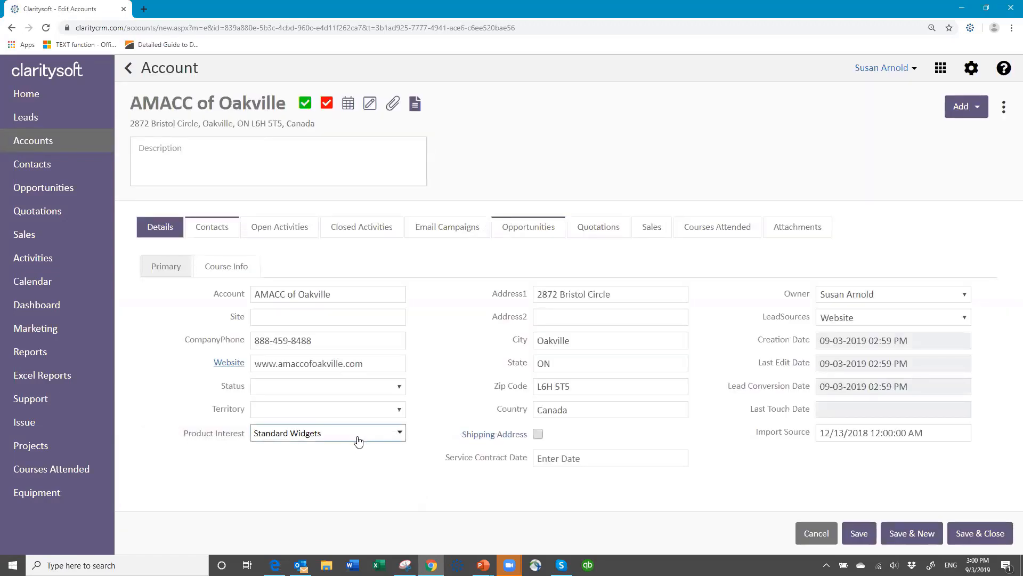
left_click(394, 389)
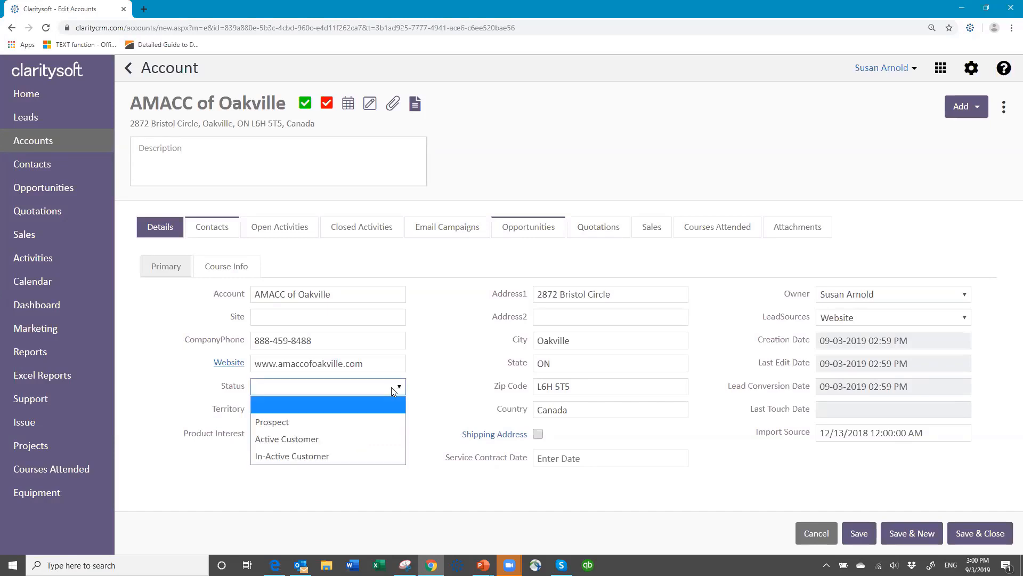
left_click(338, 426)
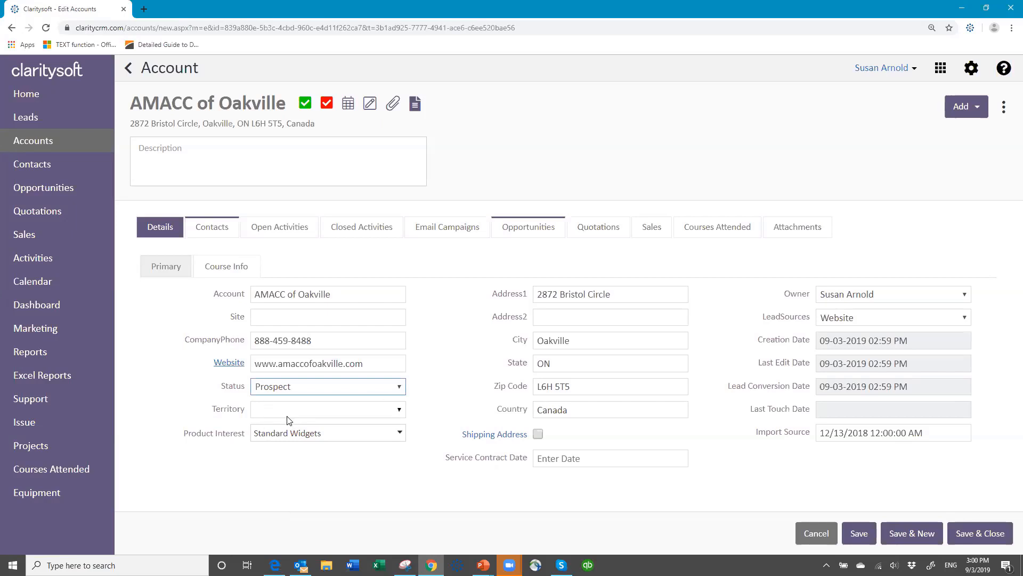
left_click(400, 410)
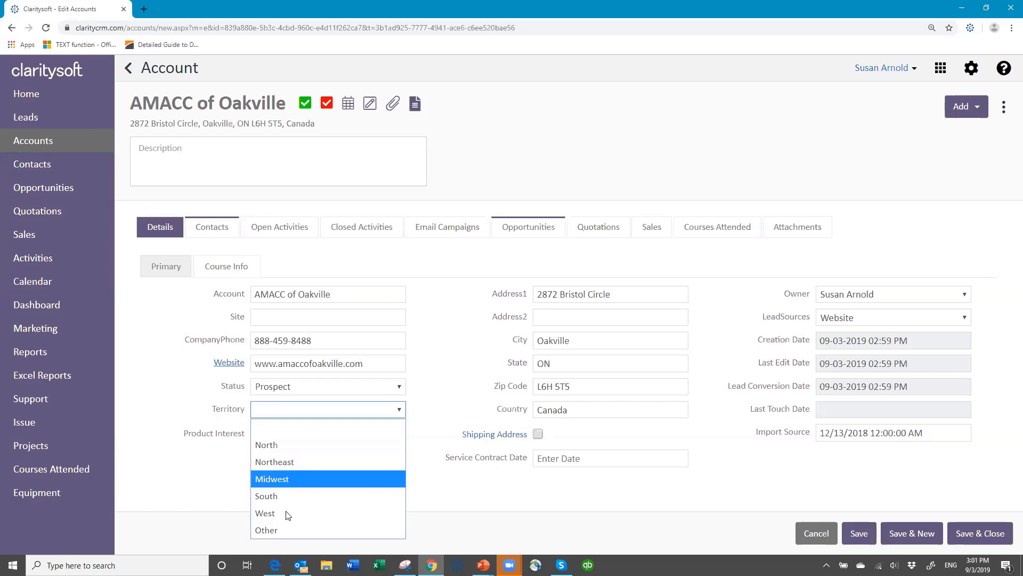
left_click(316, 409)
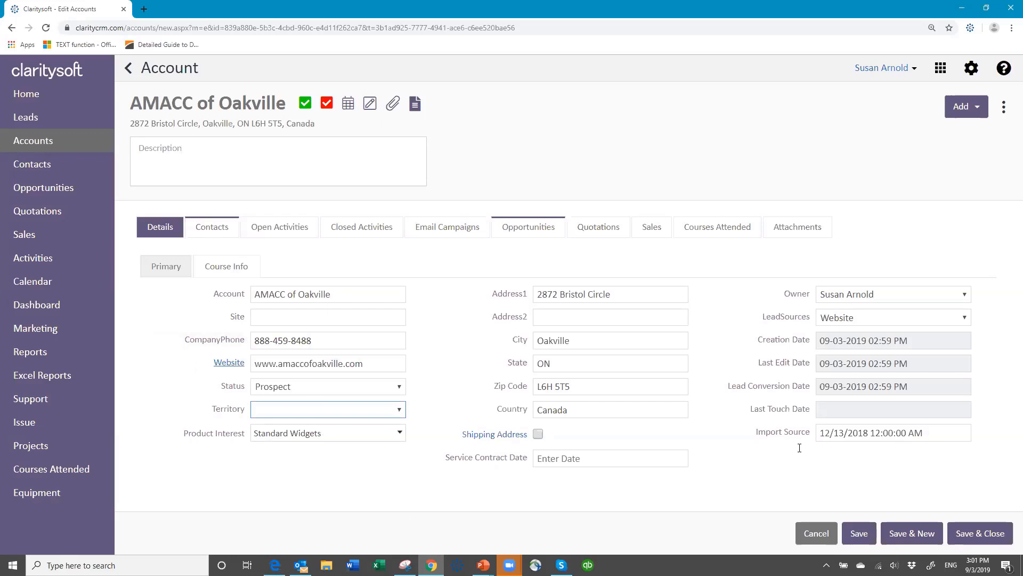
left_click(859, 534)
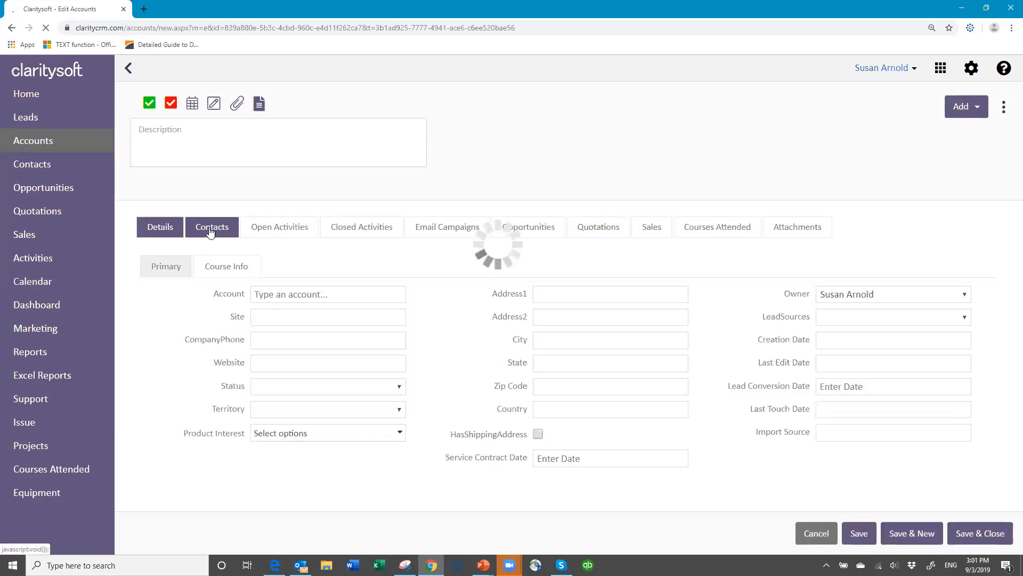
Open the account's linked AMACC of Oakville contact and show its Opportunities listing O00009.
left_click(209, 227)
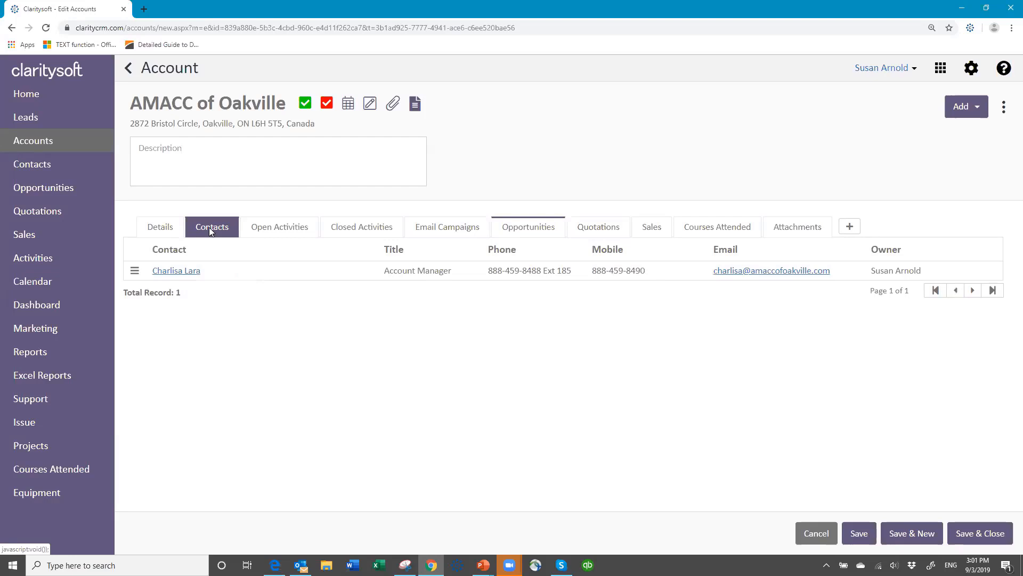
left_click(190, 271)
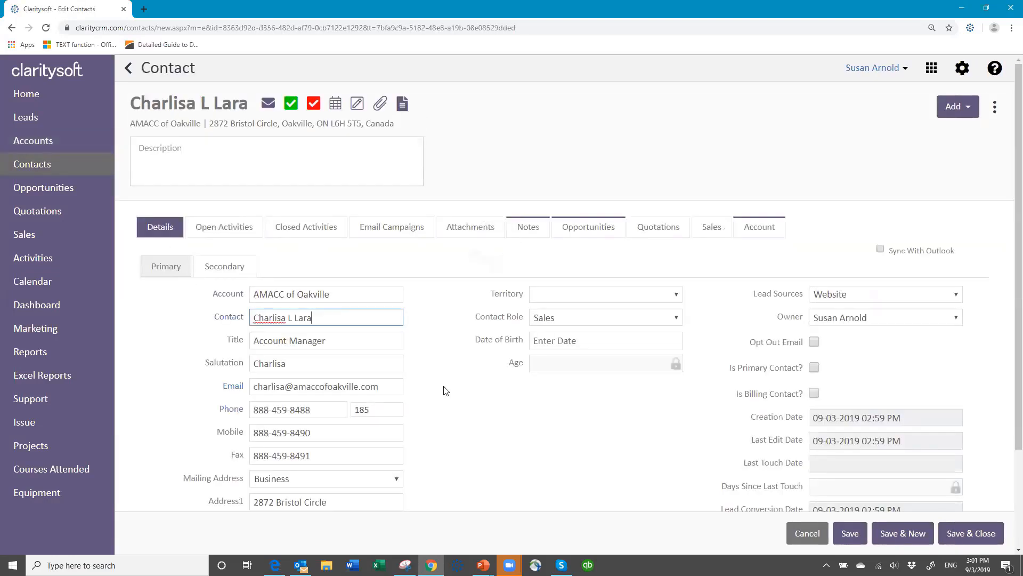
scroll(478, 429, "down", 3)
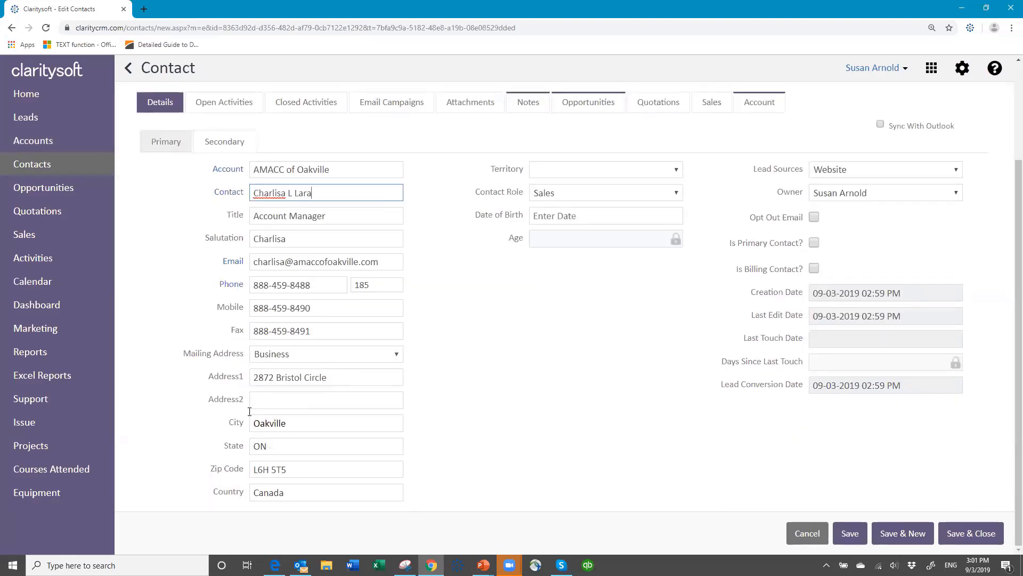
left_click(679, 169)
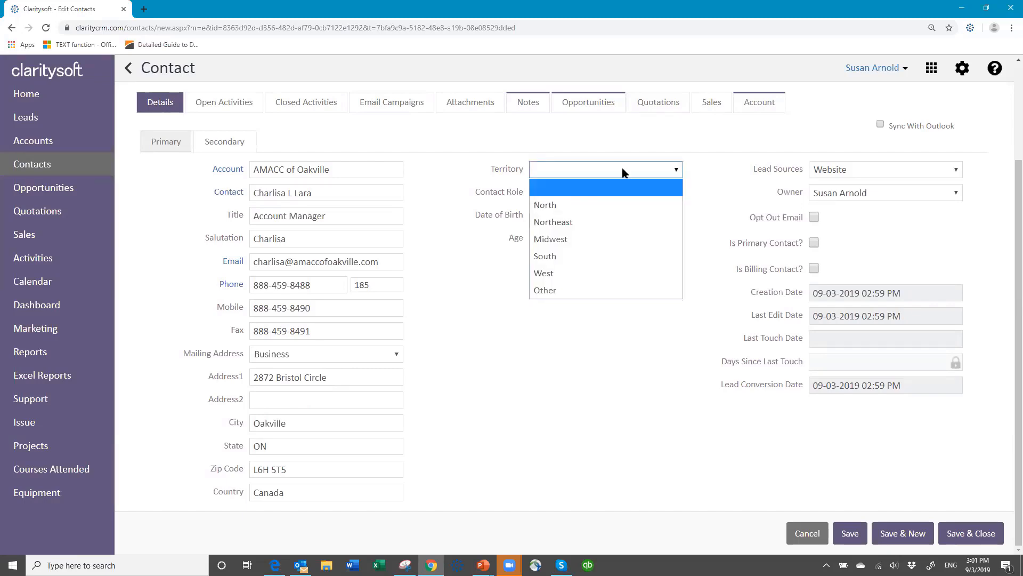
left_click(551, 192)
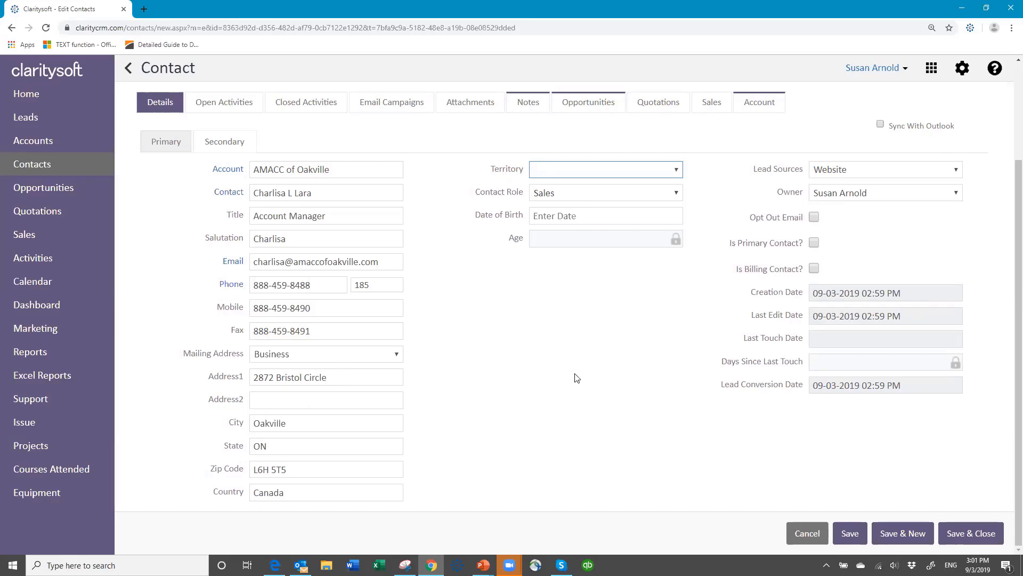
scroll(421, 191, "up", 3)
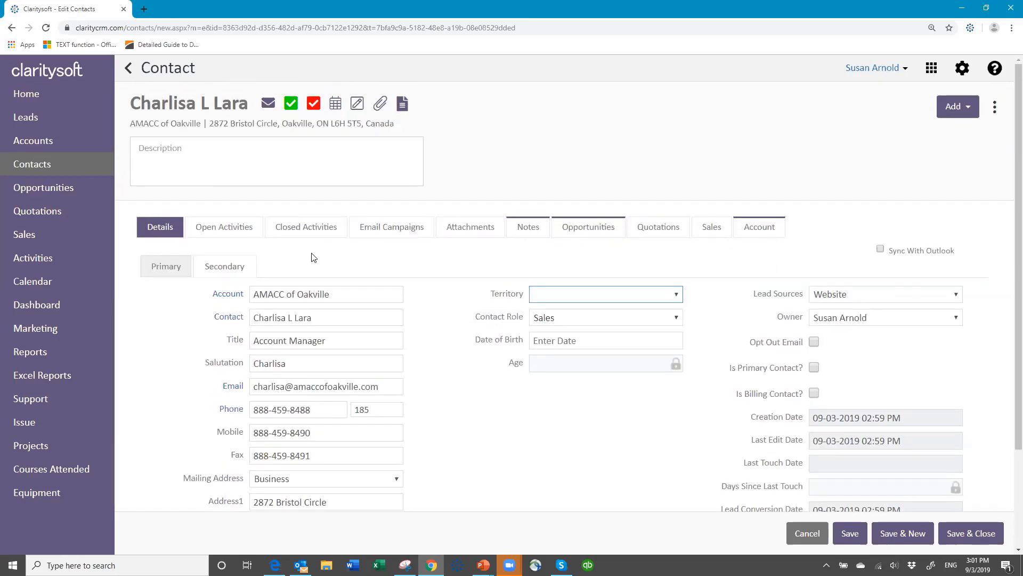
left_click(584, 226)
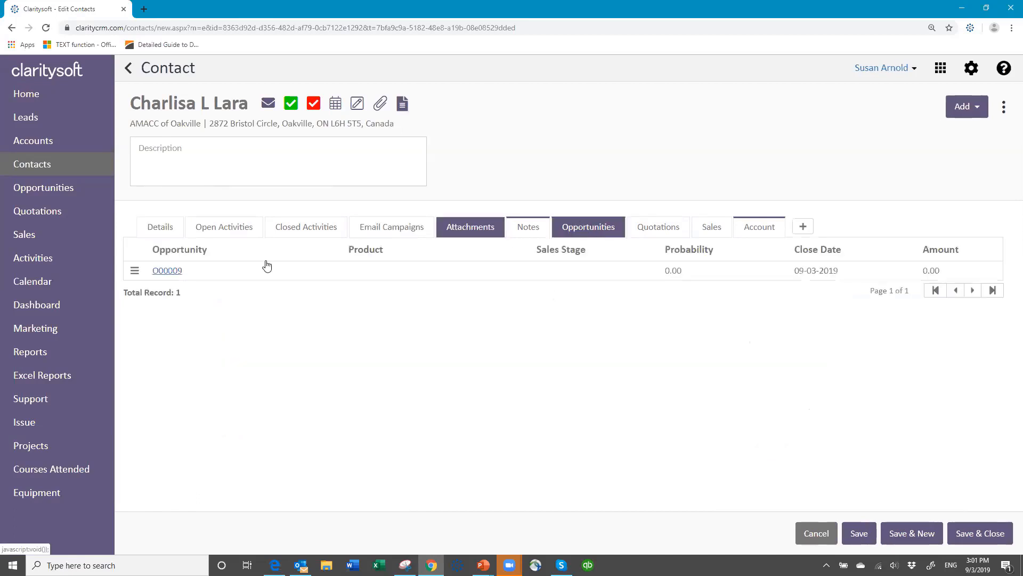
Open opportunity O00009, check its Territory options without changes, and cancel back to the contact.
left_click(167, 271)
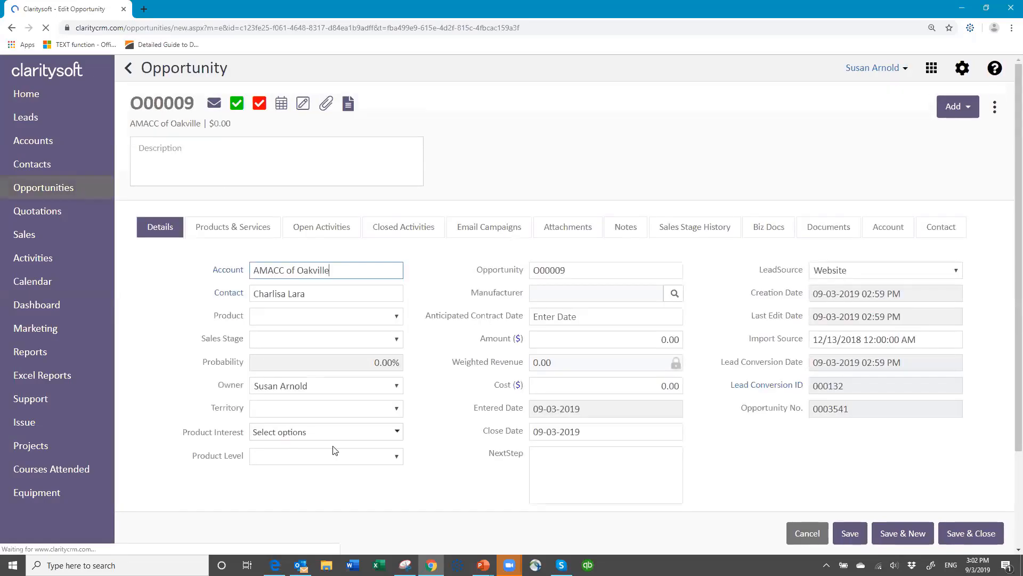
left_click(396, 409)
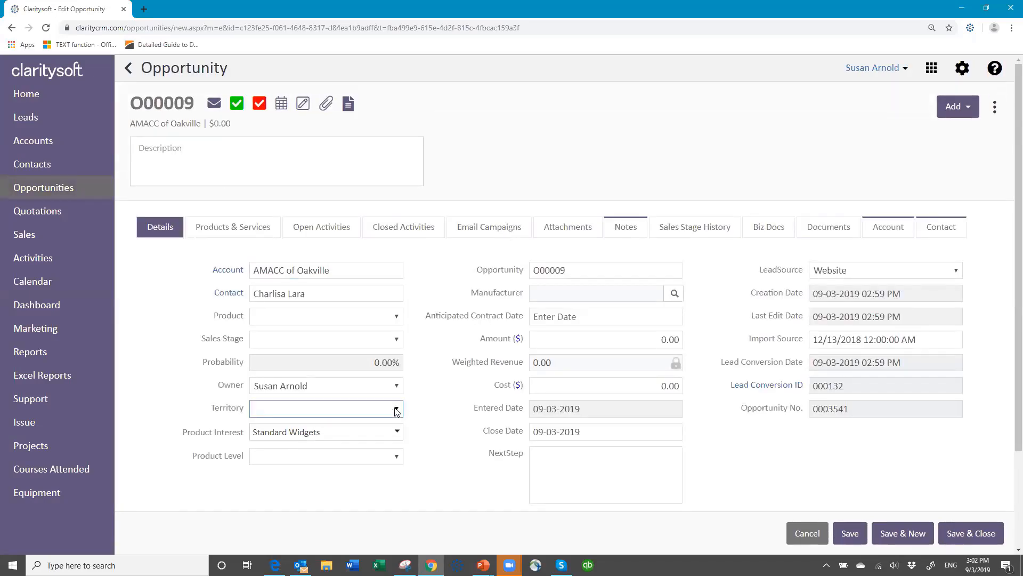
left_click(376, 430)
left_click(965, 534)
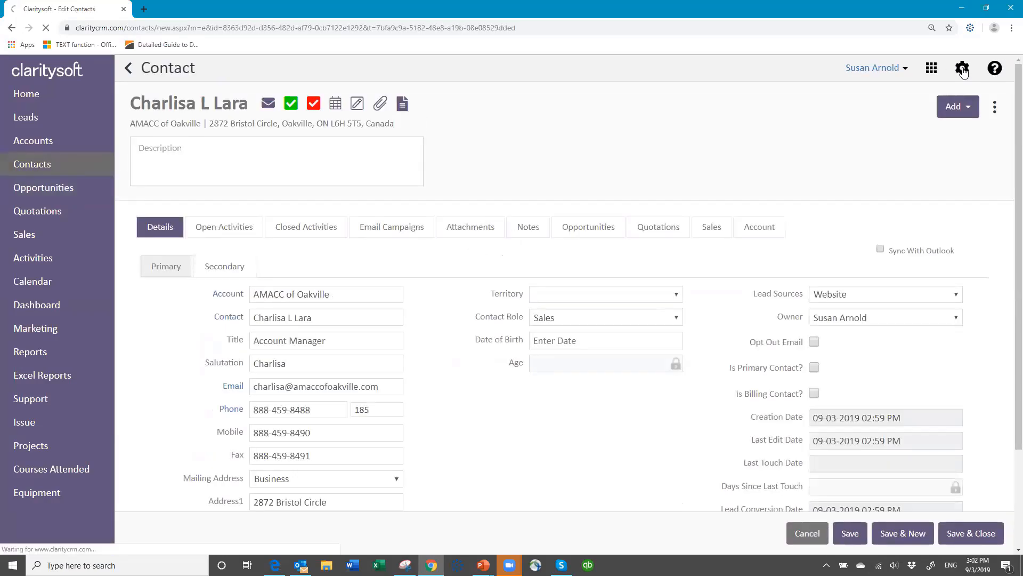
Review the Customization > Quotations custom fields in settings, then open the help resources menu.
left_click(963, 70)
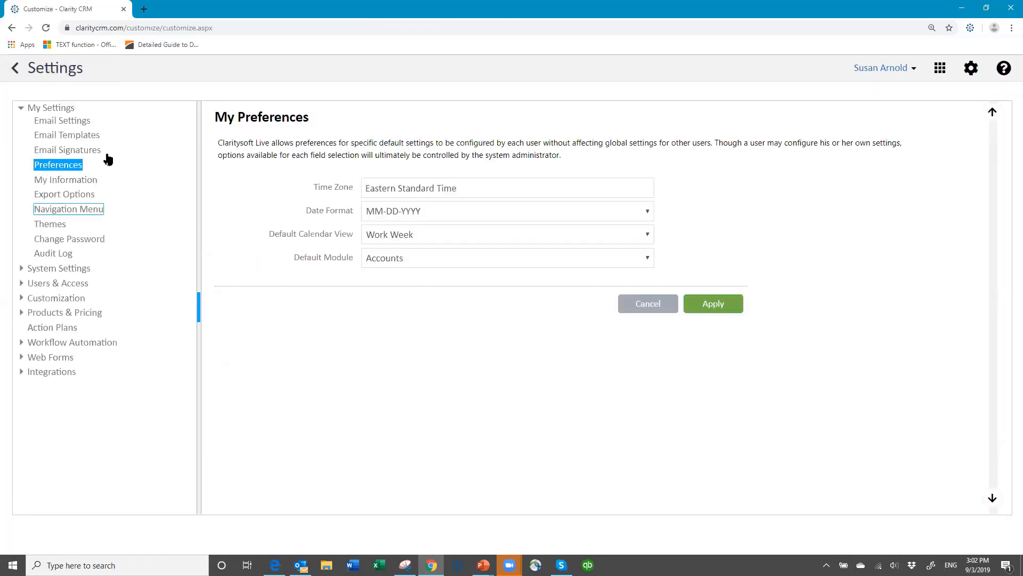
left_click(84, 136)
left_click(55, 303)
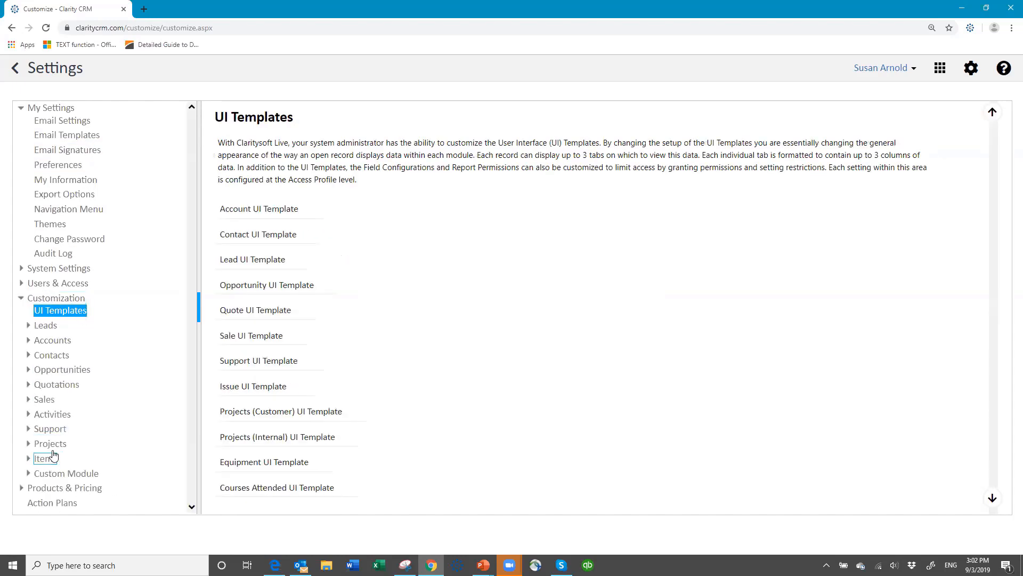
left_click(53, 385)
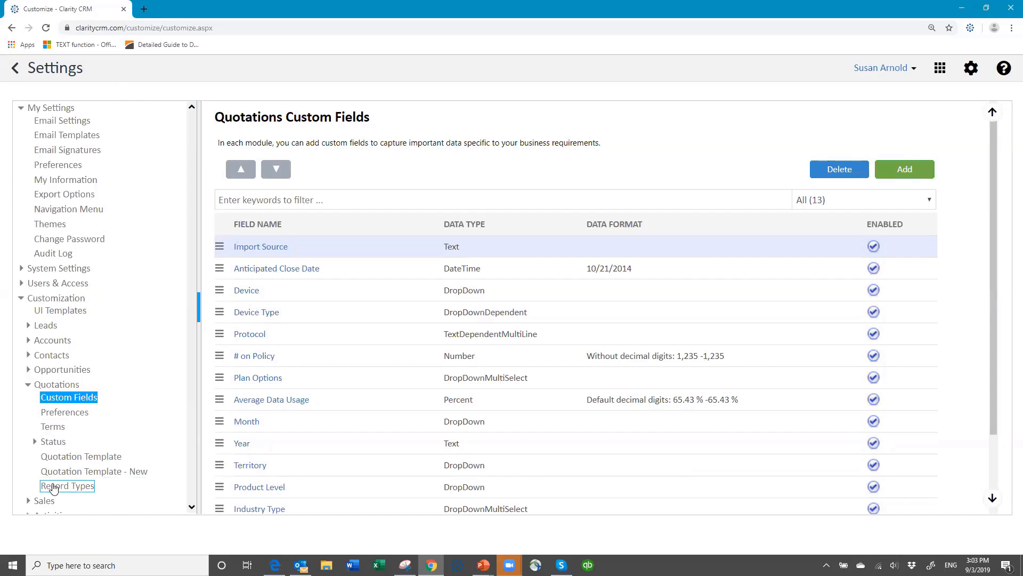
left_click(28, 385)
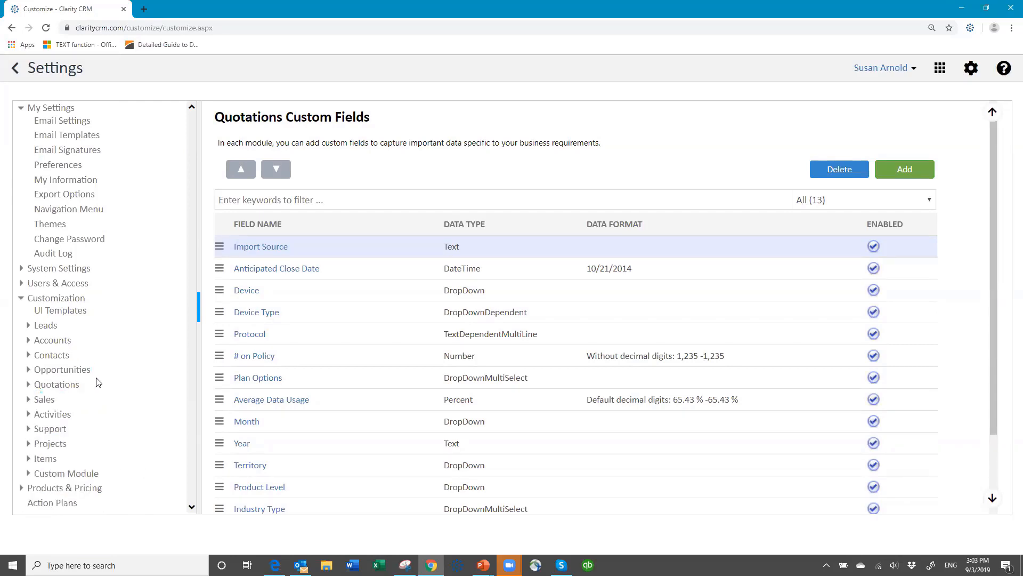
left_click(22, 298)
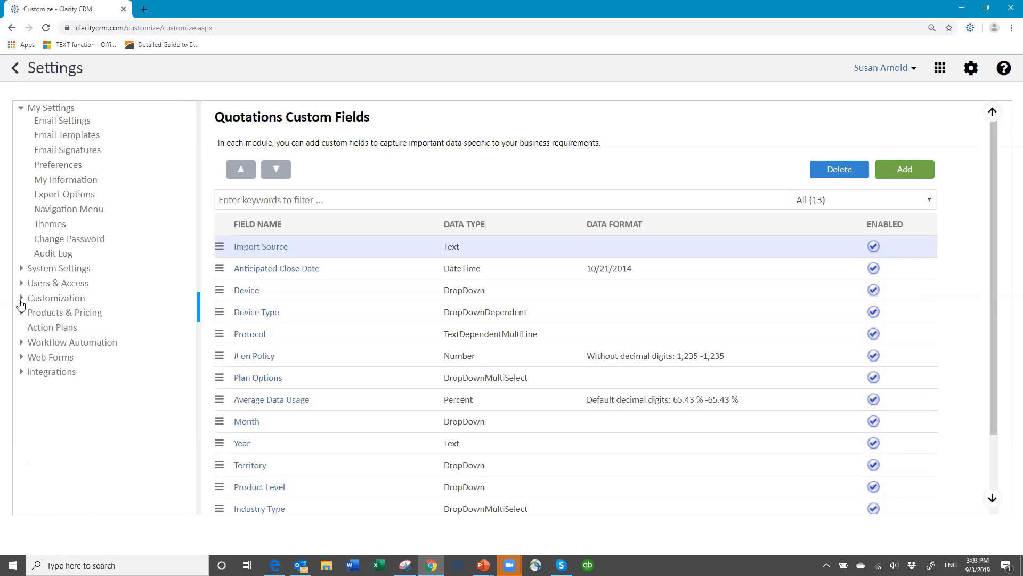
left_click(1004, 69)
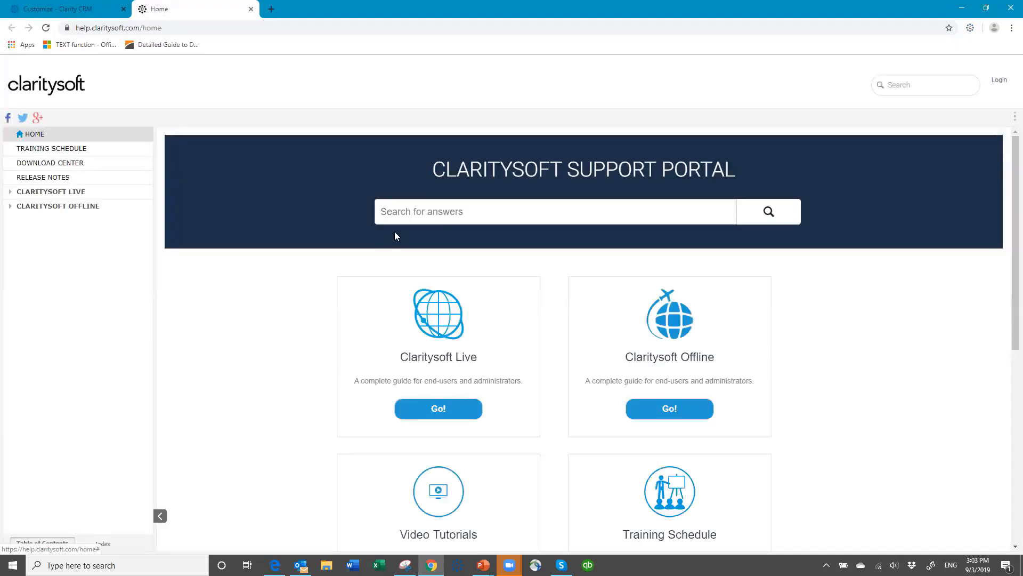
Expand Claritysoft Live topics in the Support Portal and open the Video Tutorials YouTube channel.
left_click(10, 192)
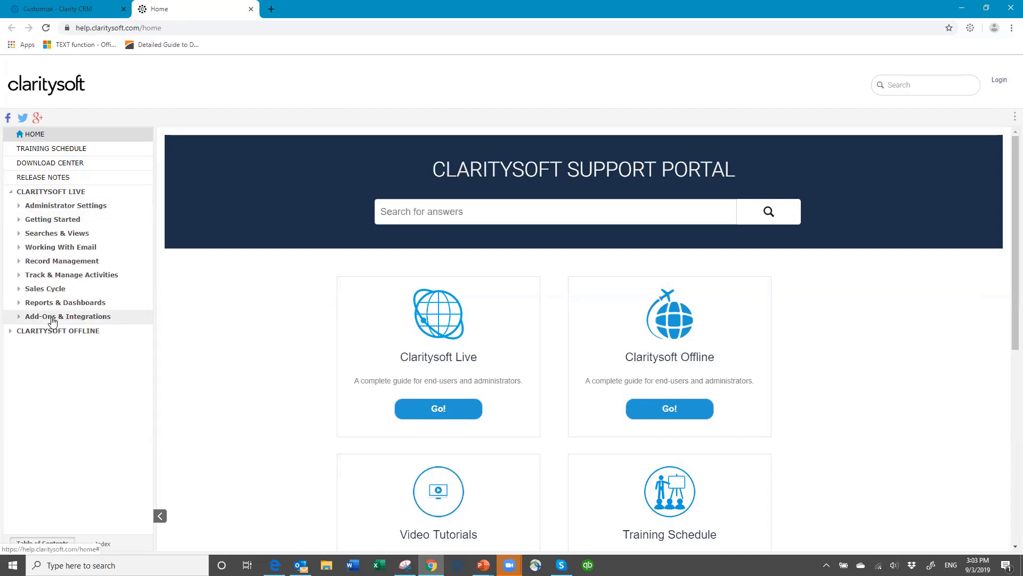
scroll(522, 184, "down", 5)
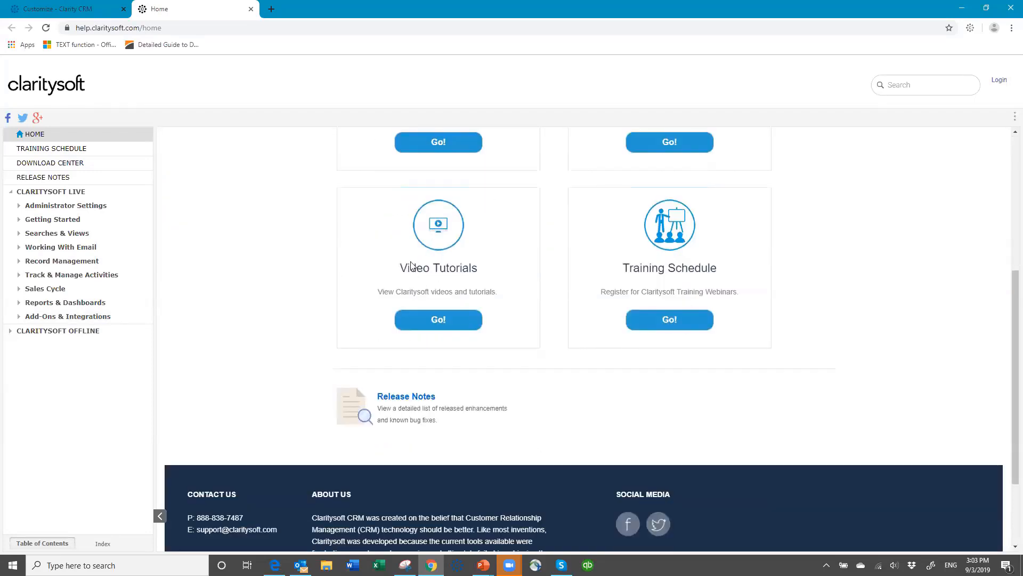
left_click(439, 326)
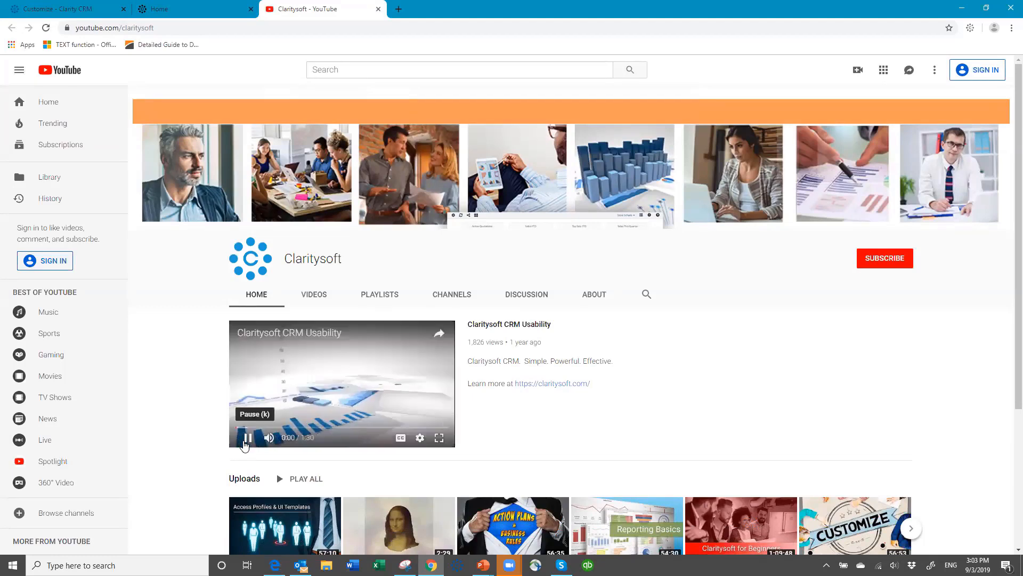
Pause the featured video, browse the channel's uploaded videos, and return to the CRM Customize tab.
left_click(248, 438)
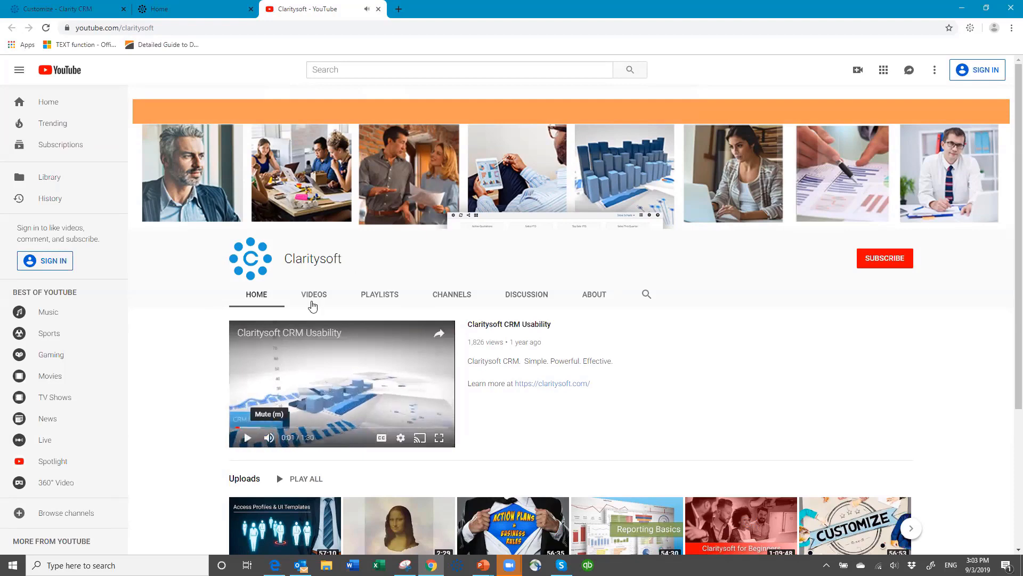
left_click(314, 298)
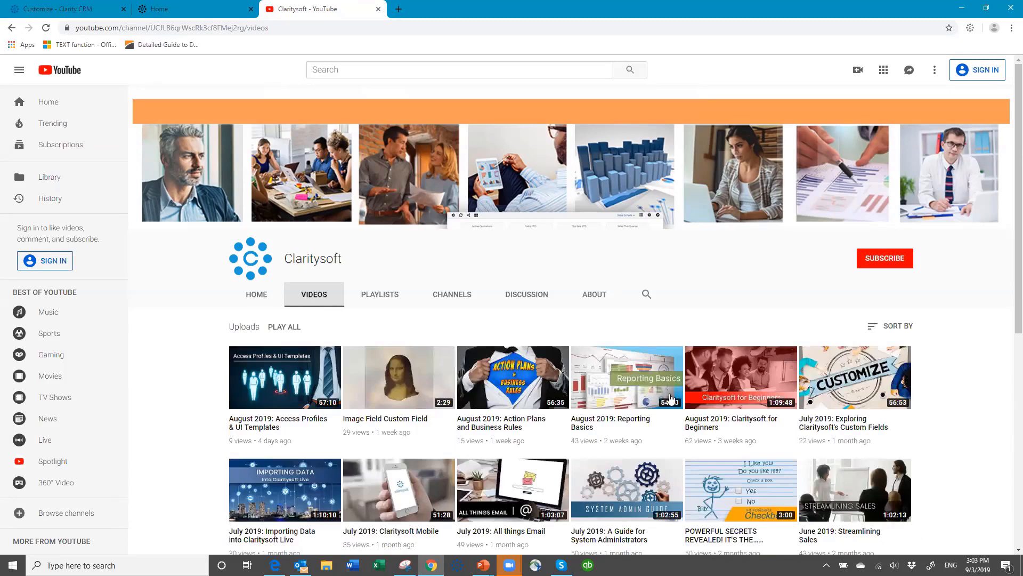
scroll(670, 399, "down", 6)
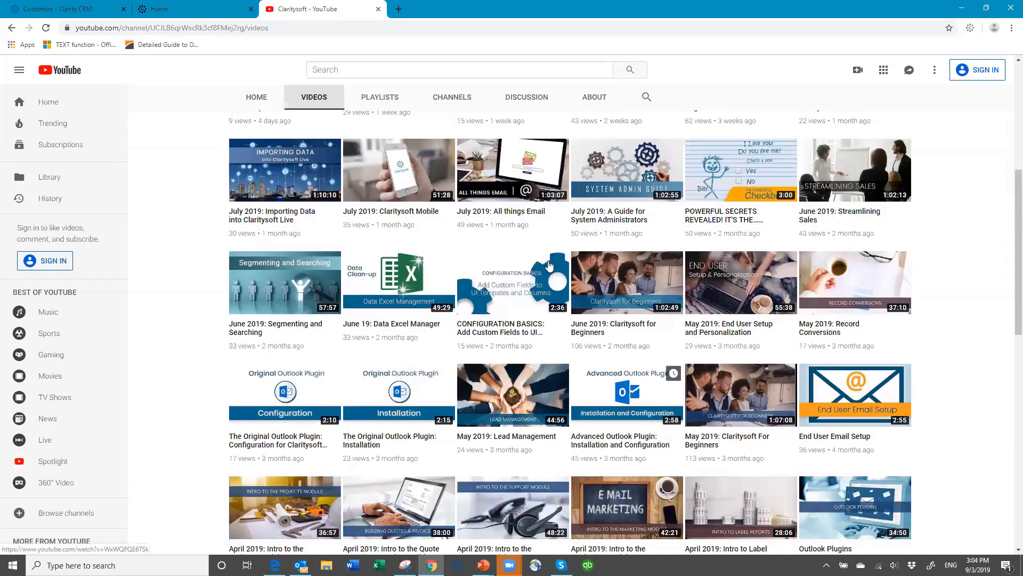
scroll(429, 297, "up", 6)
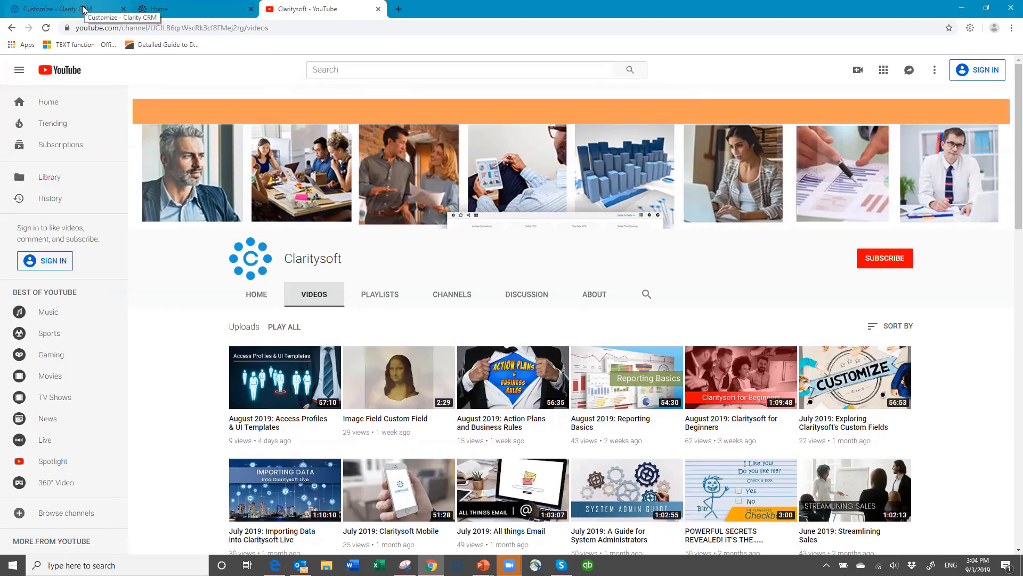
left_click(82, 9)
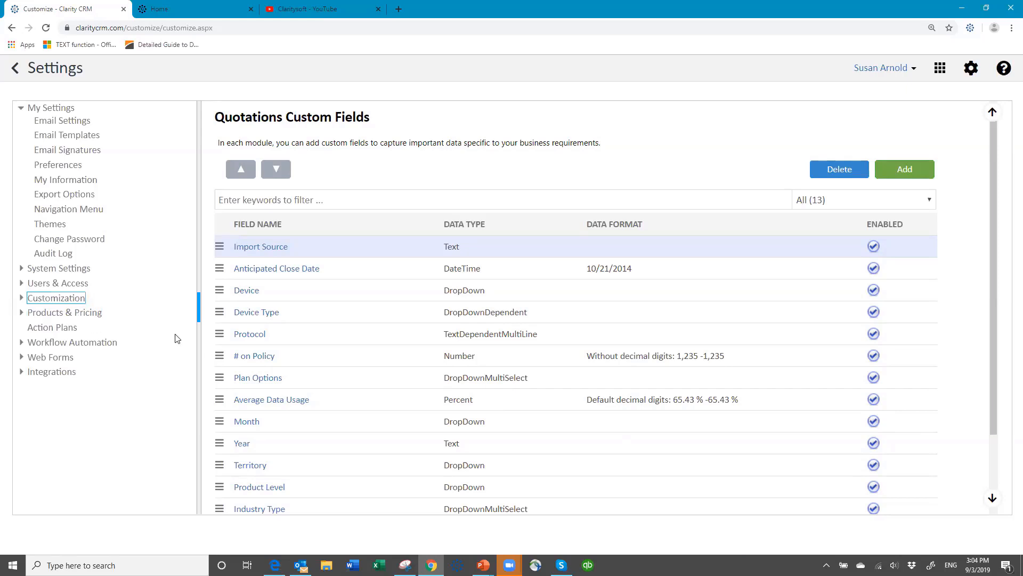
Look through the Price Book's Products folder under Products & Pricing, then go back to Settings.
left_click(21, 314)
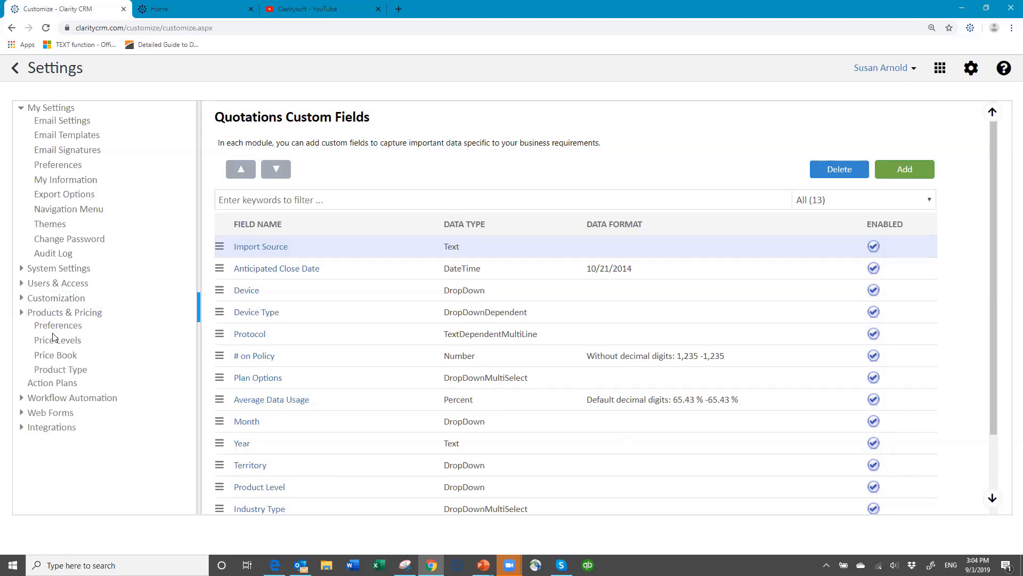
left_click(78, 356)
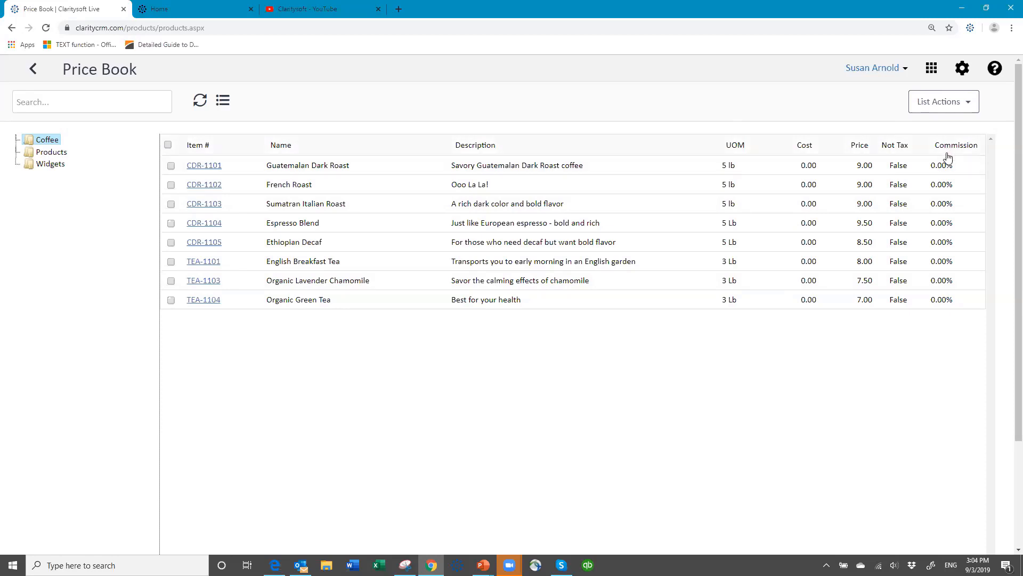
left_click(52, 153)
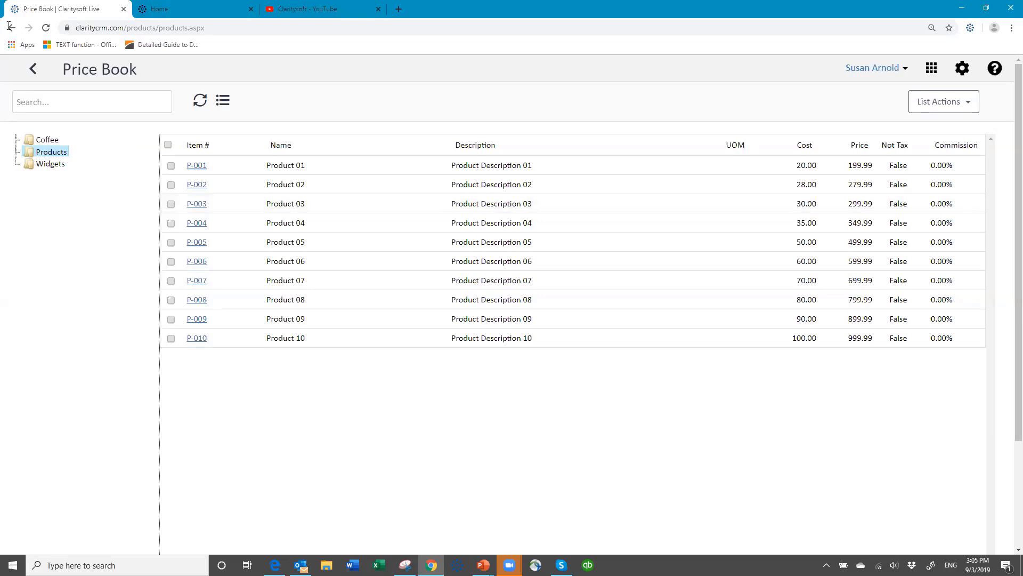
left_click(32, 73)
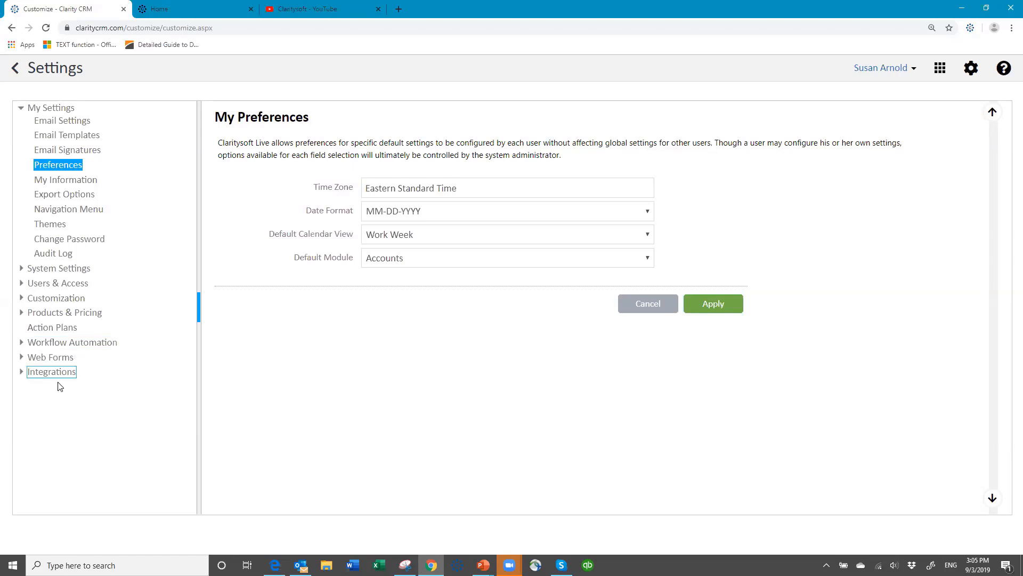
Expand and collapse the Web Forms and Integrations settings groups.
left_click(21, 356)
left_click(21, 401)
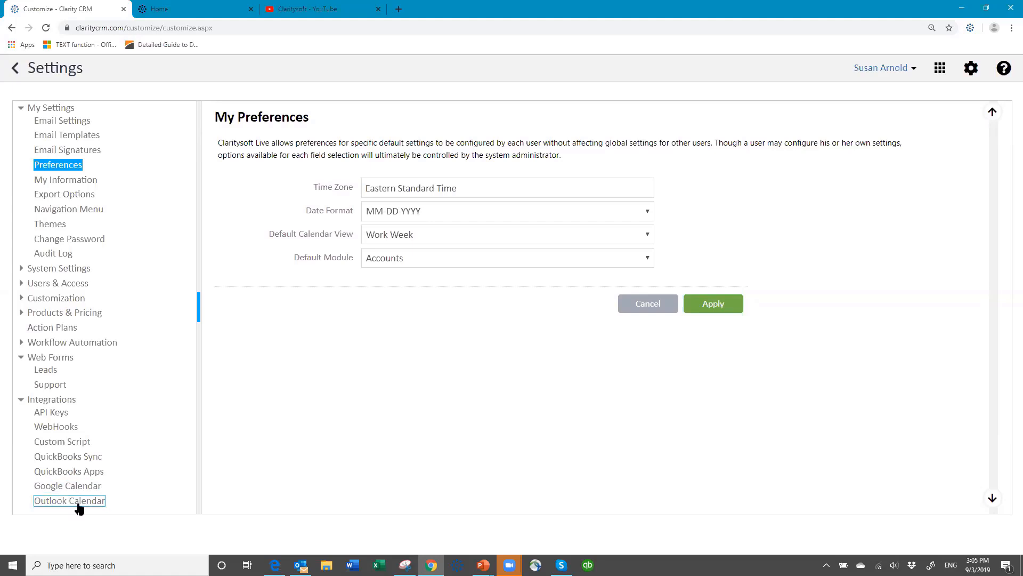
left_click(21, 403)
left_click(22, 356)
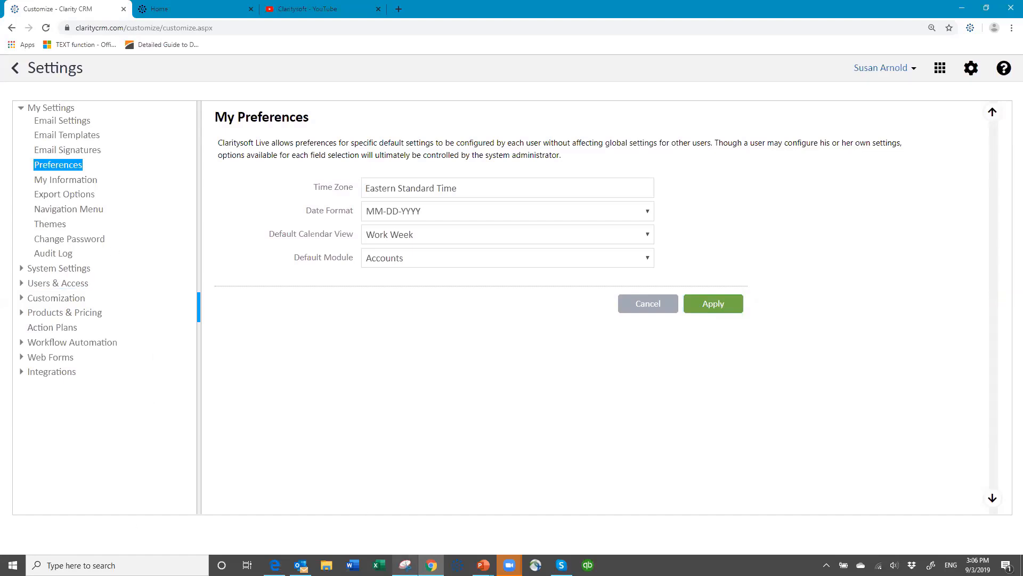
Switch to the PowerPoint slide show and advance to the closing Thank You for Attending slide.
left_click(482, 564)
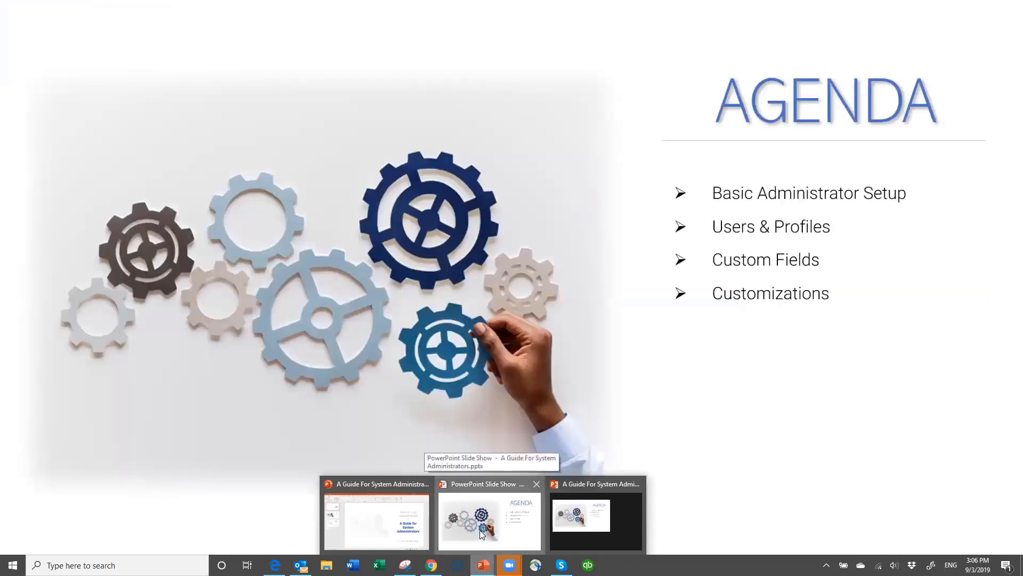
left_click(480, 530)
left_click(639, 333)
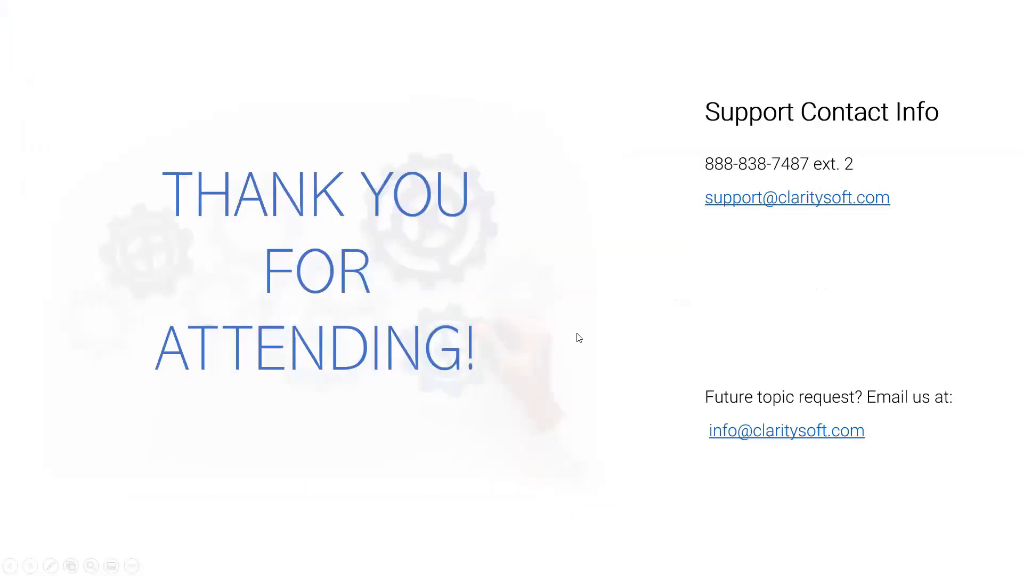